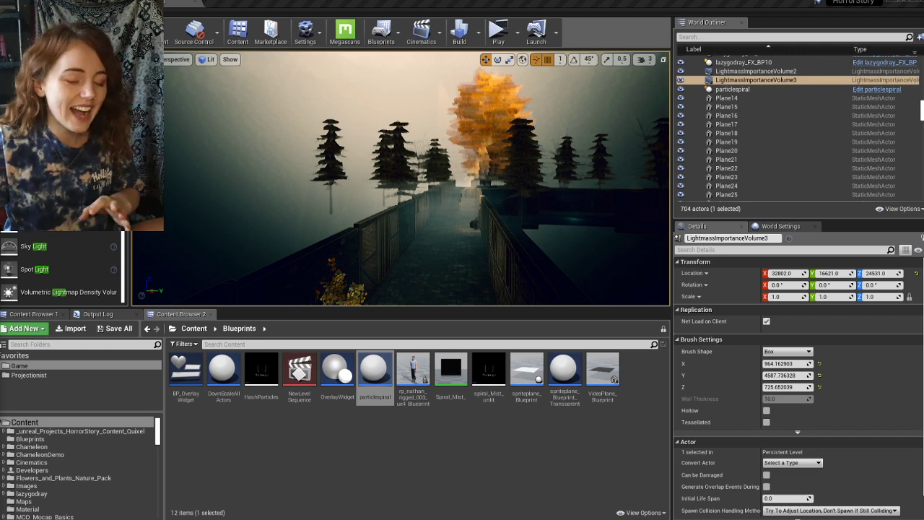
- Select the point light in the street lamp beside the walled path leading to the autumn tree
right_drag(461, 173, 516, 180)
right_drag(400, 177, 507, 172)
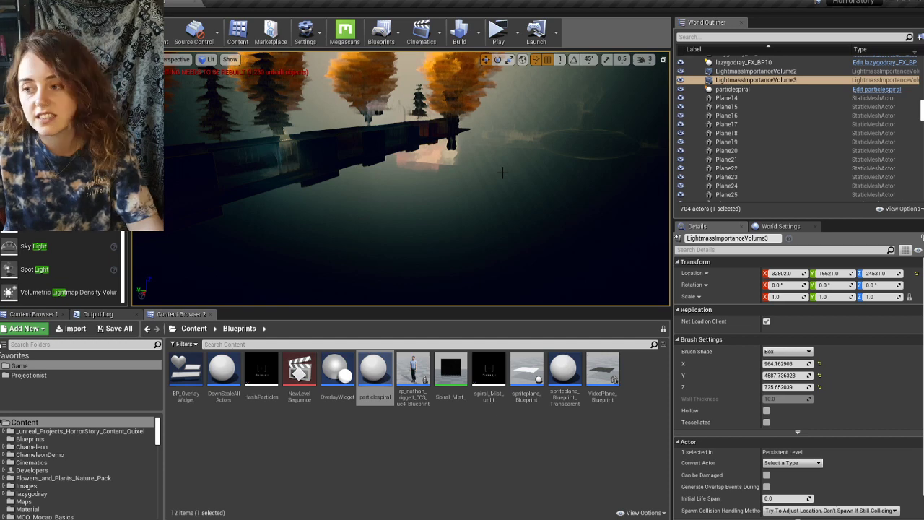
right_drag(501, 173, 505, 155)
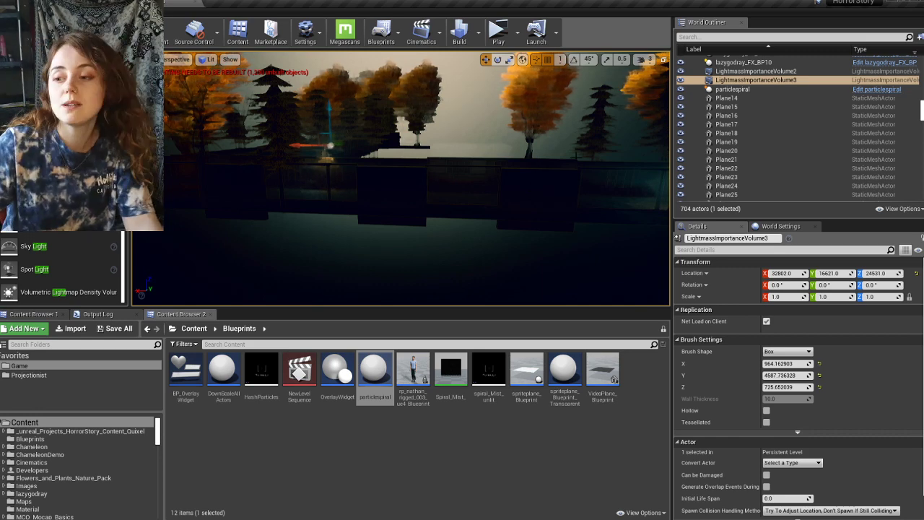
right_drag(402, 181, 451, 148)
key(w)
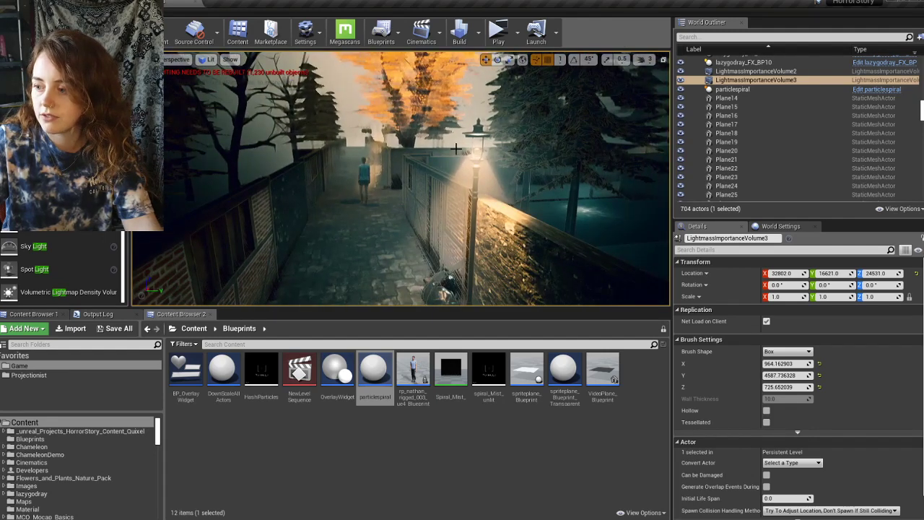
click(476, 132)
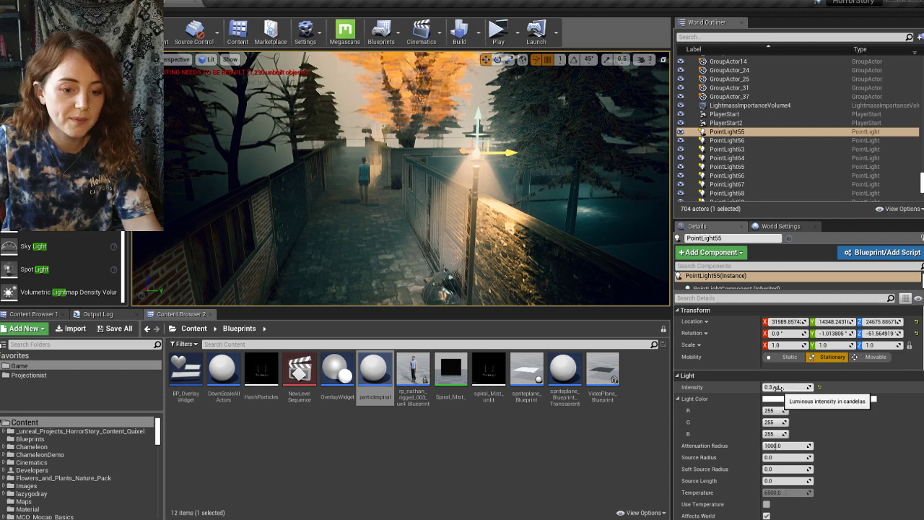
- Select the man character standing on the cobblestone path between the wooden fences
key(w)
right_drag(374, 273, 137, 243)
key(w)
key(w)
key(d)
right_drag(446, 205, 419, 205)
key(s)
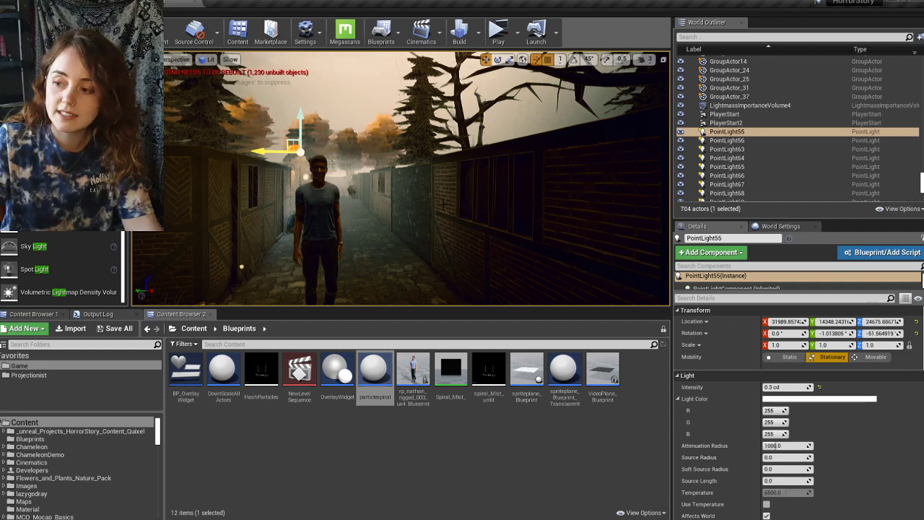
click(319, 209)
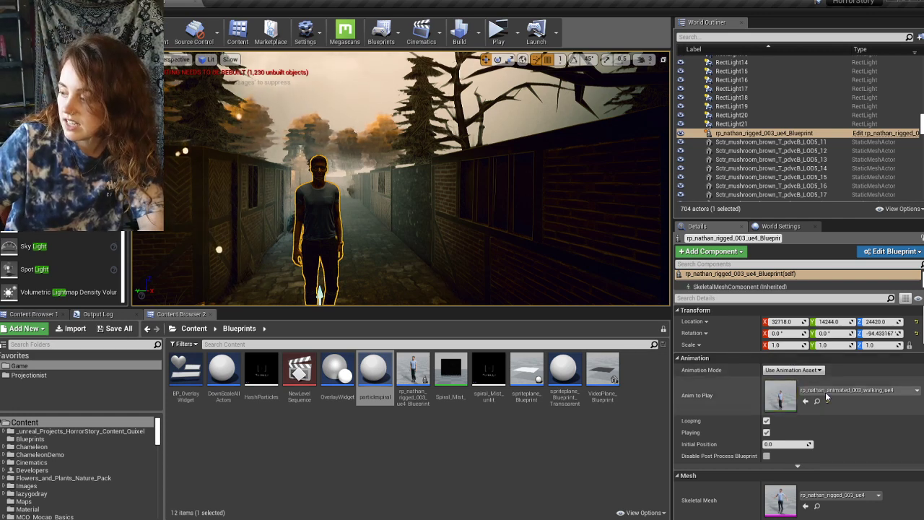
- Open the selected character's assigned walking animation, rp_nathan_animated_003_walking_ue4, and reposition its editor window
scroll(797, 423, down, 2)
scroll(799, 427, up, 1)
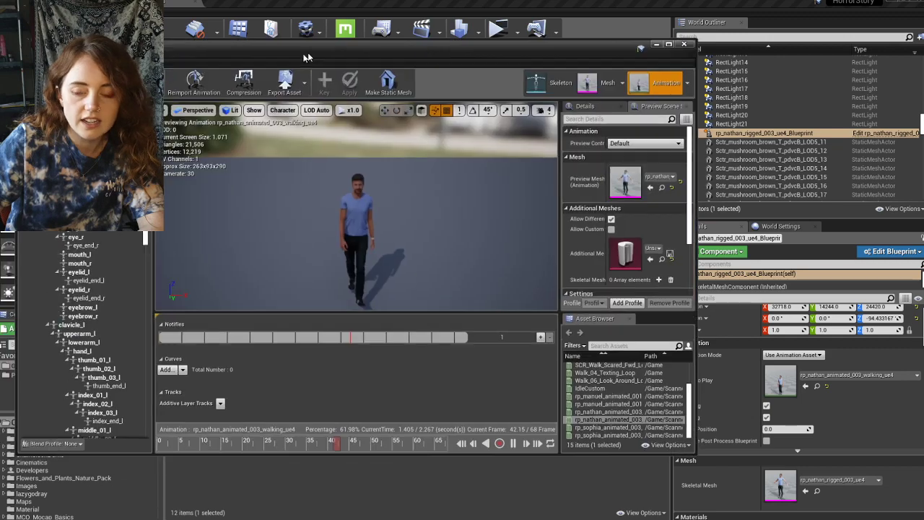
drag(308, 52, 463, 43)
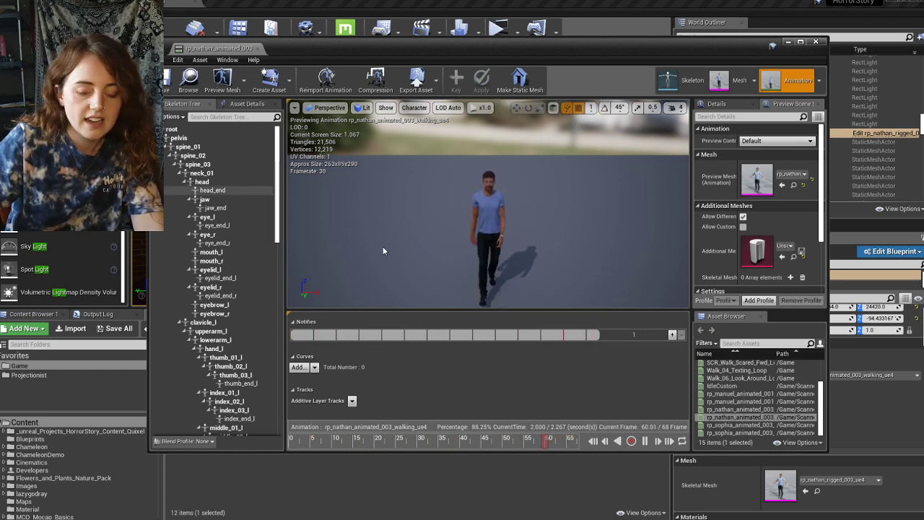
- Rotate the spine_03 bone so the walking character's upper body bends far backward
click(488, 193)
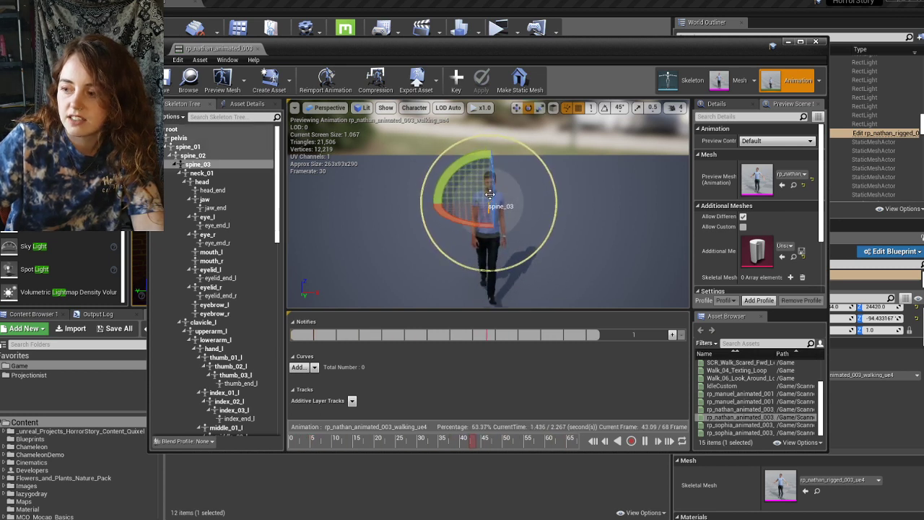
drag(492, 182, 485, 231)
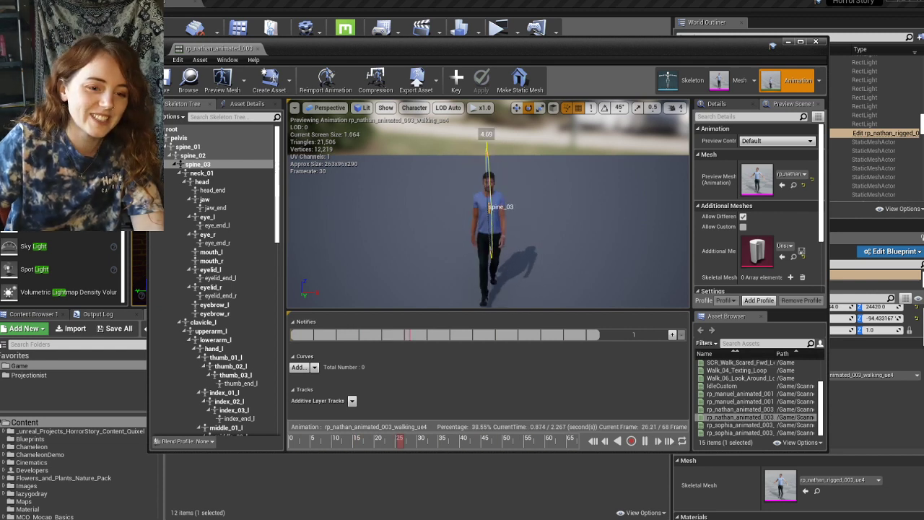
drag(485, 231, 485, 234)
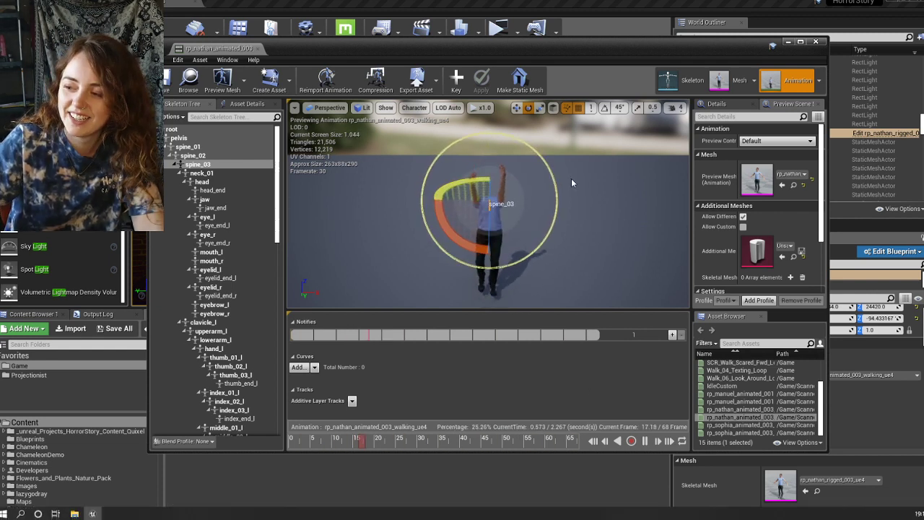
- Examine the bent walking pose from the side and up close, and close the animation editor
right_drag(553, 245, 581, 244)
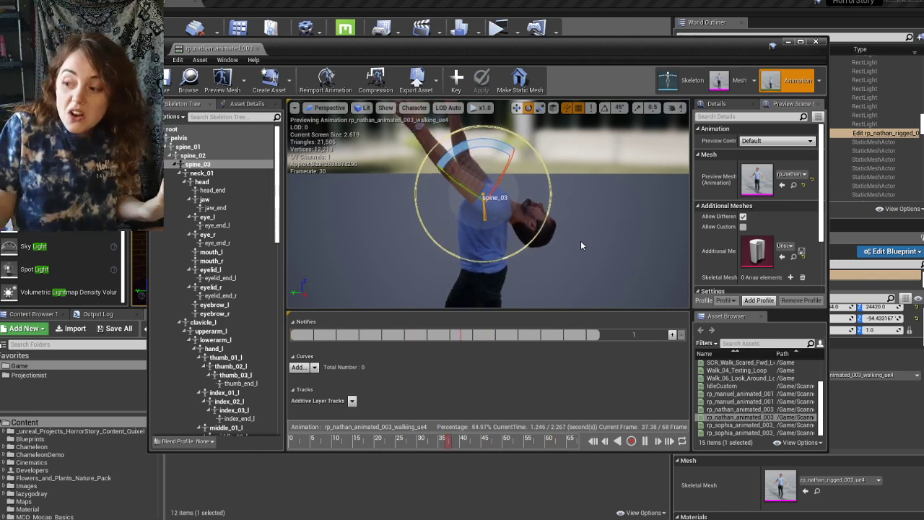
key(s)
right_drag(572, 196, 591, 169)
key(w)
click(557, 219)
right_drag(557, 219, 541, 249)
key(w)
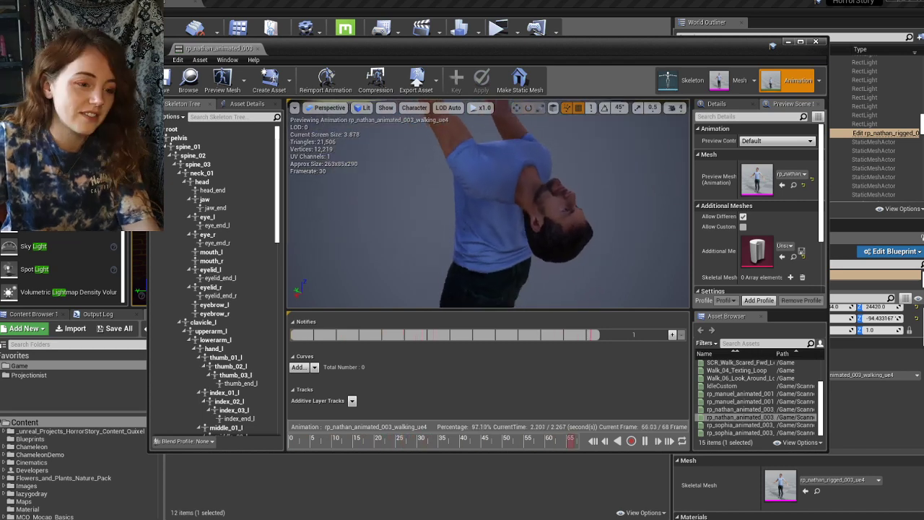
key(s)
mouse_move(565, 209)
right_down()
mouse_move(581, 199)
mouse_move(542, 190)
mouse_move(566, 188)
mouse_move(571, 206)
mouse_move(575, 197)
right_up()
key(w)
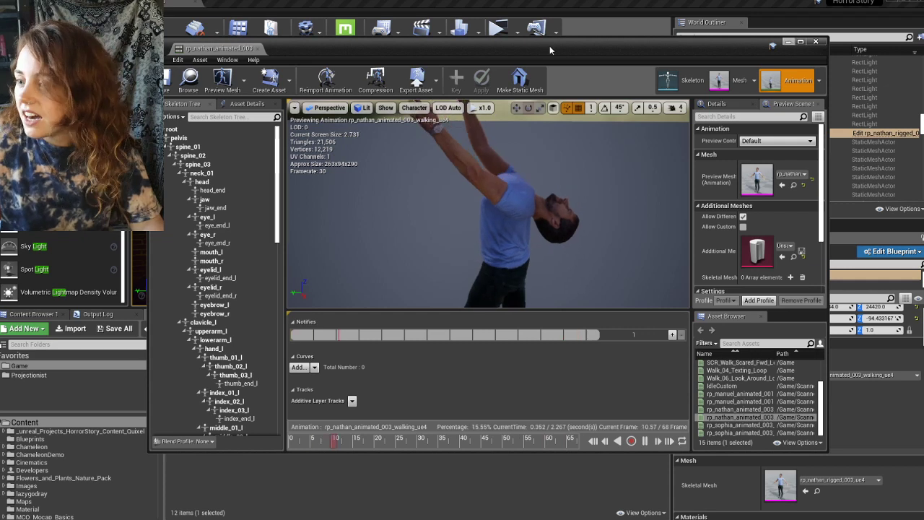
click(815, 41)
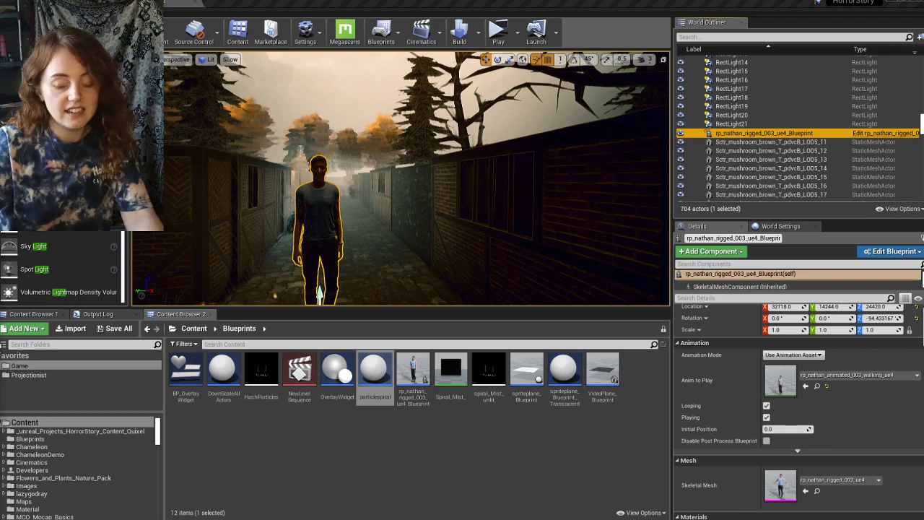
- Select the spotlight in the street lamp by the fence and look around the dark trees nearby
right_drag(393, 159, 524, 203)
click(385, 147)
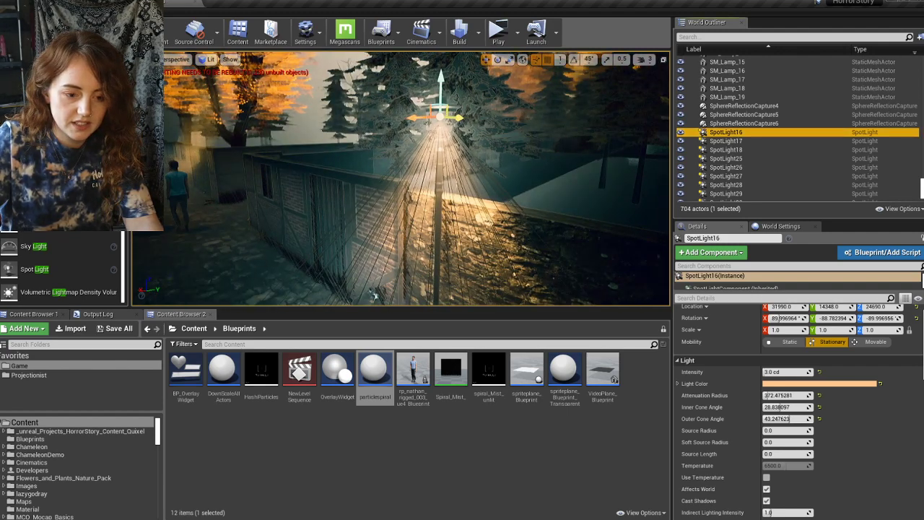
right_drag(442, 154, 303, 144)
right_drag(404, 174, 317, 181)
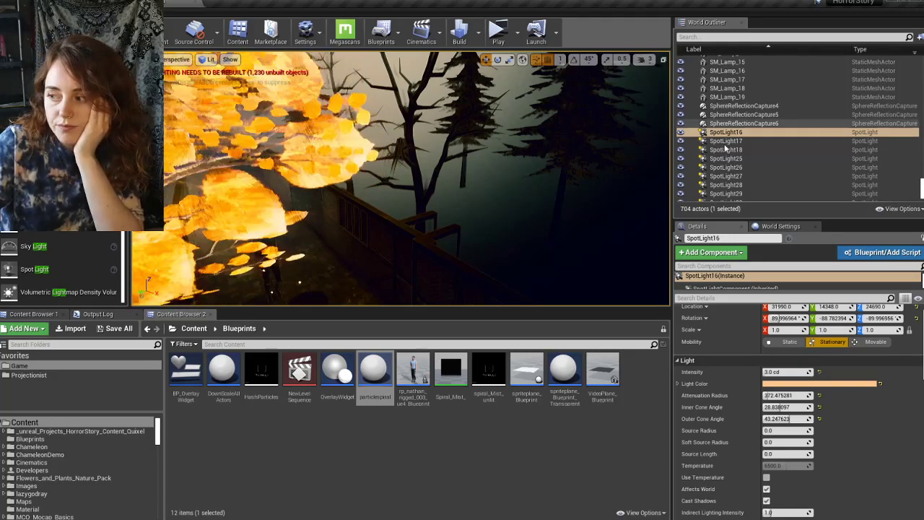
- Collapse the Env3 and Lighting folders in the World Outliner
scroll(883, 168, up, 5)
scroll(722, 123, up, 6)
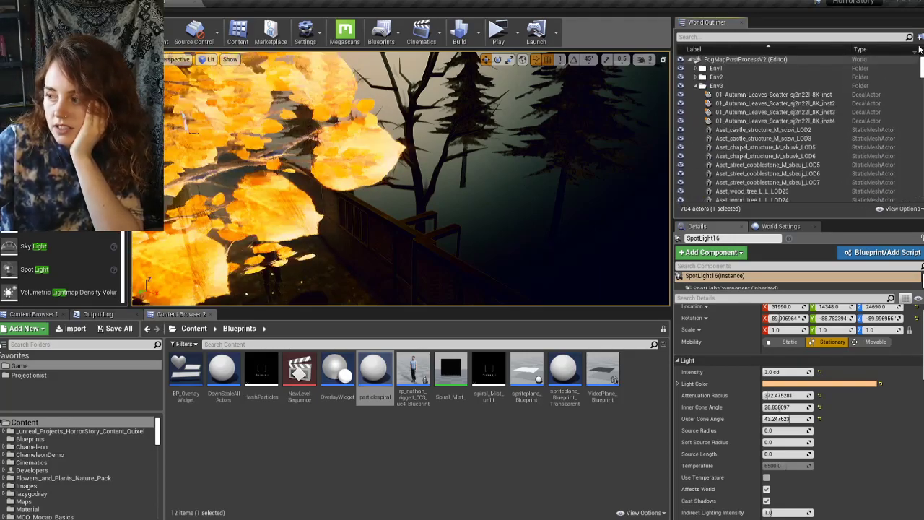
click(698, 86)
click(696, 103)
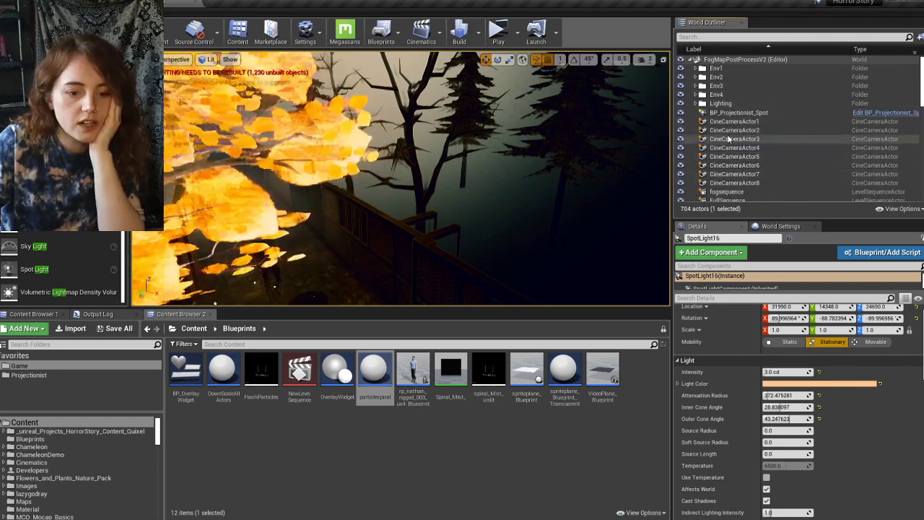
- Preview the shots of CineCameraActor2, 7, 6, 5, 4 and 8 by selecting each camera
click(733, 130)
click(731, 173)
click(732, 164)
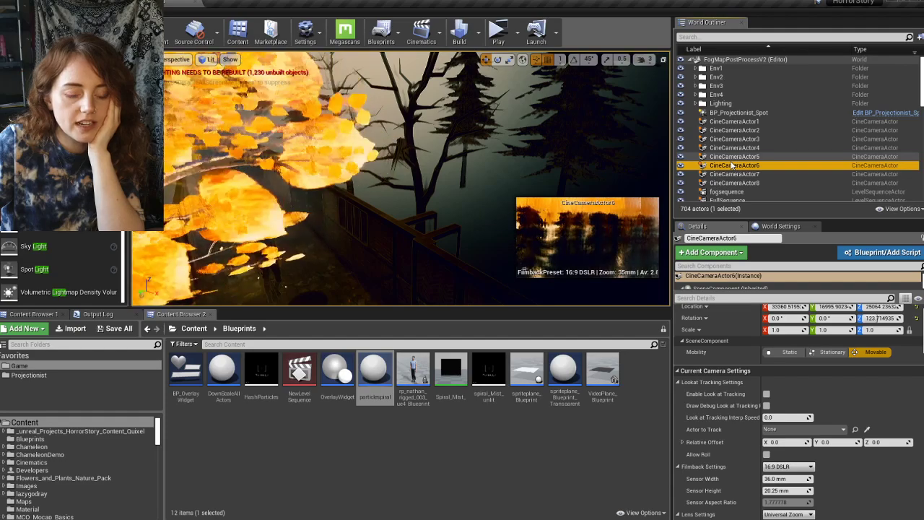
click(731, 156)
click(733, 147)
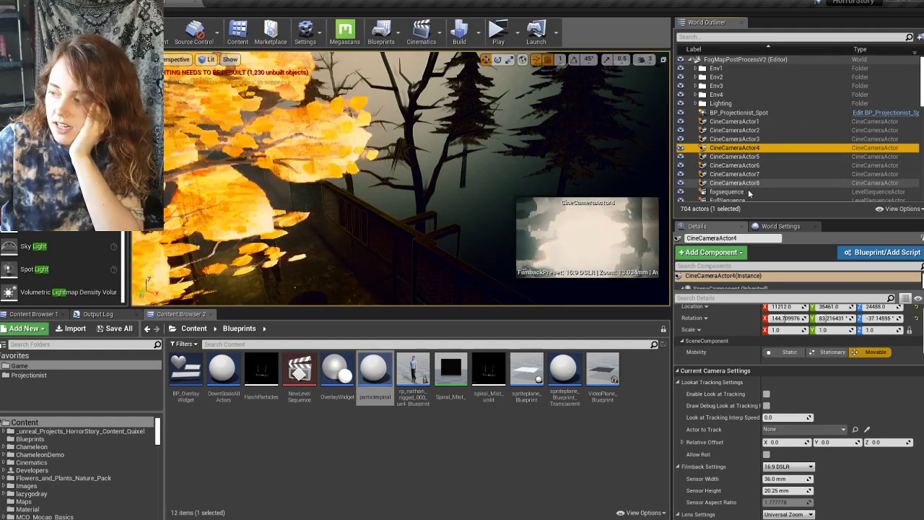
click(748, 191)
click(748, 184)
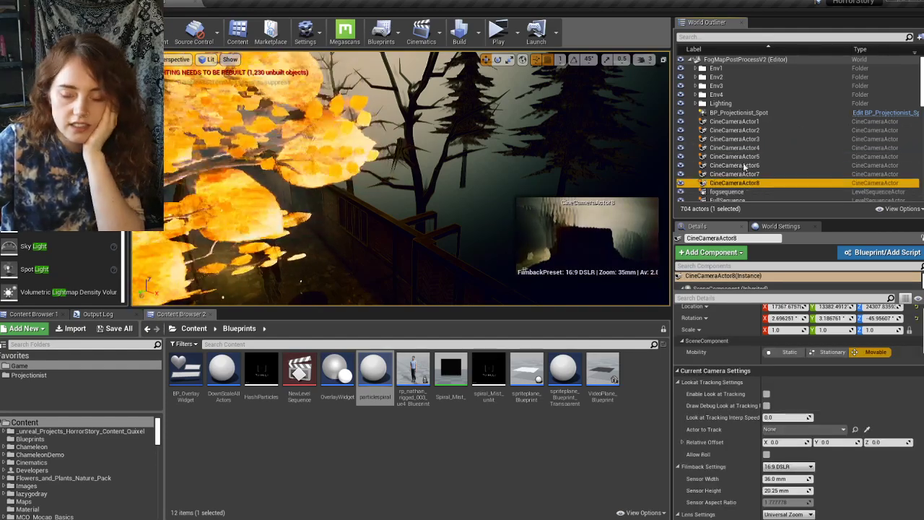
- Select GroupActor_8 and frame it in the viewport
scroll(729, 140, down, 3)
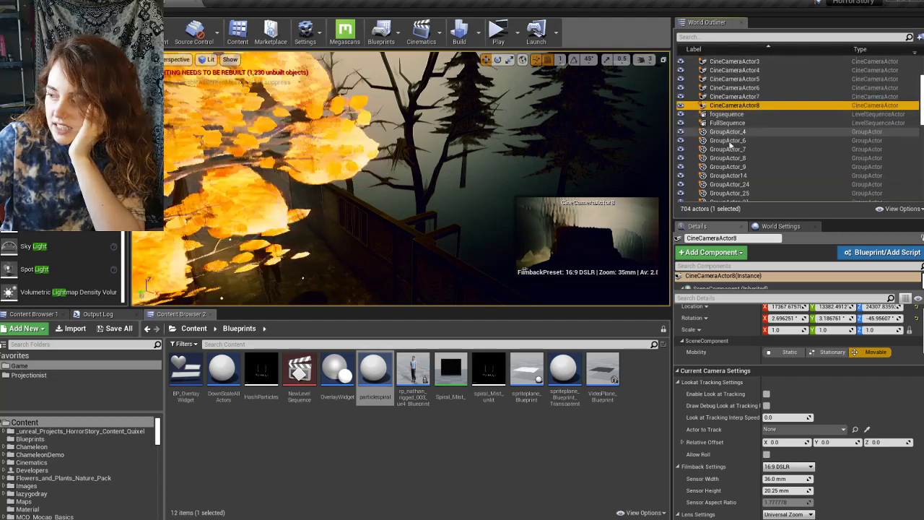
click(727, 157)
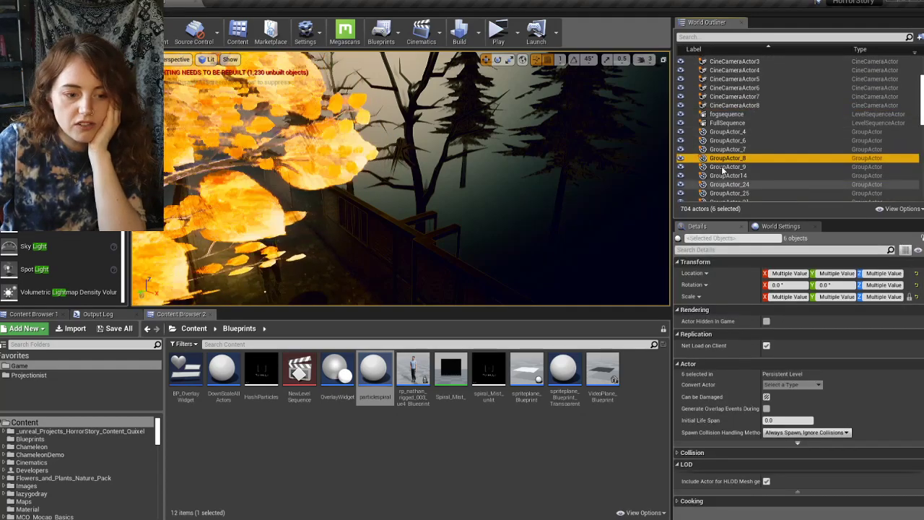
key(f)
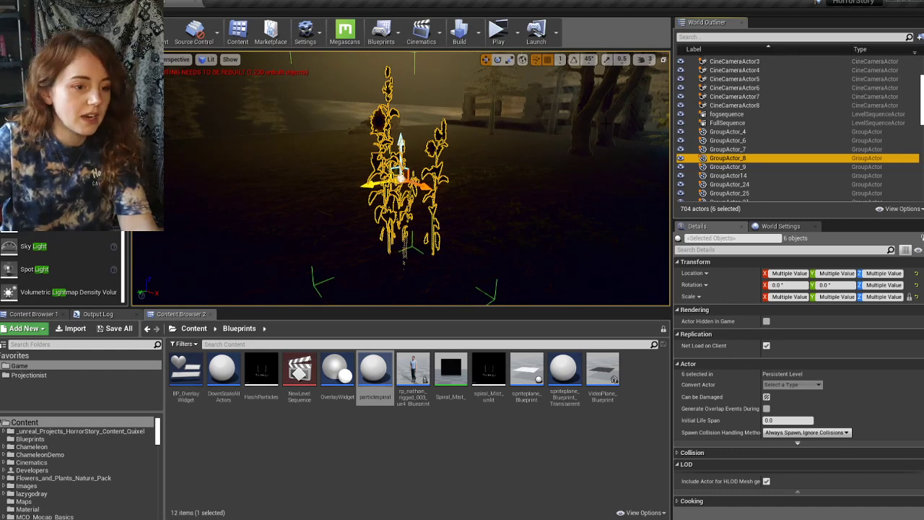
- Frame PointLight68 in the viewport and select the lamp group containing SM_Lamp_18
scroll(749, 171, down, 10)
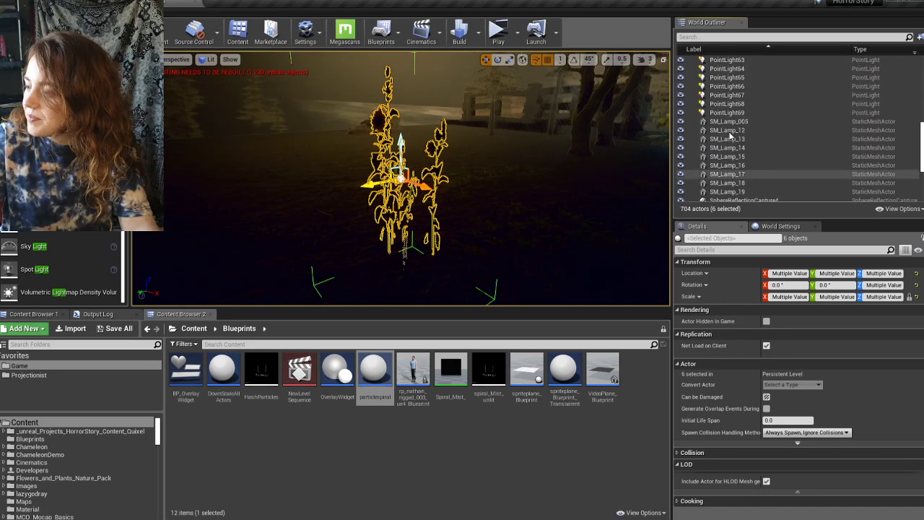
click(727, 103)
key(f)
right_drag(438, 151, 357, 153)
scroll(743, 162, down, 1)
click(728, 160)
click(730, 168)
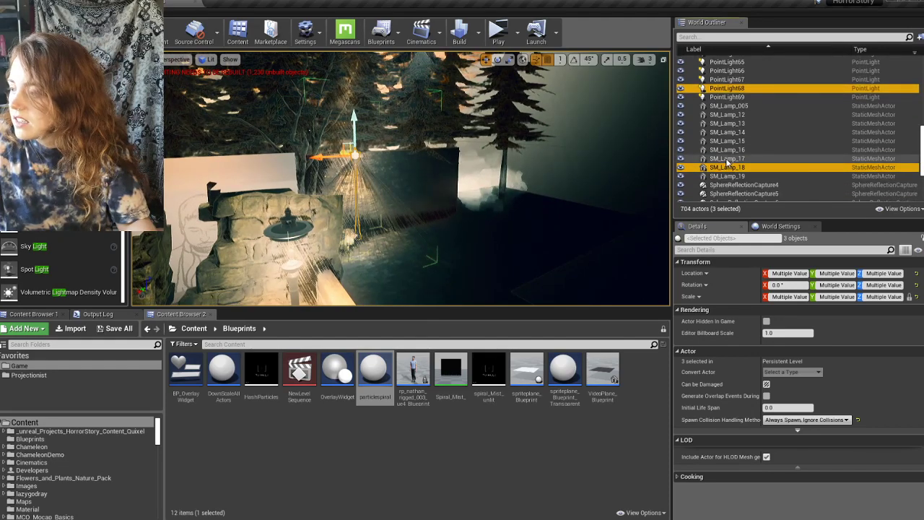
- Locate SM_Lamp_17 and SM_Lamp_15 in the scene by framing each in the viewport
click(727, 159)
key(f)
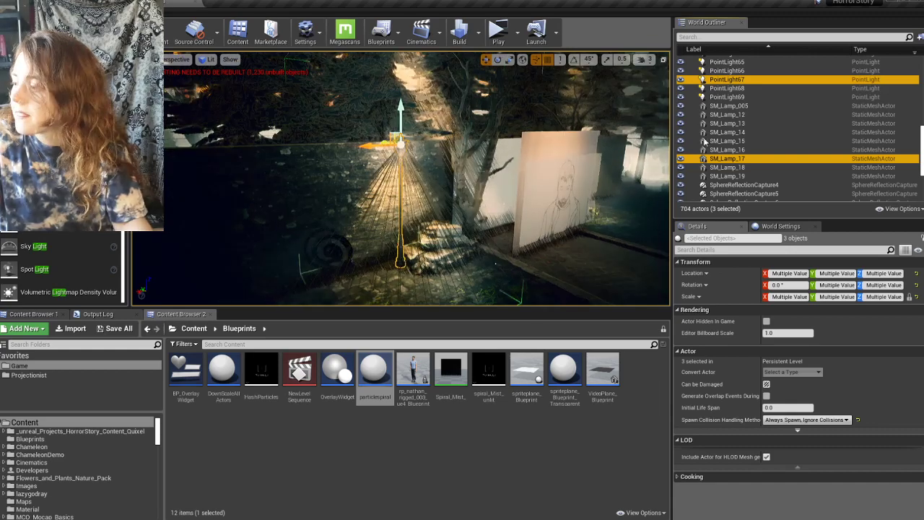
click(729, 167)
ctrl+click(739, 158)
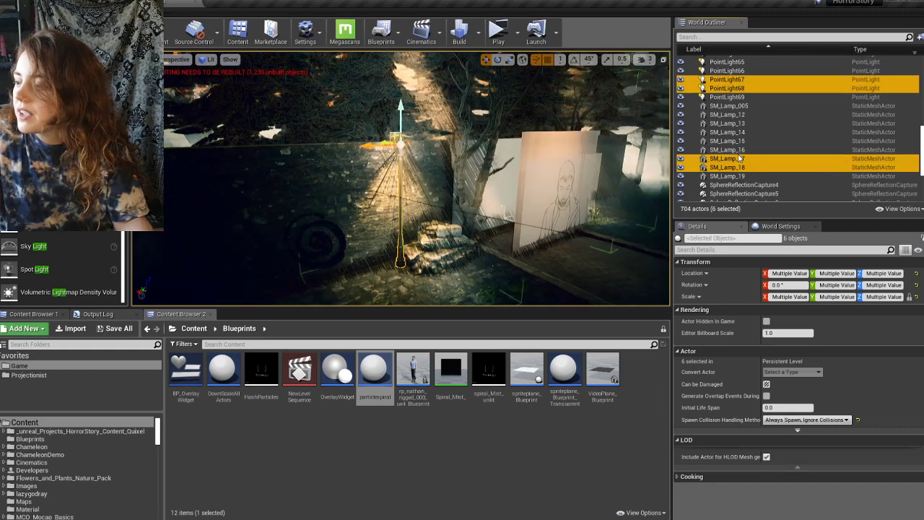
click(709, 142)
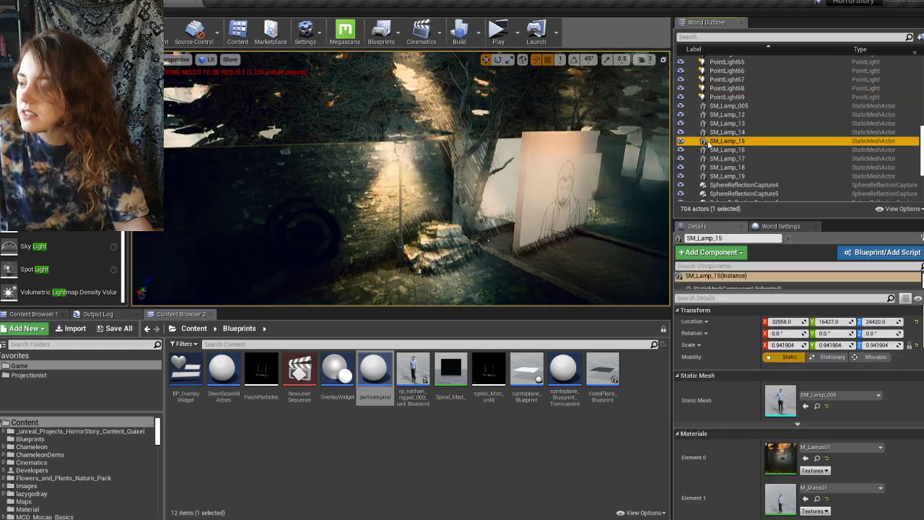
key(f)
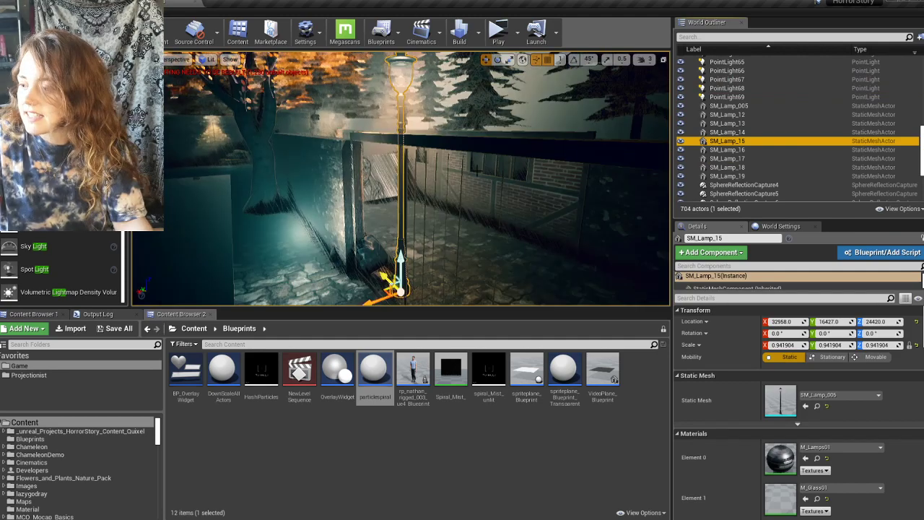
- Select all street lamps from SM_Lamp_005 through SM_Lamp_19 with their grouped lights and move them into an environment folder
click(736, 176)
shift+click(724, 107)
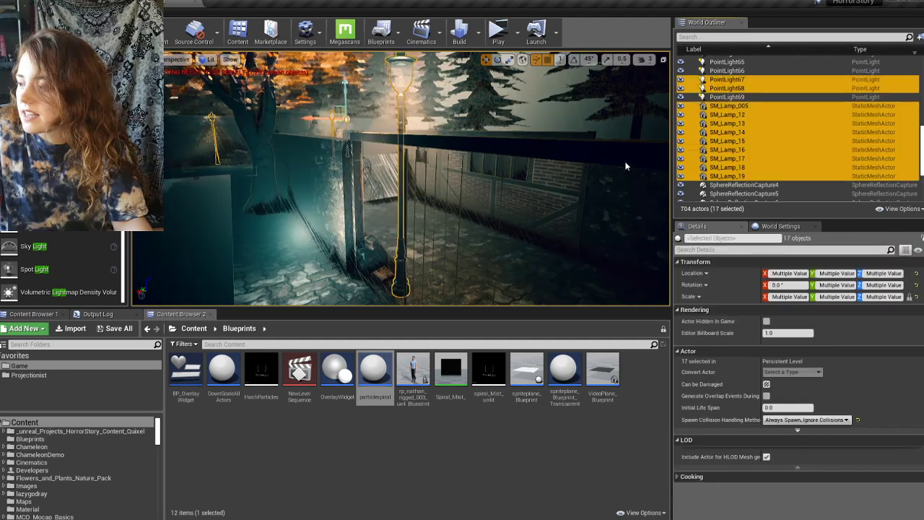
scroll(759, 130, up, 5)
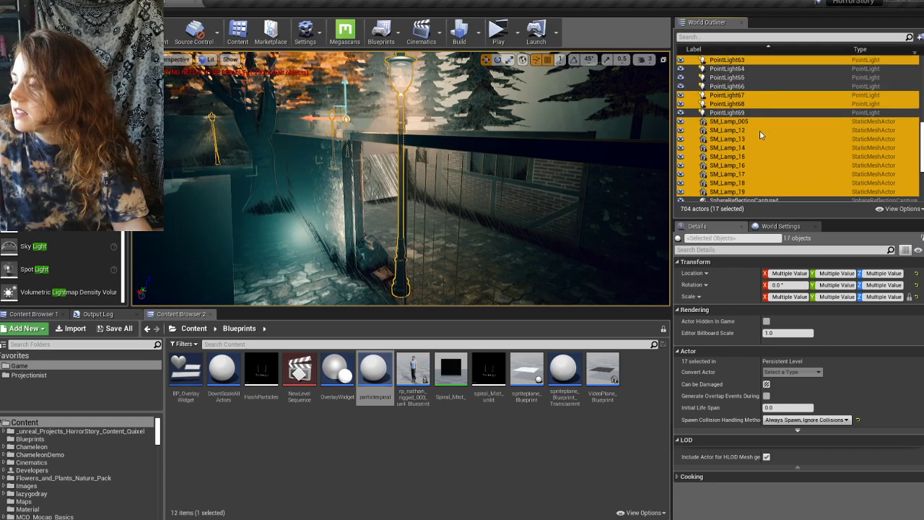
drag(731, 178, 715, 89)
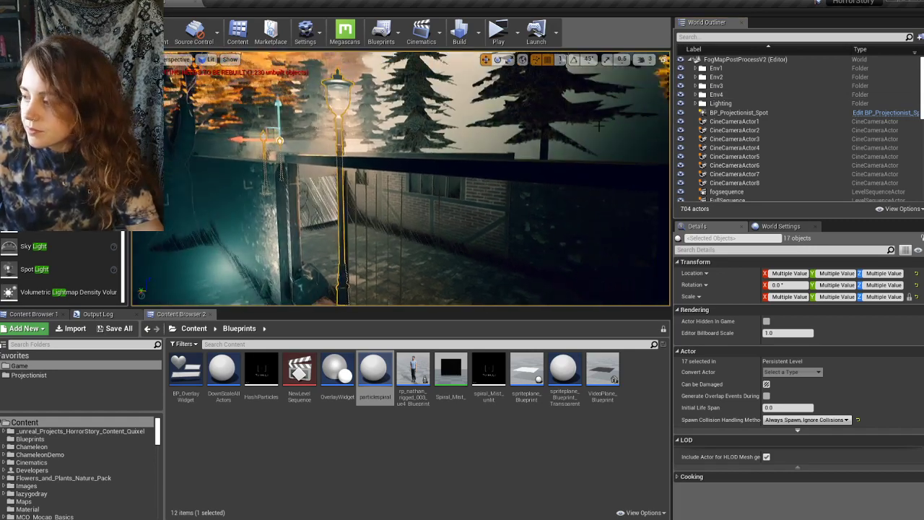
- Open the Env4 folder and frame PointLight34 in the viewport
click(702, 94)
click(695, 95)
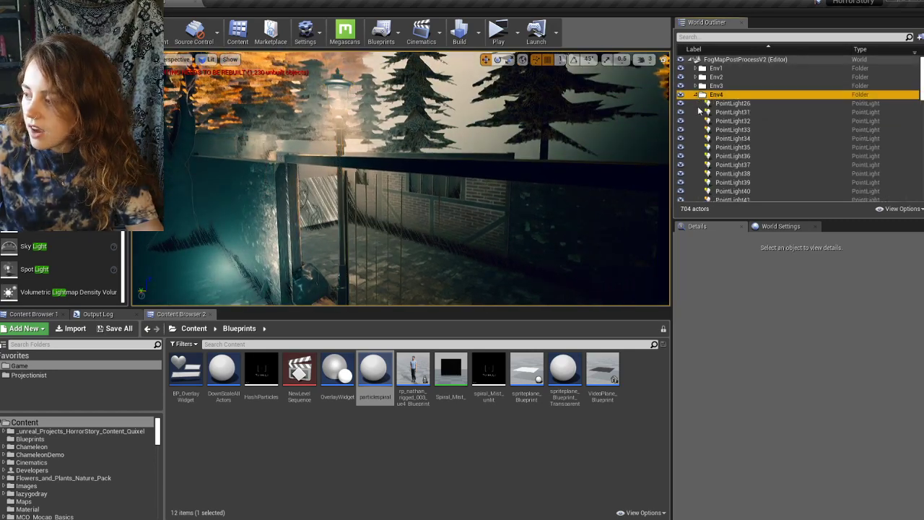
click(731, 137)
key(f)
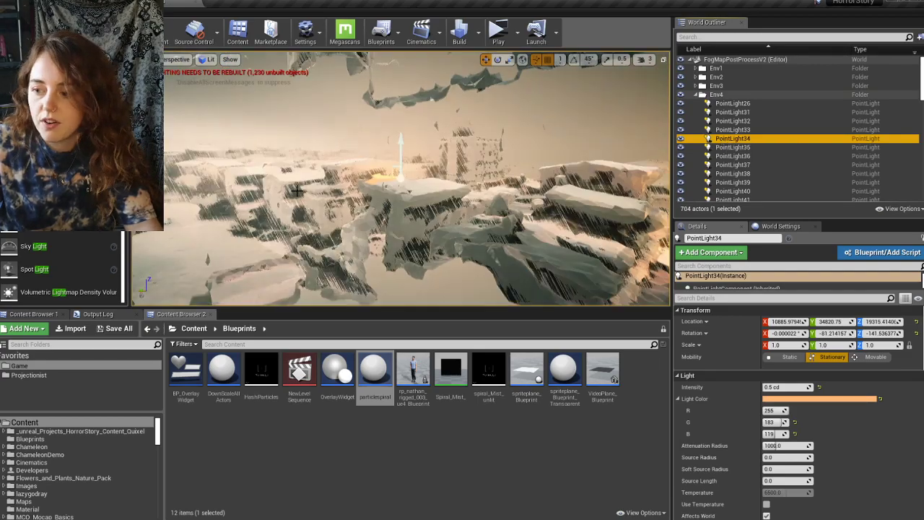
right_drag(400, 188, 405, 206)
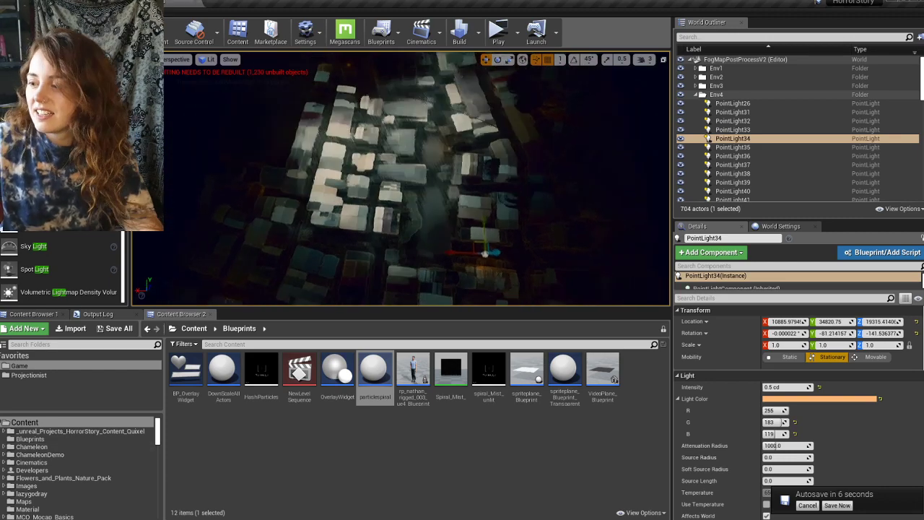
- Examine the Env4 town from above and the spiral sky over it, selecting BP_Sky_Sphere
right_drag(401, 178, 424, 178)
key(w)
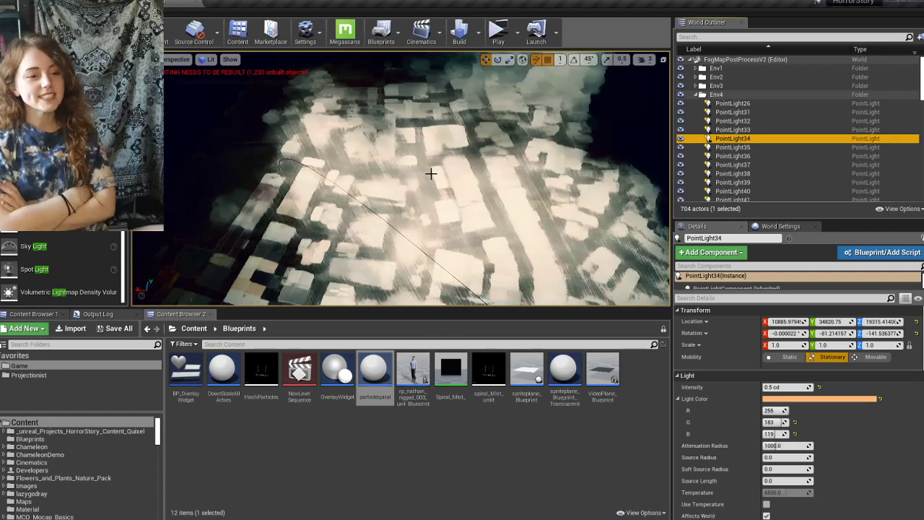
right_drag(431, 173, 444, 153)
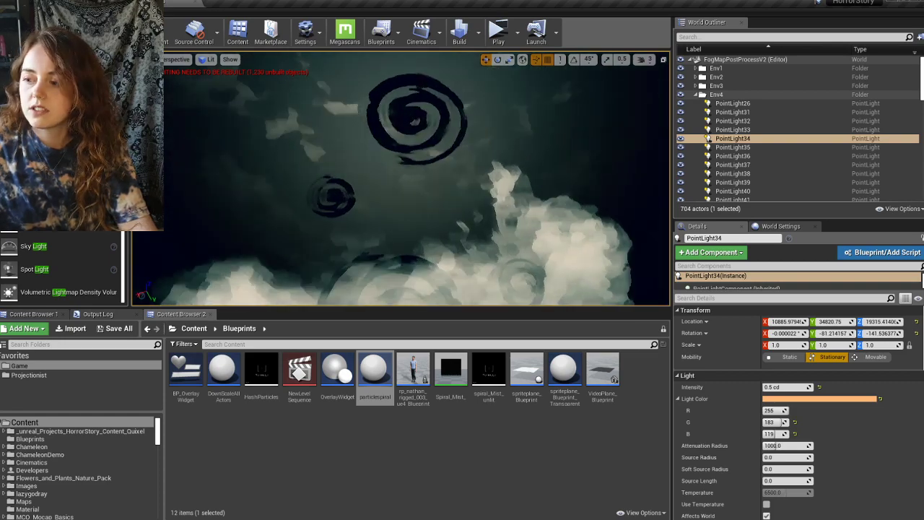
click(415, 74)
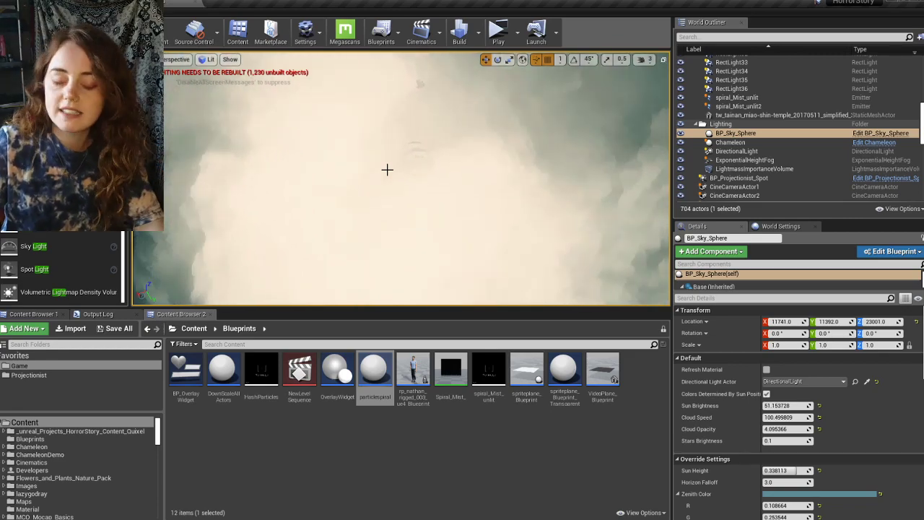
right_drag(404, 155, 407, 278)
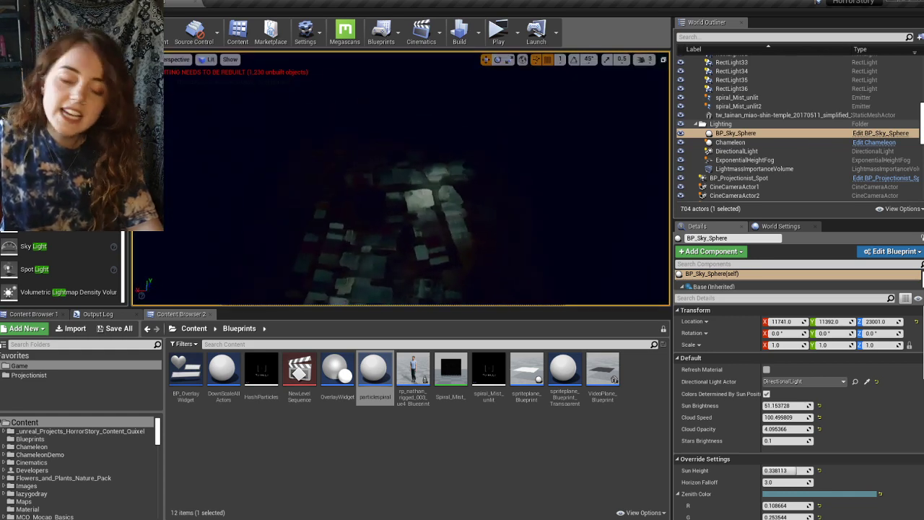
key(w)
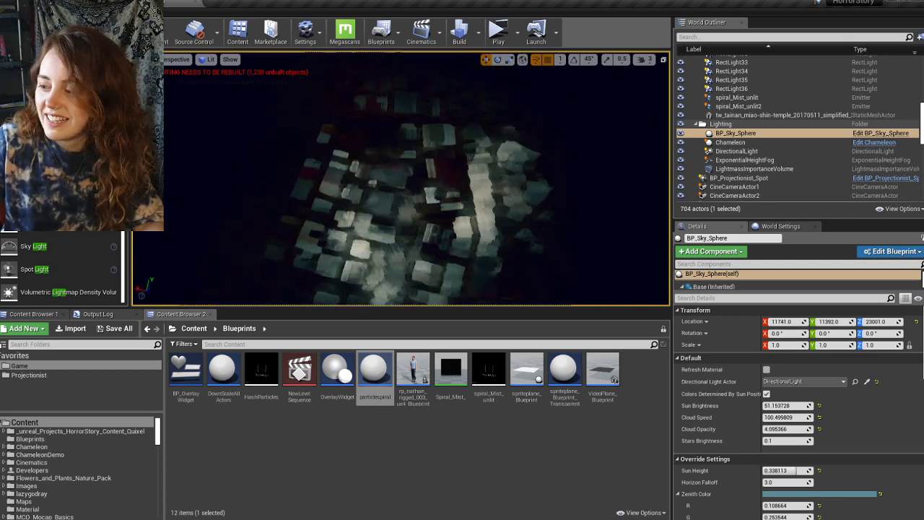
scroll(401, 179, up, 10)
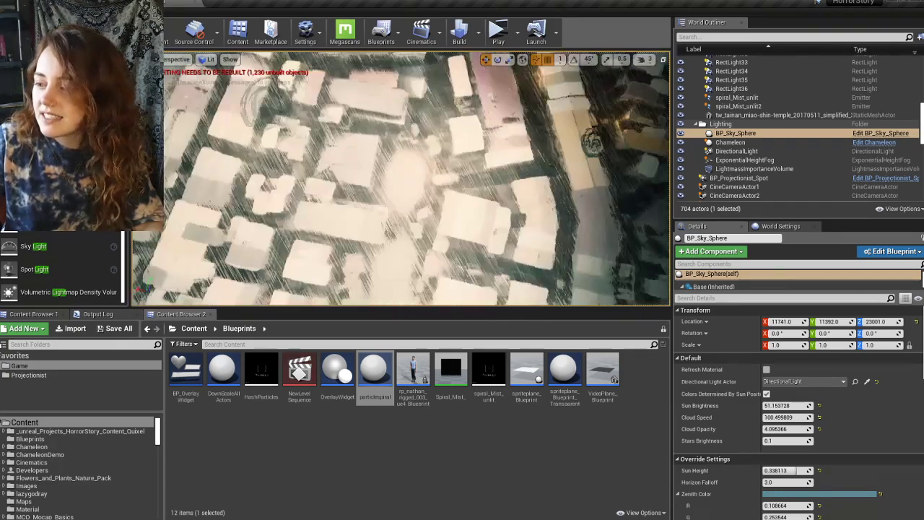
- Select the tw_tainan_miao-shin-temple town mesh and view it from above
click(427, 168)
right_drag(427, 168, 430, 231)
scroll(400, 179, down, 5)
key(s)
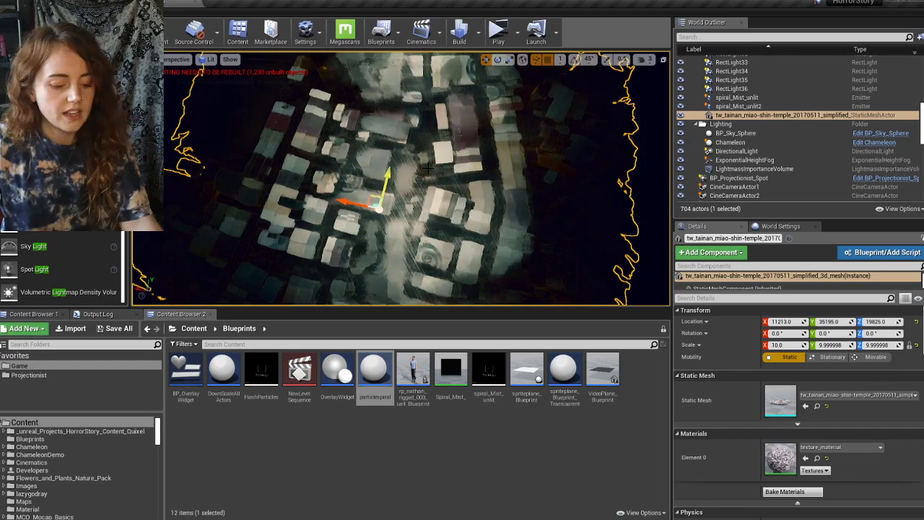
- Examine the temple town mesh at rooftop and street level and from high above
mouse_move(428, 168)
right_down()
mouse_move(428, 209)
mouse_move(423, 169)
right_up()
key(w)
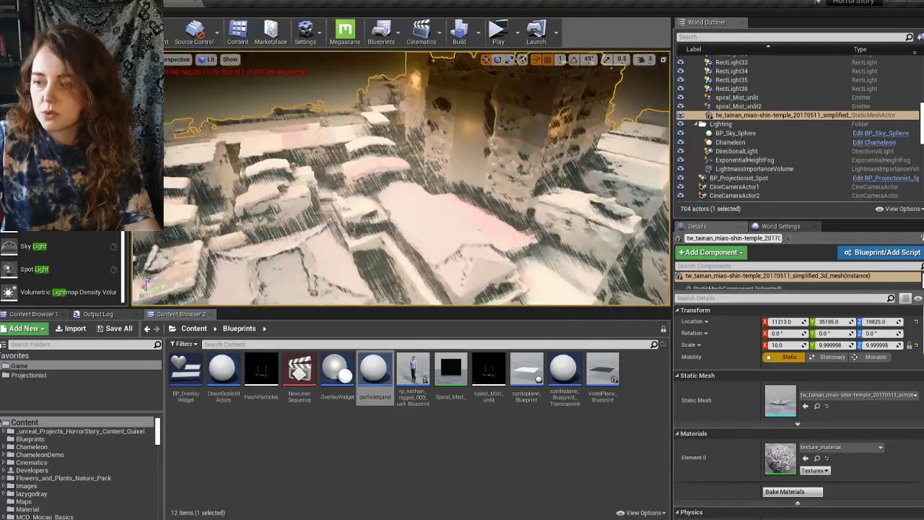
key(w)
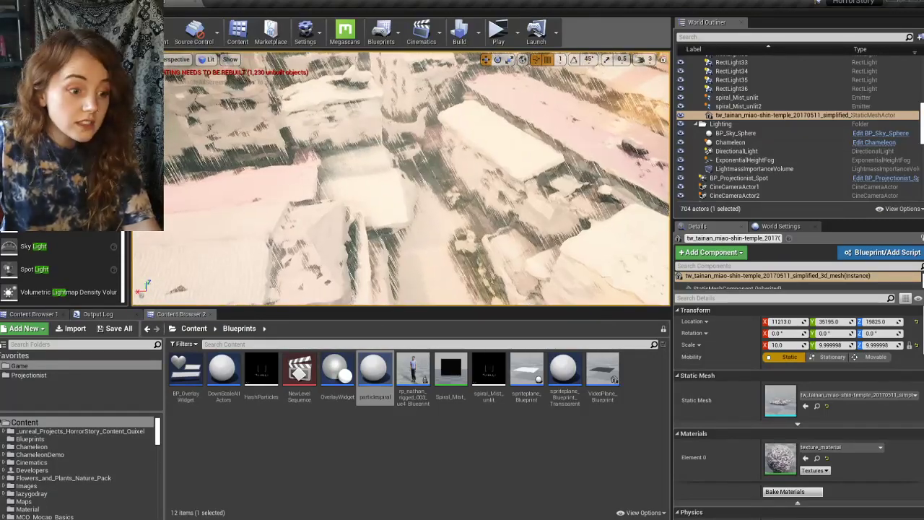
right_drag(423, 169, 431, 153)
key(w)
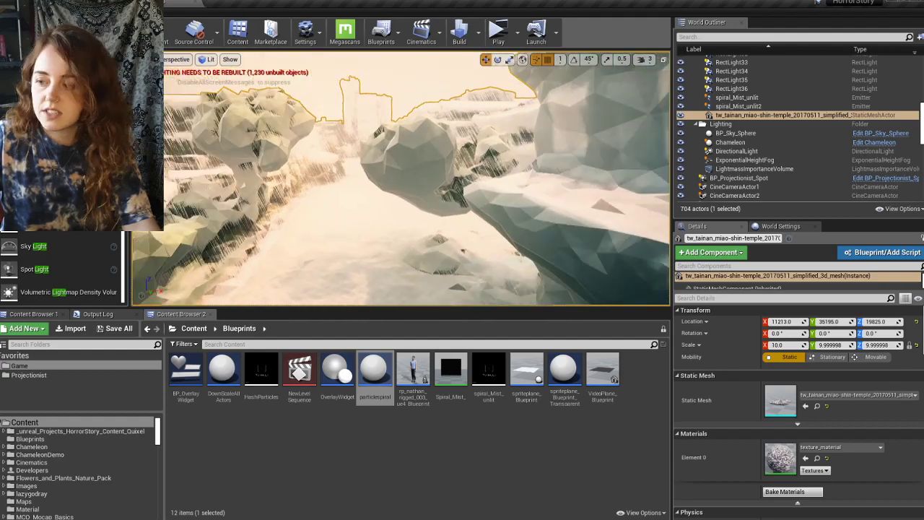
key(w)
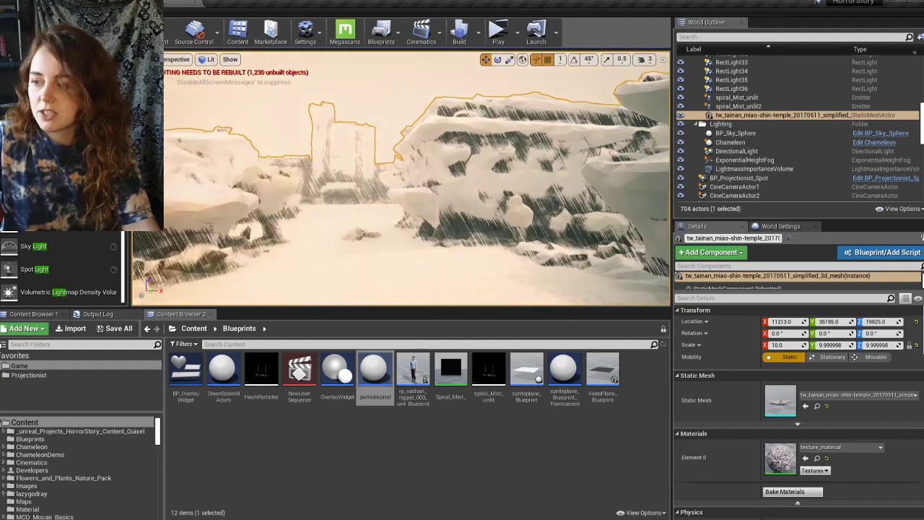
key(w)
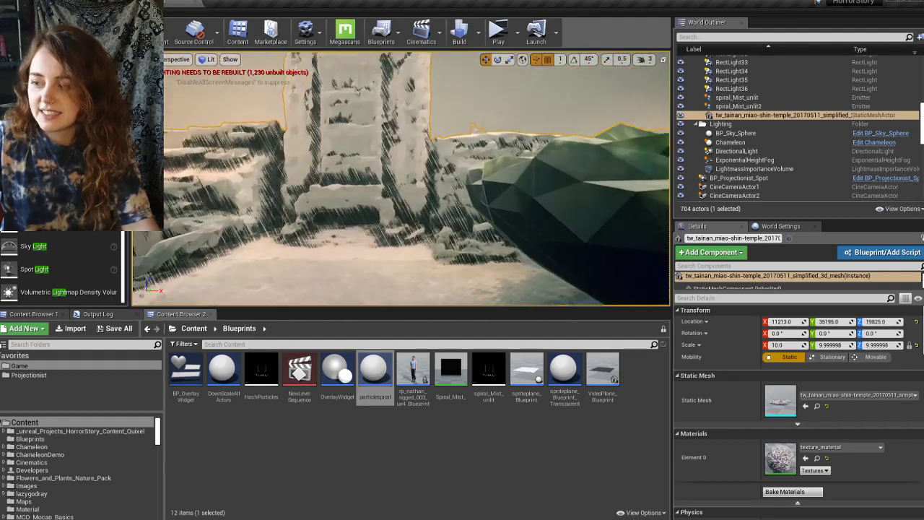
key(s)
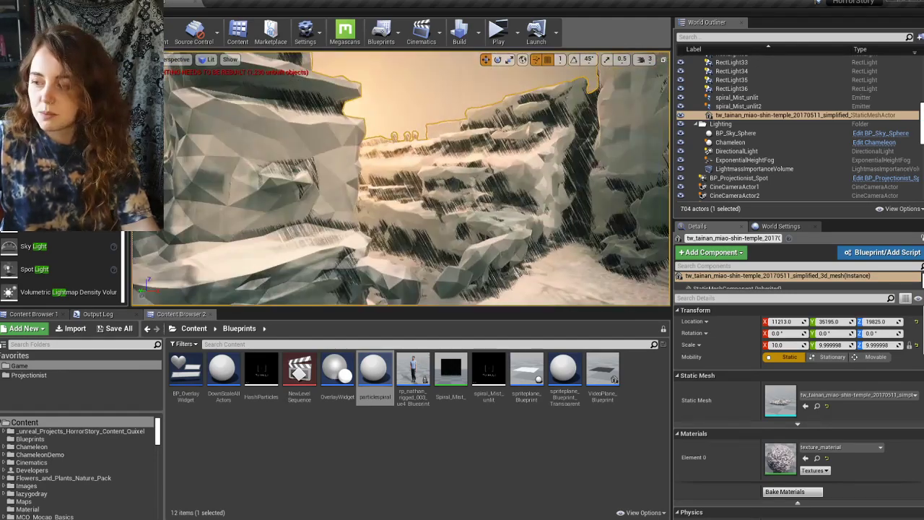
key(w)
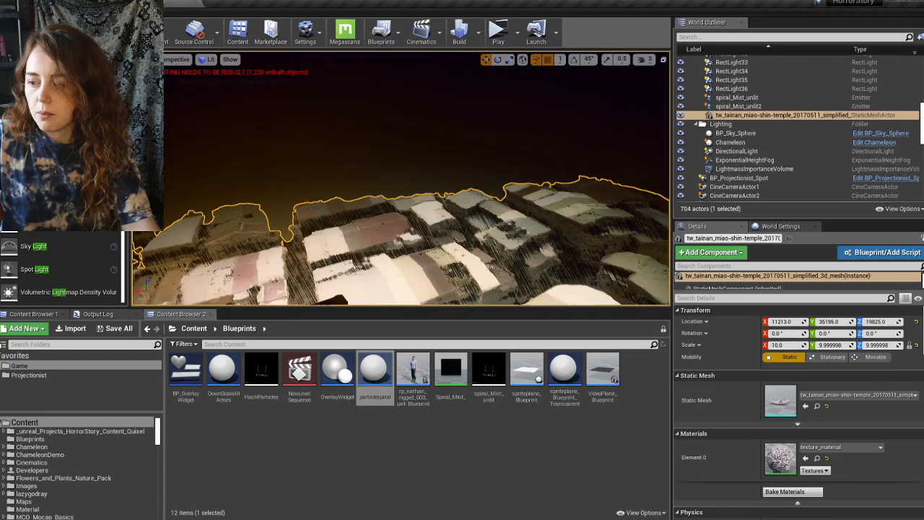
right_drag(400, 179, 465, 178)
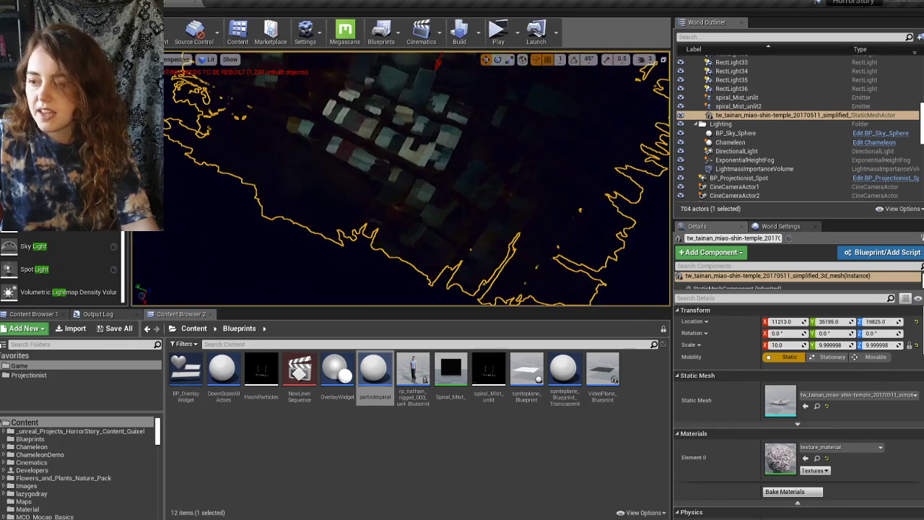
right_drag(400, 178, 429, 178)
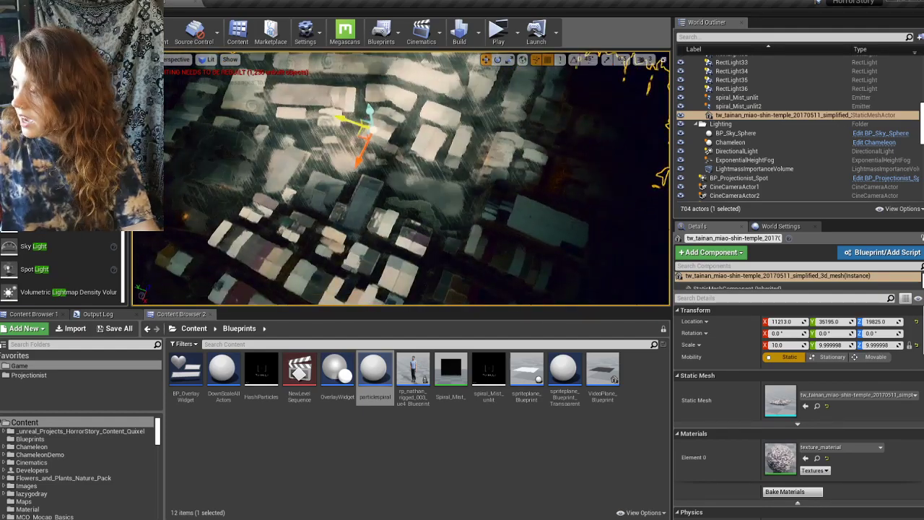
right_drag(462, 203, 425, 217)
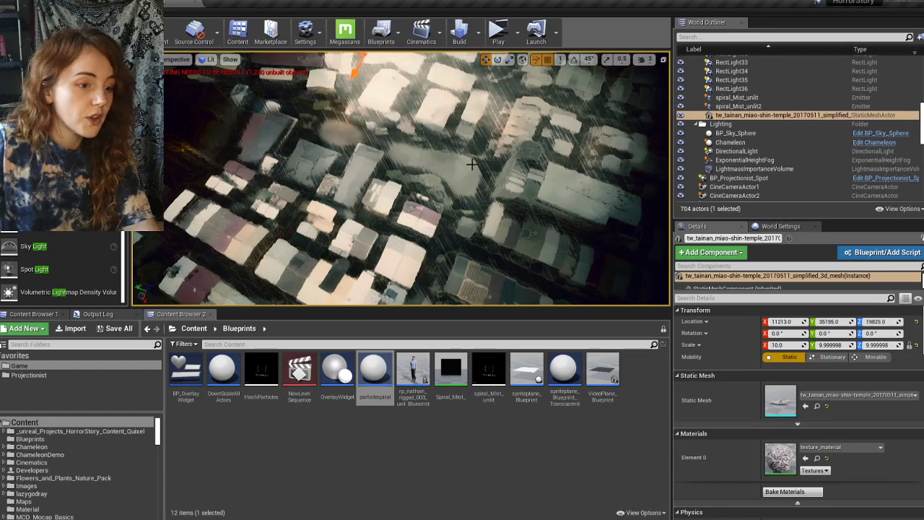
- Collapse the Lighting and Env4 folders and expand the Env1 folder
click(698, 124)
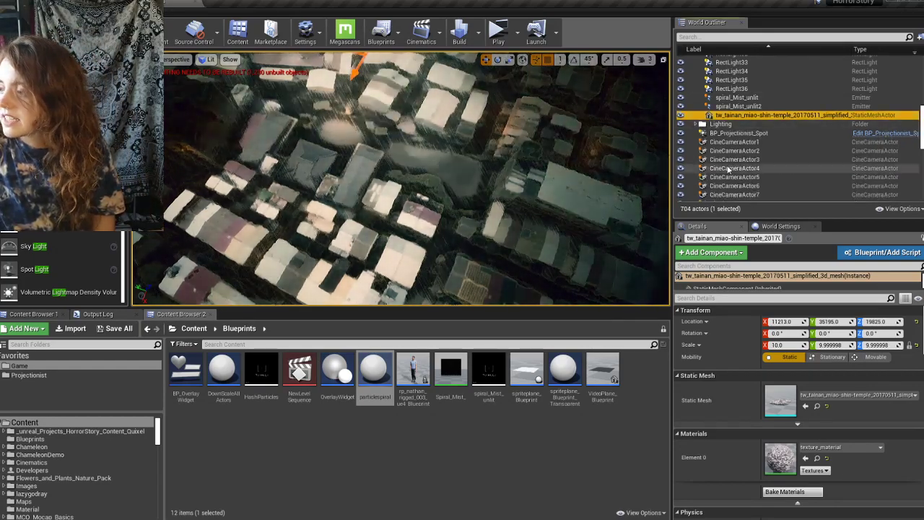
scroll(736, 155, down, 5)
scroll(737, 158, up, 5)
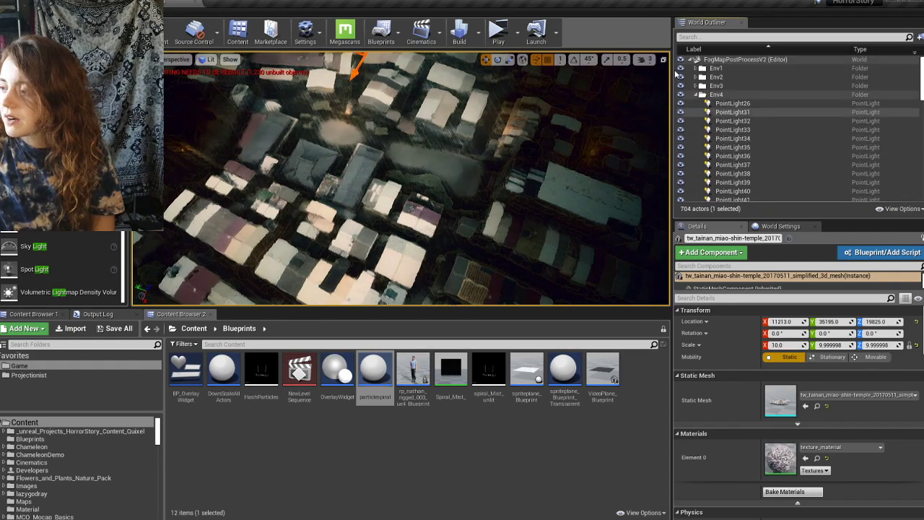
click(697, 94)
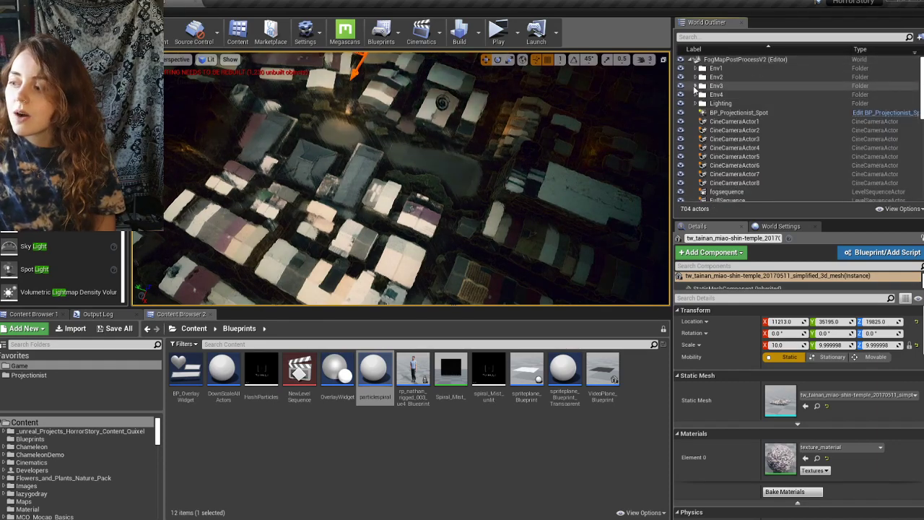
click(697, 68)
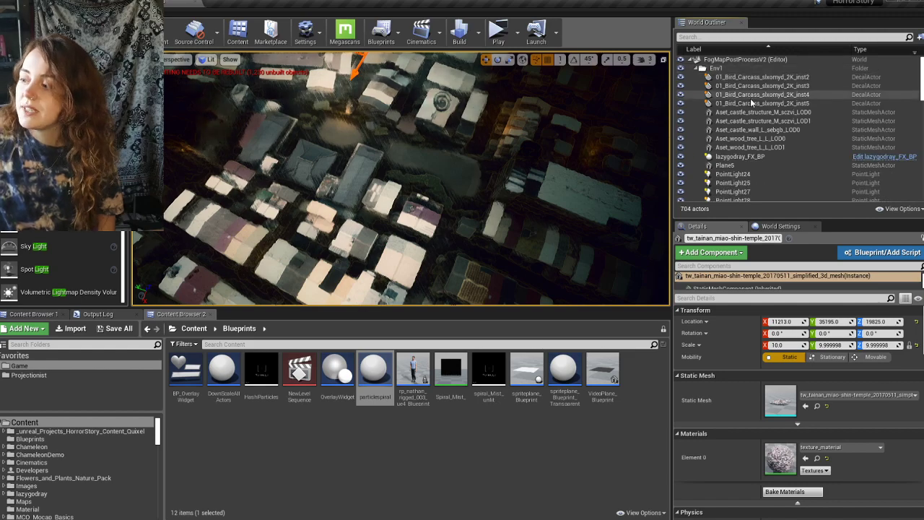
- Select the decal 01_Bird_Carcass_slxomyd_2K_inst4 in Env1 and frame it in the viewport
click(758, 94)
key(f)
right_drag(310, 166, 310, 118)
mouse_move(435, 176)
right_down()
mouse_move(433, 119)
mouse_move(435, 176)
right_up()
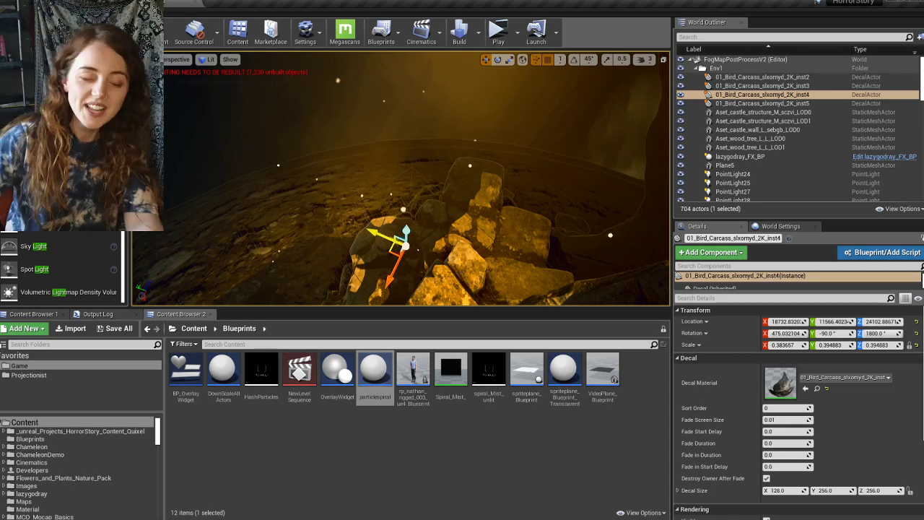
- Examine Env1's castle wall, bare tree and stony ground from a distance and up close
right_drag(400, 181, 579, 163)
key(s)
key(w)
key(s)
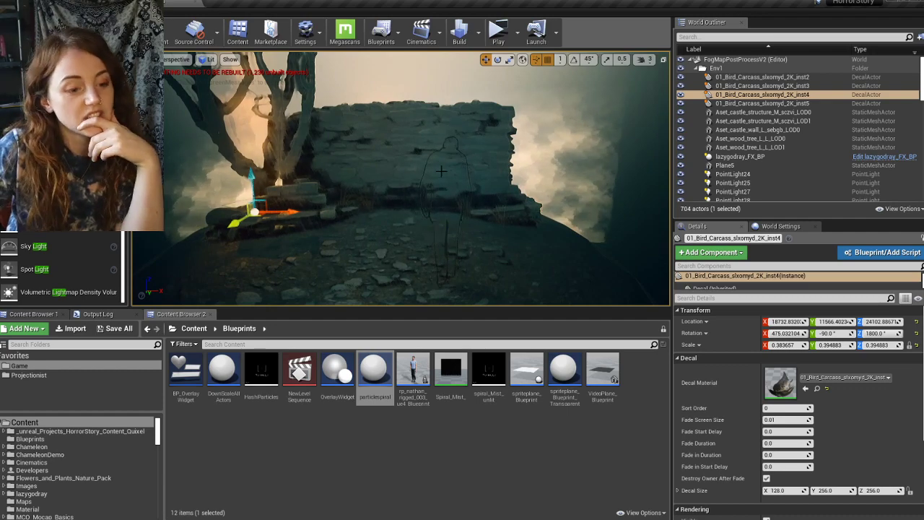
right_drag(456, 178, 412, 162)
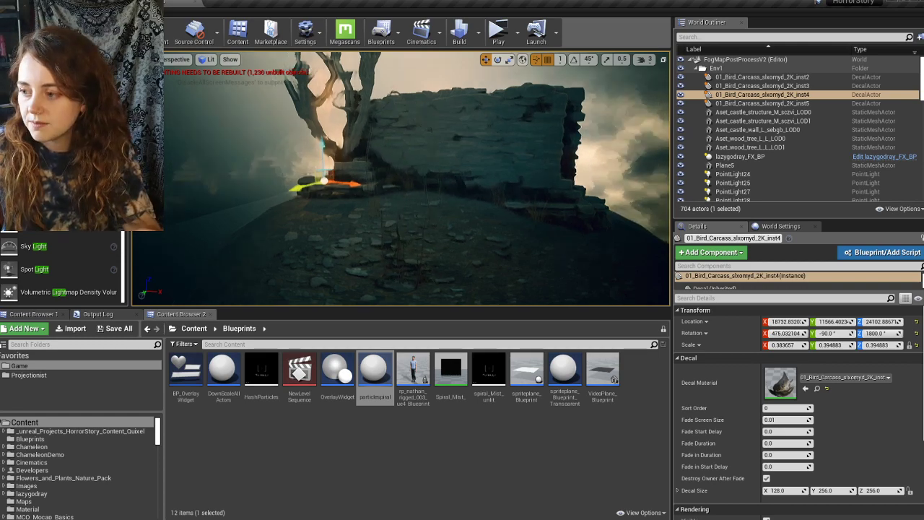
key(w)
right_drag(401, 179, 354, 222)
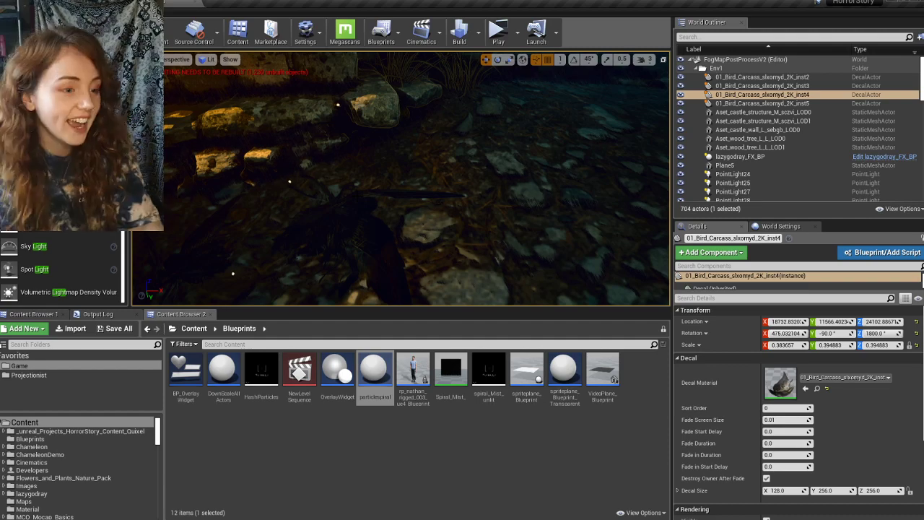
- Select the gravel-covered ground Sphere in Env1 and view the surroundings from far away
click(424, 236)
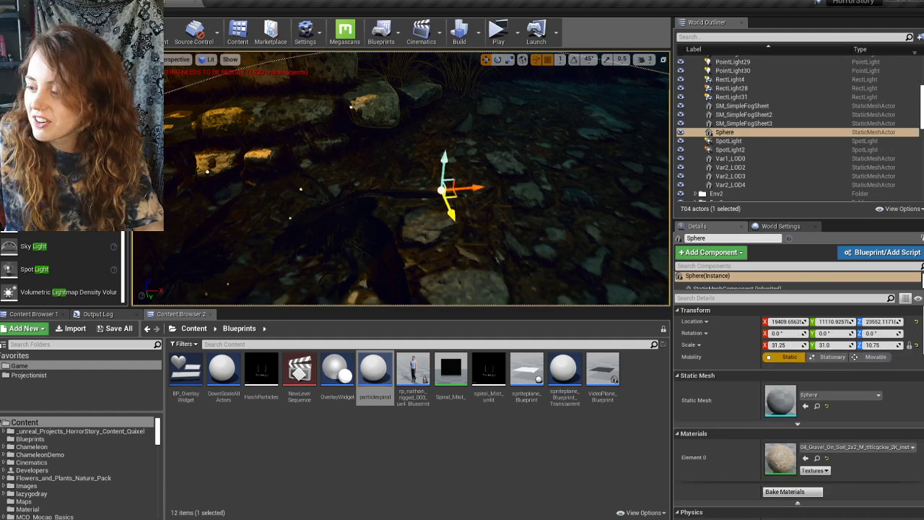
scroll(343, 193, down, 3)
right_drag(404, 188, 383, 155)
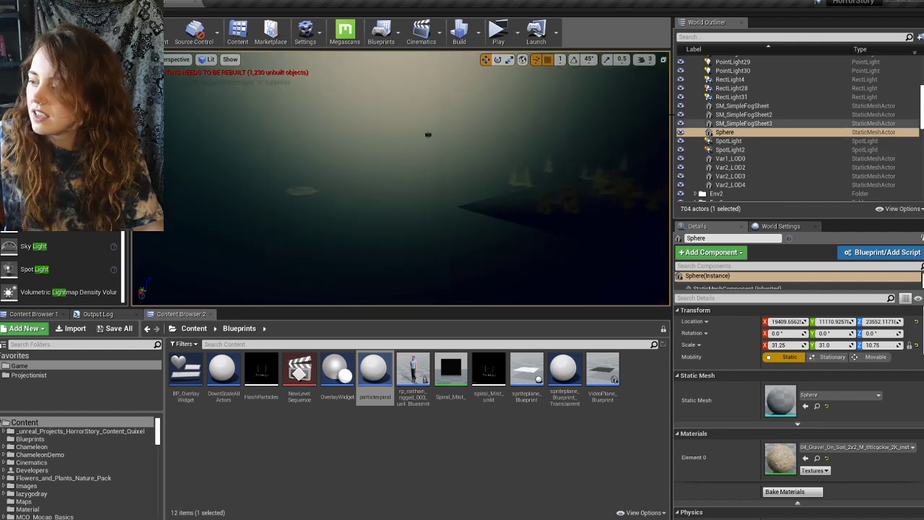
- Collapse the Env1 folder, expand Env2 and frame lazygodray_FX_BP3 in the viewport
scroll(786, 133, up, 3)
scroll(787, 133, up, 5)
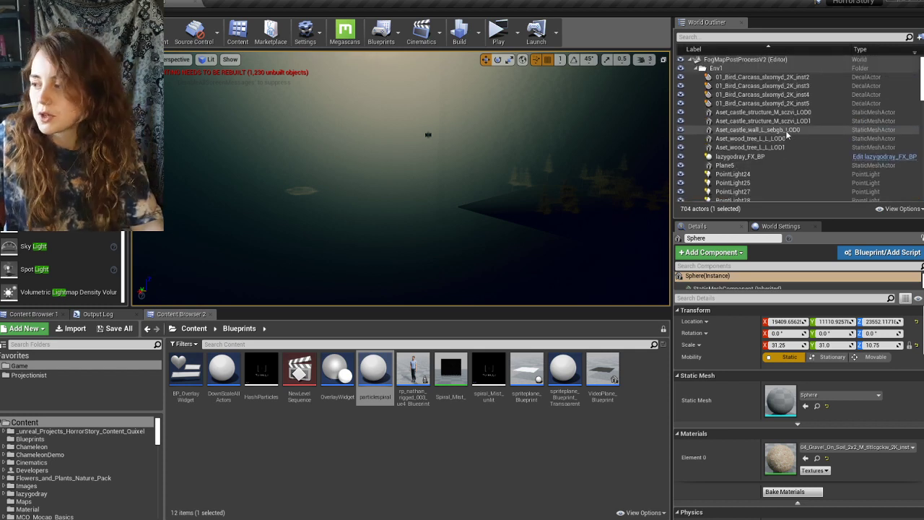
click(695, 68)
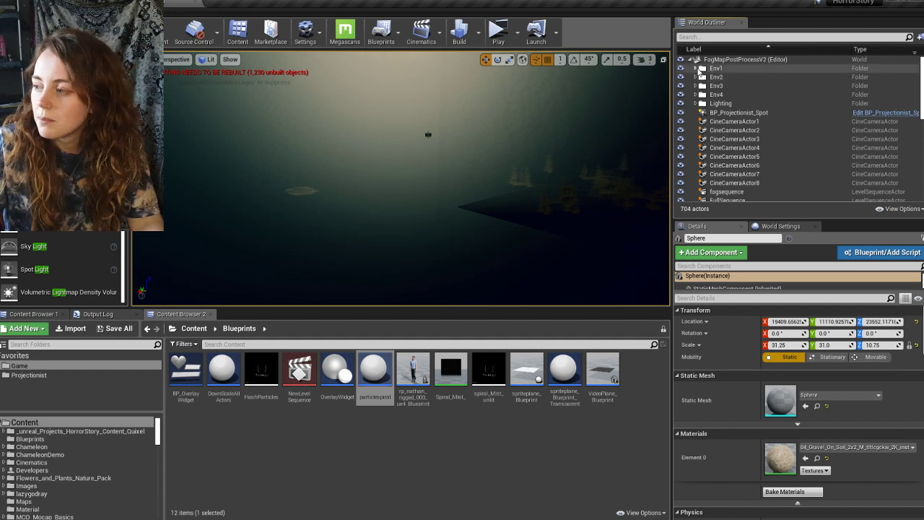
click(697, 69)
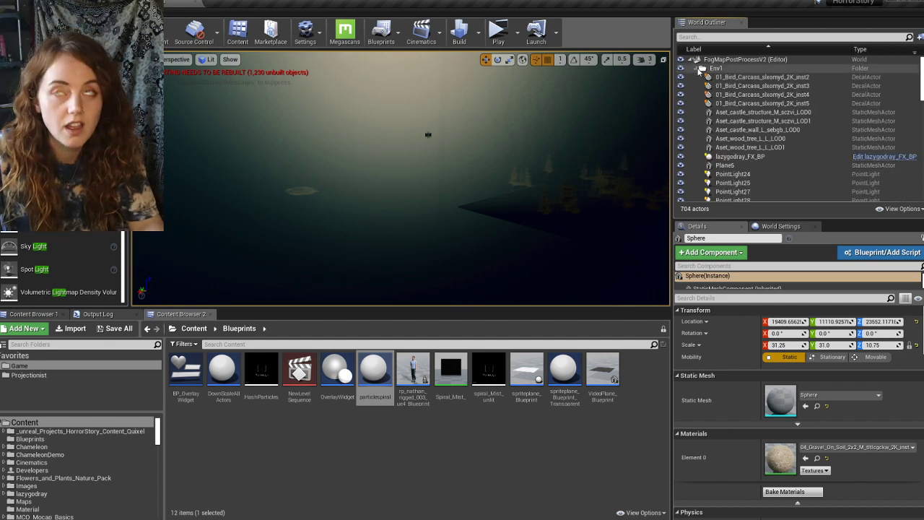
click(696, 68)
click(697, 78)
click(742, 96)
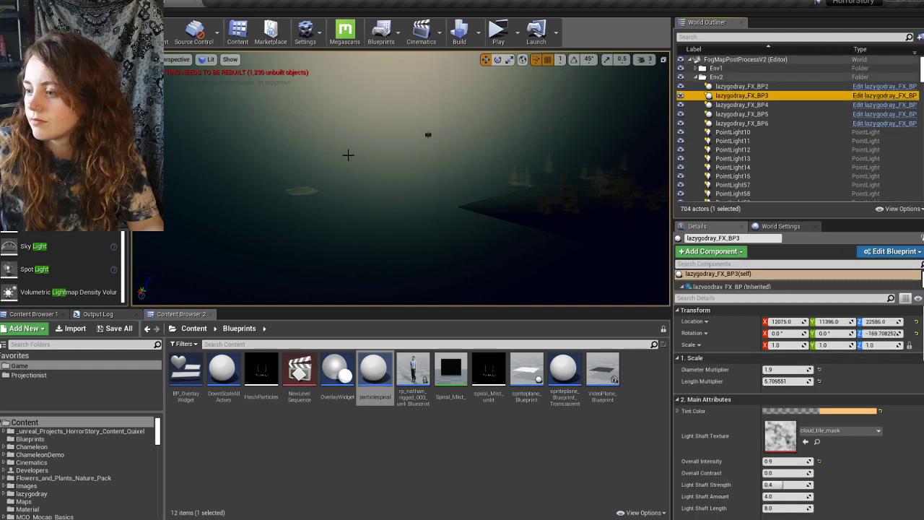
key(f)
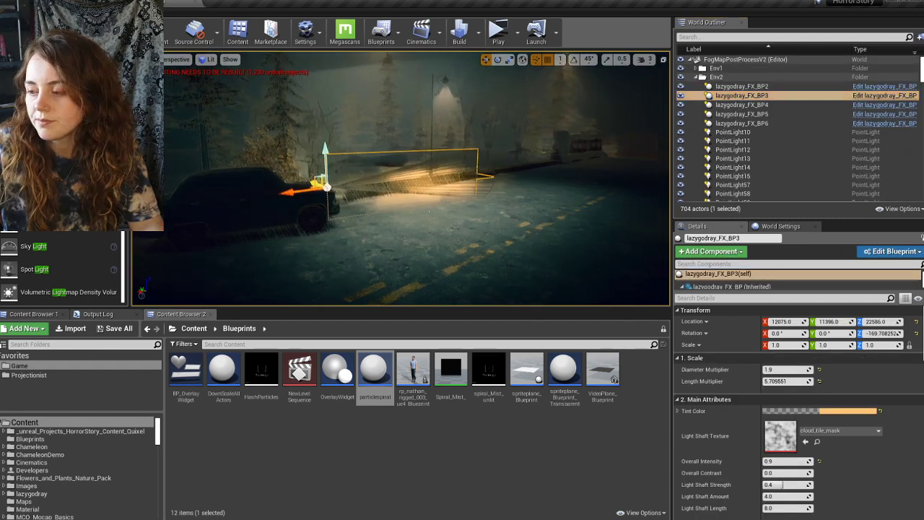
- Select BP_Sky_Sphere in the scene and view the foggy road from behind the parked car
right_drag(404, 159, 491, 159)
click(404, 108)
right_drag(404, 144, 484, 120)
key(s)
key(s)
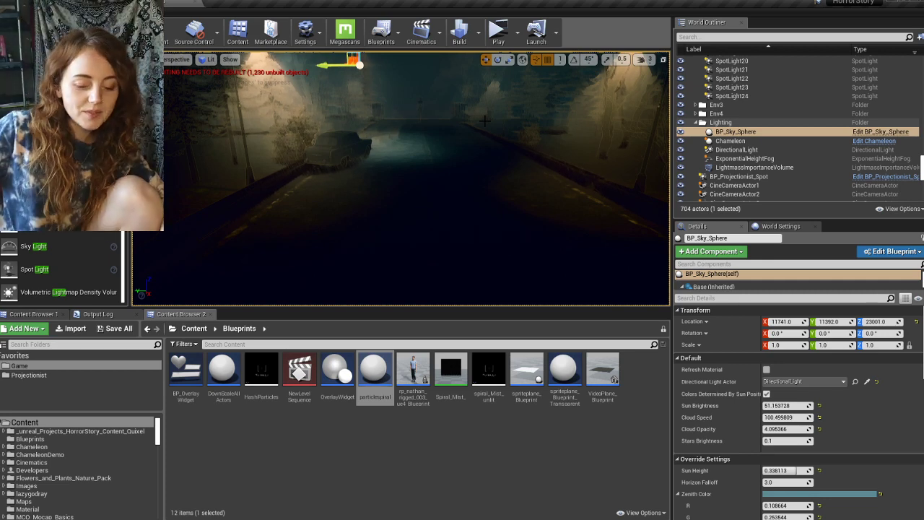
- Examine the lamp-lit road in Env2 and the roadside log, mushrooms and clover patch
right_drag(484, 121, 433, 94)
key(w)
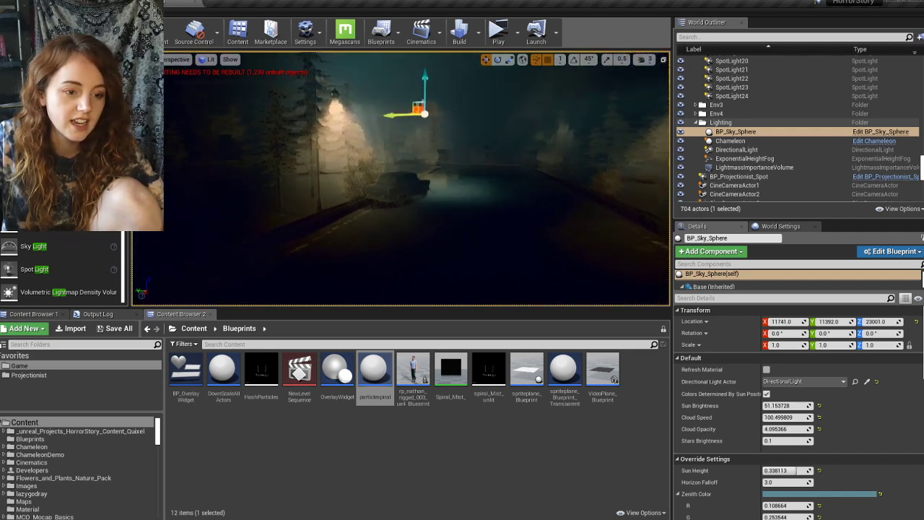
right_drag(433, 94, 415, 58)
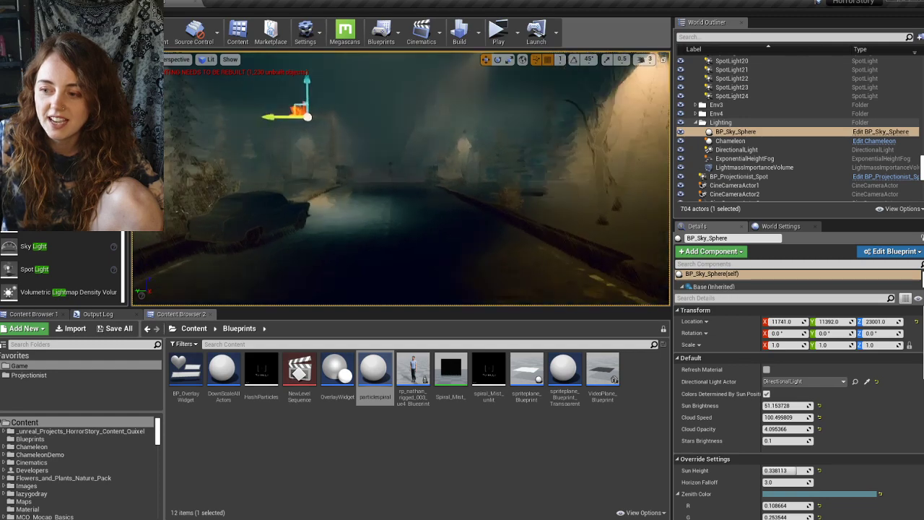
key(w)
right_drag(415, 94, 577, 141)
key(w)
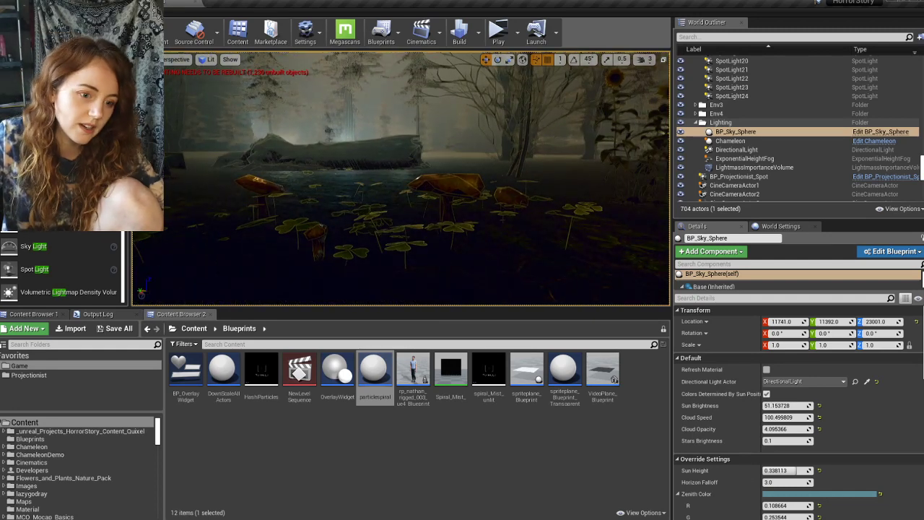
right_drag(401, 180, 480, 109)
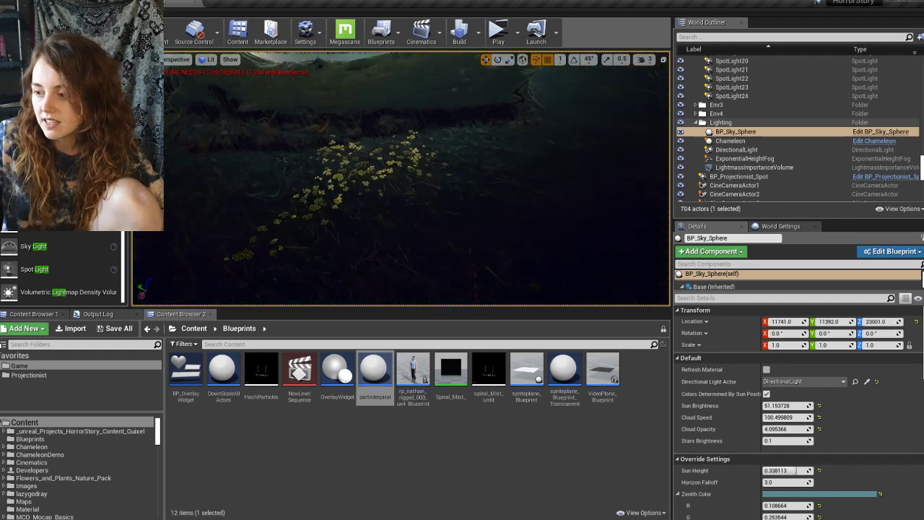
right_drag(401, 180, 311, 189)
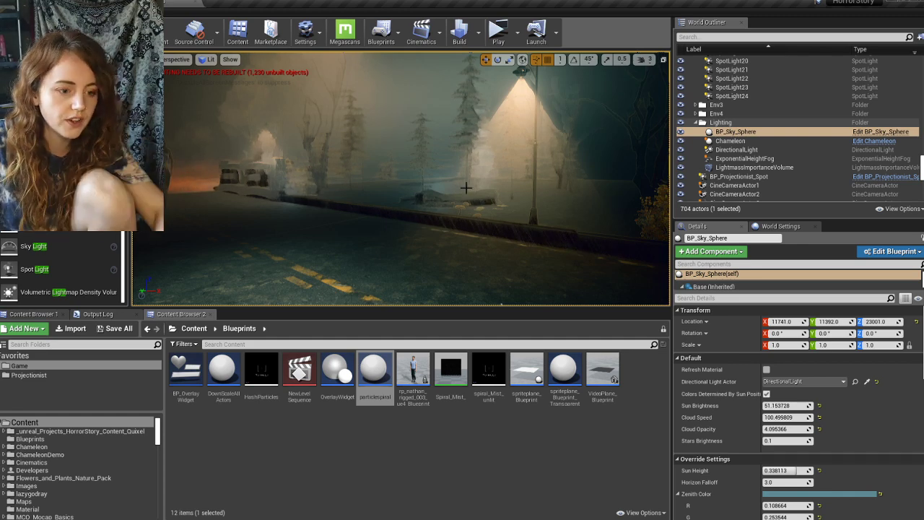
- Examine the lamps' light shafts and the cloudy sky above the Env2 road
right_drag(516, 168, 496, 76)
right_drag(497, 182, 444, 184)
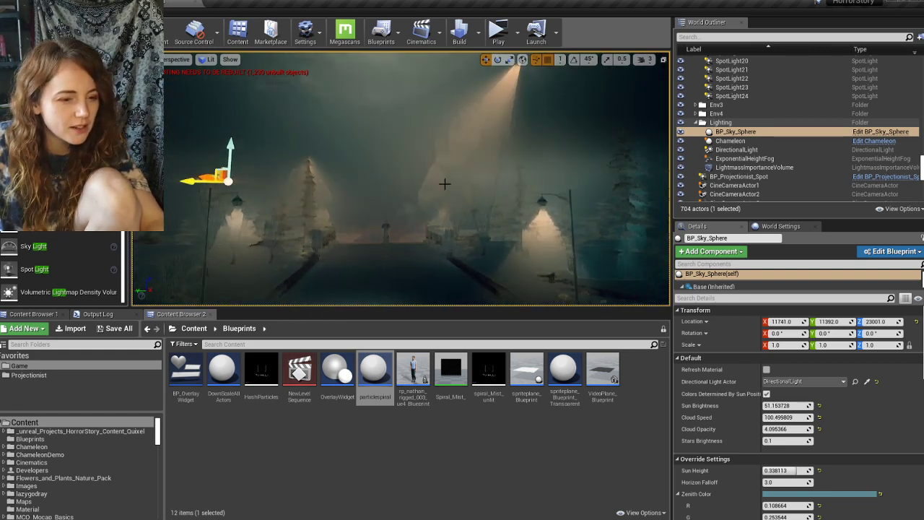
right_drag(445, 184, 445, 153)
right_drag(479, 179, 479, 160)
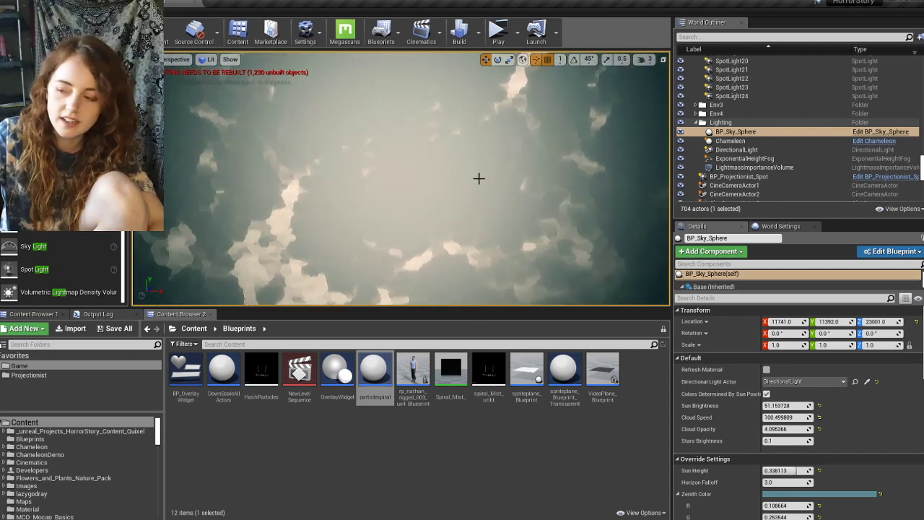
right_drag(479, 179, 479, 206)
right_drag(448, 160, 448, 202)
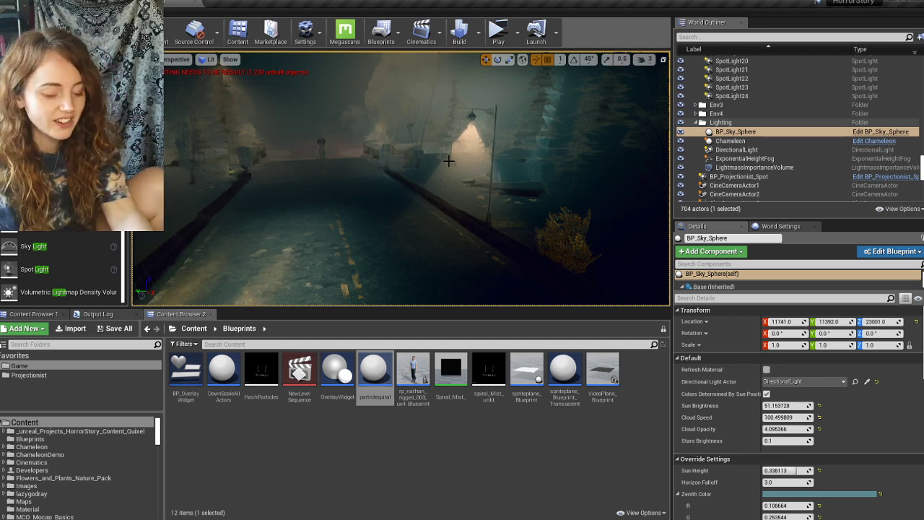
- Examine the character standing on the road near the bridge, both up close and from farther down the road
right_drag(452, 162, 653, 123)
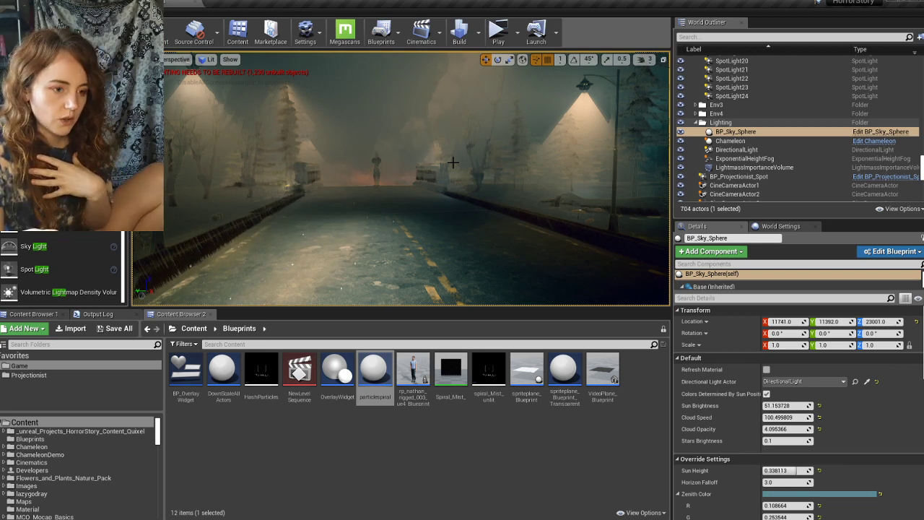
right_drag(422, 170, 381, 180)
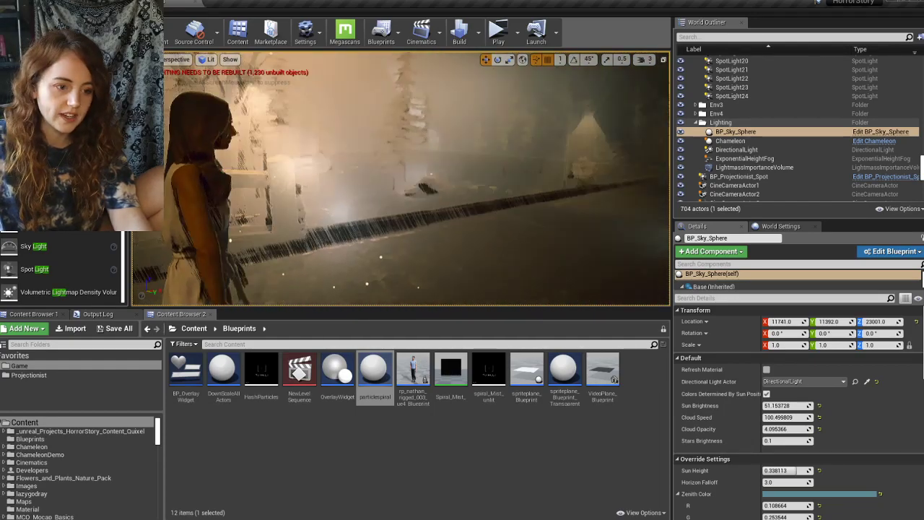
right_drag(402, 179, 314, 179)
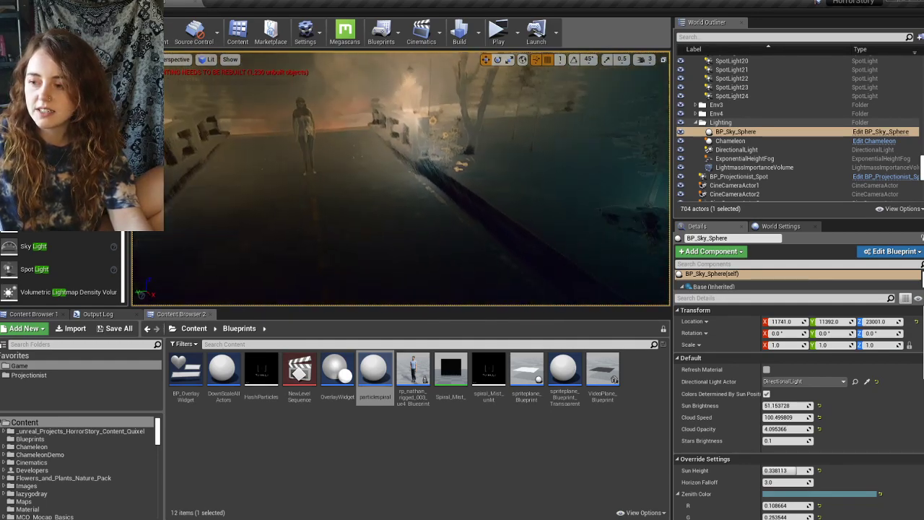
right_drag(402, 179, 290, 143)
right_drag(335, 90, 313, 99)
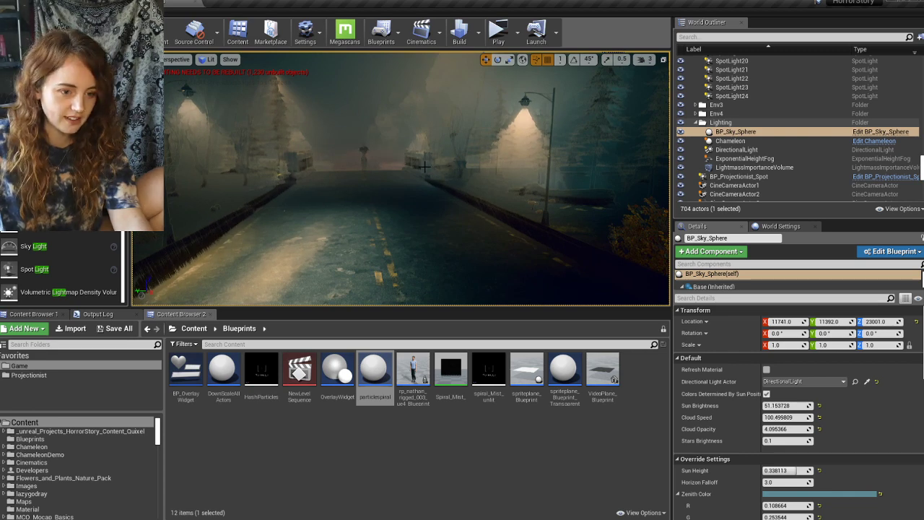
key(w)
right_drag(360, 268, 332, 258)
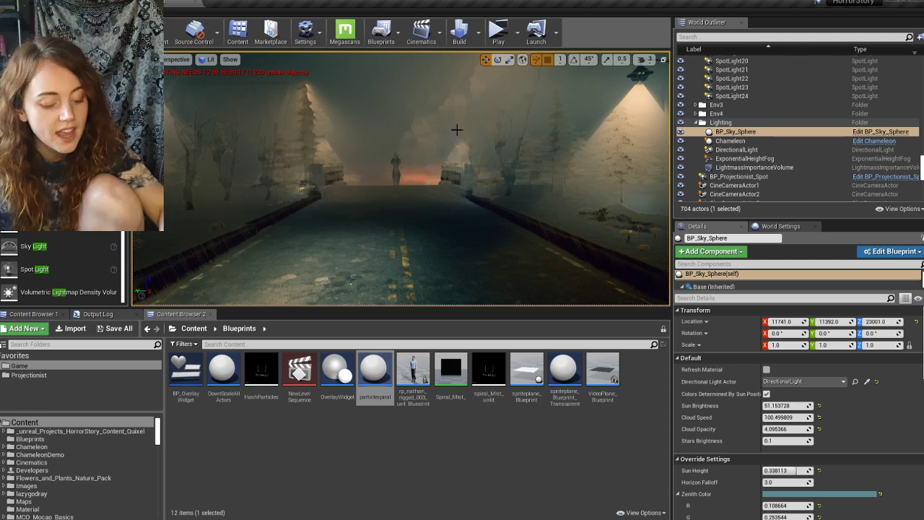
right_drag(456, 130, 505, 131)
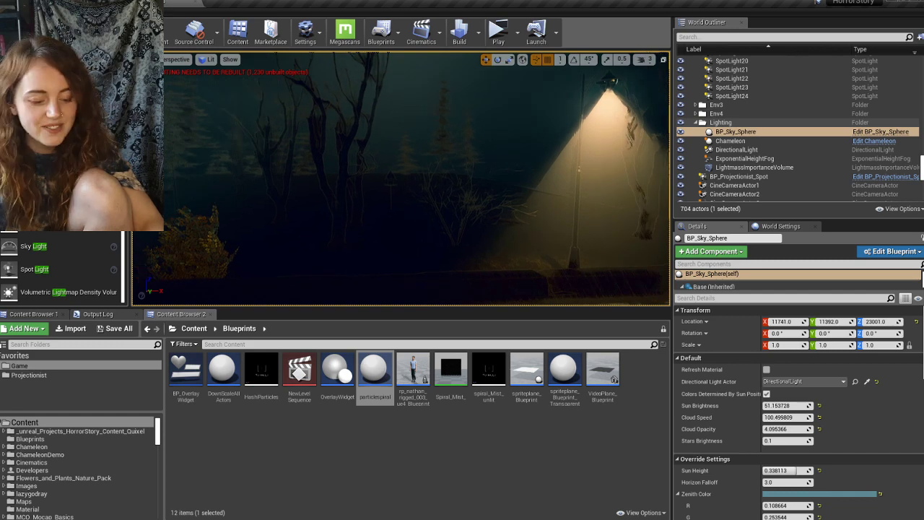
- Explore the dark forest beyond the roadside lamp and return to the road facing the distant figure
key(w)
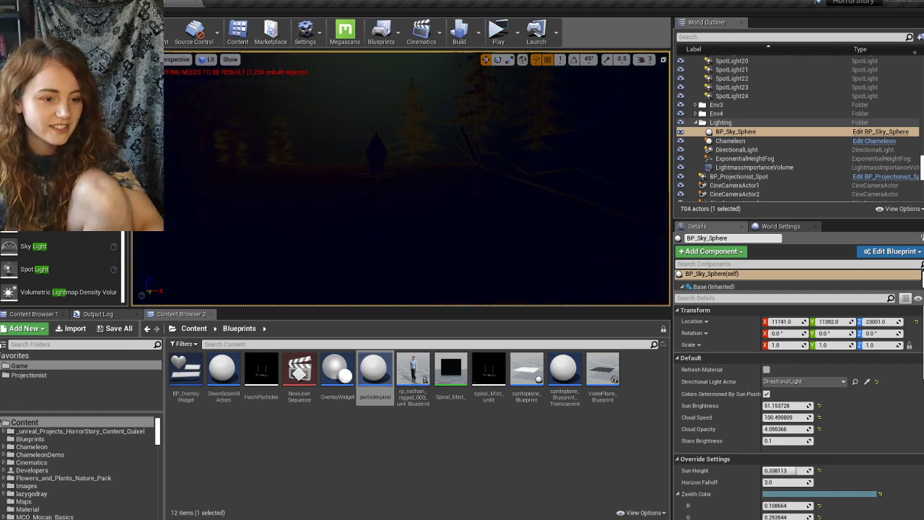
key(w)
key(s)
right_drag(505, 131, 467, 180)
key(s)
key(w)
key(w)
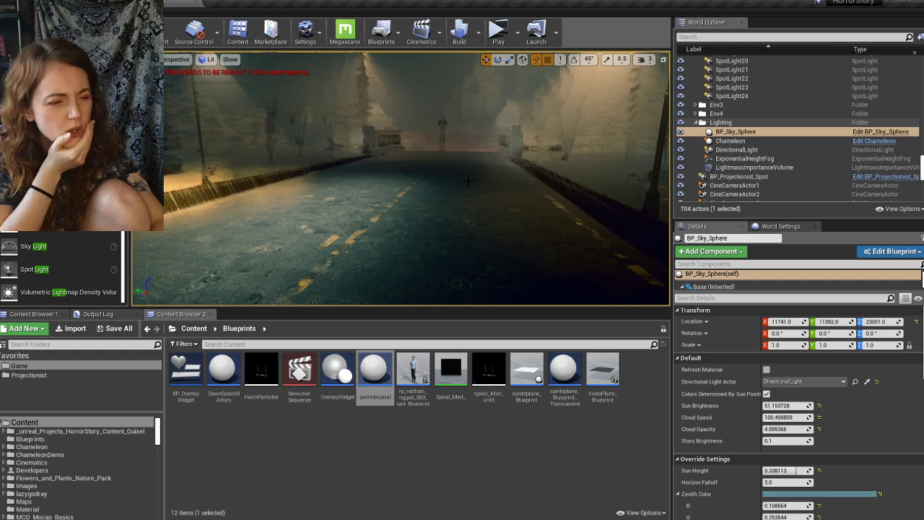
- Filter the level's actors by "sky" and review BP_Sky_Sphere's override colours against the road's horizon
click(715, 36)
text(sky)
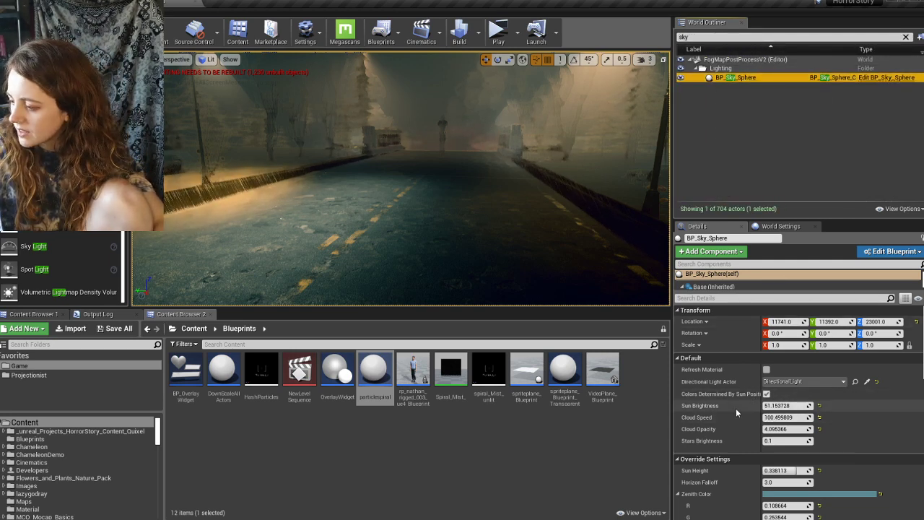
scroll(741, 406, down, 4)
right_drag(311, 199, 387, 171)
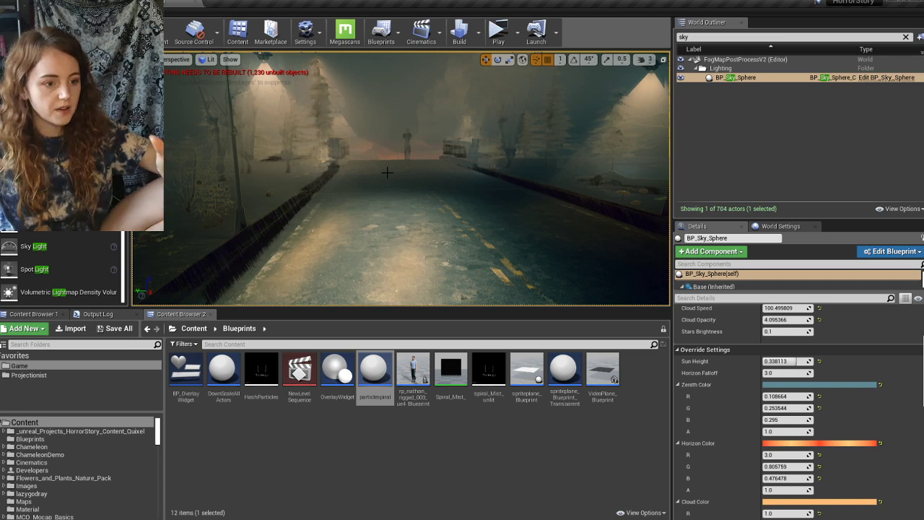
mouse_move(470, 118)
right_down()
mouse_move(476, 166)
mouse_move(534, 133)
mouse_move(462, 125)
right_up()
key(w)
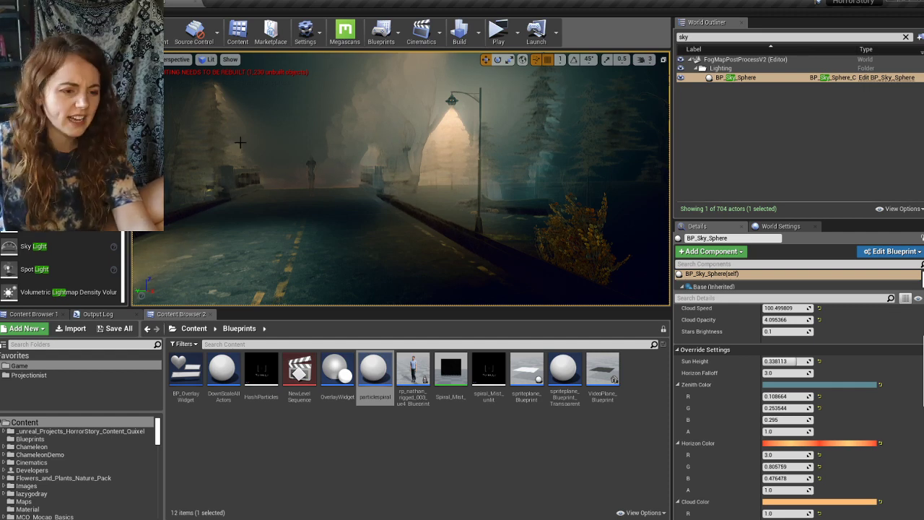
- Frame BP_Sky_Sphere and inspect the clouds, treetops and light beams around it
key(f)
right_drag(433, 173, 289, 256)
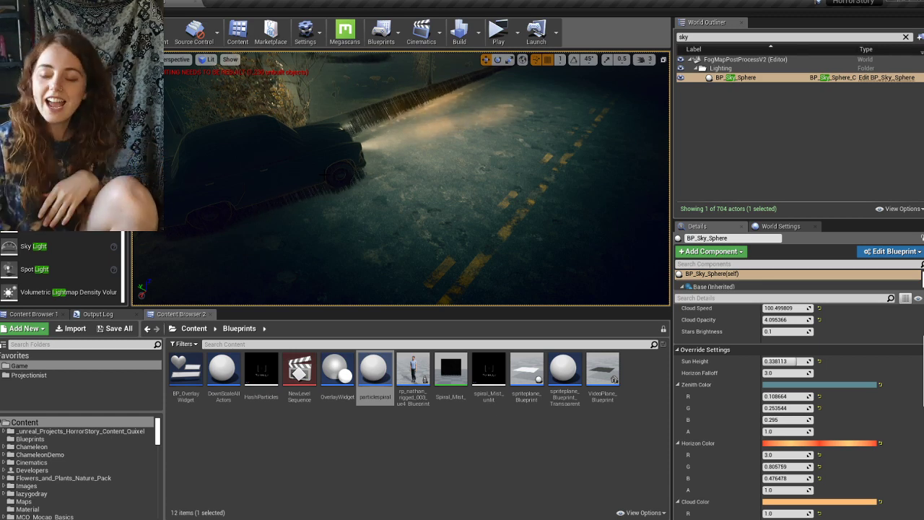
key(f)
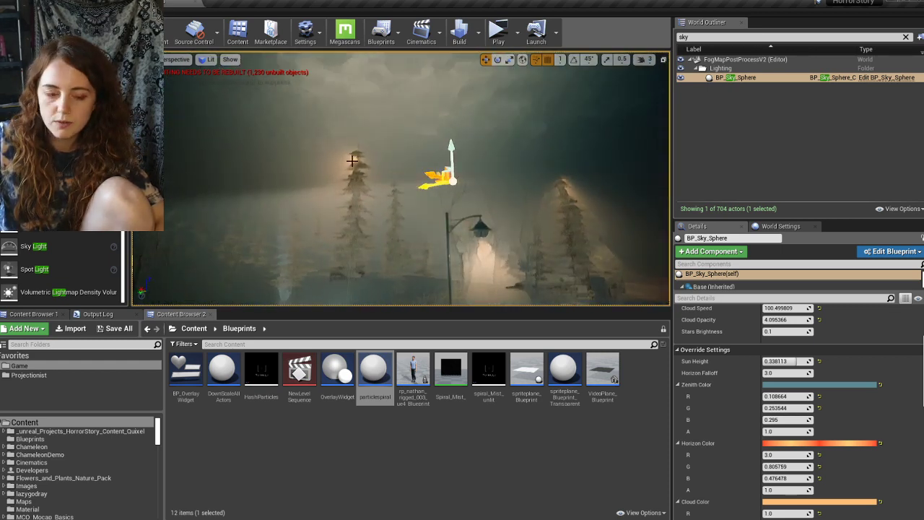
right_drag(442, 185, 515, 197)
right_drag(358, 168, 436, 123)
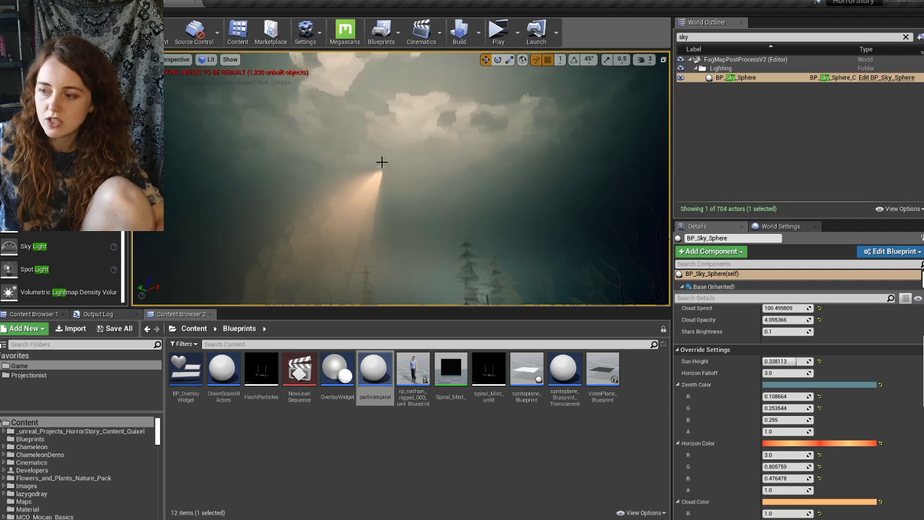
right_drag(381, 173, 267, 216)
right_drag(296, 160, 334, 143)
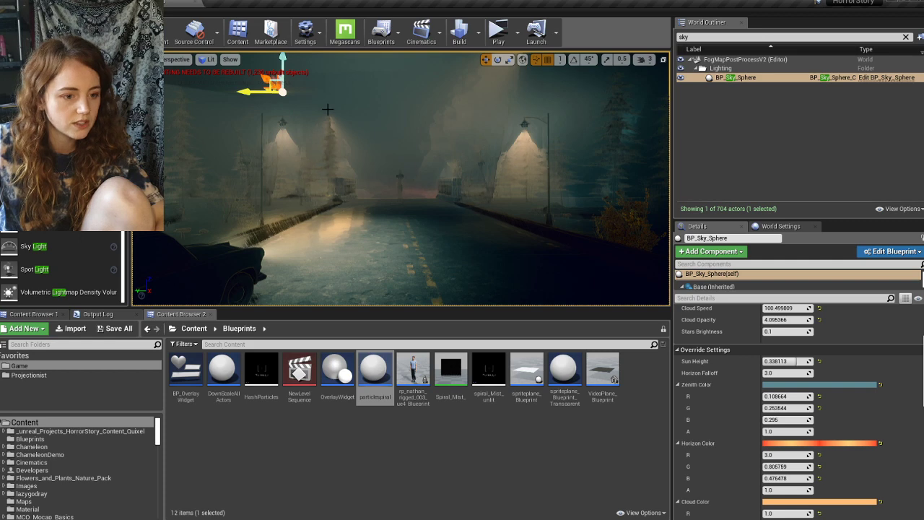
- Examine the glowing mossy log and floating particles among the trees beside the road
right_drag(400, 177, 711, 267)
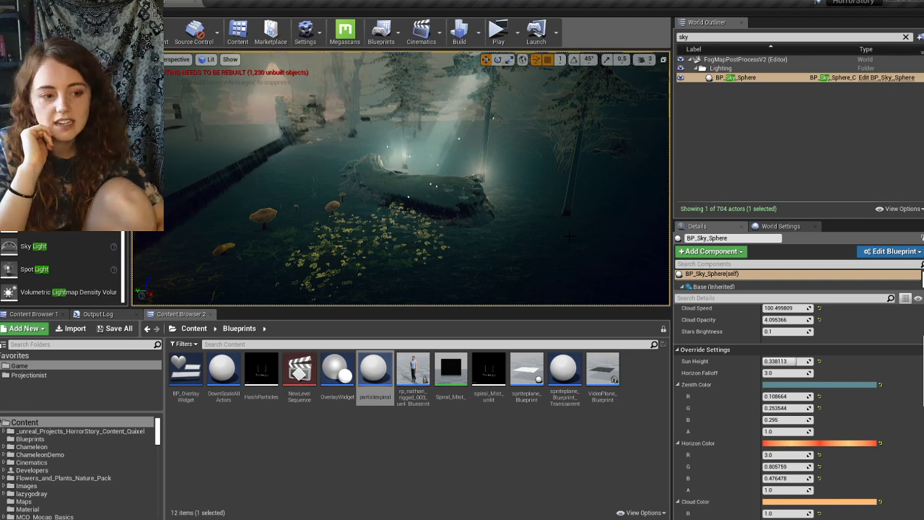
right_drag(479, 216, 383, 289)
right_drag(509, 166, 577, 108)
right_drag(483, 206, 516, 204)
key(w)
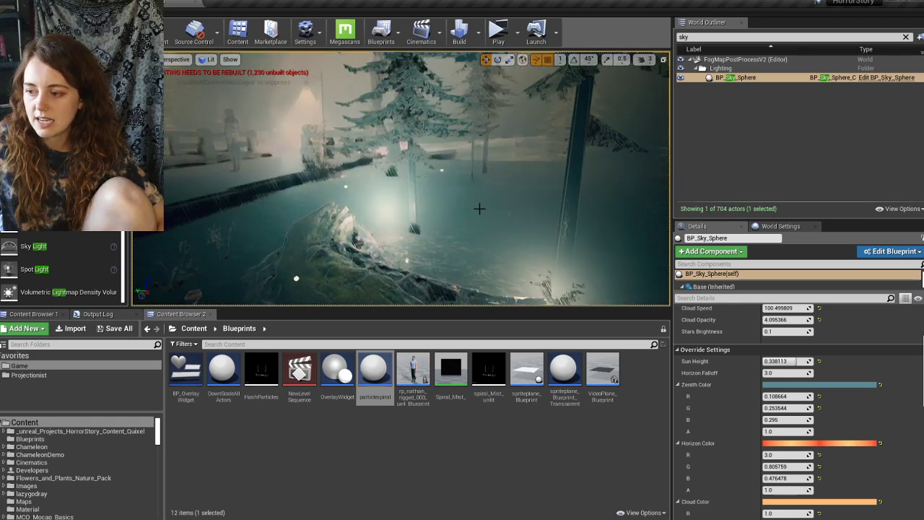
- Select PointLight12 by the mossy log and view the parked car and street lamps from a distance
click(386, 214)
drag(367, 214, 372, 214)
right_drag(371, 214, 376, 220)
key(s)
right_drag(501, 200, 454, 199)
right_drag(466, 165, 343, 138)
right_drag(368, 169, 129, 151)
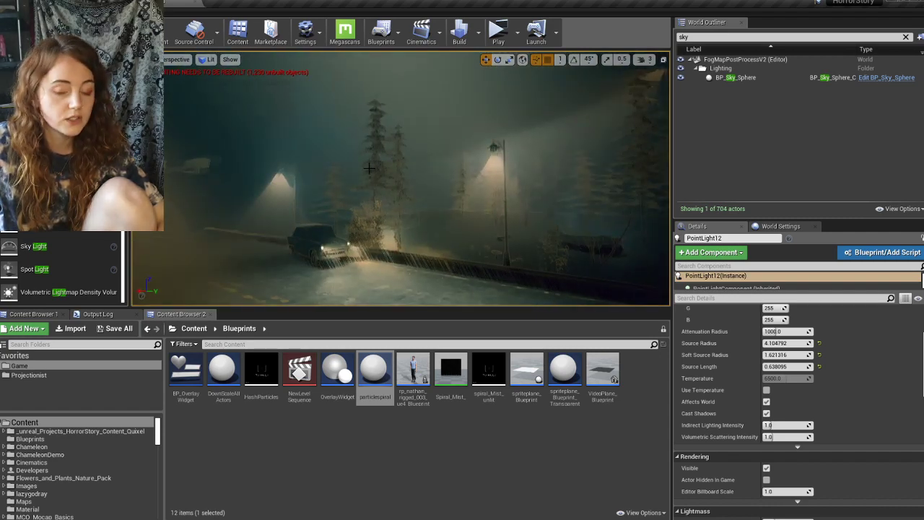
- Examine the road's cracked asphalt and yellow lane markings up close
right_drag(400, 179, 427, 177)
key(s)
right_drag(511, 209, 525, 210)
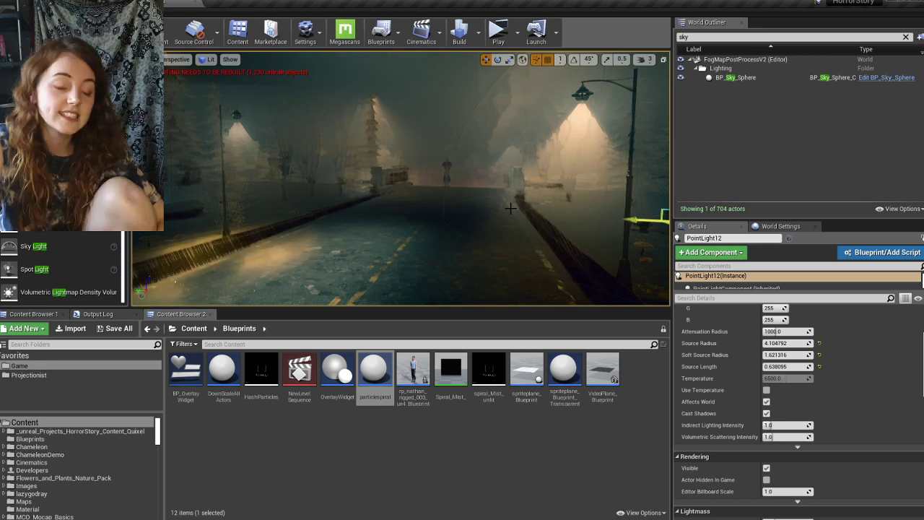
right_drag(440, 237, 442, 271)
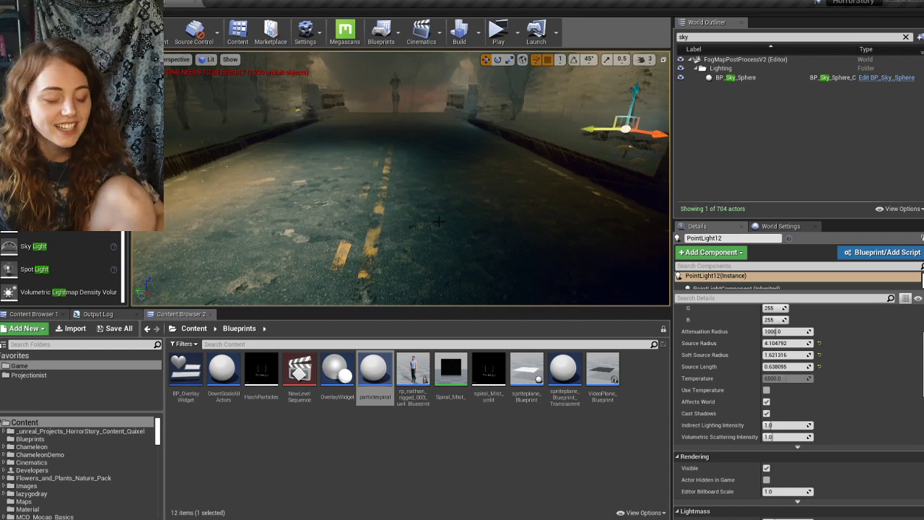
right_drag(439, 222, 409, 232)
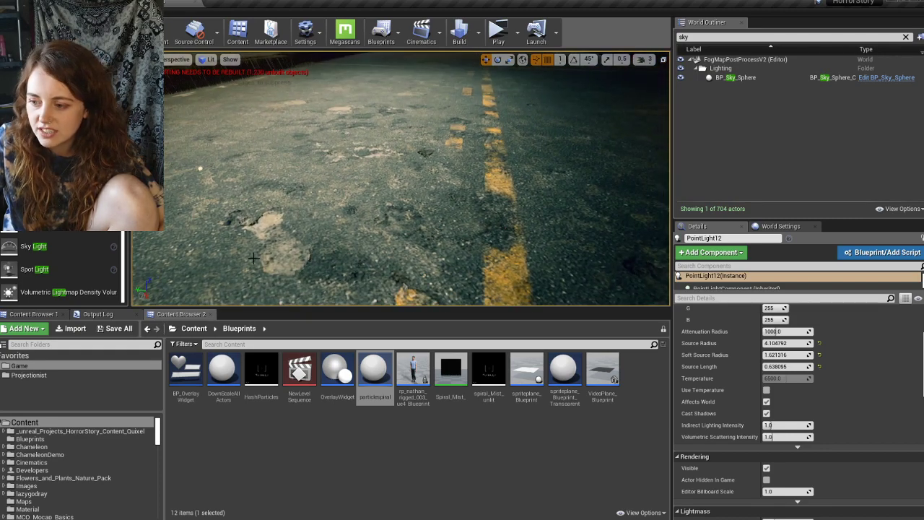
right_drag(321, 245, 280, 244)
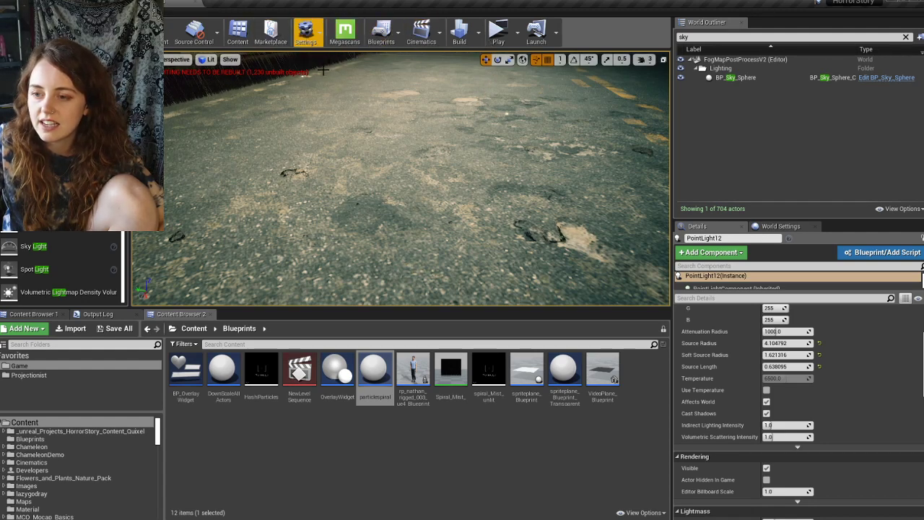
right_drag(404, 187, 502, 219)
- Search the project's whole Content folder for "flesh"
click(193, 328)
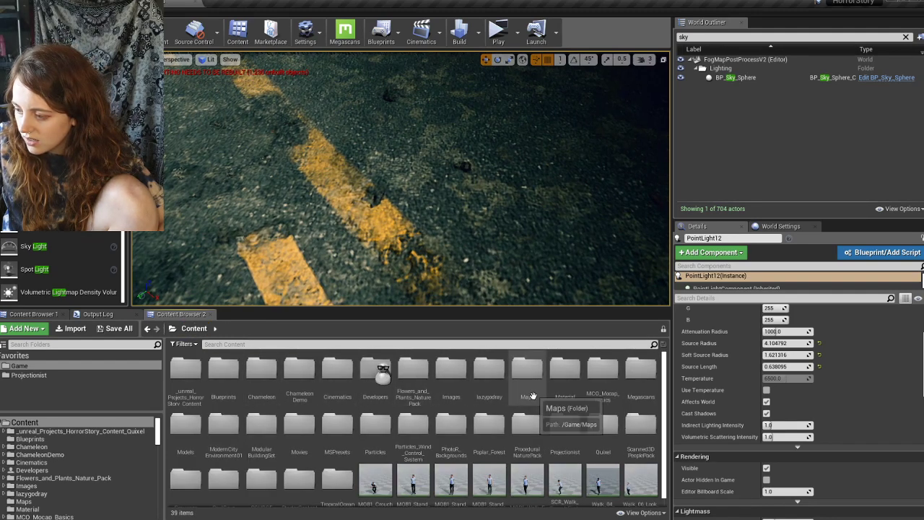
double_click(186, 371)
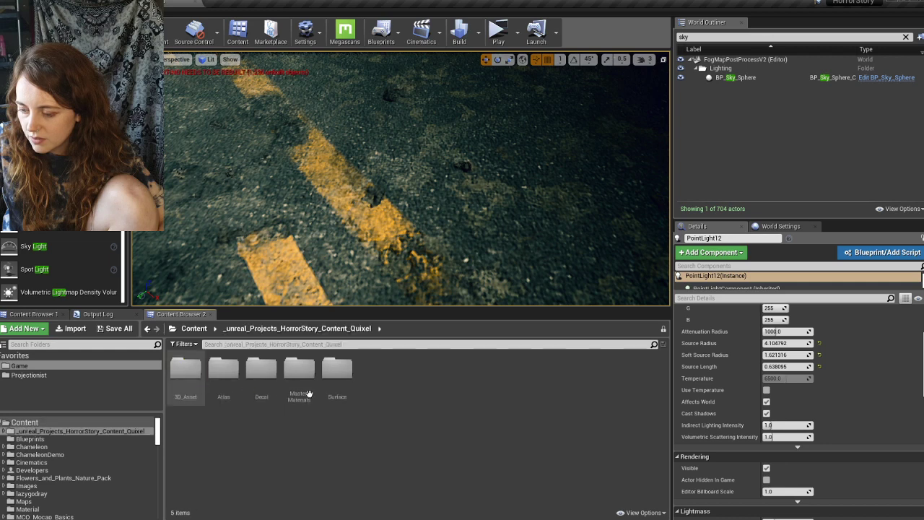
click(193, 329)
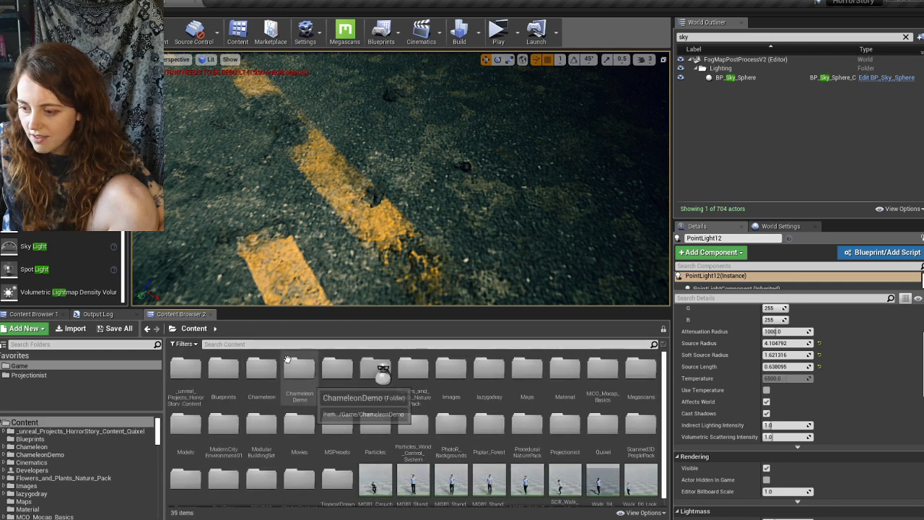
click(295, 346)
text(flesh)
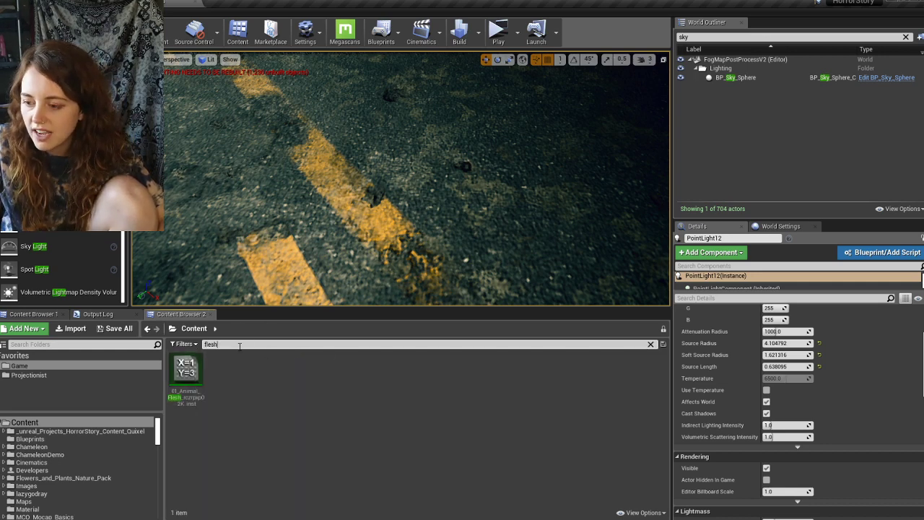
- Place a Plane basic shape on the road in front of the bridge and raise it above the asphalt
right_click(202, 372)
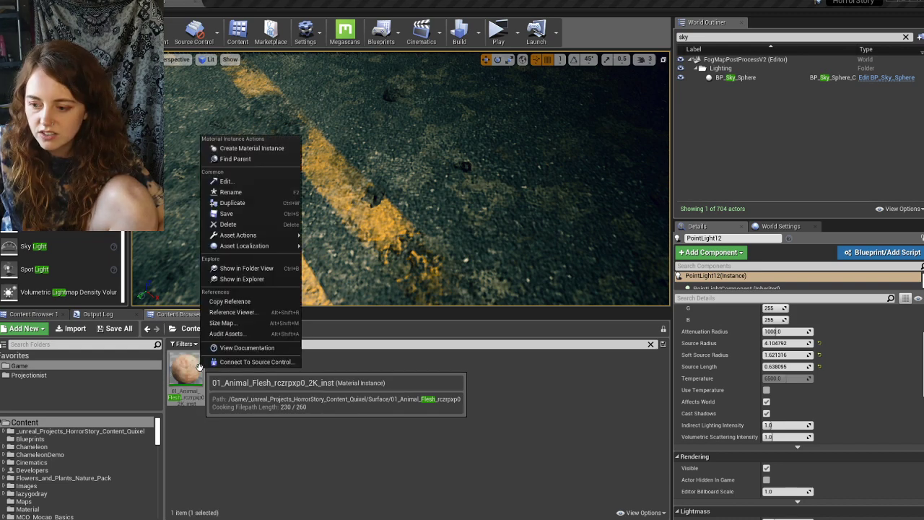
click(273, 412)
right_drag(340, 243, 296, 130)
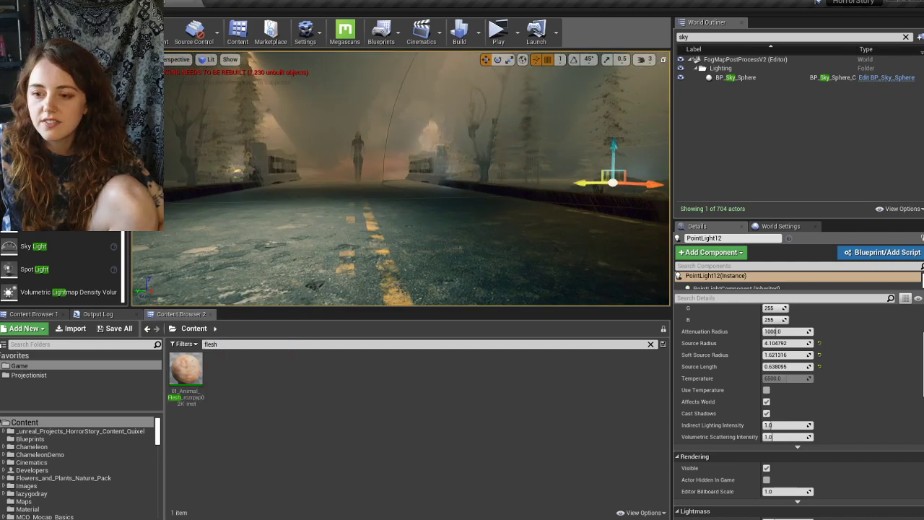
scroll(61, 267, up, 1)
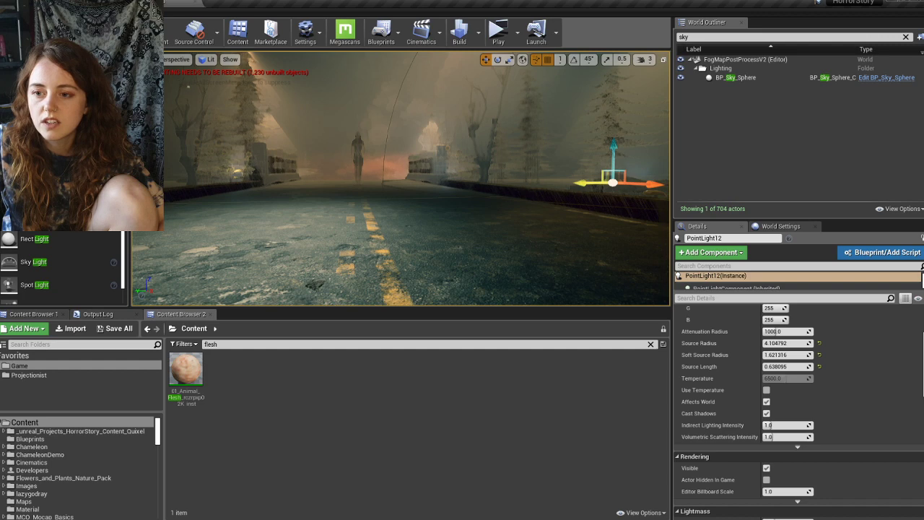
click(120, 37)
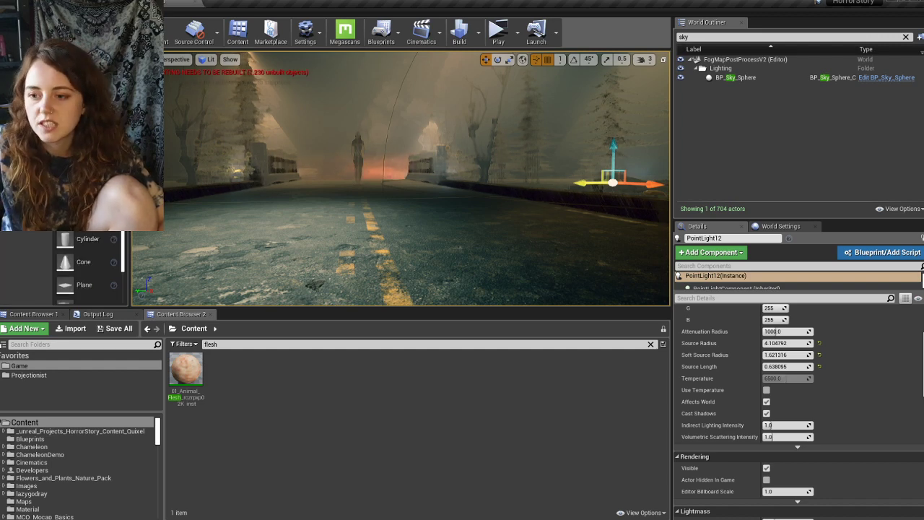
scroll(75, 238, down, 2)
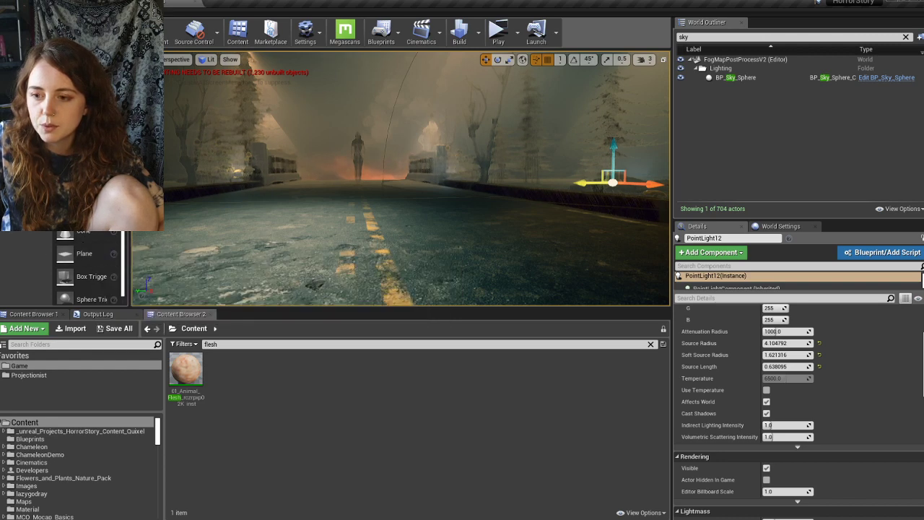
drag(72, 253, 300, 242)
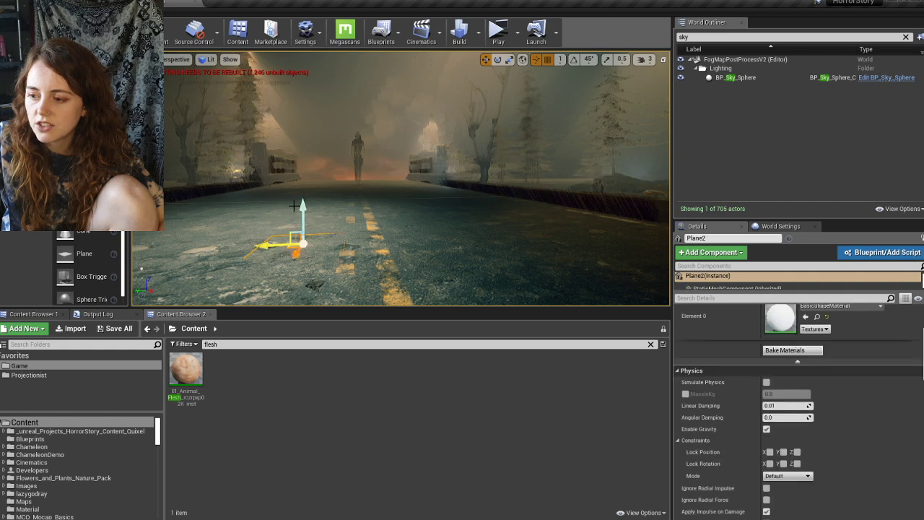
drag(303, 207, 303, 108)
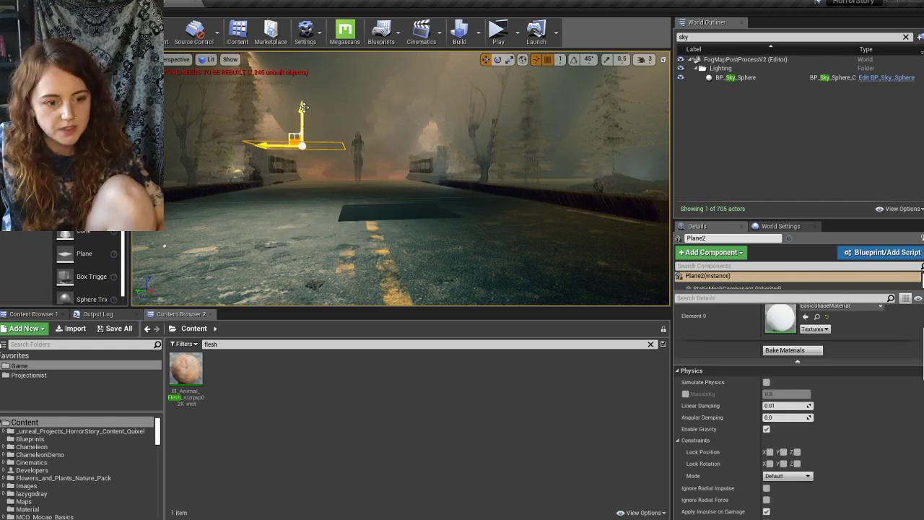
- Try a free rotation of the plane, undo it and turn on 45° rotation snapping
key(e)
drag(324, 153, 353, 156)
key(ctrl+z)
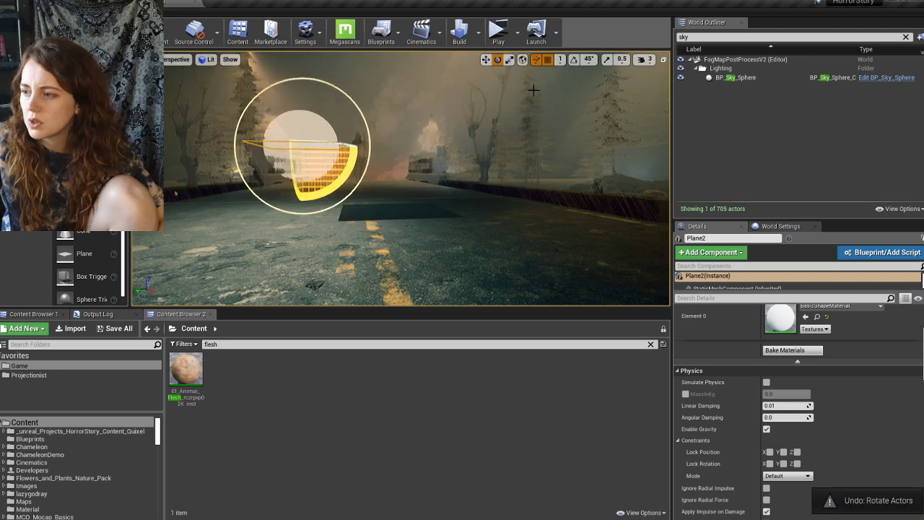
click(575, 64)
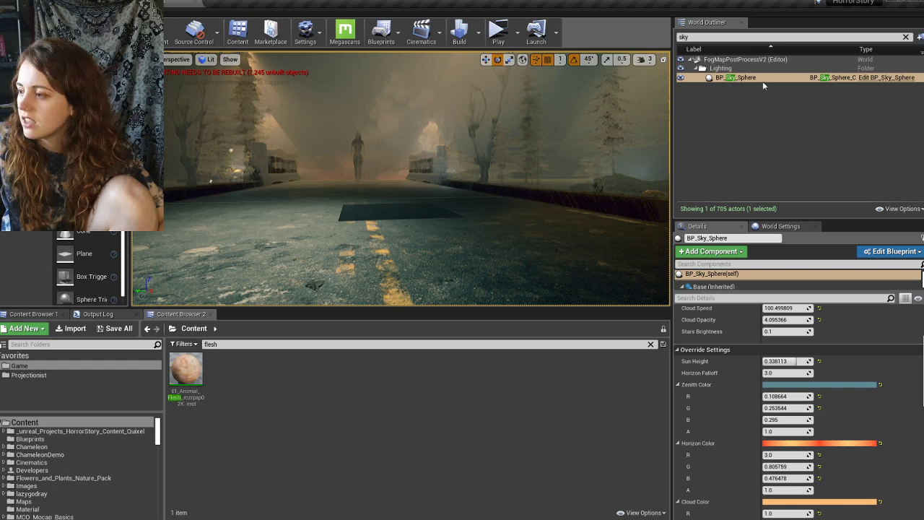
- Reselect the plane and rotate it upright to 90°, 0°, -90° so it faces along the road
right_drag(252, 225, 304, 231)
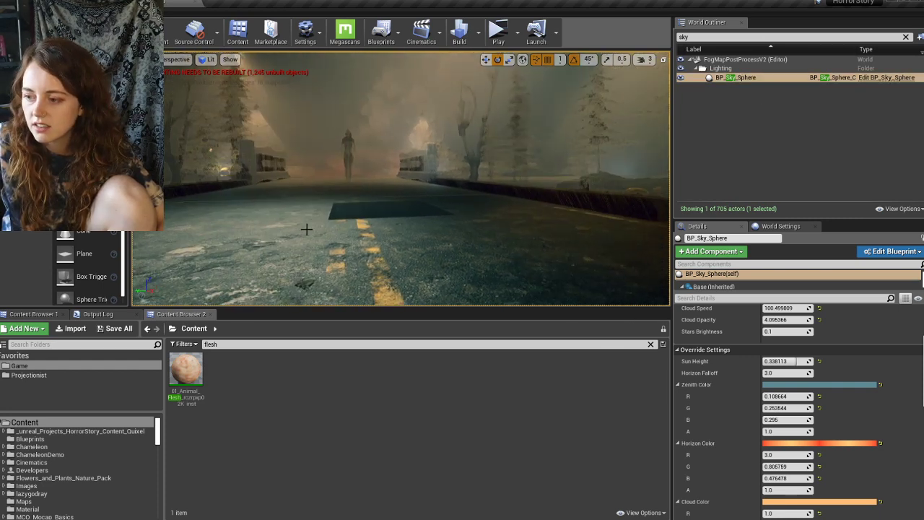
click(363, 209)
mouse_move(361, 214)
right_down()
mouse_move(346, 198)
mouse_move(364, 215)
right_up()
key(ctrl+z)
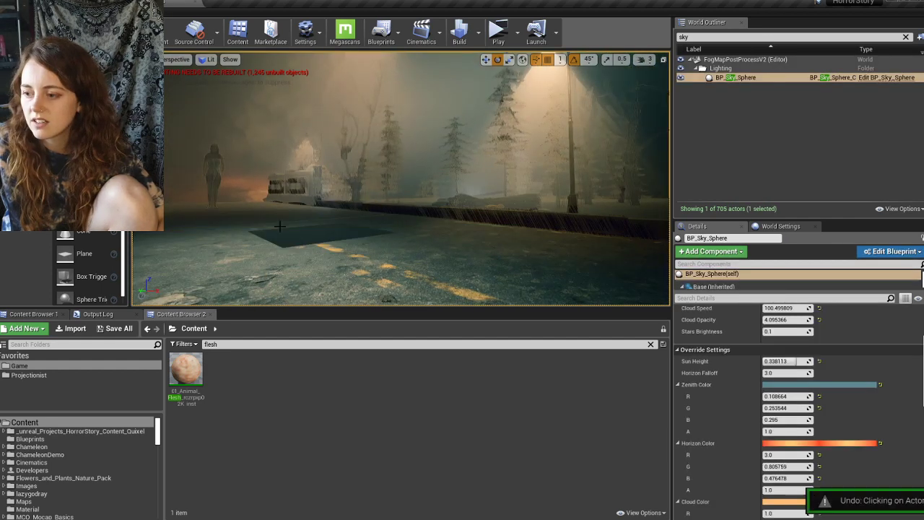
key(ctrl+z)
right_drag(534, 94, 526, 87)
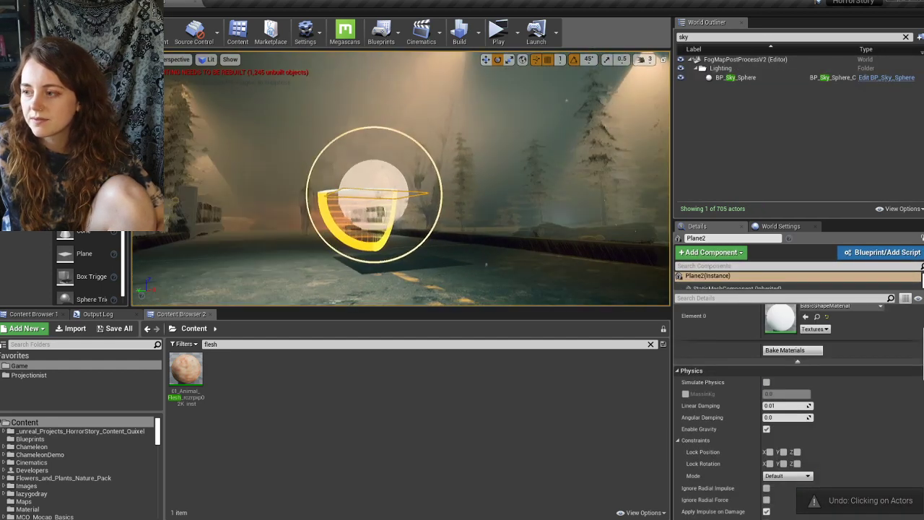
drag(363, 244, 404, 242)
drag(341, 194, 376, 202)
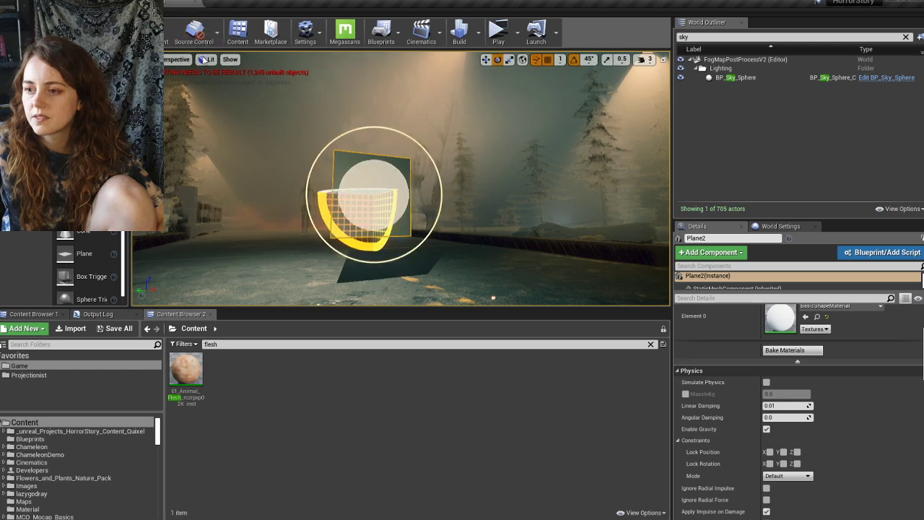
- Switch the viewport shading to Unlit and view the upright plane from farther back
click(207, 60)
click(220, 89)
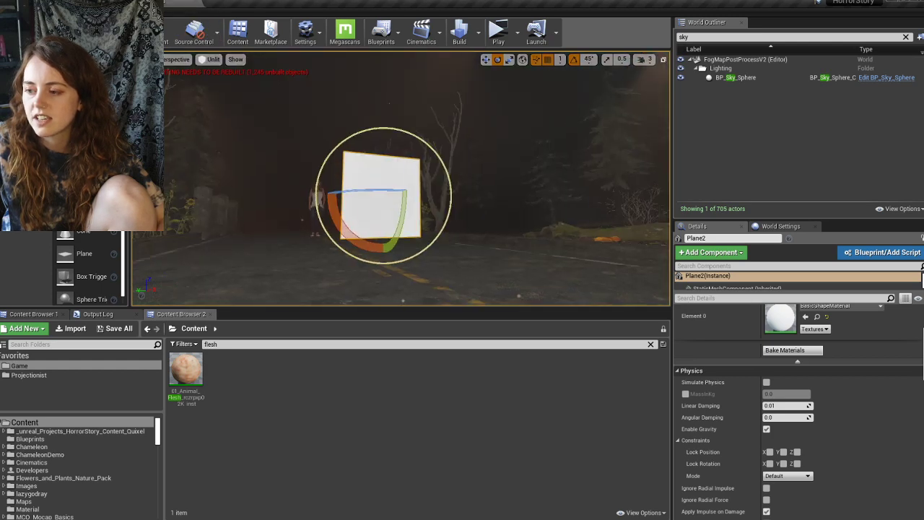
scroll(488, 213, down, 3)
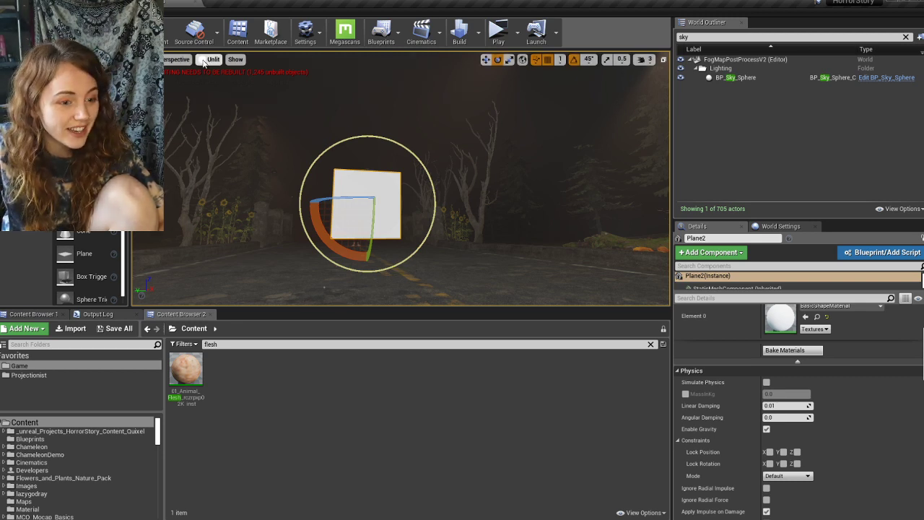
- Apply the 01_Animal_Flesh material instance to the upright plane and inspect its texture up close
right_drag(500, 176, 866, 189)
right_drag(448, 187, 491, 186)
drag(185, 372, 369, 168)
right_drag(410, 218, 402, 190)
key(w)
key(s)
key(w)
right_click(410, 221)
click(246, 138)
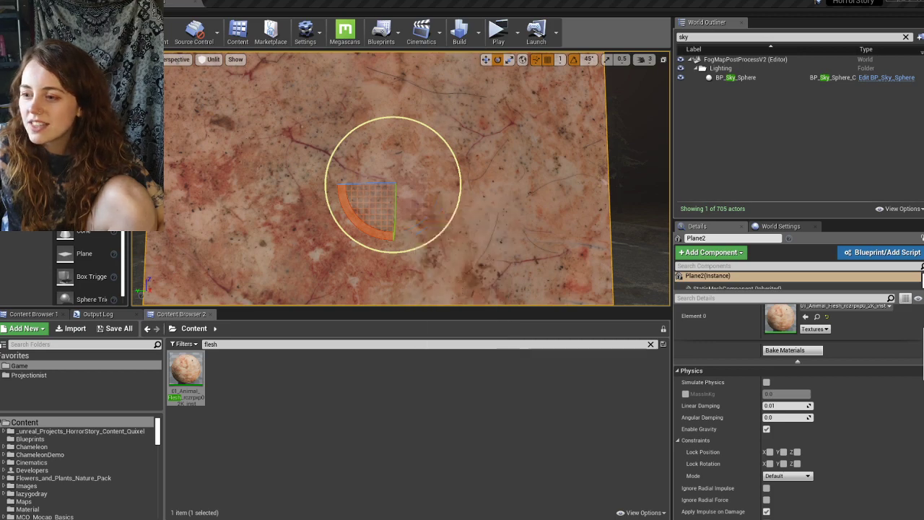
- Try the 01_Animal_Flesh material on the woman character standing on the bridge
key(s)
right_drag(388, 153, 388, 153)
key(w)
right_drag(318, 197, 318, 198)
drag(189, 358, 360, 197)
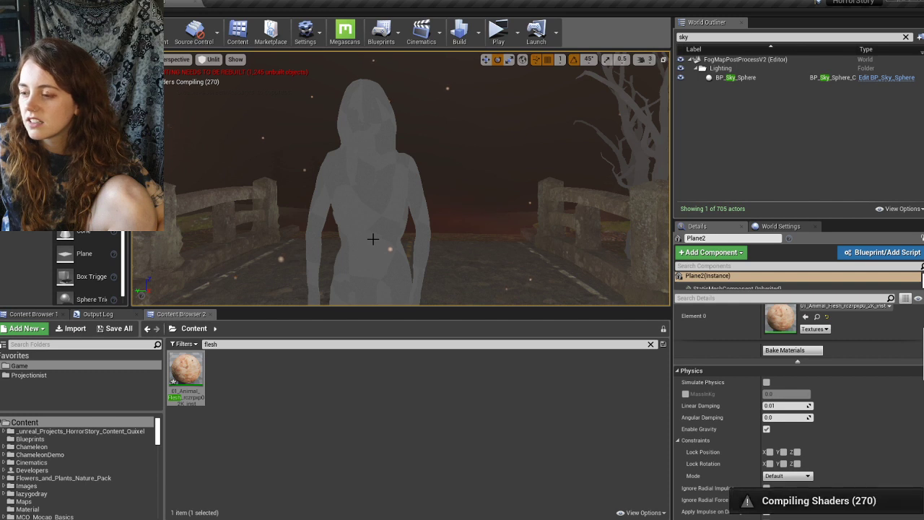
key(s)
key(w)
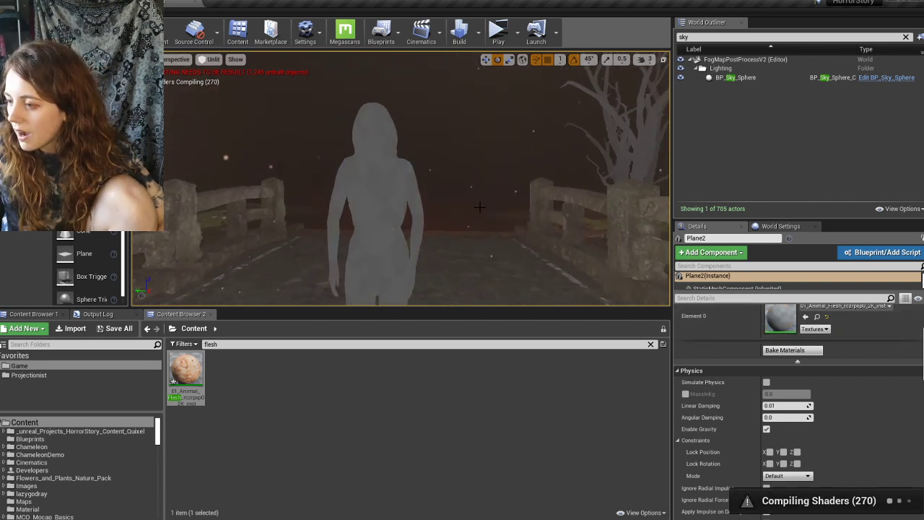
scroll(887, 376, up, 3)
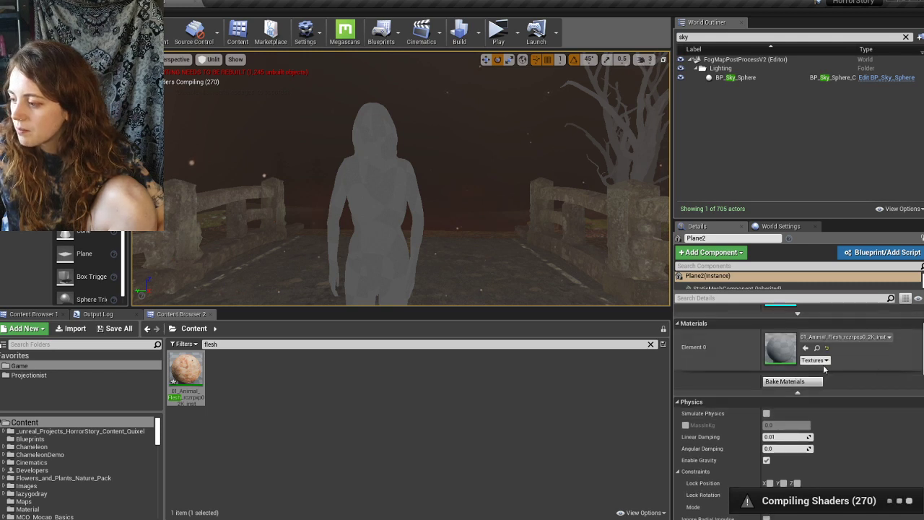
scroll(692, 381, up, 4)
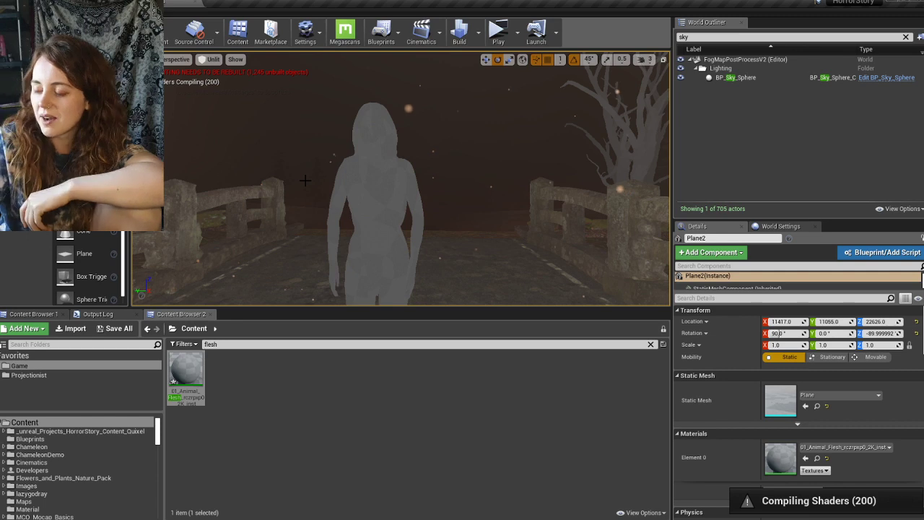
- Compare the flesh plane in Lit shading, then return the viewport to Unlit
right_drag(386, 144, 626, 139)
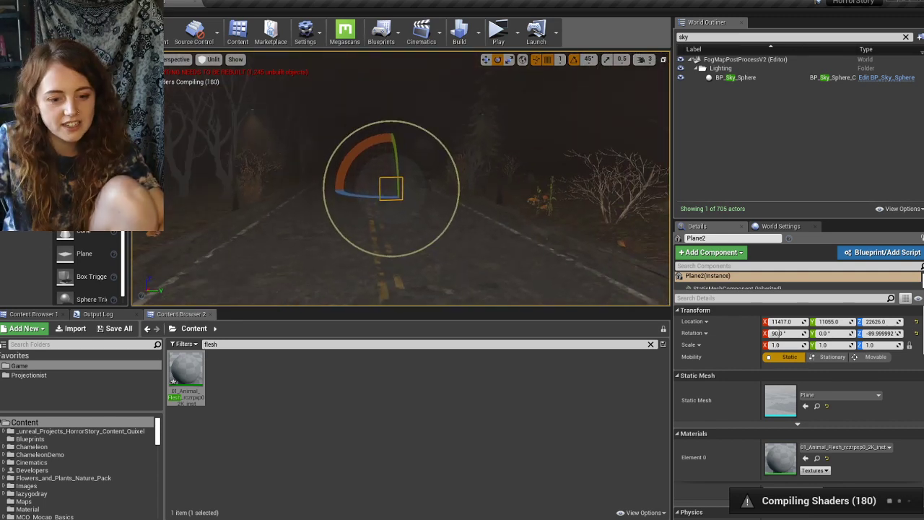
right_drag(386, 145, 216, 140)
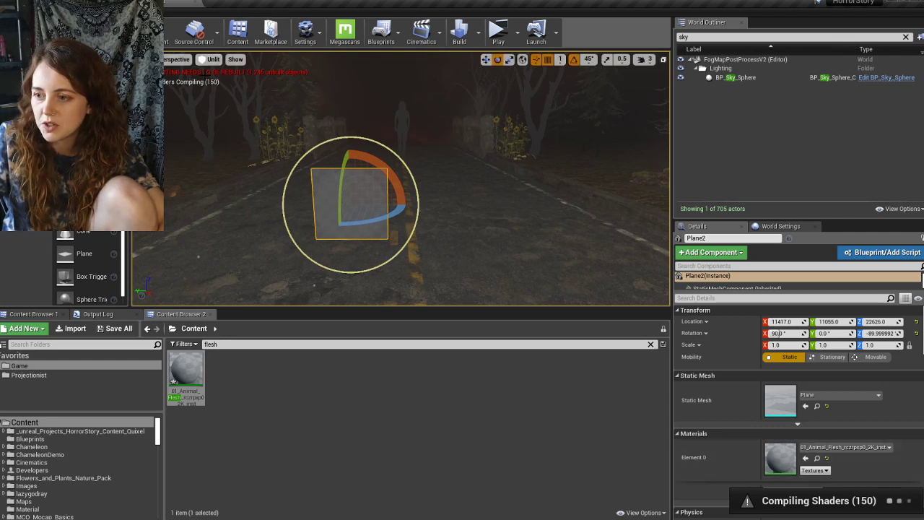
click(209, 59)
click(216, 80)
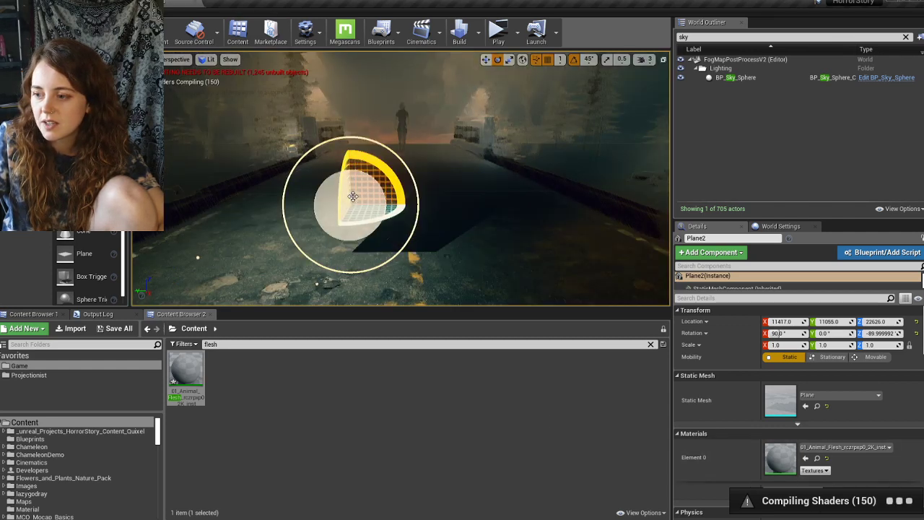
right_drag(362, 197, 345, 181)
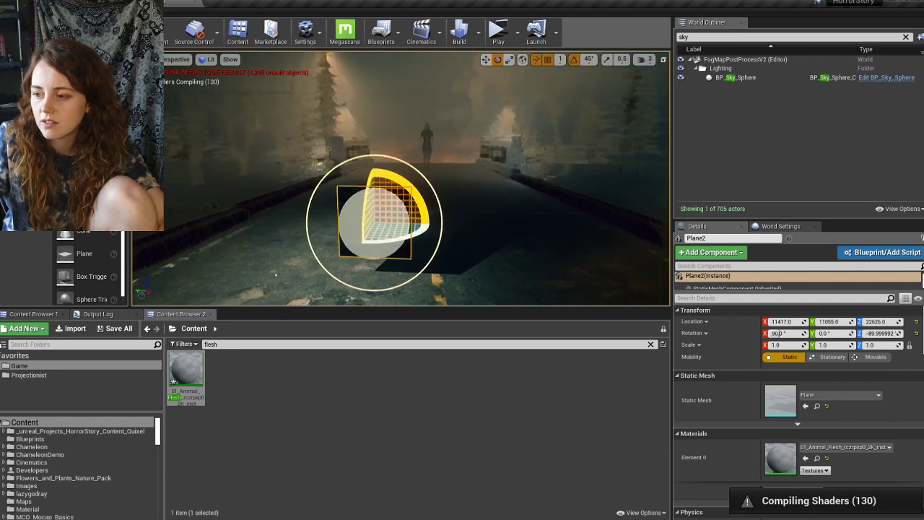
click(475, 171)
click(375, 220)
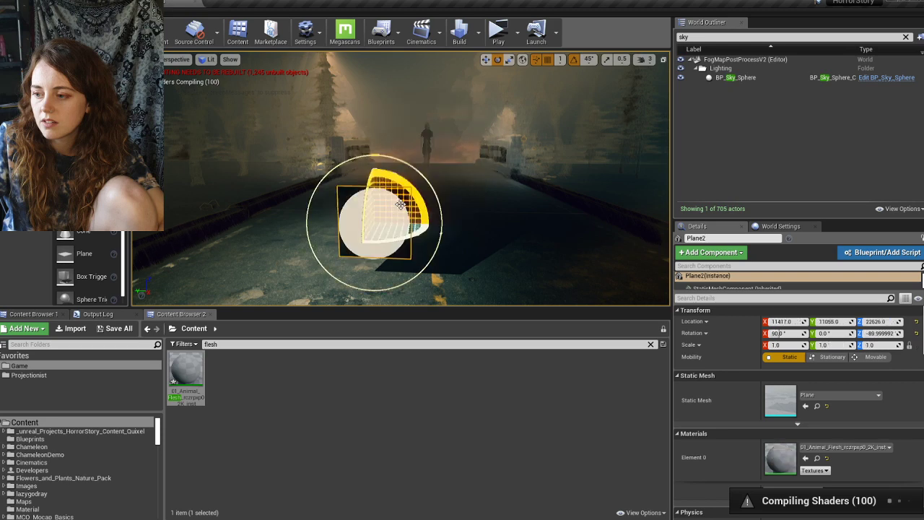
click(209, 61)
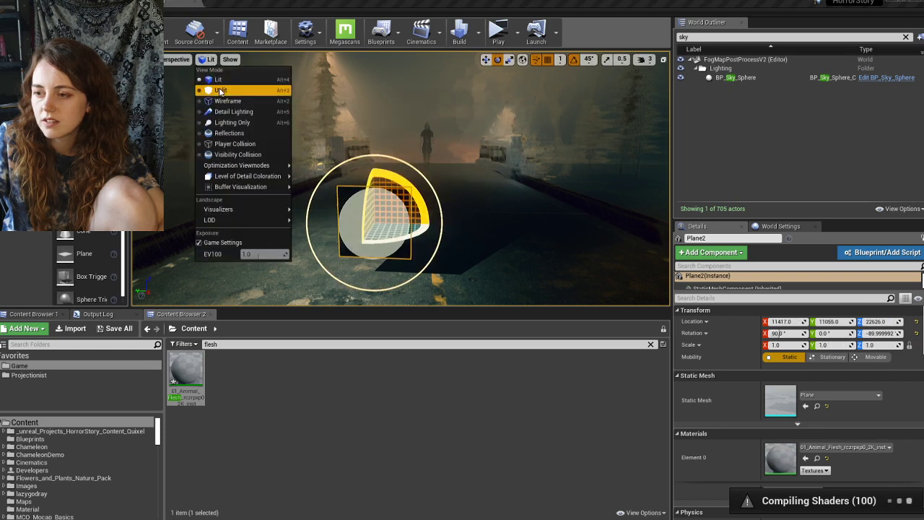
click(217, 92)
- Undo the flesh material on the woman character to restore its original material
key(w)
right_drag(429, 158, 431, 159)
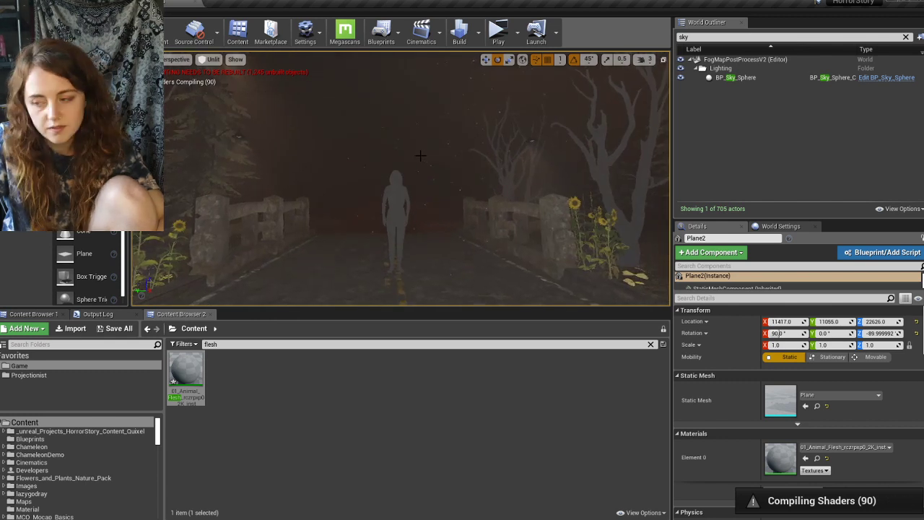
key(ctrl+z)
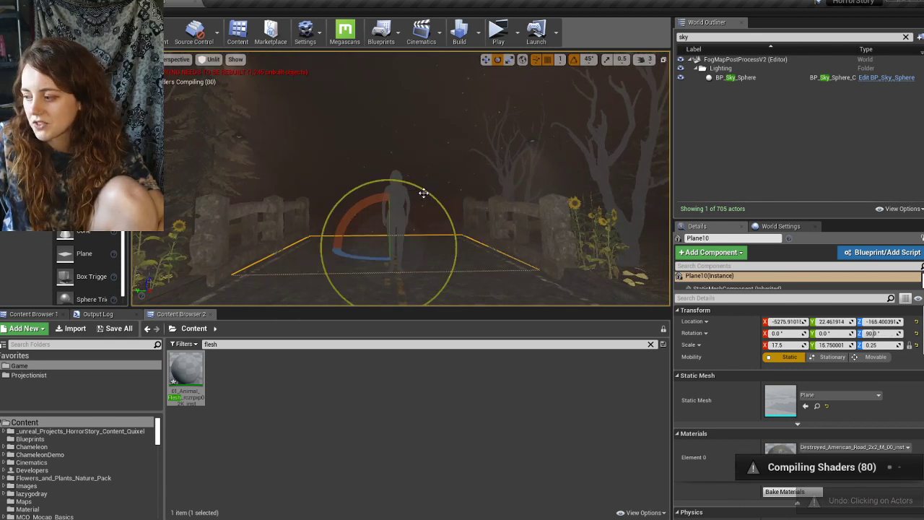
key(ctrl+z)
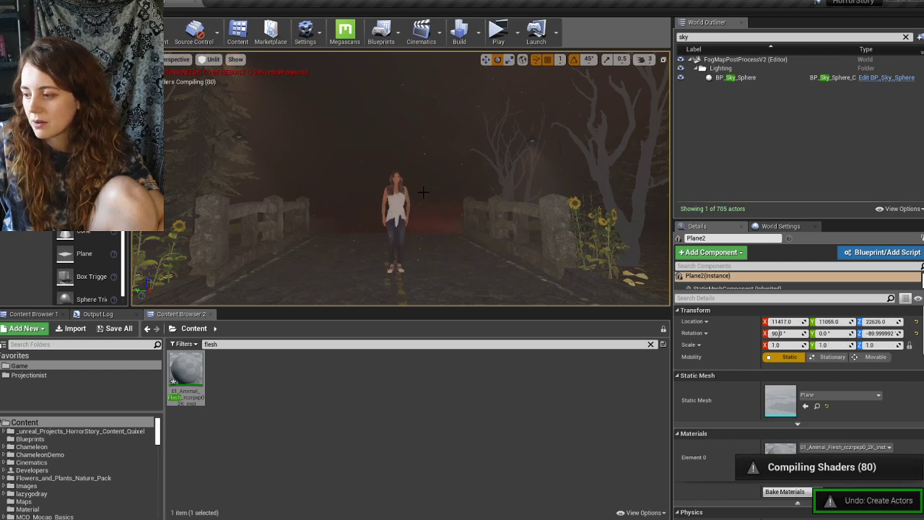
key(ctrl+z)
- Select the woman character and enlarge the details area to show its mesh and material settings
right_drag(401, 179, 404, 209)
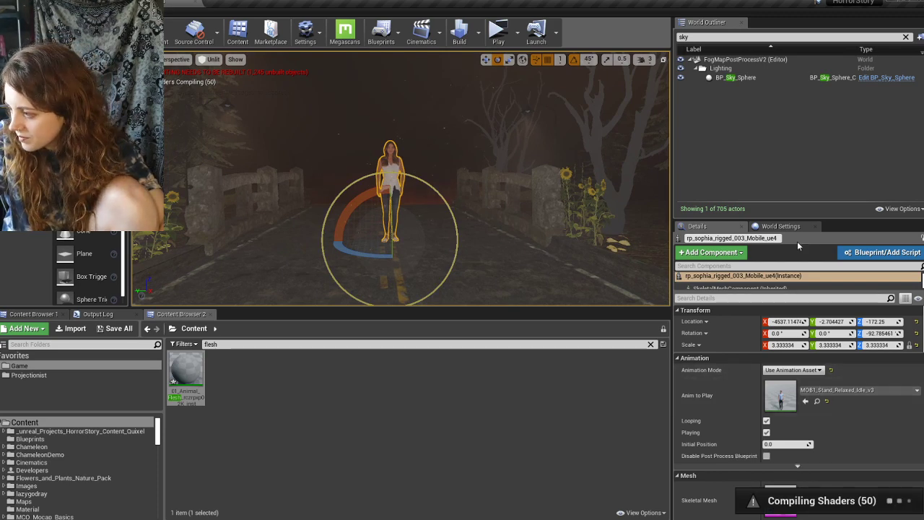
drag(784, 220, 784, 126)
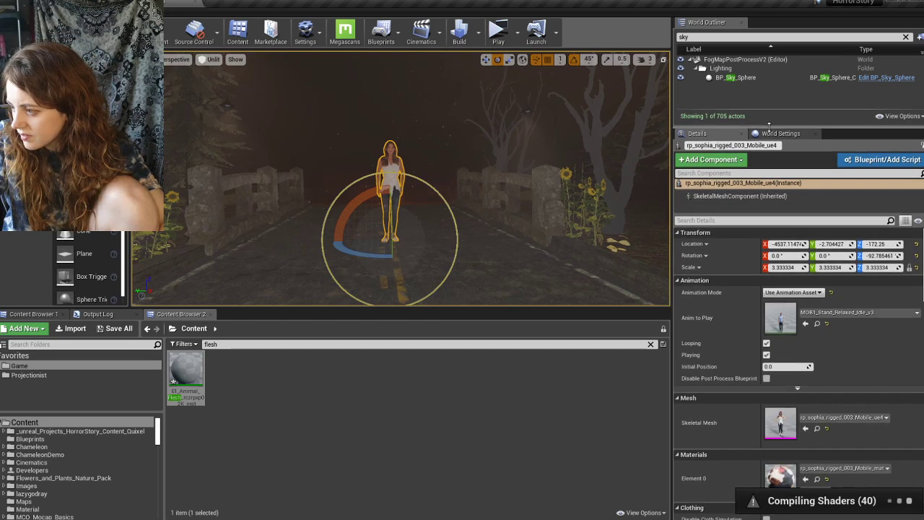
scroll(774, 404, down, 3)
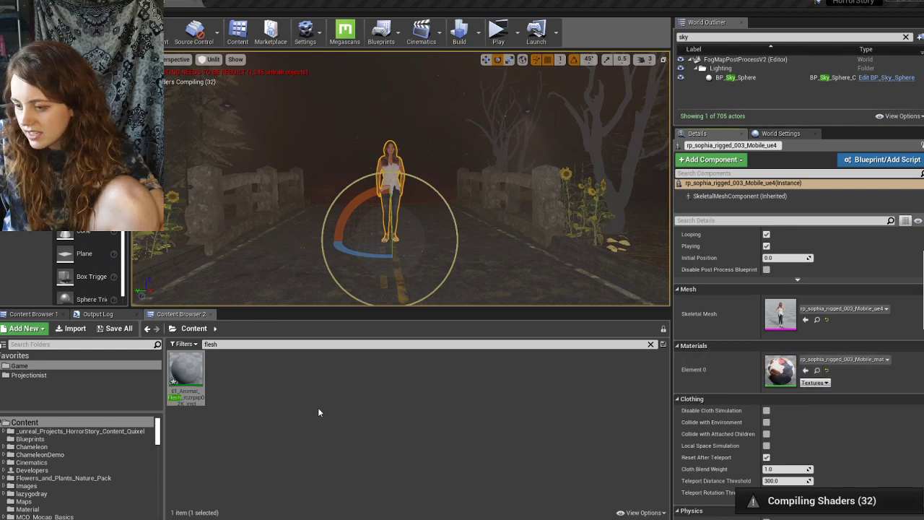
- Open the character's Element 0 material instance and examine its texture, roughness and parent material parameters
drag(0, 119, 423, 112)
double_click(378, 187)
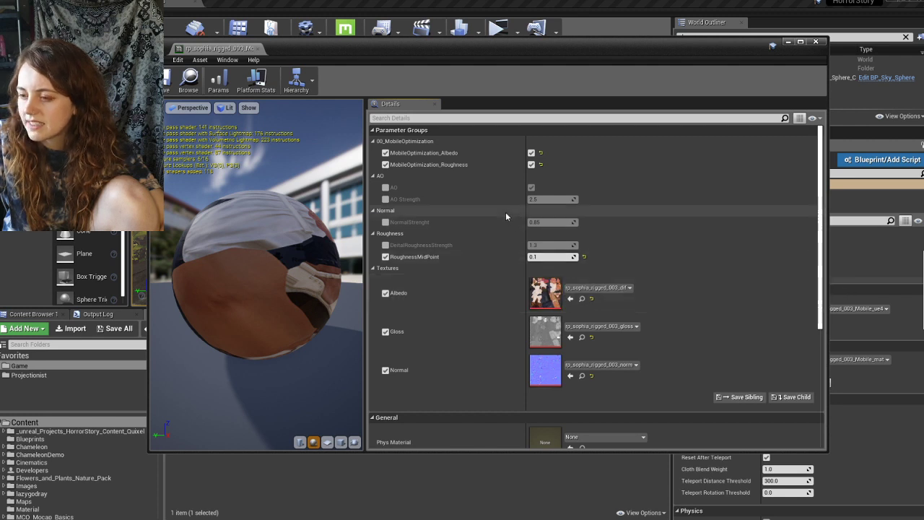
scroll(657, 261, down, 5)
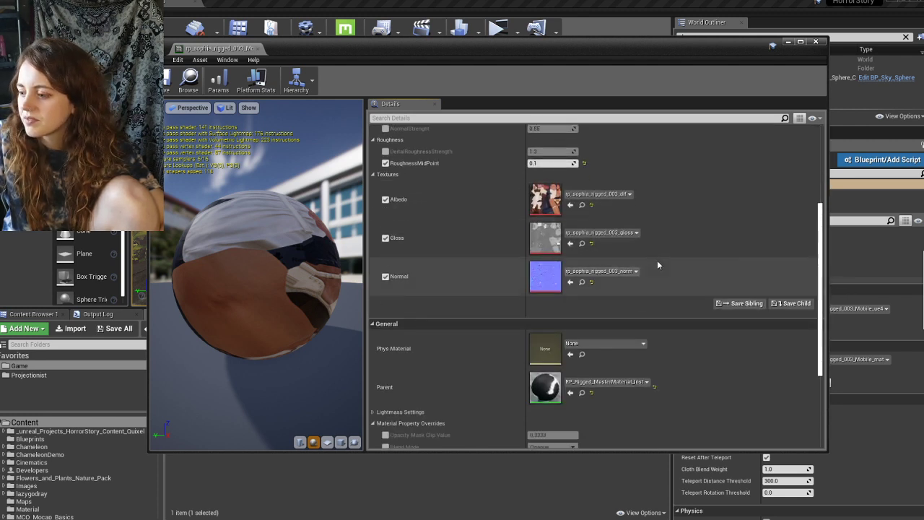
scroll(491, 292, up, 3)
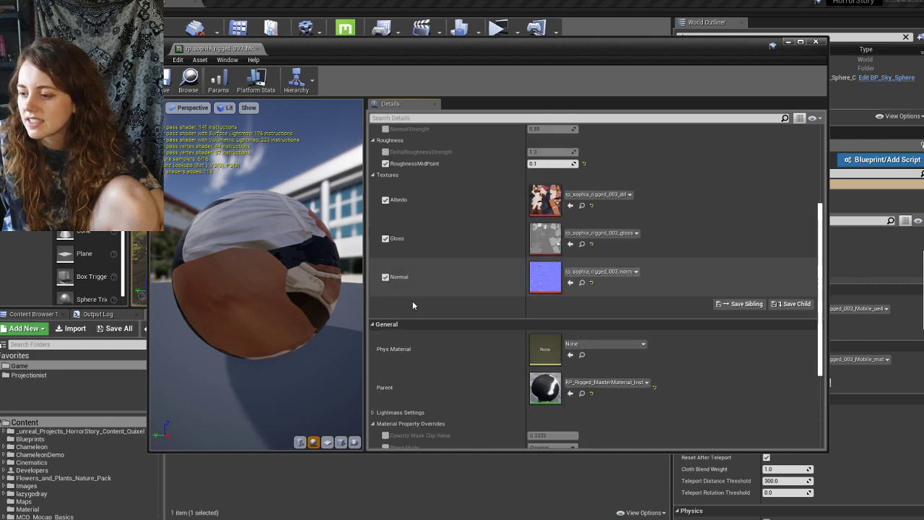
- Review the material instance's parent and property overrides, close it and minimize the floating Content Browser
scroll(502, 325, down, 3)
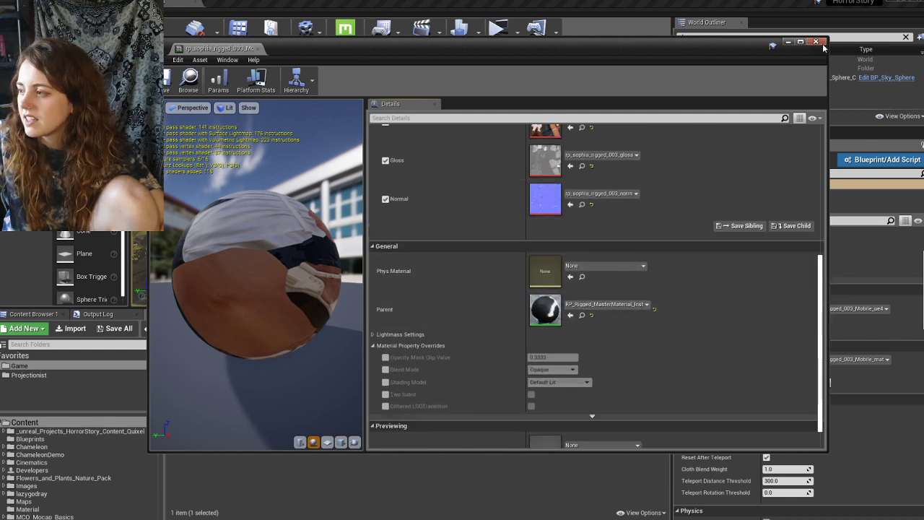
click(818, 42)
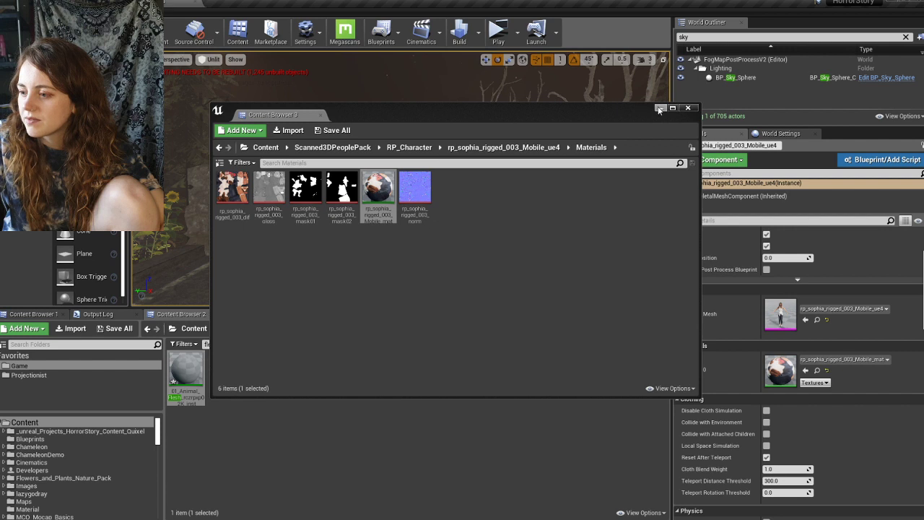
click(659, 108)
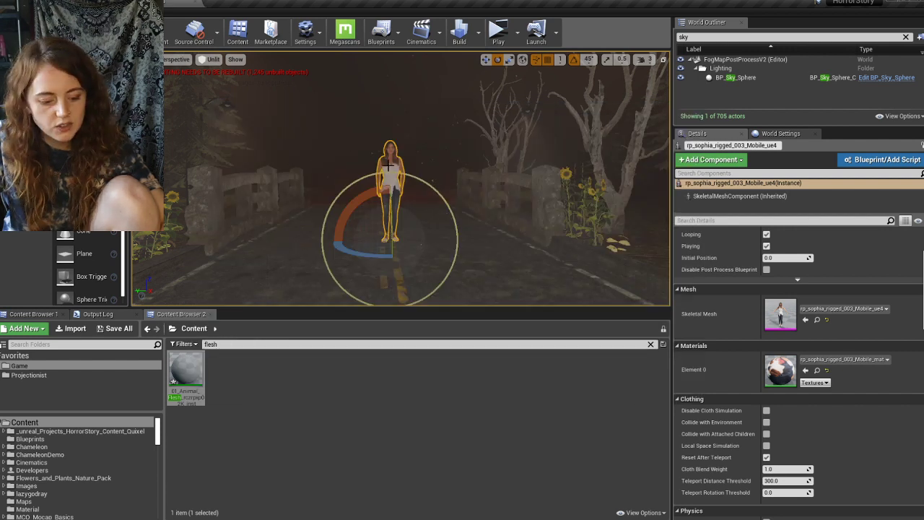
- Duplicate the woman character and place the copy beside the original on the road
key(w)
alt+drag(355, 240, 290, 238)
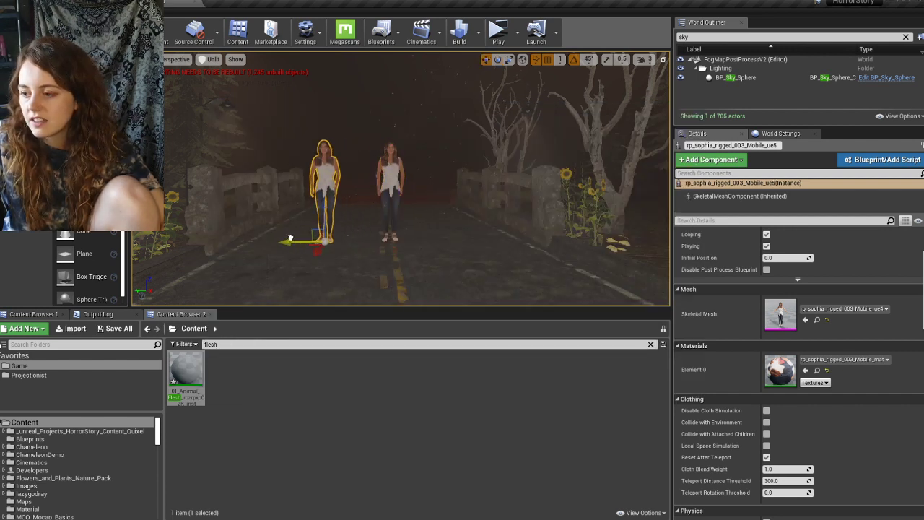
click(418, 429)
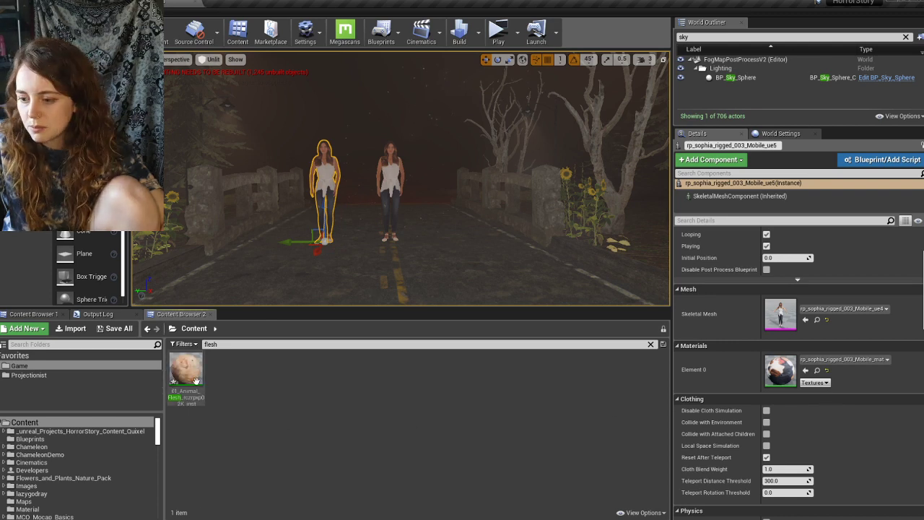
- Save the 01_Animal_Flesh material instance and apply it to the duplicated woman character
right_click(179, 377)
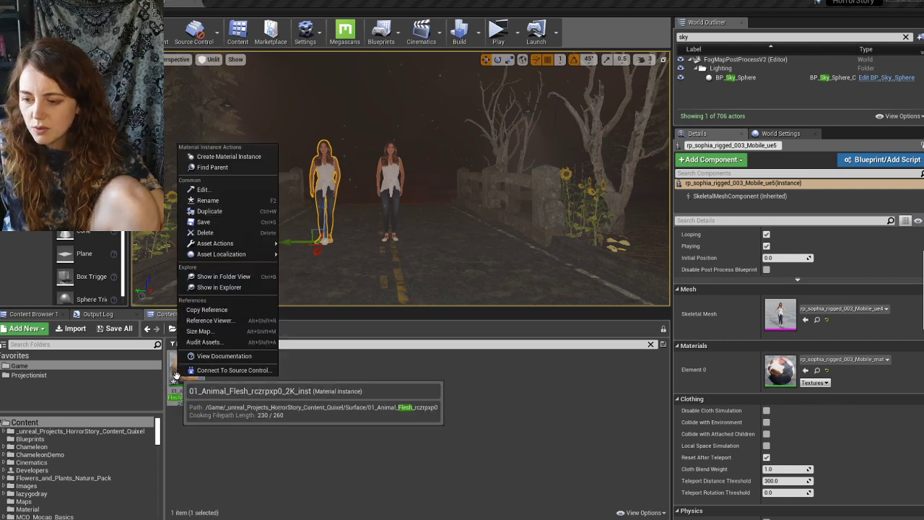
click(205, 222)
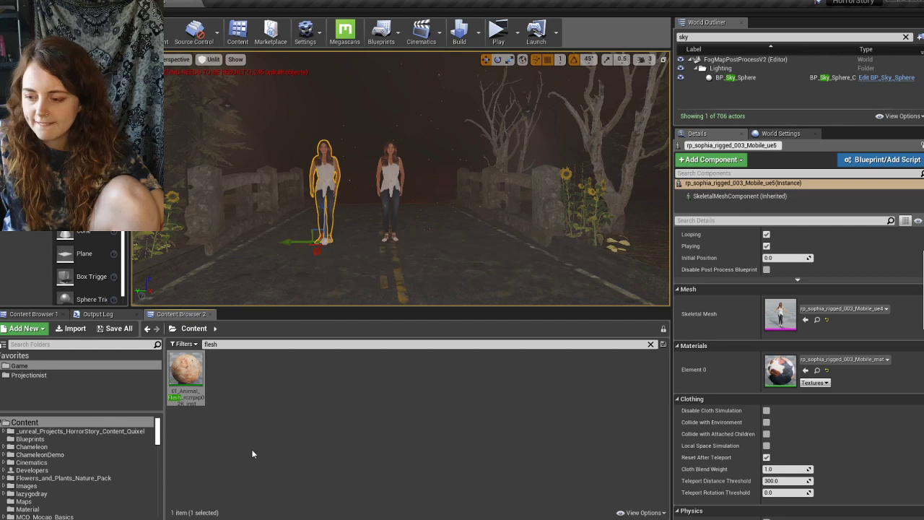
drag(194, 382, 326, 189)
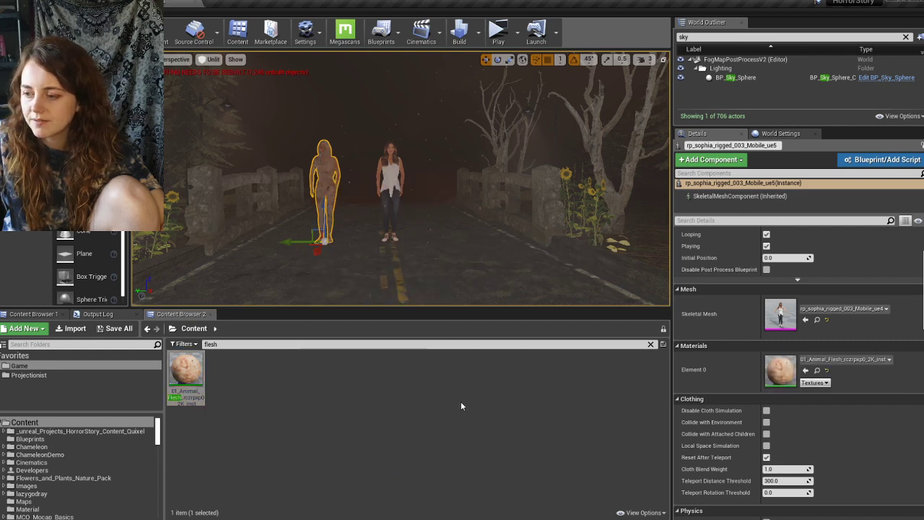
- Examine the flesh material up close on the duplicated character's head and torso
key(w)
right_drag(327, 189, 241, 190)
key(w)
key(s)
key(e)
key(a)
key(d)
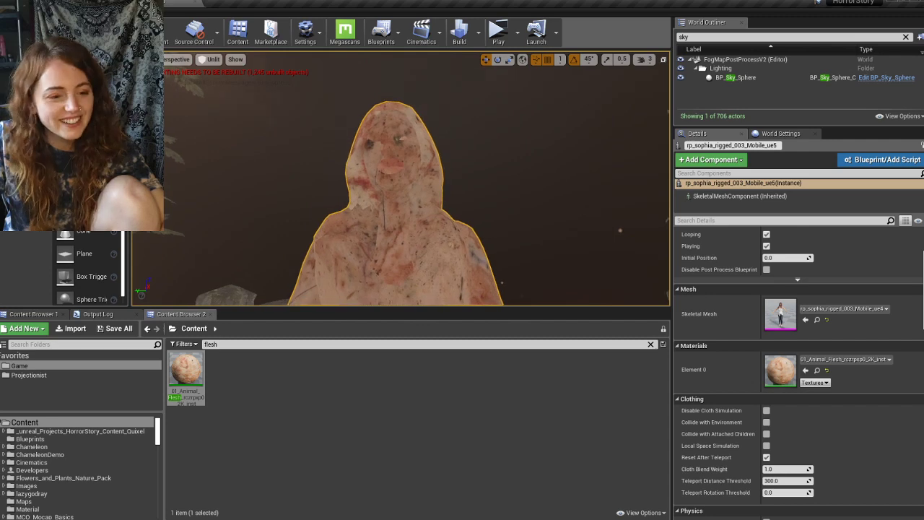
- Set the viewport to Lit shading and inspect the flesh material on the duplicate from the side and back
click(213, 60)
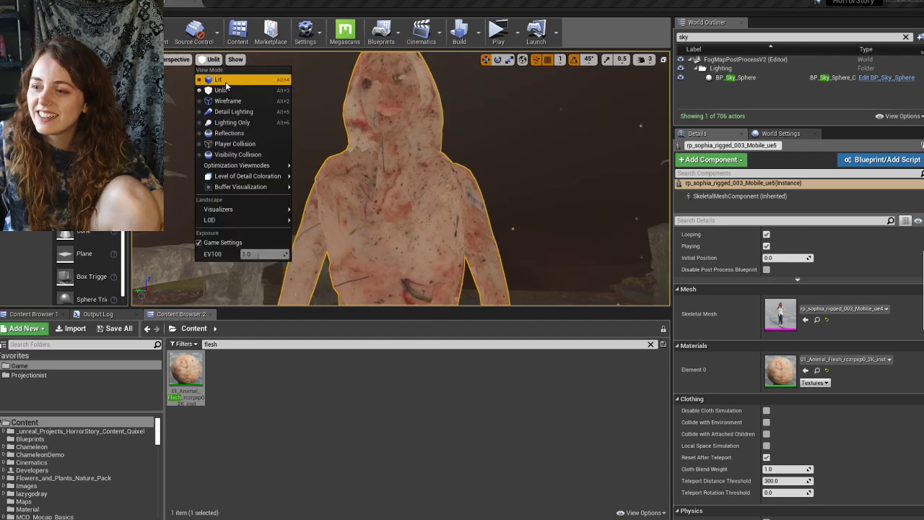
click(219, 80)
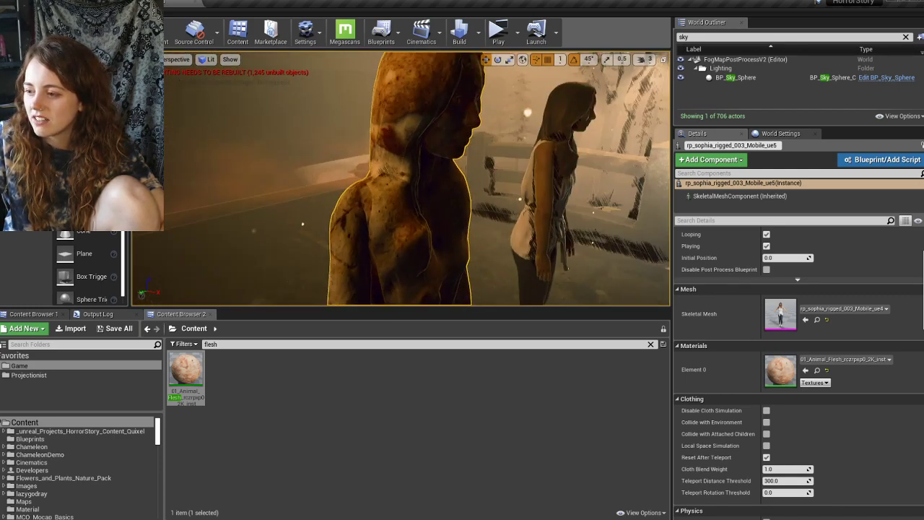
right_drag(401, 181, 469, 192)
right_drag(400, 180, 408, 271)
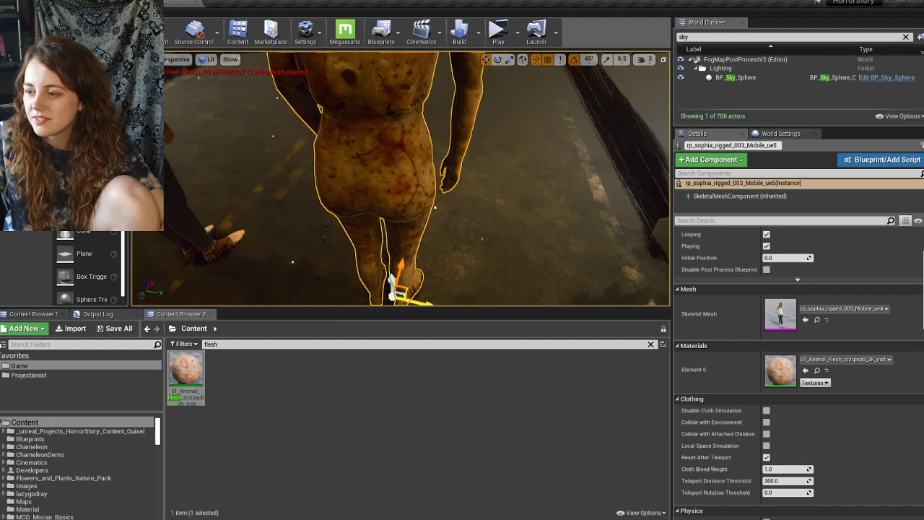
key(w)
key(w)
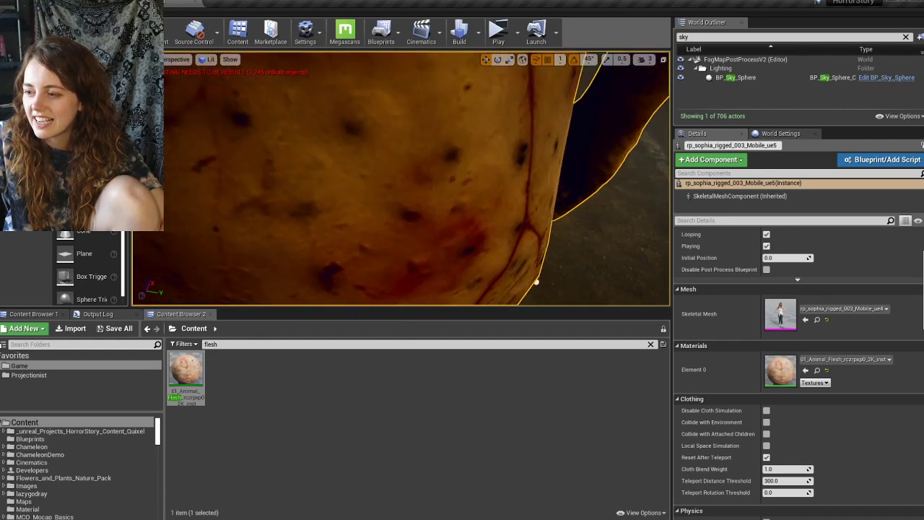
key(s)
right_drag(401, 217, 401, 180)
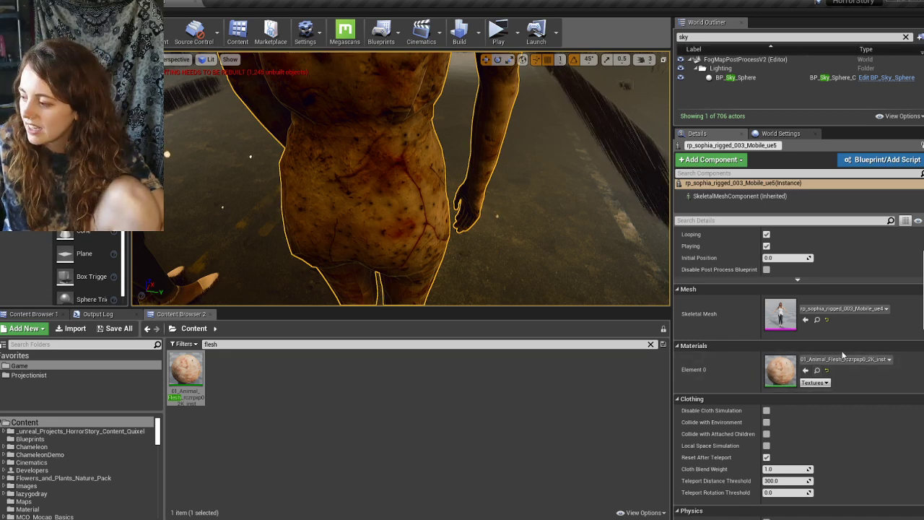
- Open the duplicate's flesh material instance, examine its preview sphere and input textures from several angles, and close it
click(805, 370)
double_click(232, 189)
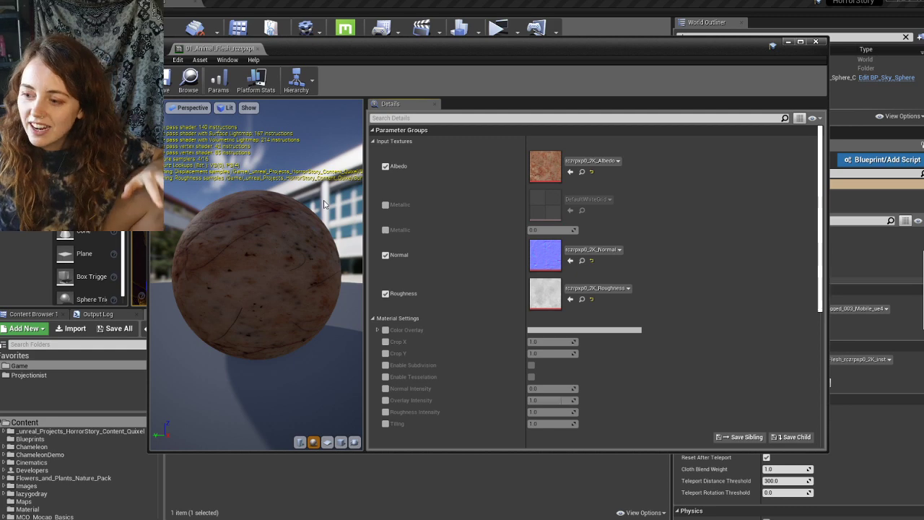
mouse_move(282, 240)
right_down()
mouse_move(283, 203)
mouse_move(282, 244)
right_up()
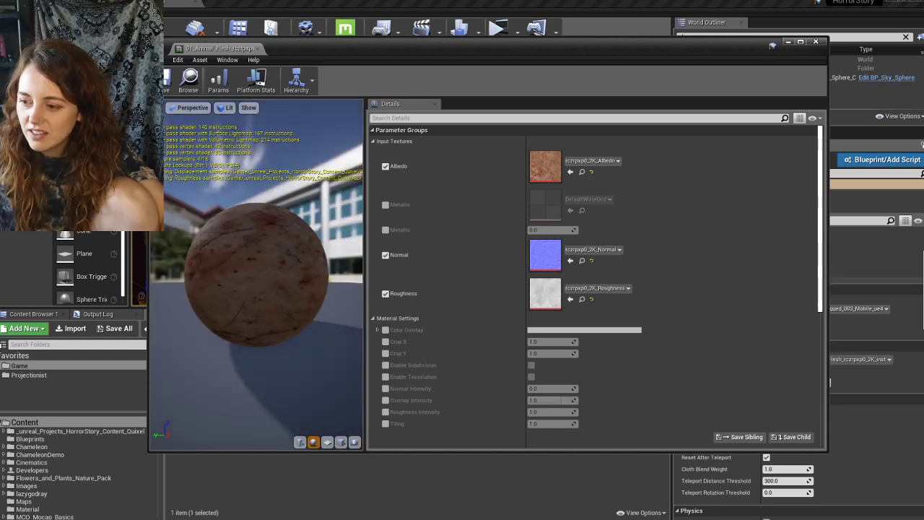
mouse_move(284, 219)
mouse_down()
mouse_move(218, 217)
mouse_move(282, 216)
mouse_up()
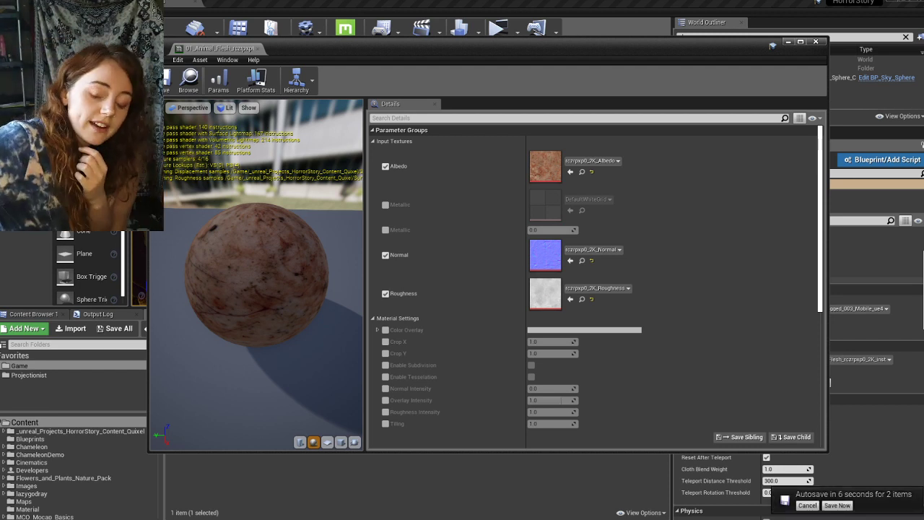
scroll(256, 274, up, 3)
scroll(256, 275, down, 6)
drag(256, 275, 339, 278)
mouse_move(277, 243)
mouse_down()
mouse_move(281, 260)
mouse_move(277, 243)
mouse_up()
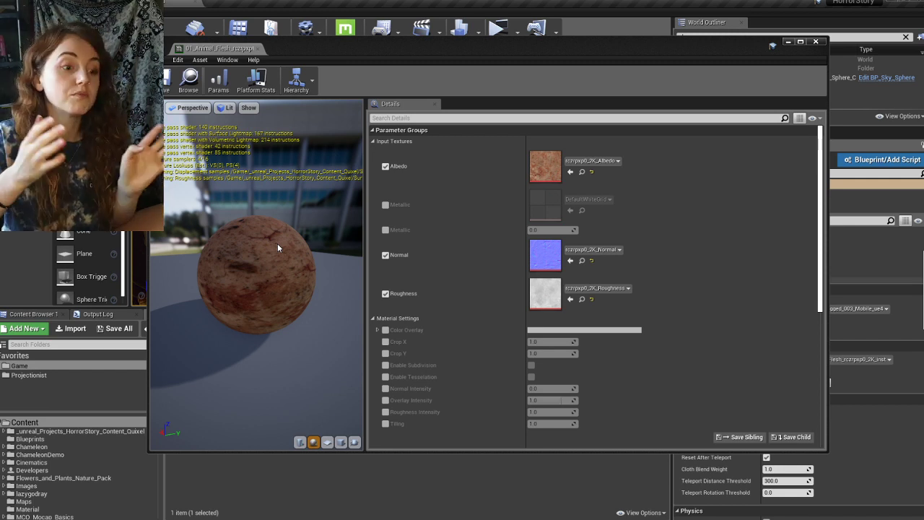
mouse_move(306, 236)
mouse_down()
mouse_move(357, 239)
mouse_move(340, 278)
mouse_move(325, 283)
mouse_move(263, 236)
mouse_move(317, 244)
mouse_up()
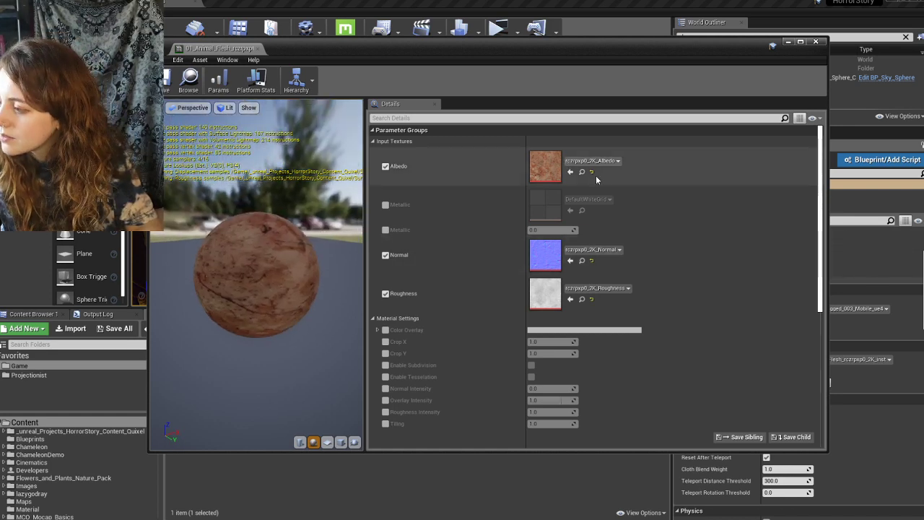
scroll(606, 220, down, 2)
scroll(613, 227, up, 2)
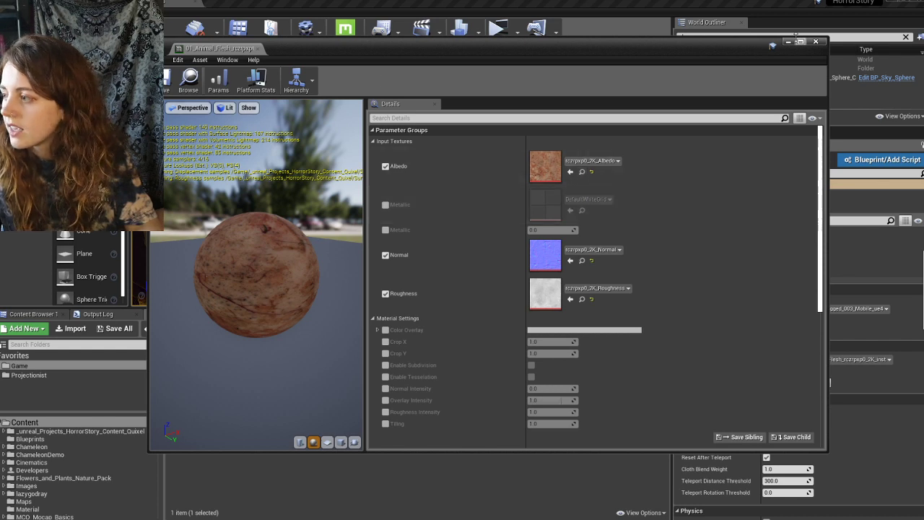
click(816, 43)
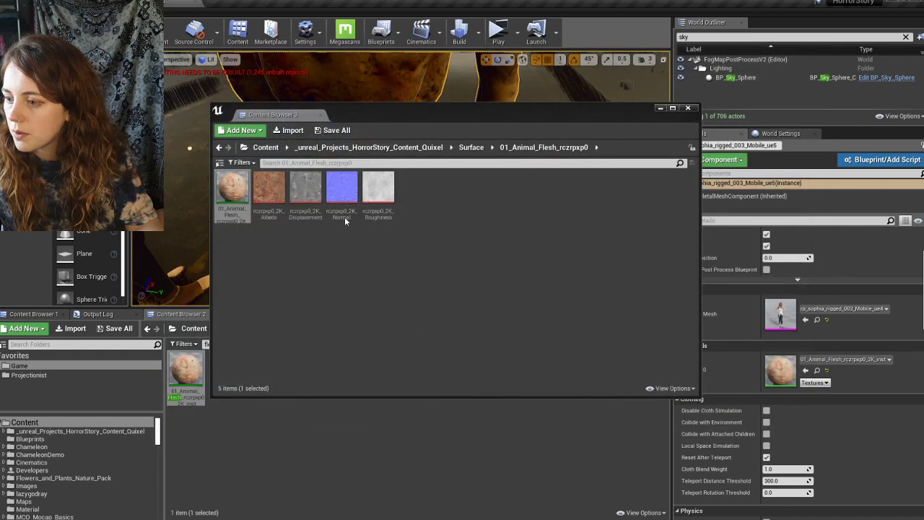
- Create a child material instance from the flesh material, keeping the default name, and open it for editing
right_click(230, 201)
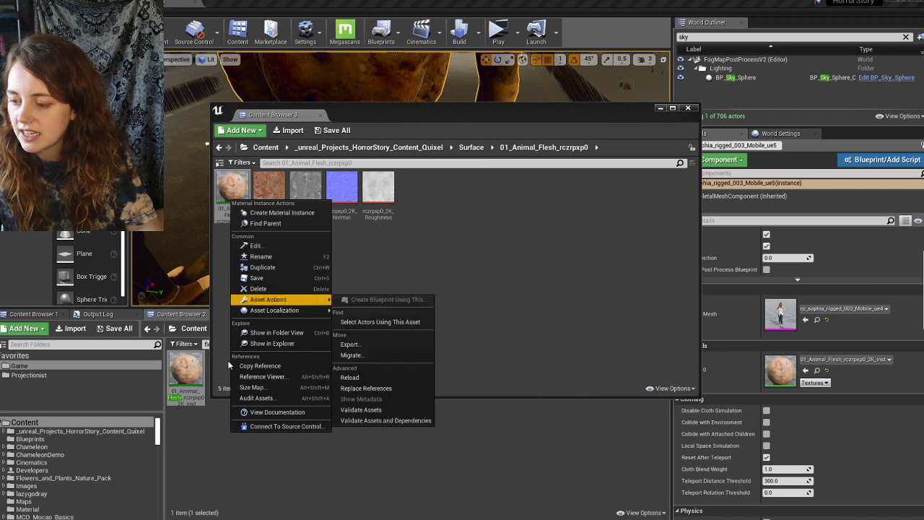
click(283, 212)
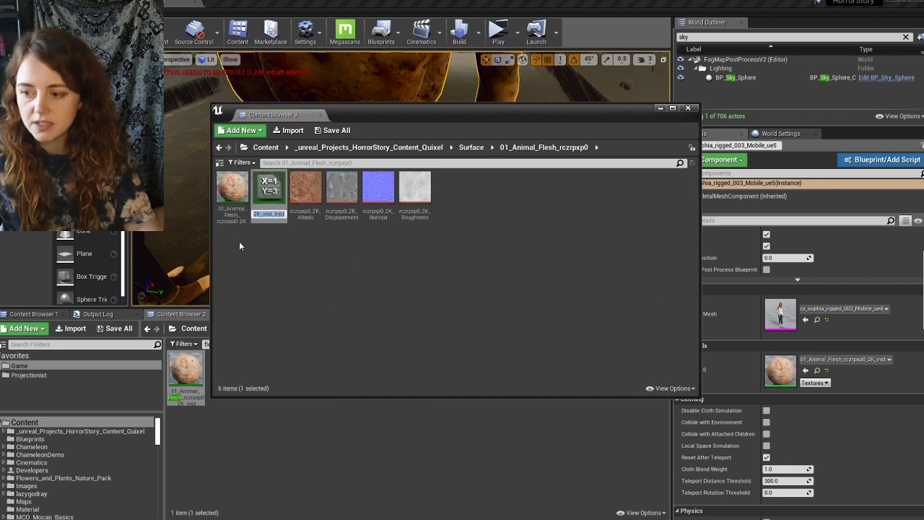
click(283, 309)
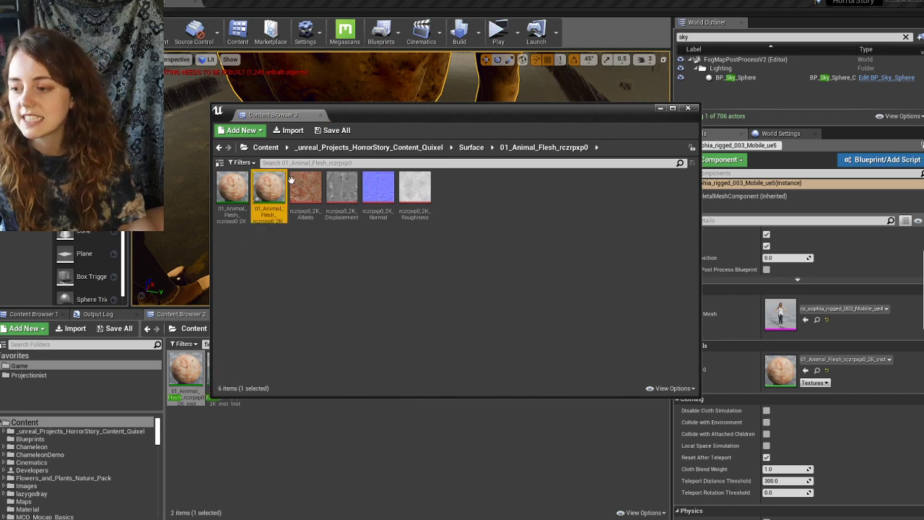
double_click(269, 189)
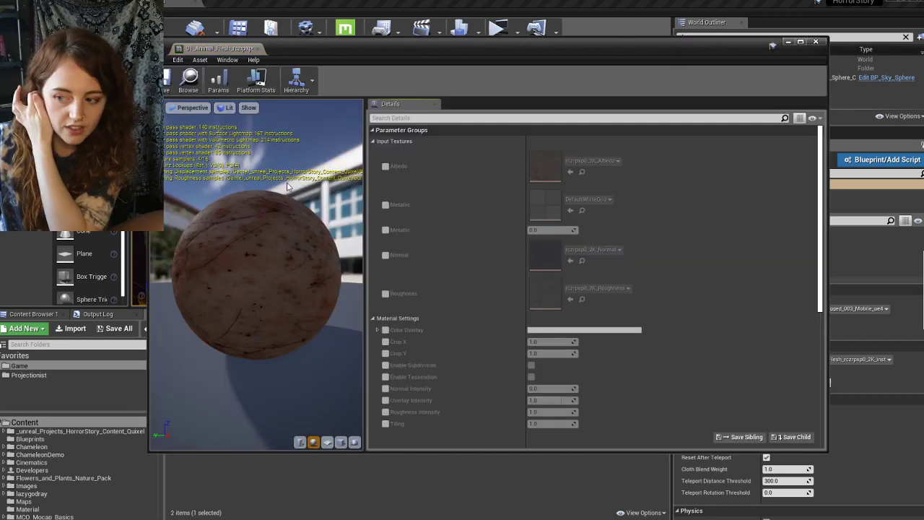
- Enable the Albedo, both Metallic and the Color Overlay parameters in the new flesh material instance
click(385, 166)
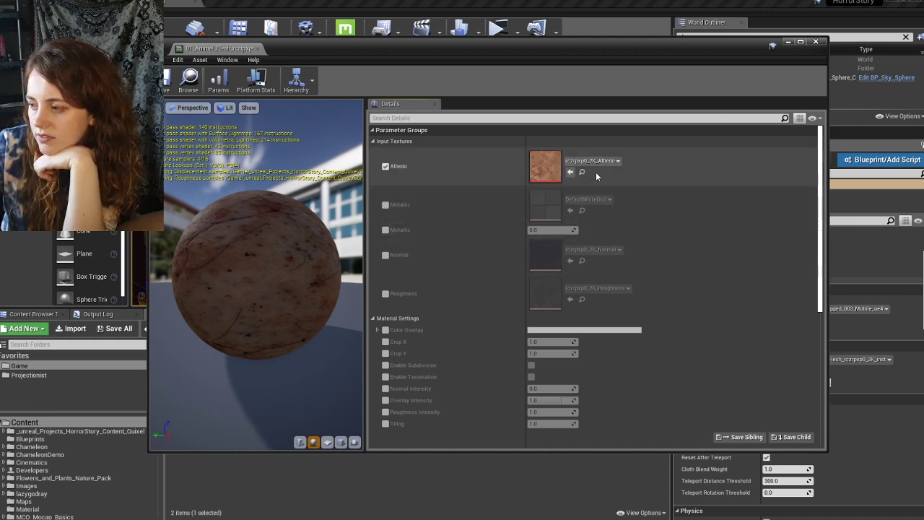
click(385, 205)
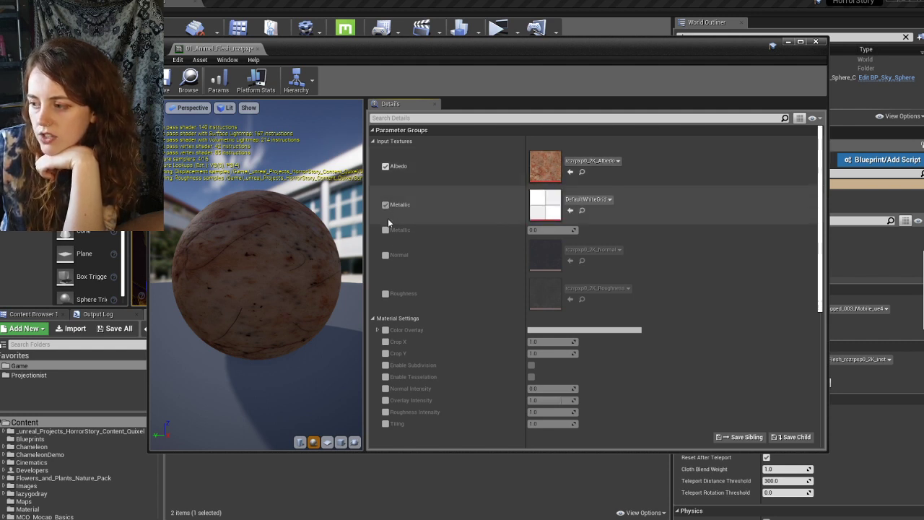
click(385, 229)
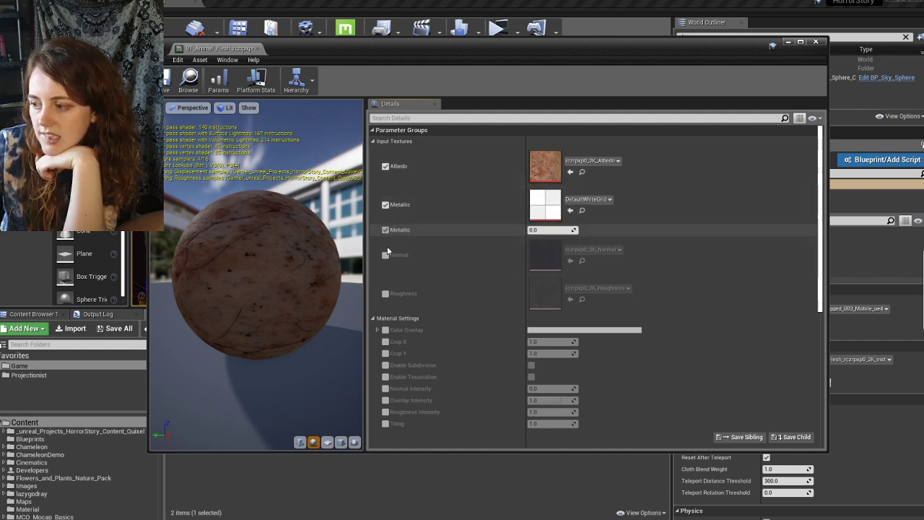
click(384, 330)
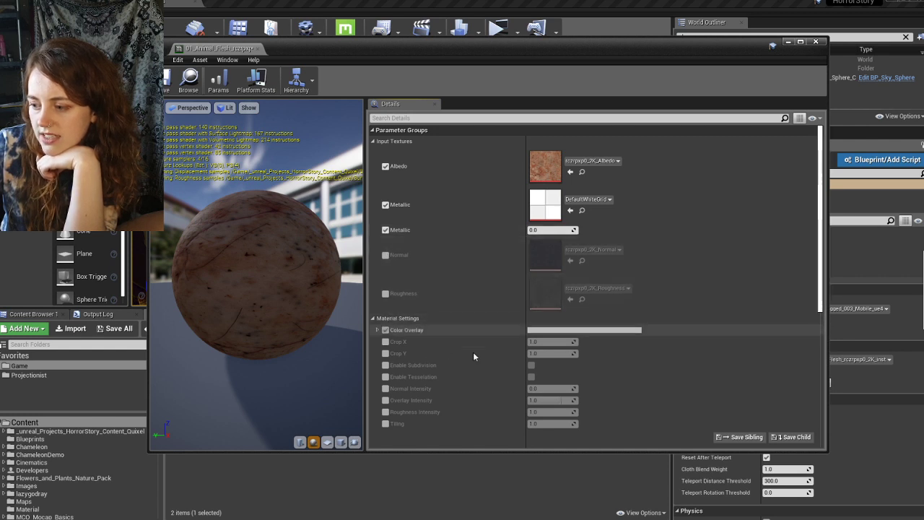
- Enable the Normal and Roughness parameters, and try a pale blue Color Overlay tint before cancelling the colour change
click(563, 330)
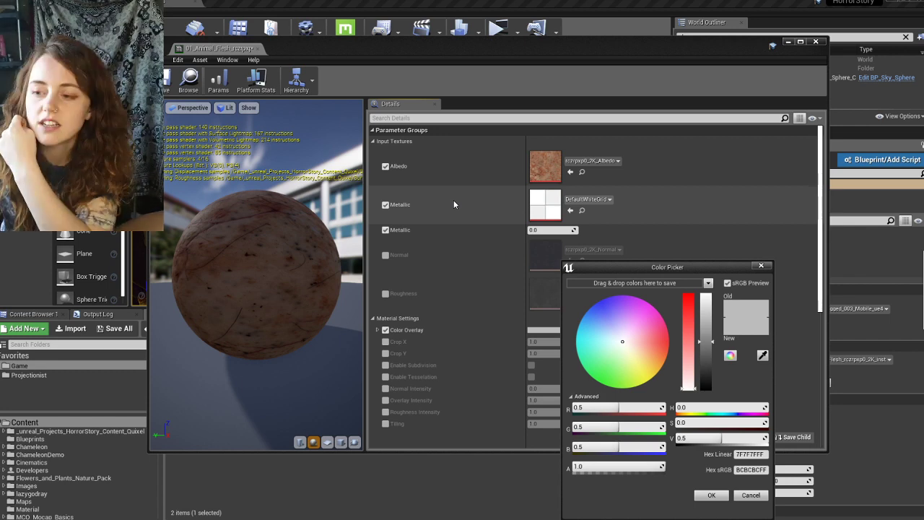
click(384, 255)
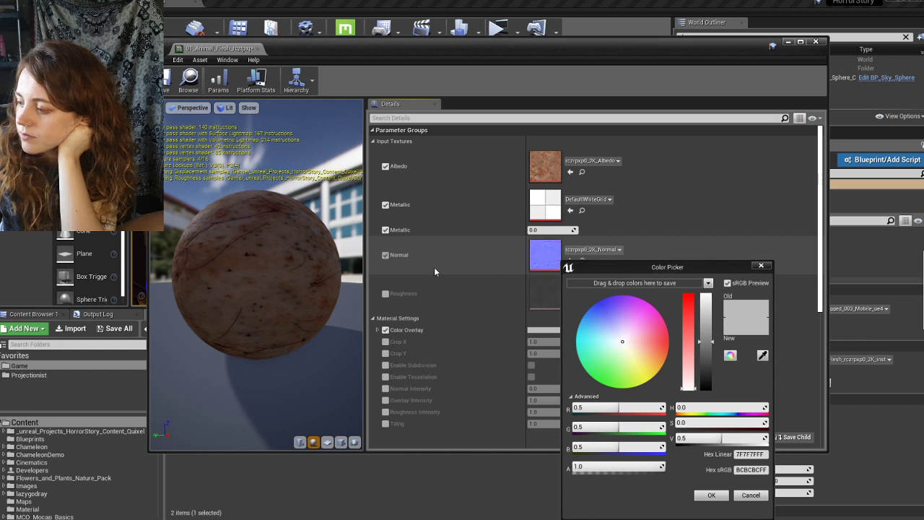
click(385, 294)
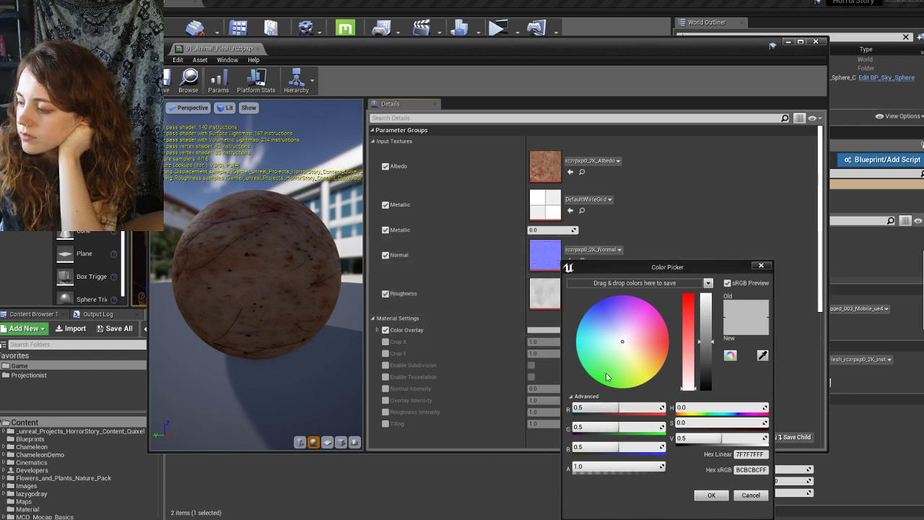
mouse_move(618, 341)
mouse_down()
mouse_move(602, 331)
mouse_move(617, 321)
mouse_move(619, 339)
mouse_up()
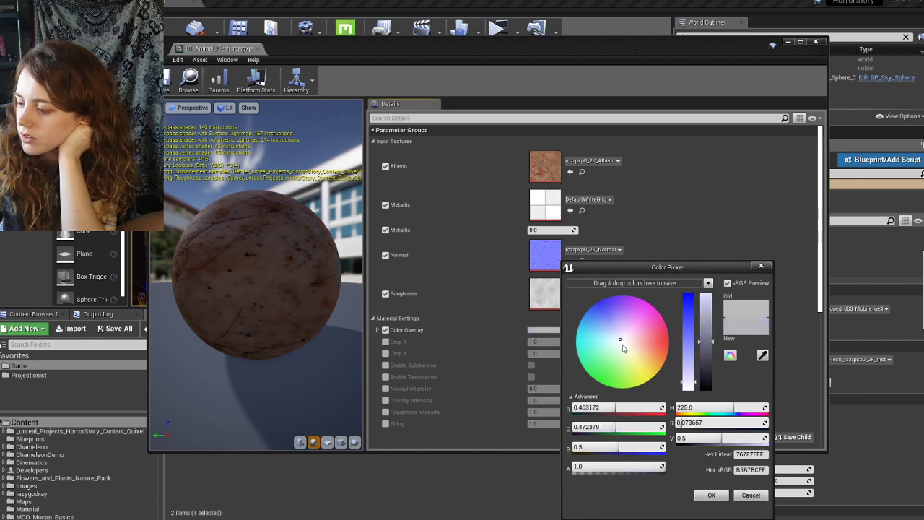
click(751, 494)
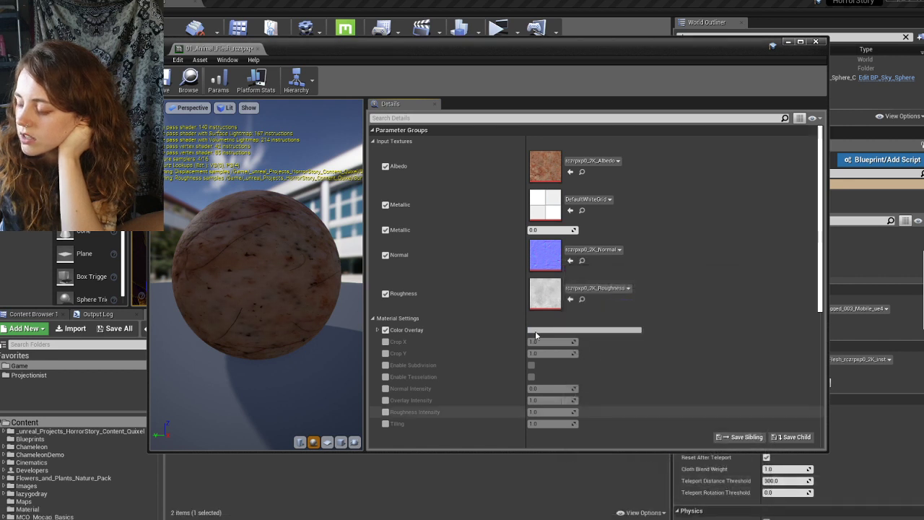
- Enable the Roughness Intensity parameter in the child flesh material instance and lower it to about 0.35
scroll(618, 338, down, 2)
scroll(620, 356, down, 2)
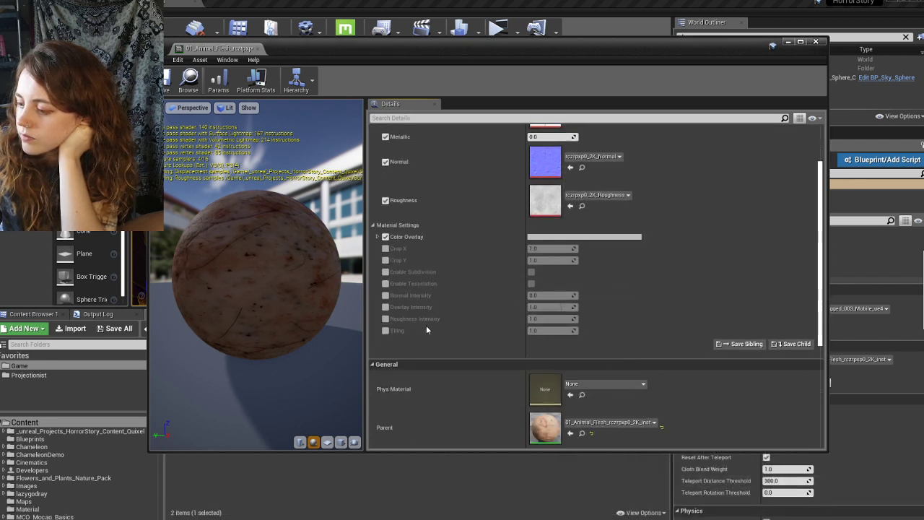
click(385, 318)
mouse_move(552, 318)
mouse_down()
mouse_move(570, 319)
mouse_move(553, 318)
mouse_up()
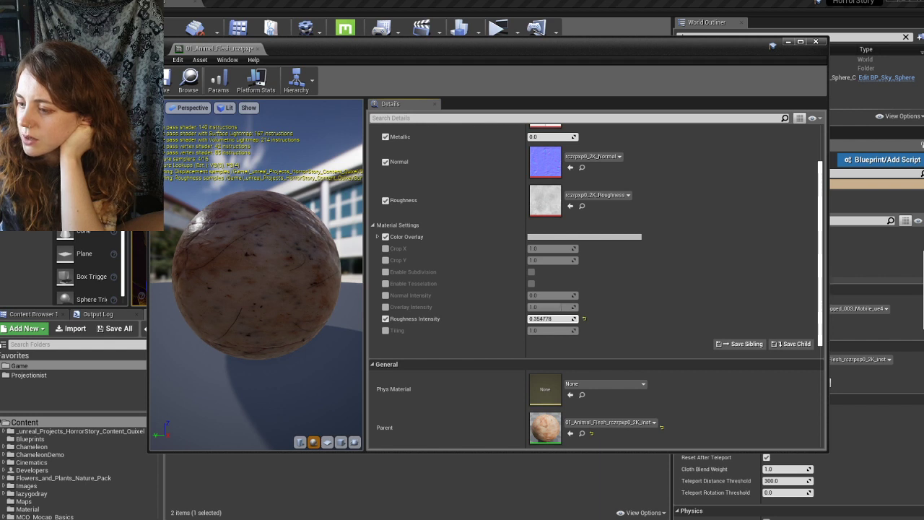
drag(552, 318, 547, 318)
- Try an Overlay Intensity of about 0.54, and disable that parameter again
click(384, 306)
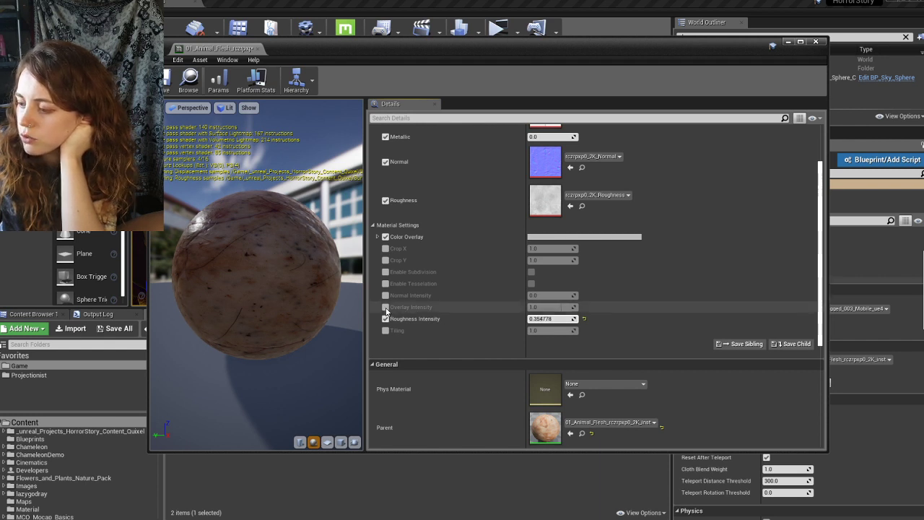
text(1.5)
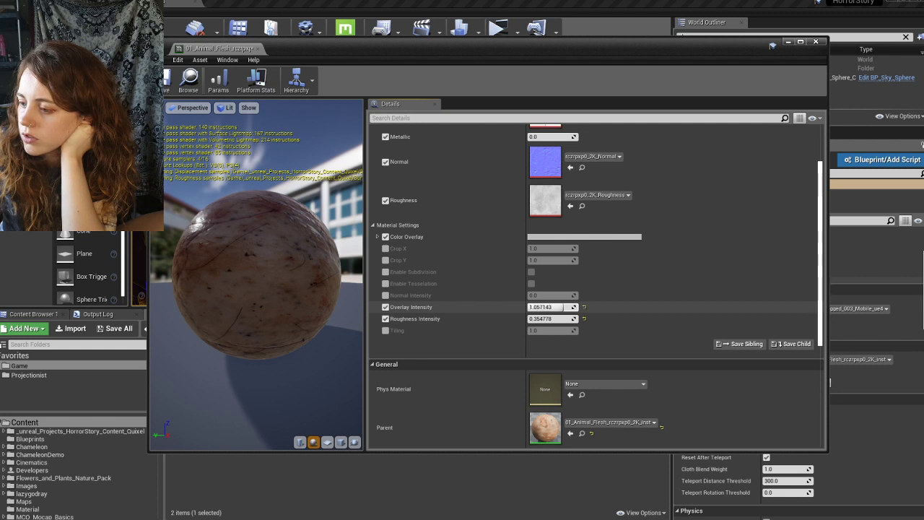
drag(552, 307, 489, 300)
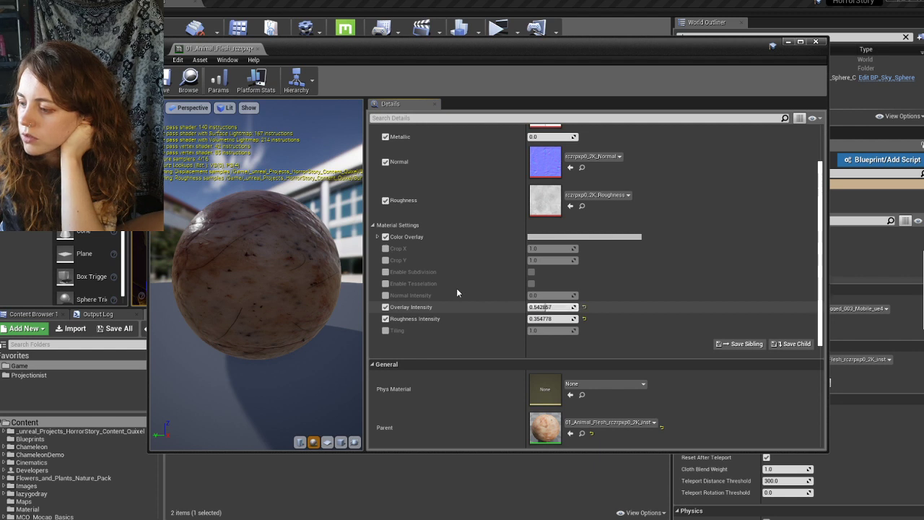
click(385, 306)
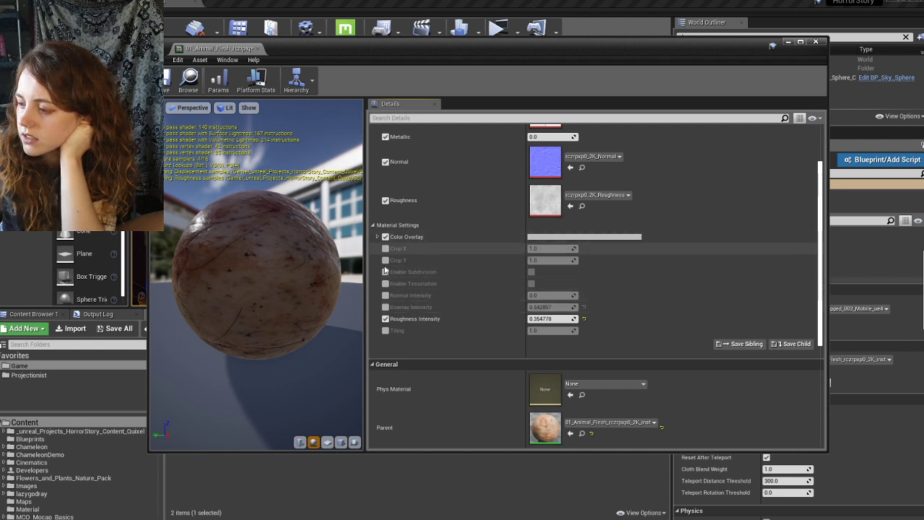
- Enable the Tiling parameter and raise it to about 1.42
click(385, 331)
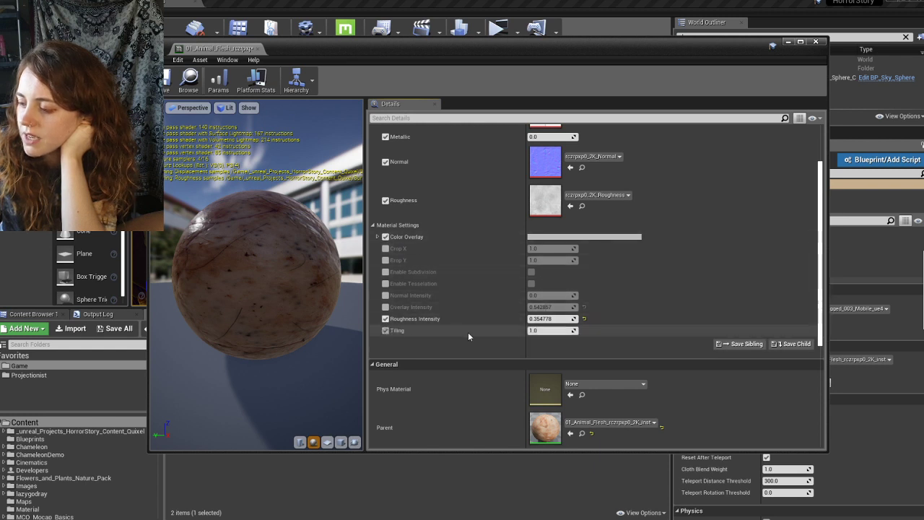
drag(552, 330, 582, 330)
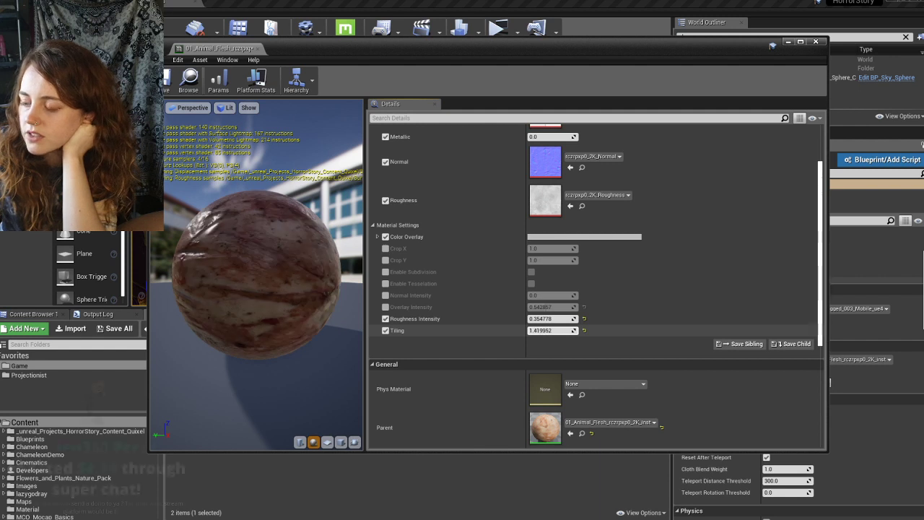
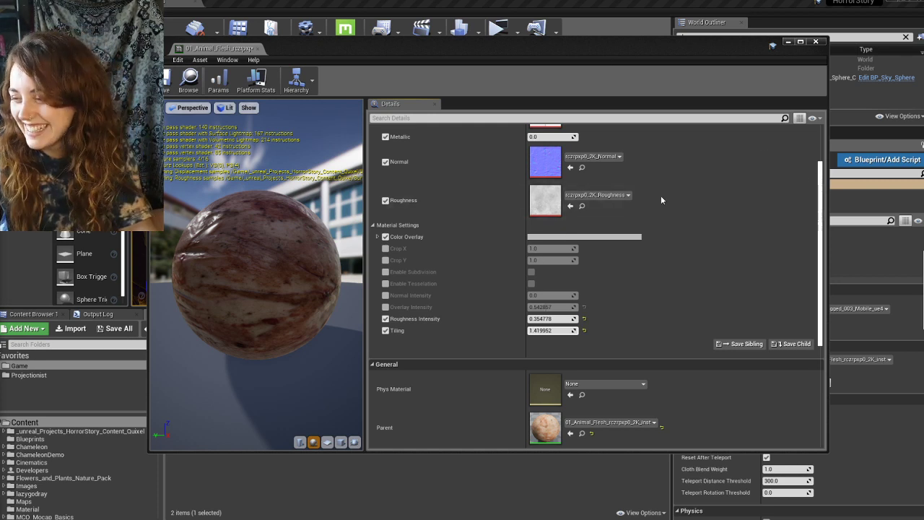
scroll(587, 285, down, 3)
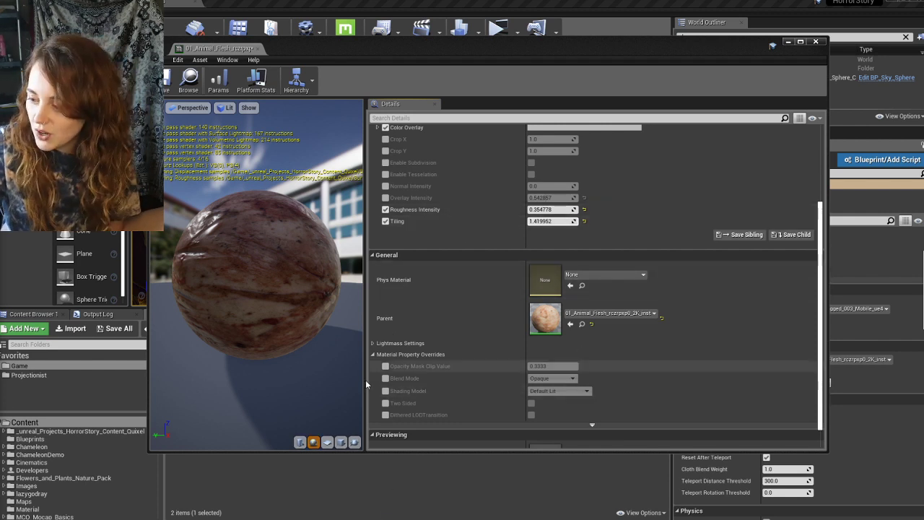
- Try Roughness Intensity values of 10 and 0.5 on the flesh material instance
scroll(388, 242, up, 1)
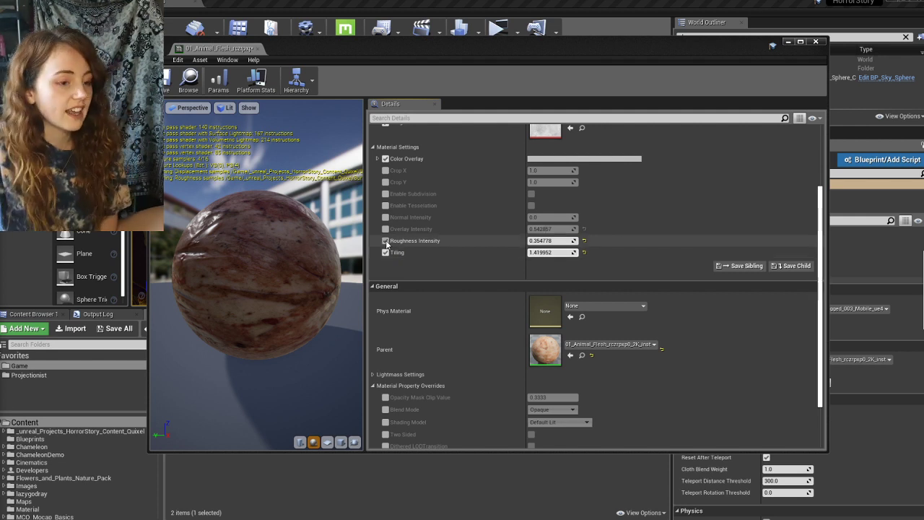
click(543, 240)
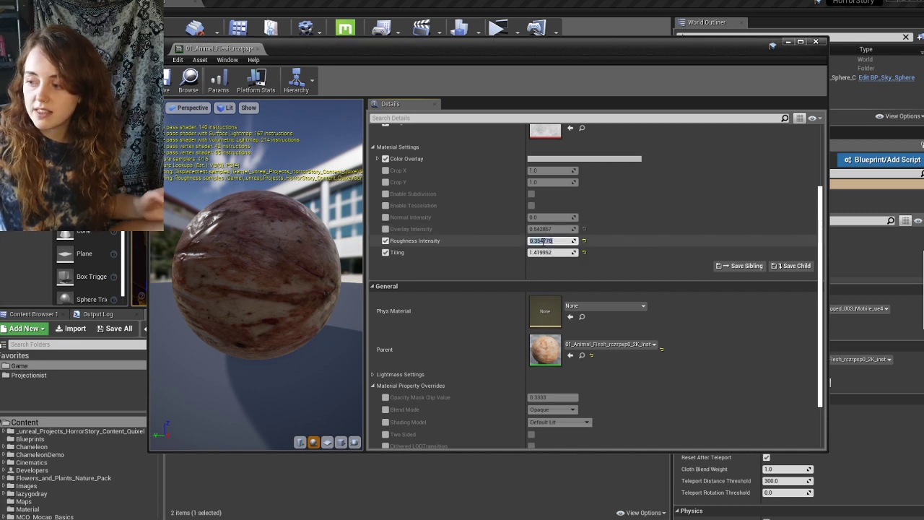
text(10)
key(Return)
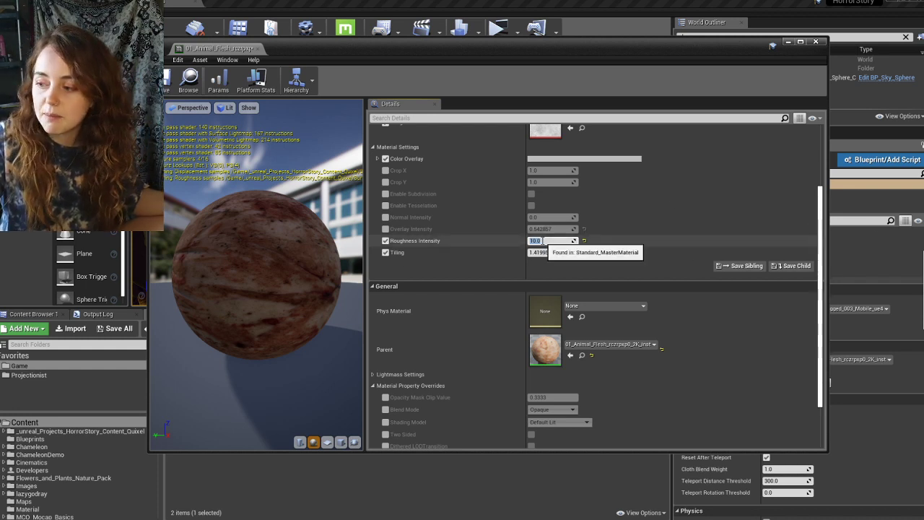
key(BackSpace)
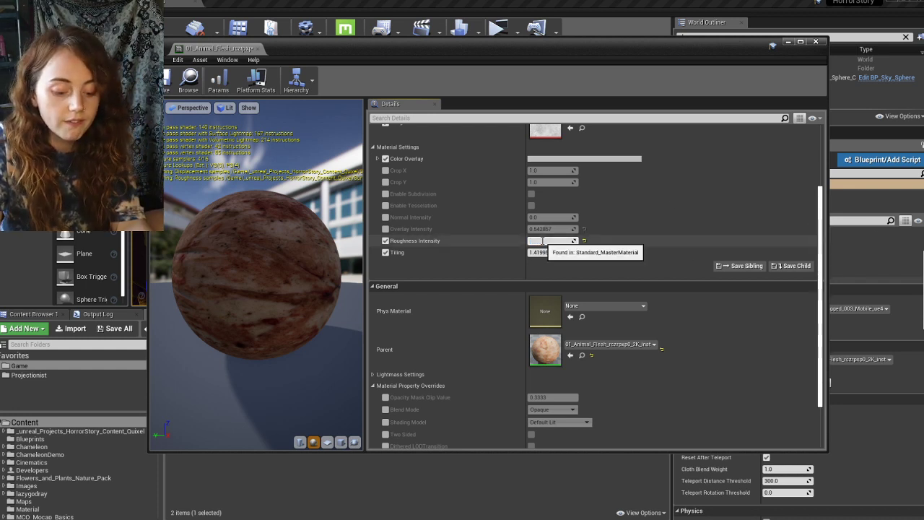
text(0.5)
key(Return)
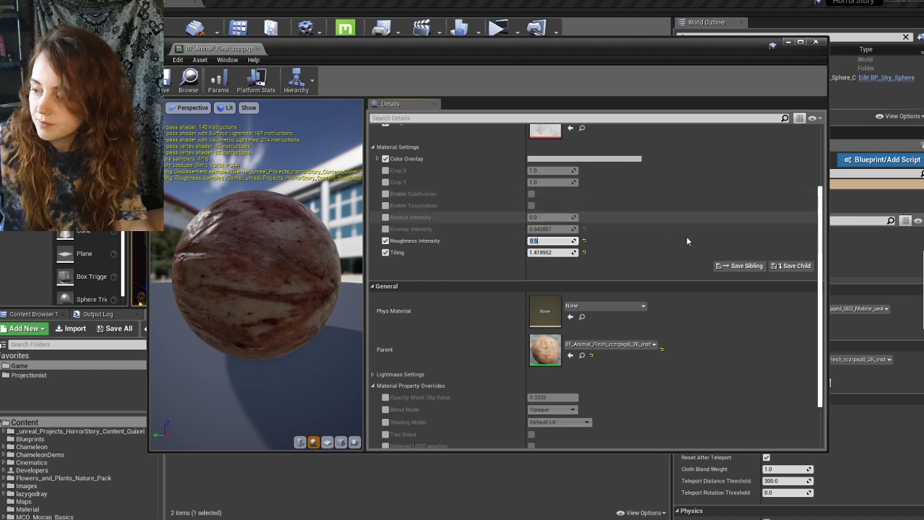
click(656, 235)
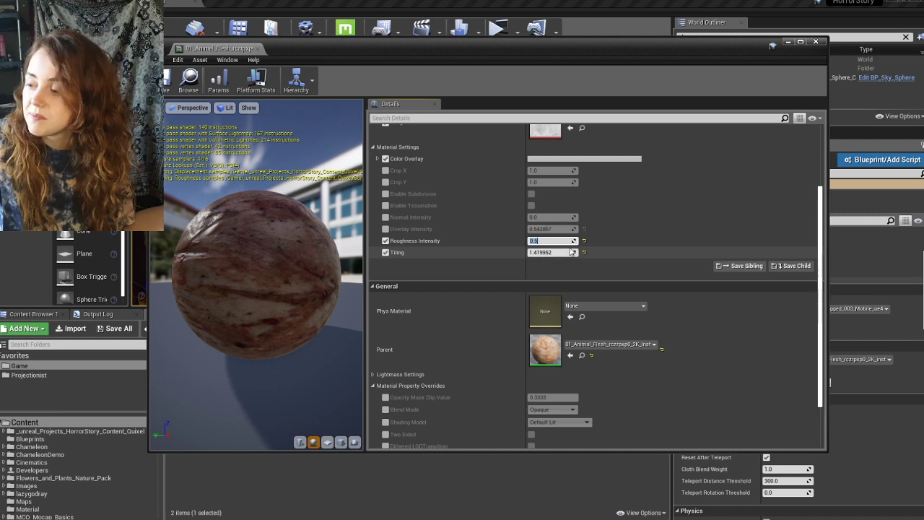
click(699, 206)
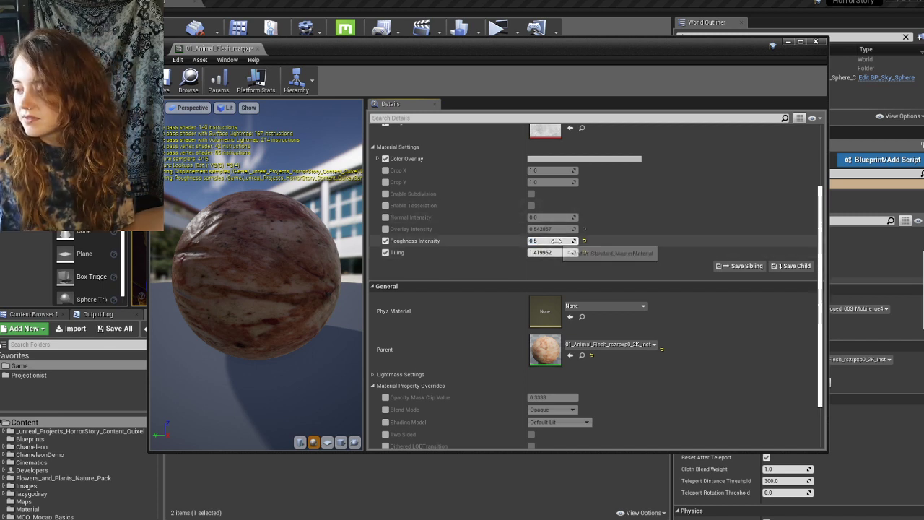
- Set Roughness Intensity to about 0.27 and disable the Color Overlay parameter
mouse_move(556, 240)
mouse_down()
mouse_move(530, 241)
mouse_move(543, 241)
mouse_up()
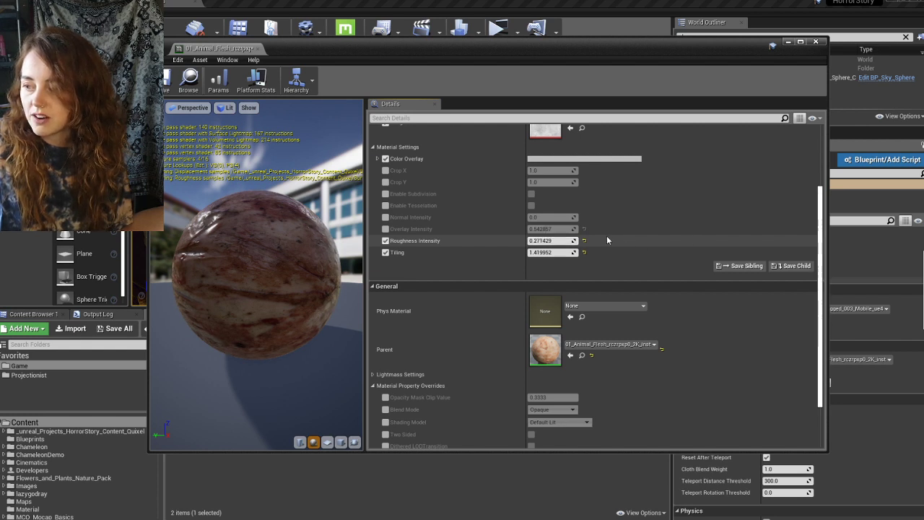
scroll(607, 235, up, 2)
scroll(649, 222, up, 2)
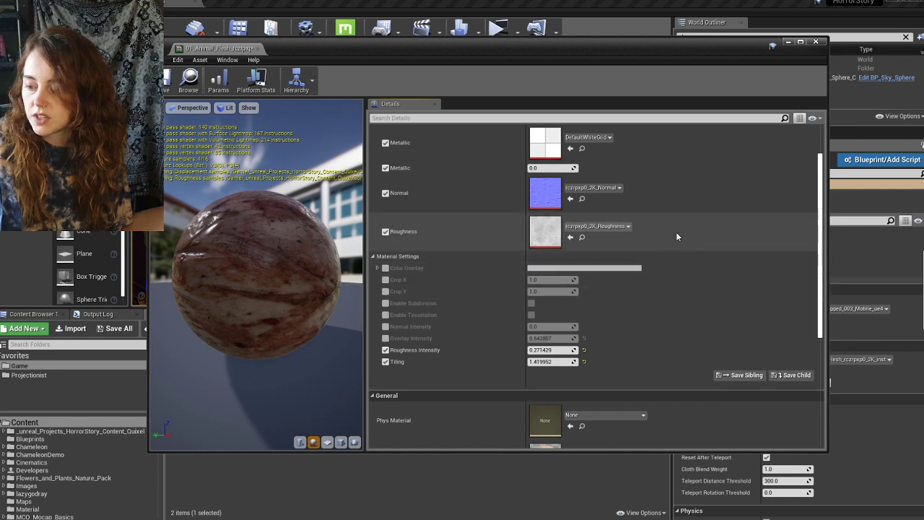
scroll(668, 242, down, 4)
- Save the child flesh material instance and close its editor
drag(330, 47, 405, 93)
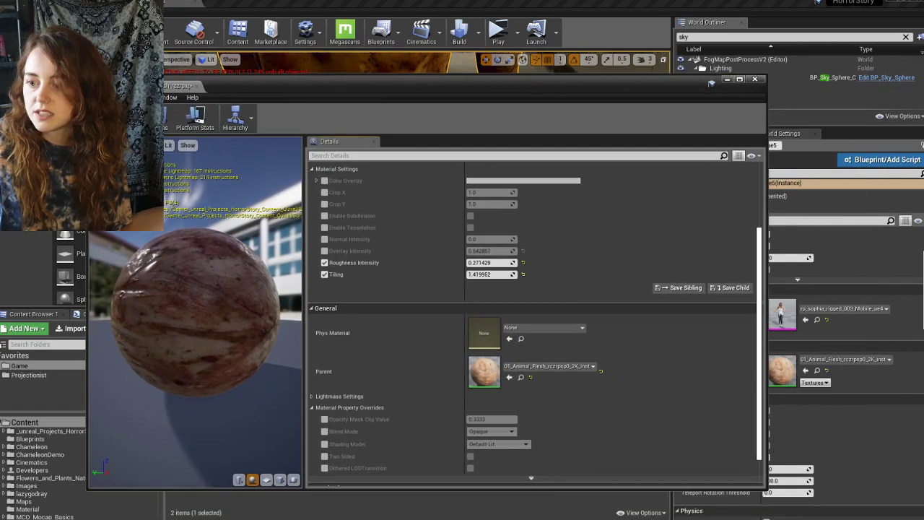
key(ctrl+s)
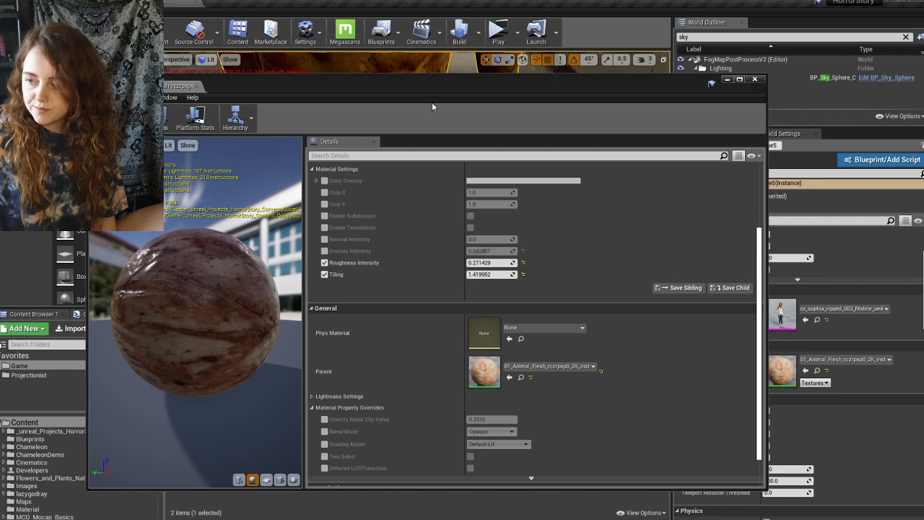
click(754, 79)
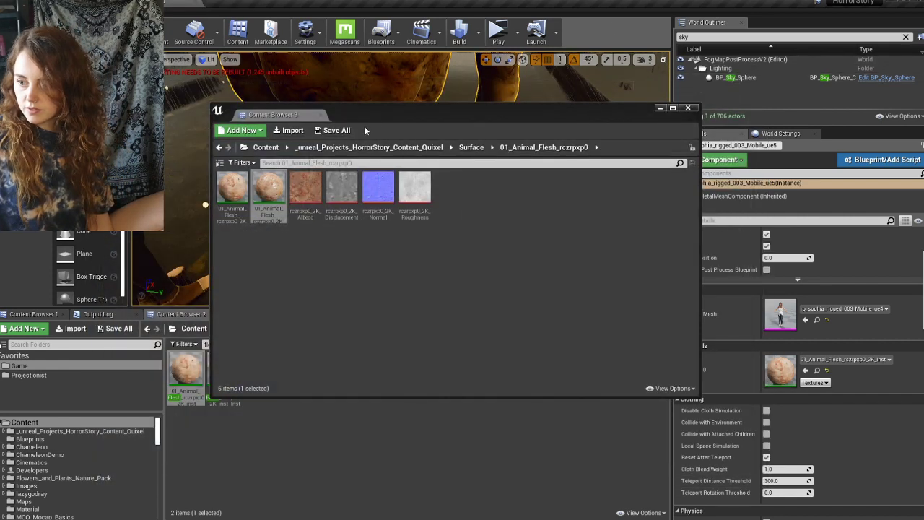
- Assign the child flesh material instance to the duplicated character's material slot and view the character in the level
drag(393, 105, 401, 226)
drag(277, 298, 791, 370)
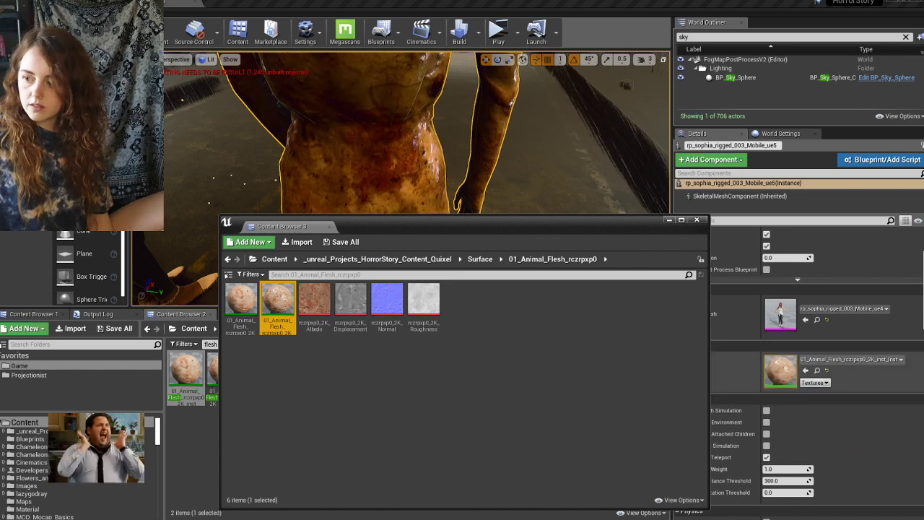
right_drag(307, 138, 133, 92)
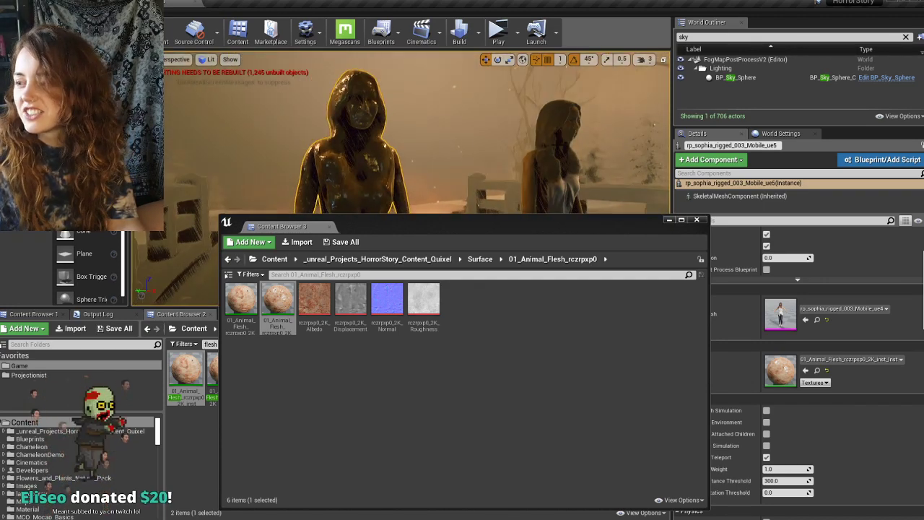
- Reopen the child flesh material instance, set Roughness Intensity to 1, and check the character from behind in the level
double_click(278, 303)
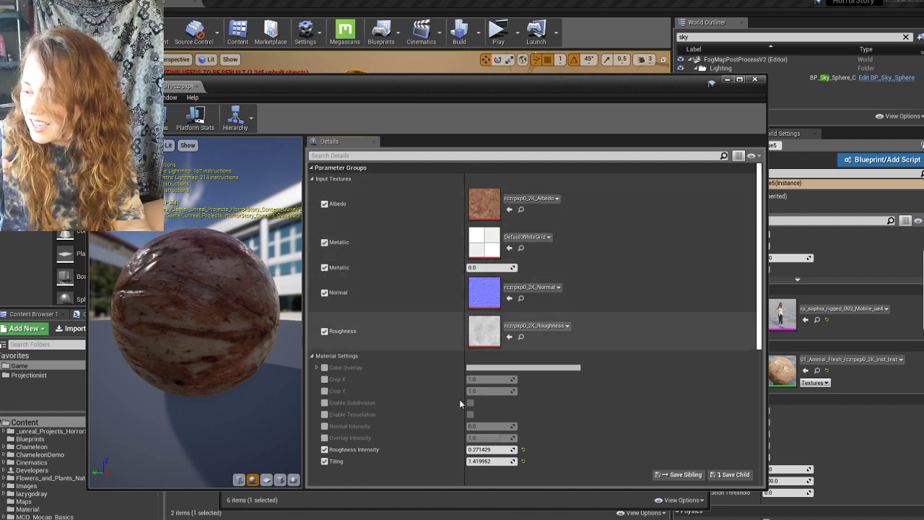
click(479, 450)
text(1)
key(Return)
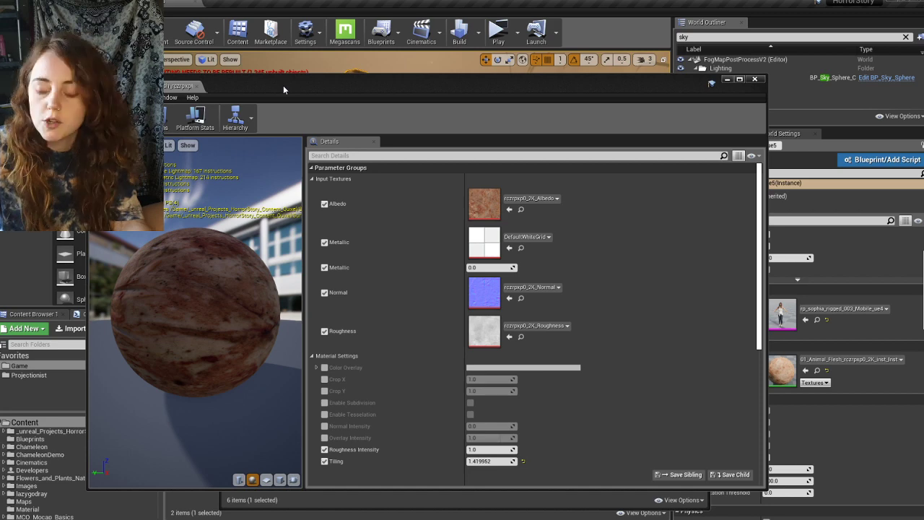
drag(283, 85, 304, 301)
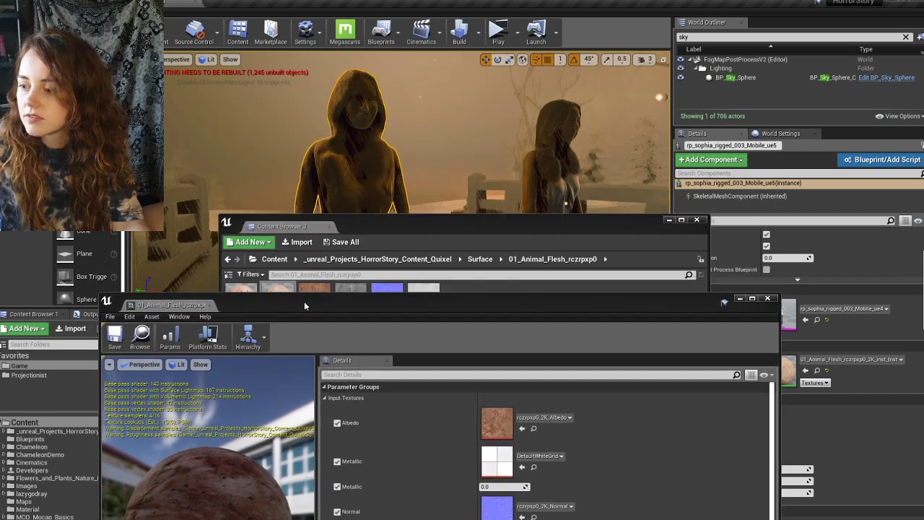
drag(477, 225, 449, 291)
right_drag(433, 180, 536, 239)
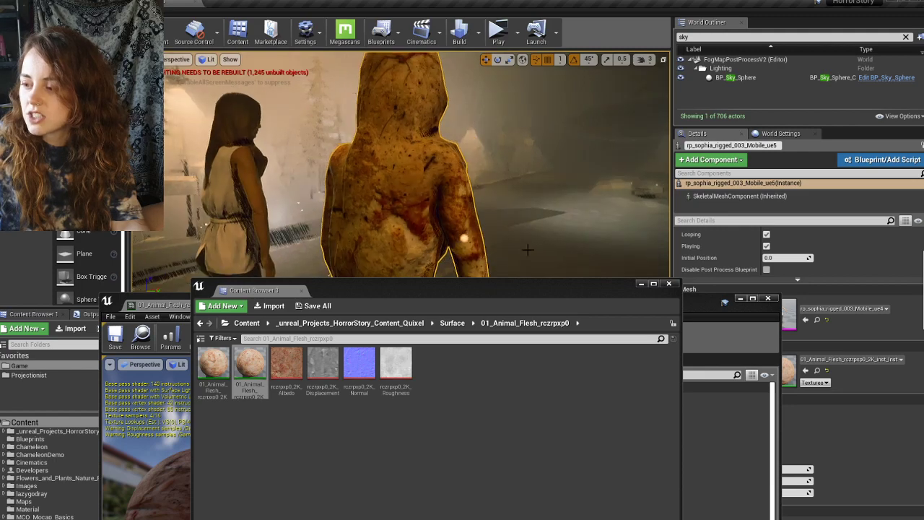
- Set the child flesh material instance's Roughness Intensity to 0.6 and save it
drag(258, 290, 299, 161)
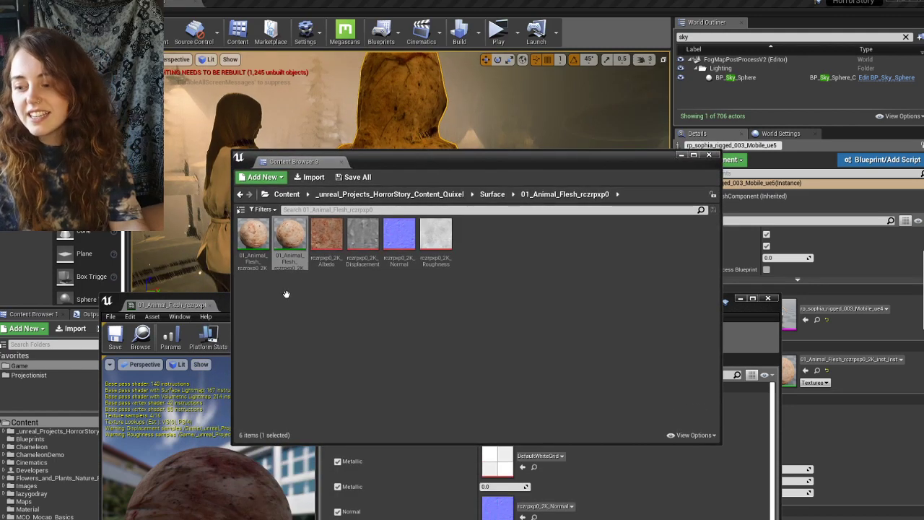
click(226, 303)
drag(466, 301, 475, 100)
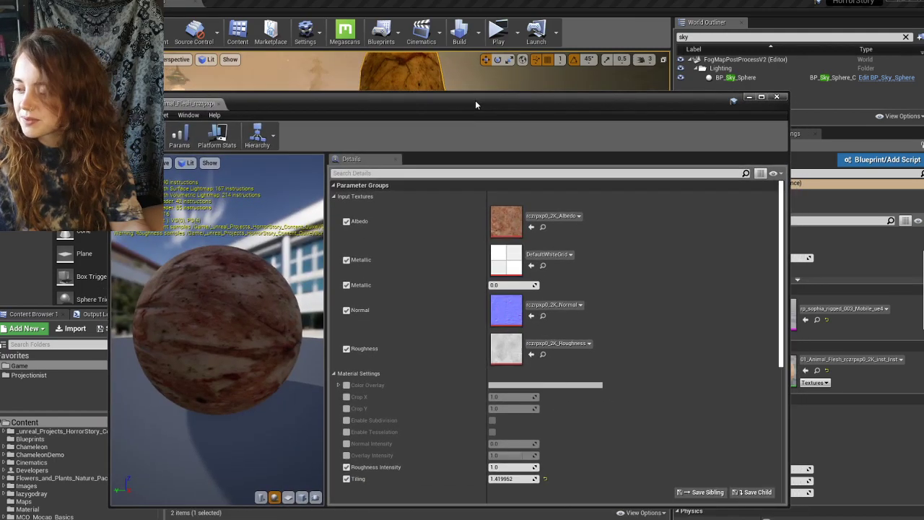
scroll(645, 366, down, 2)
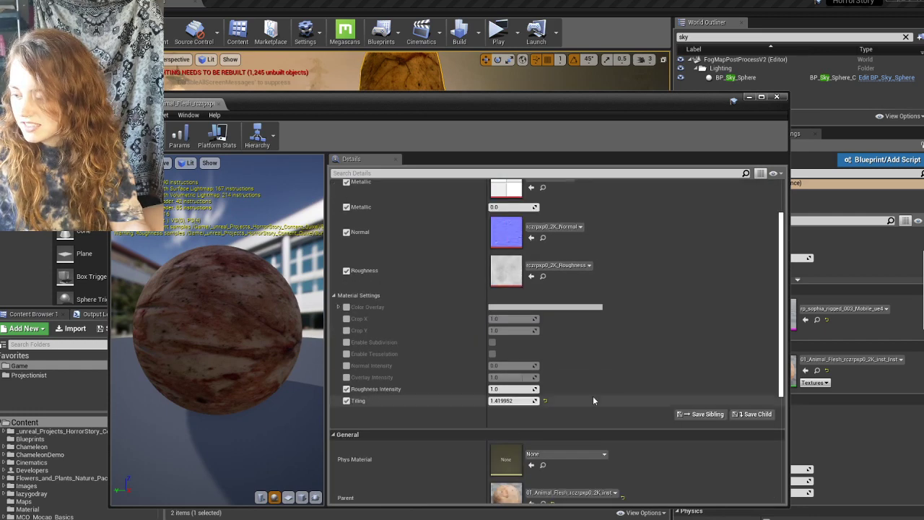
scroll(613, 369, down, 2)
click(500, 327)
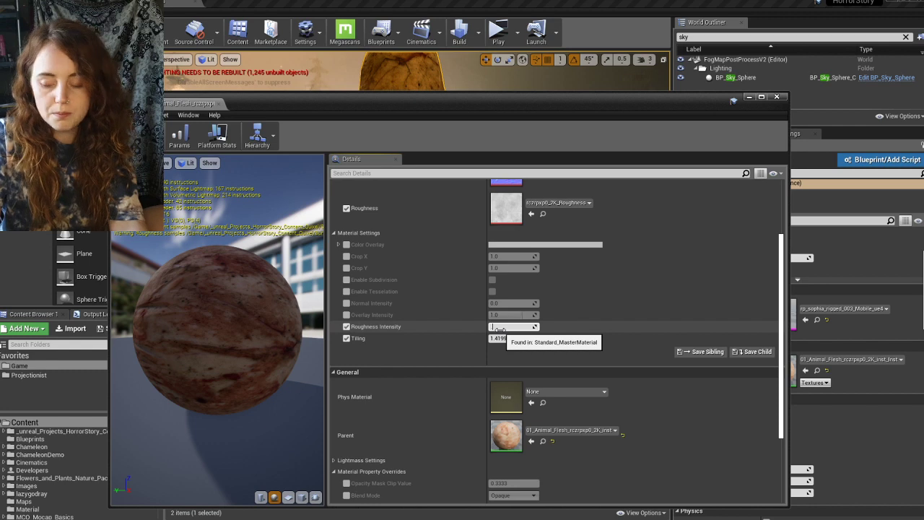
text(0.6)
key(Return)
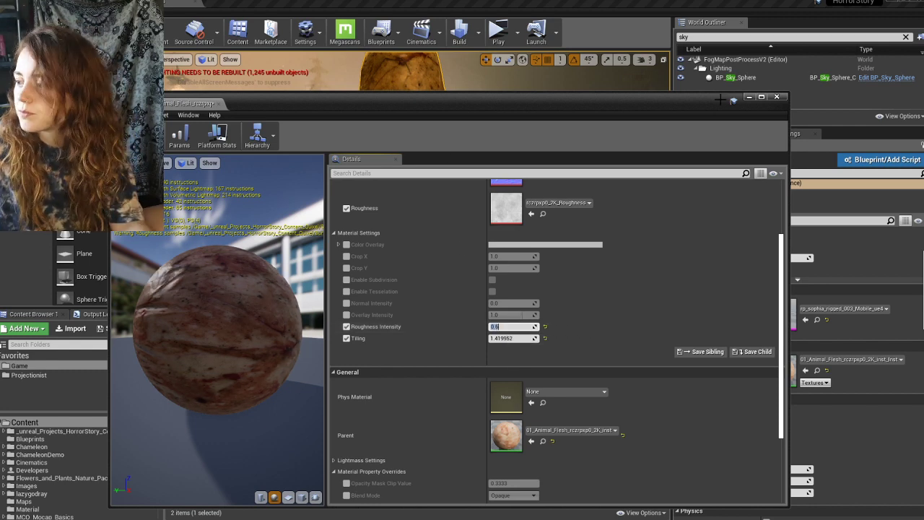
click(125, 137)
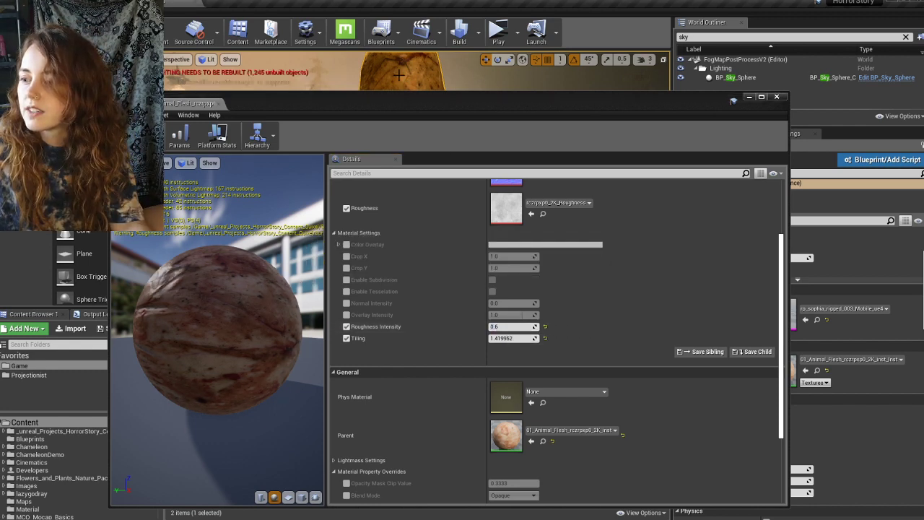
- Uncover the level view and examine the flesh surface on the character's head and shoulders up close
drag(444, 103, 421, 257)
drag(414, 160, 402, 279)
right_drag(406, 195, 365, 172)
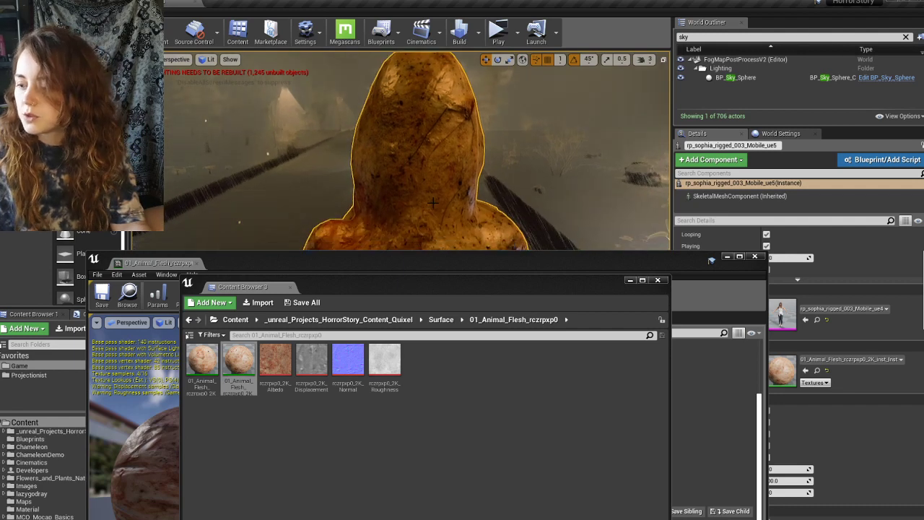
- Set the child flesh material instance's Tiling to about 4.78, checking the character's back in the level, and save it
click(700, 273)
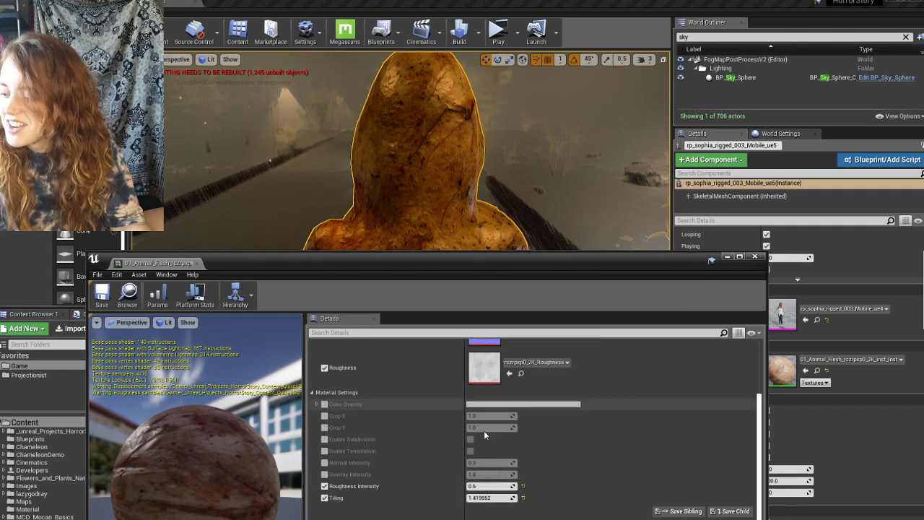
drag(491, 498, 748, 498)
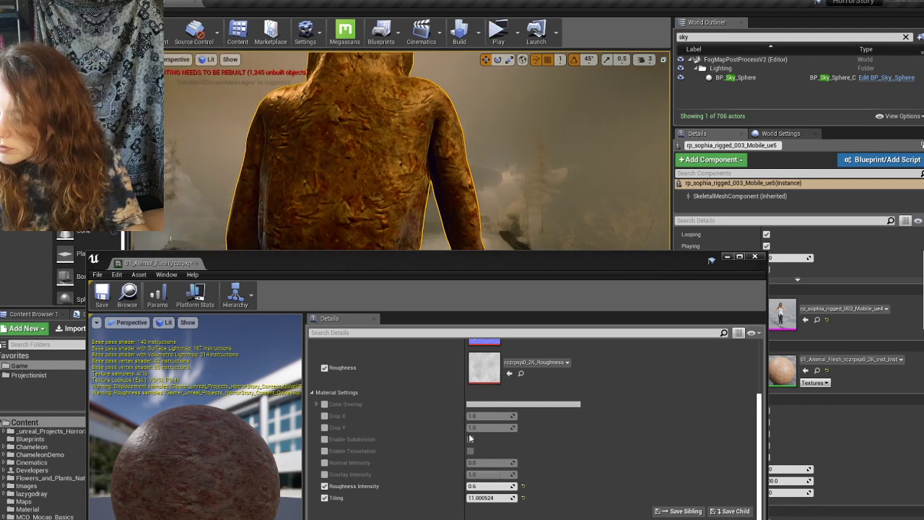
drag(482, 498, 417, 498)
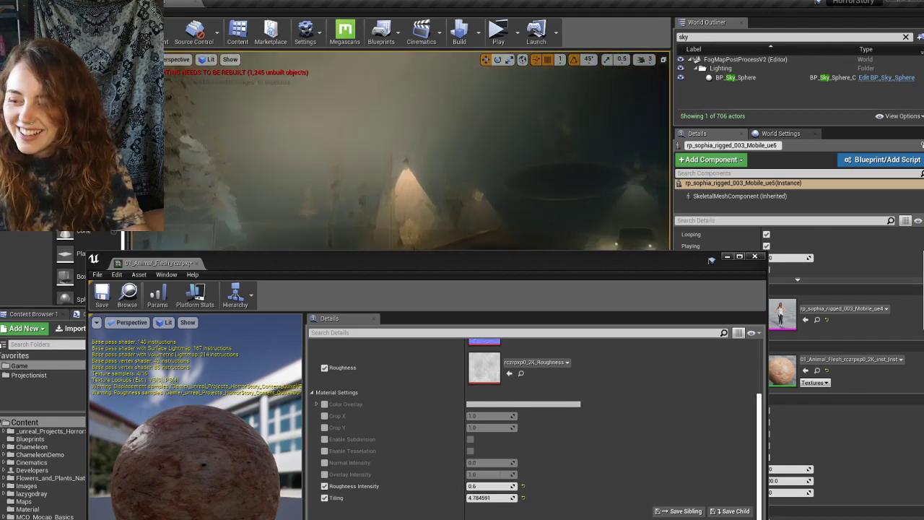
click(105, 294)
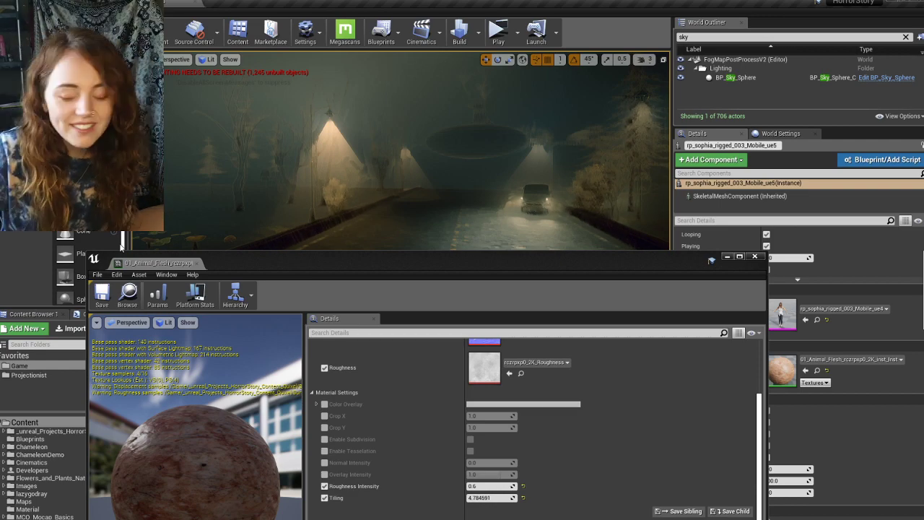
- Close the child flesh material instance and inspect the original flesh instance's textures and material settings
drag(510, 264, 552, 123)
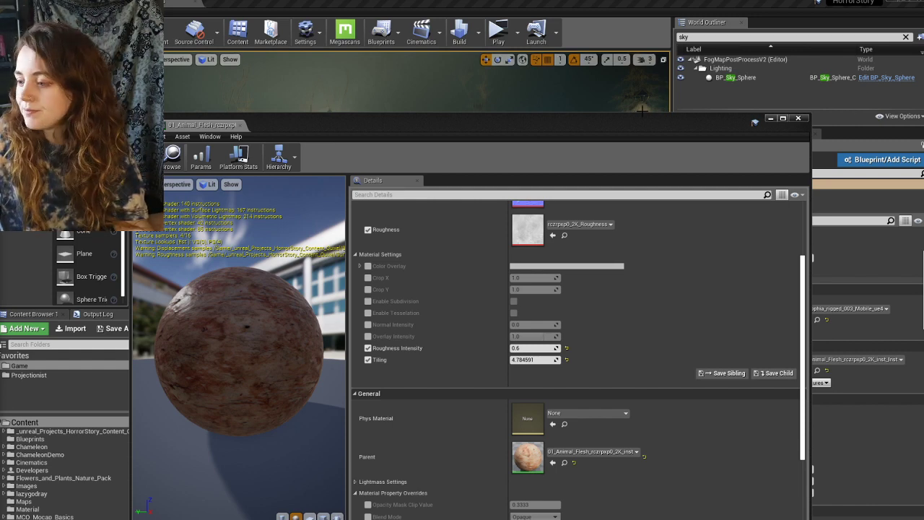
click(798, 118)
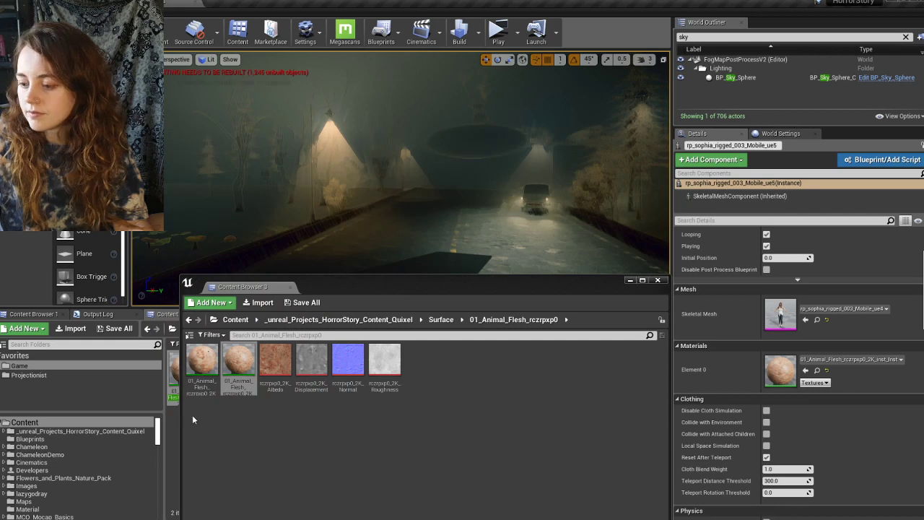
double_click(203, 368)
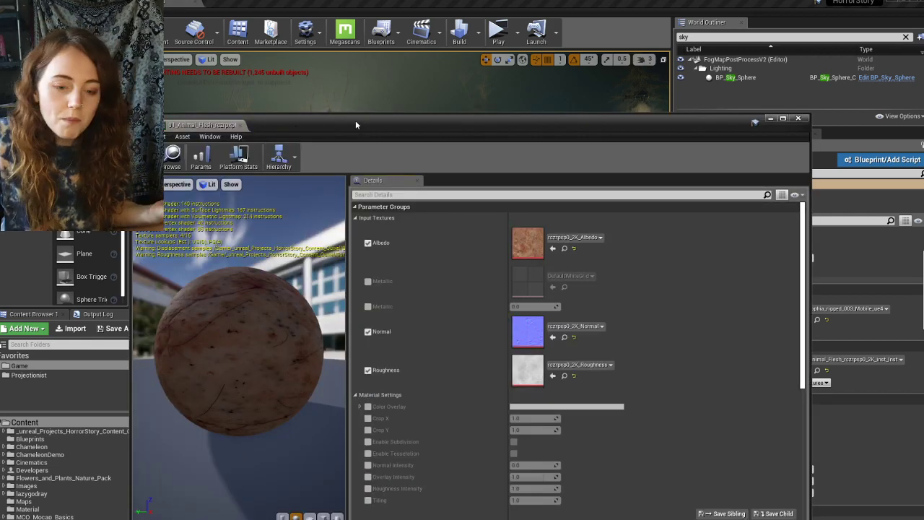
drag(402, 128, 418, 64)
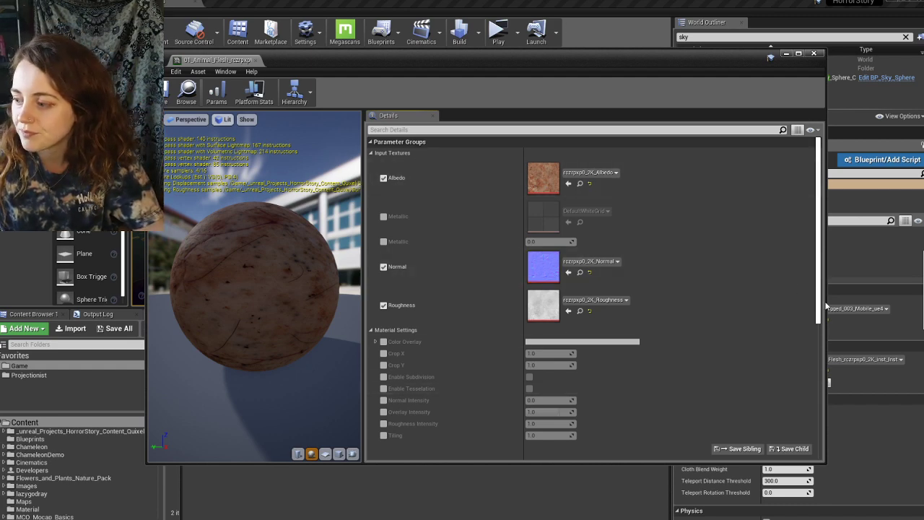
click(814, 53)
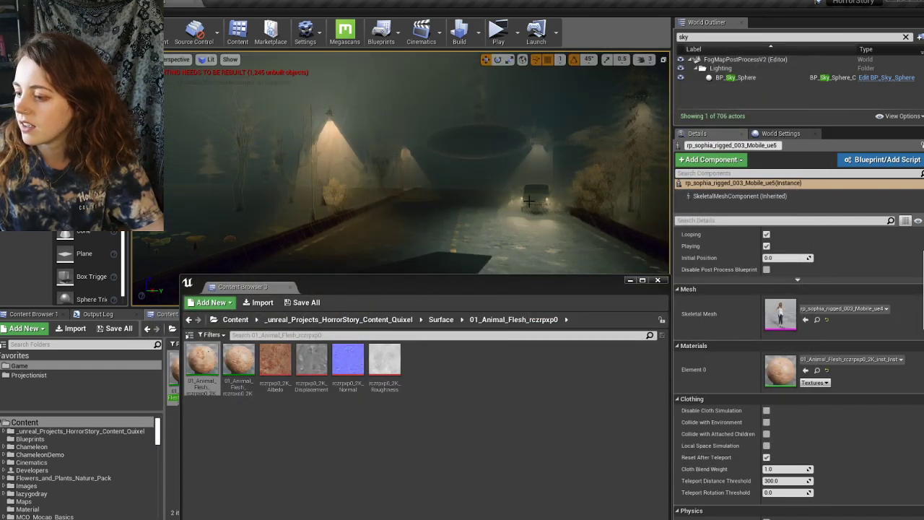
- Duplicate the original flesh material instance and check the copy's parameters
right_click(210, 374)
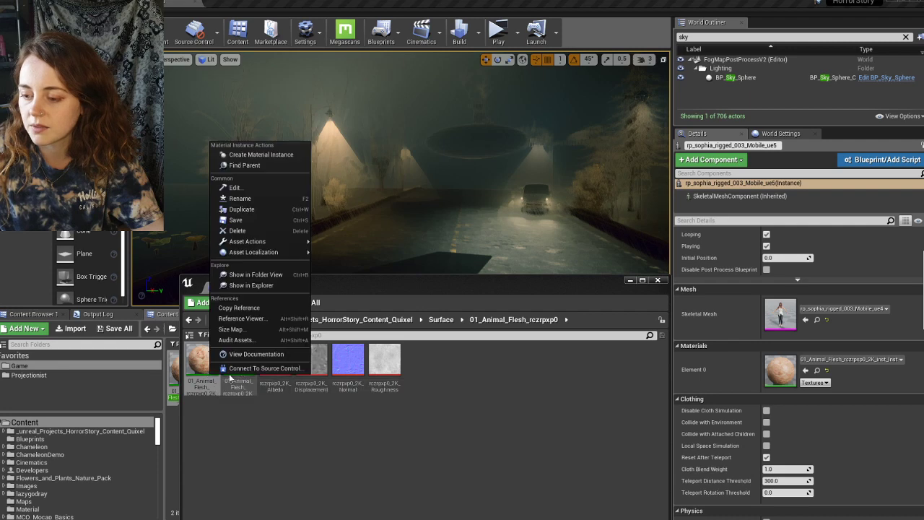
click(231, 208)
key(Return)
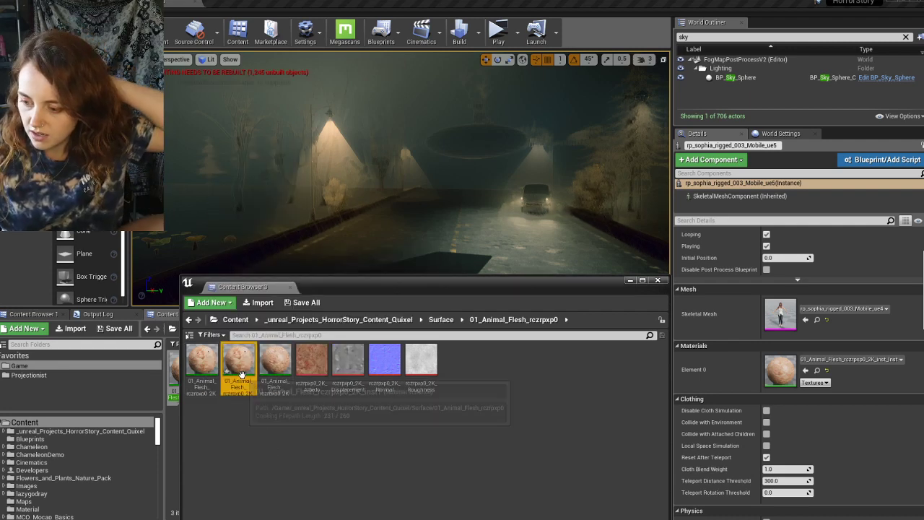
double_click(238, 361)
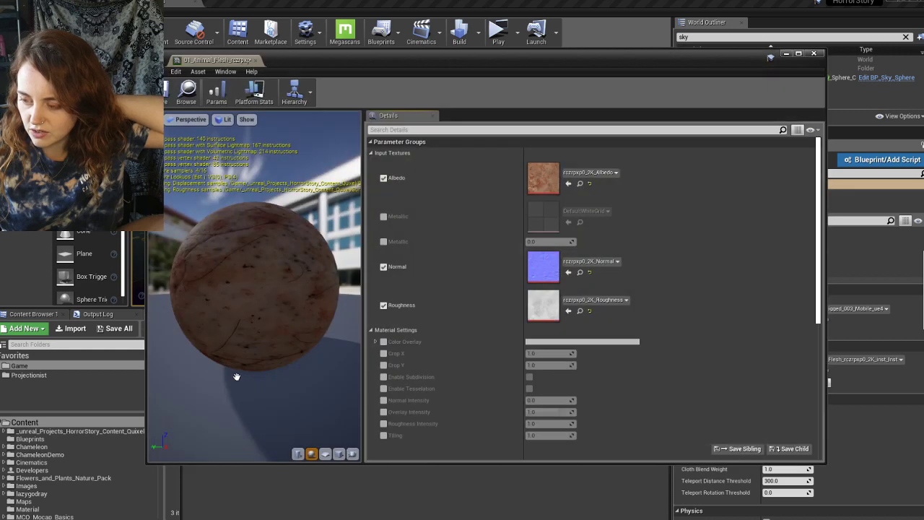
click(813, 54)
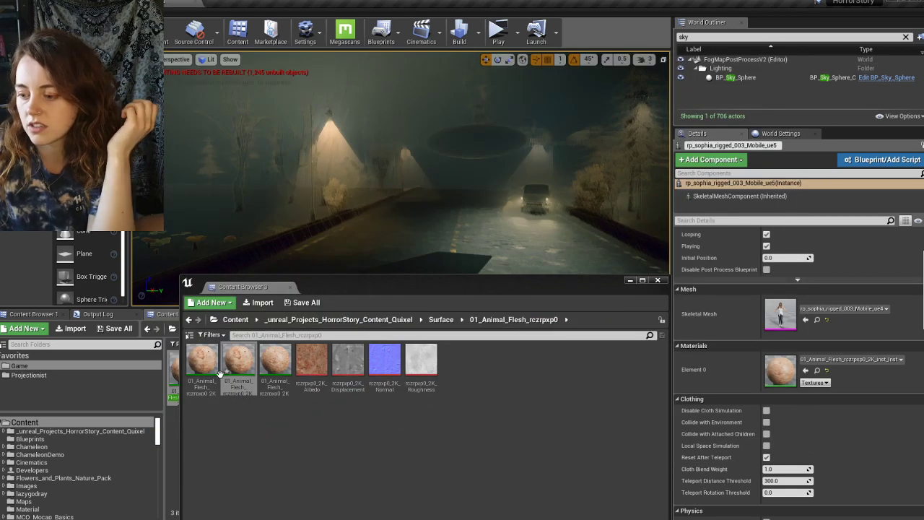
- Delete the duplicated copy of the flesh material instance
right_click(225, 372)
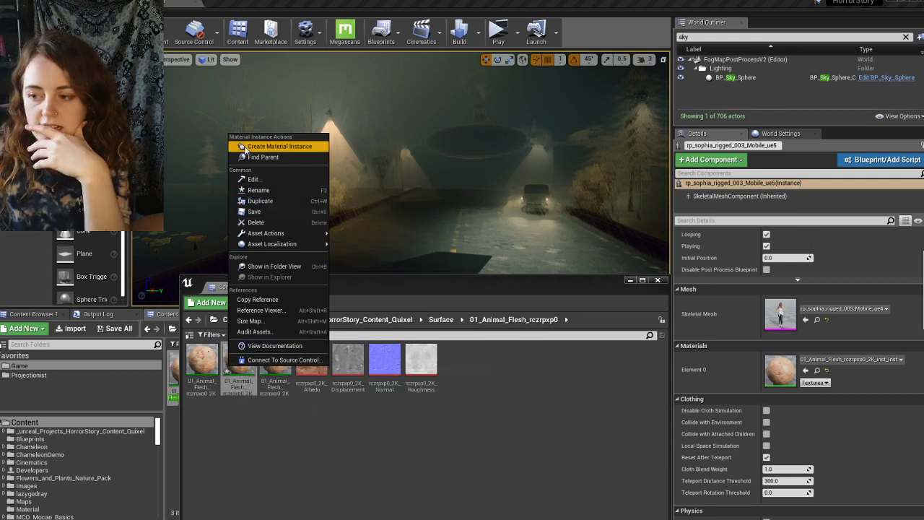
click(254, 222)
click(394, 417)
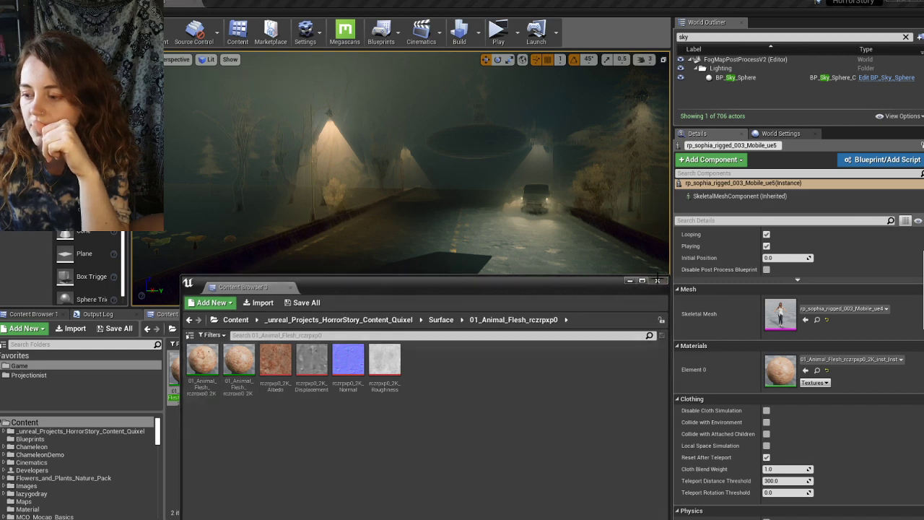
- Close the floating content browser and review all parameter groups and overrides of the original flesh material instance
click(657, 280)
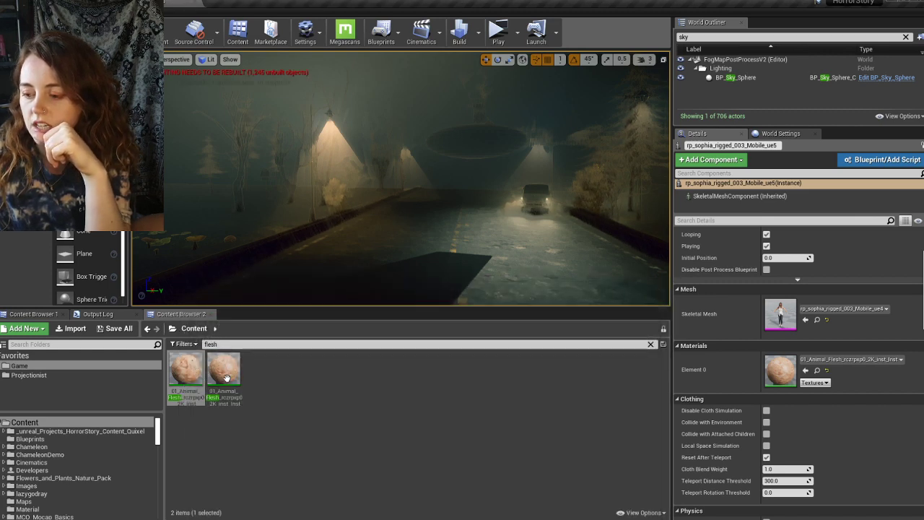
double_click(188, 382)
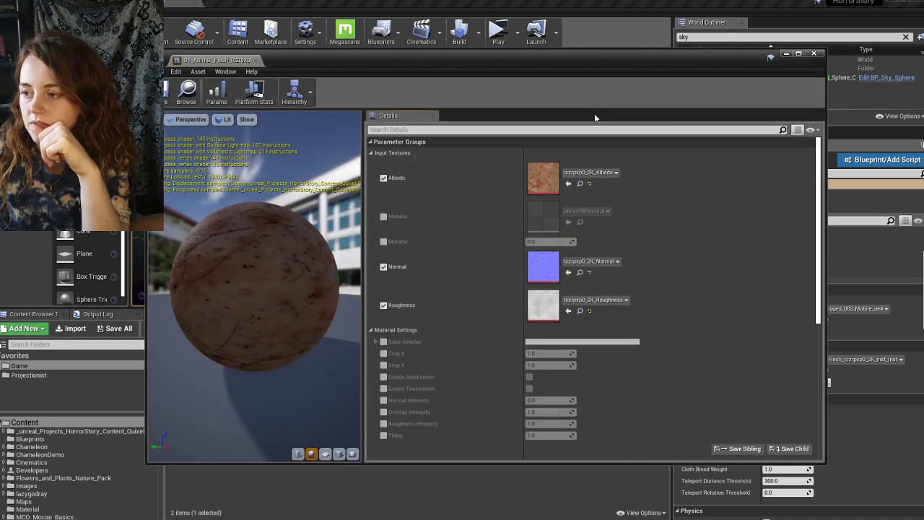
scroll(613, 284, down, 6)
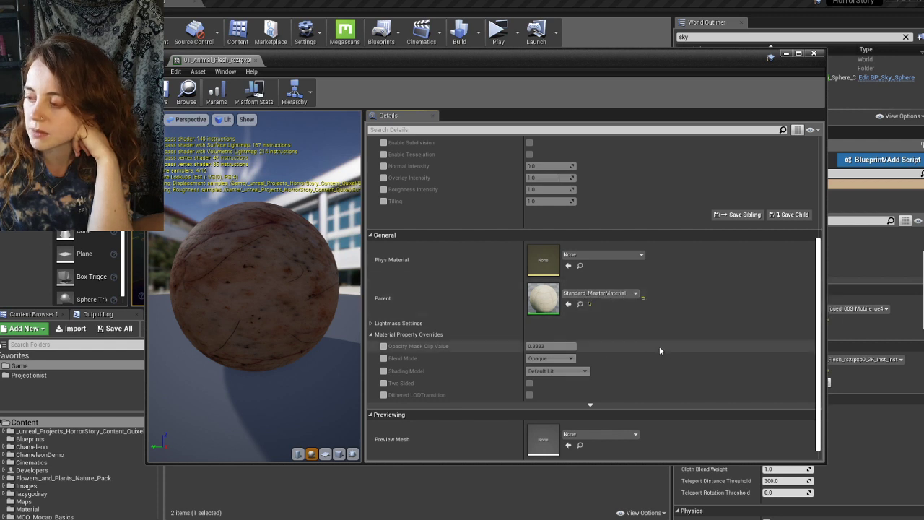
scroll(656, 356, up, 6)
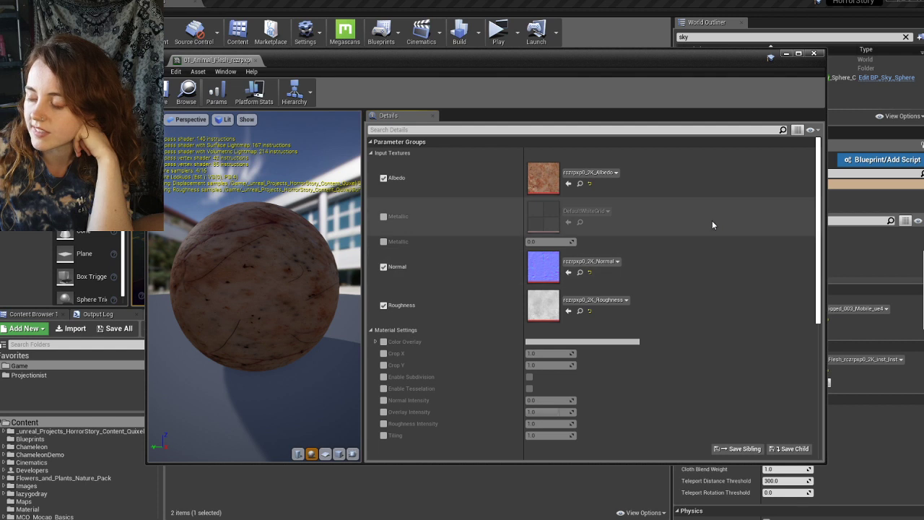
scroll(711, 253, down, 1)
scroll(645, 255, down, 2)
scroll(648, 257, up, 3)
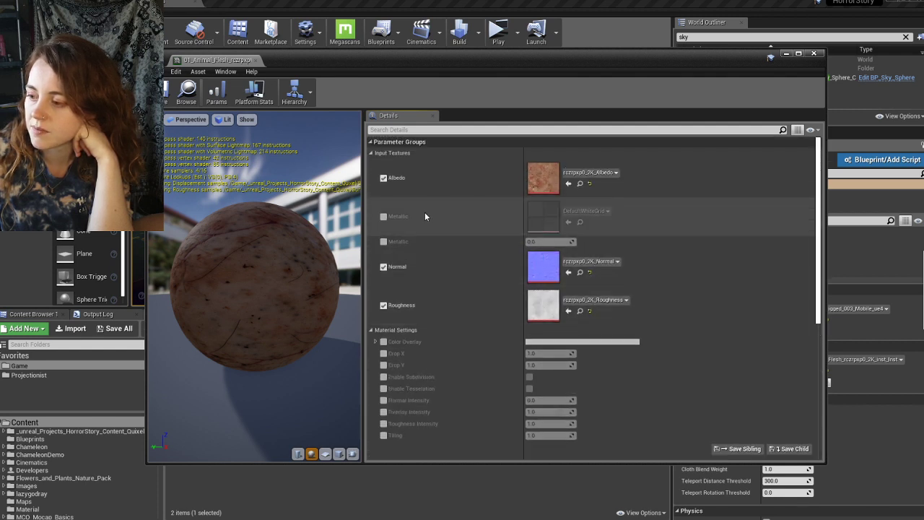
- Try DefaultVolumeTexture as the flesh instance's Metallic texture, then undo it and disable the Metallic texture override
click(383, 217)
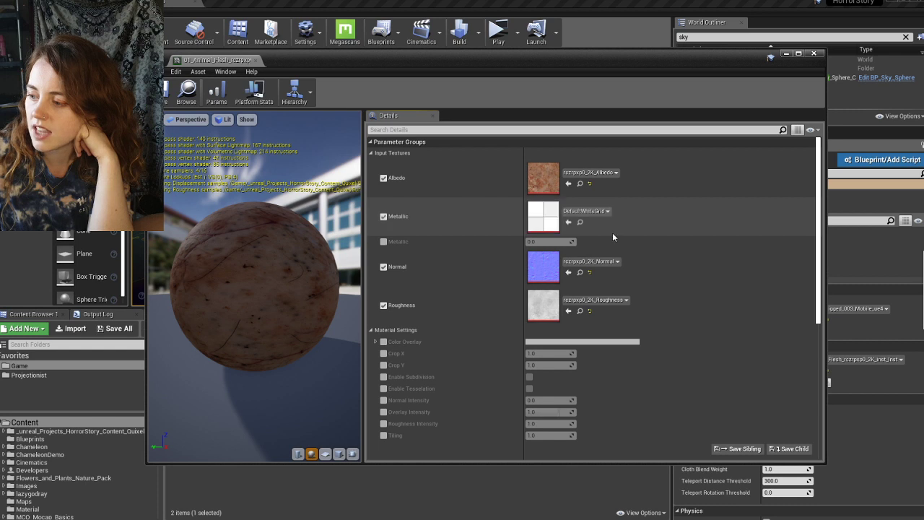
click(581, 212)
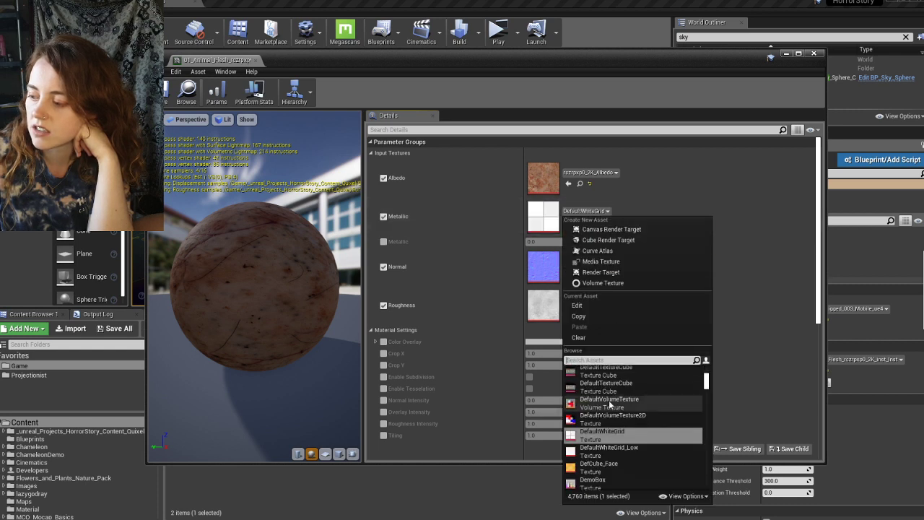
click(609, 403)
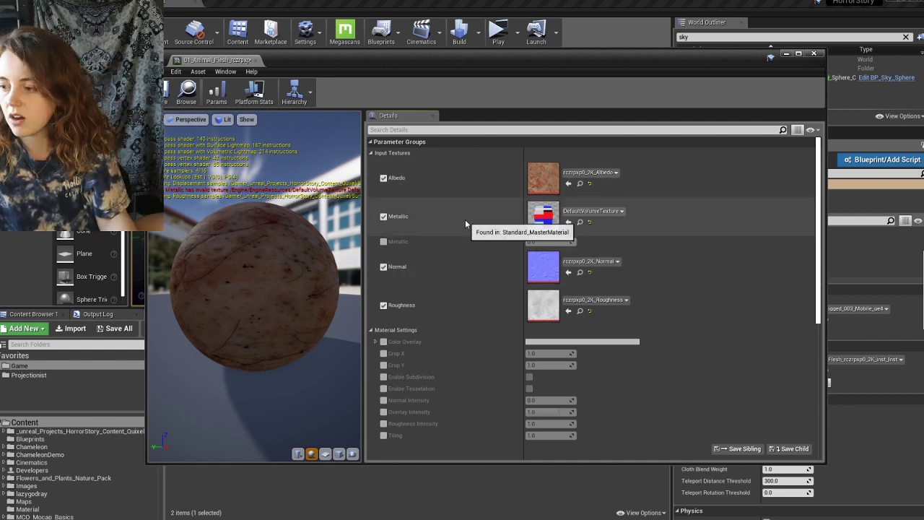
key(ctrl+z)
click(383, 216)
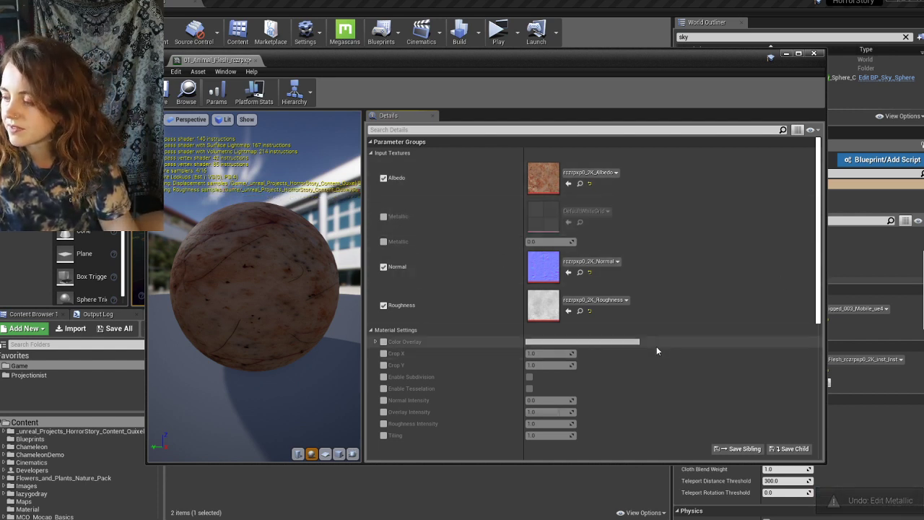
- Examine the original flesh instance's property overrides and input textures, and close its editor
scroll(656, 351, down, 8)
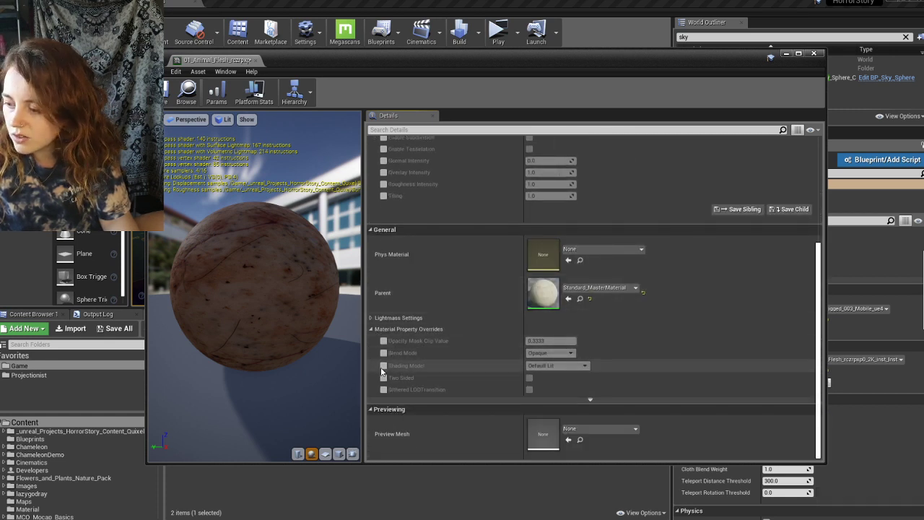
scroll(628, 326, up, 4)
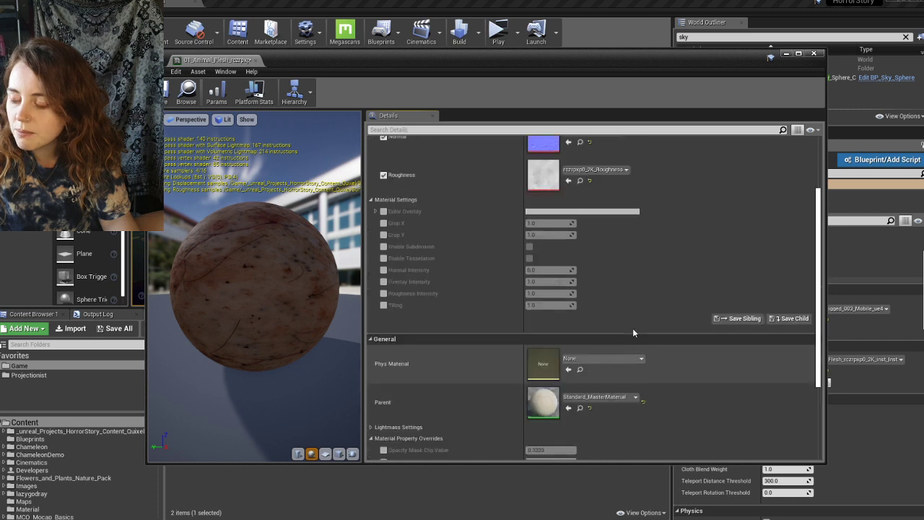
scroll(642, 318, up, 2)
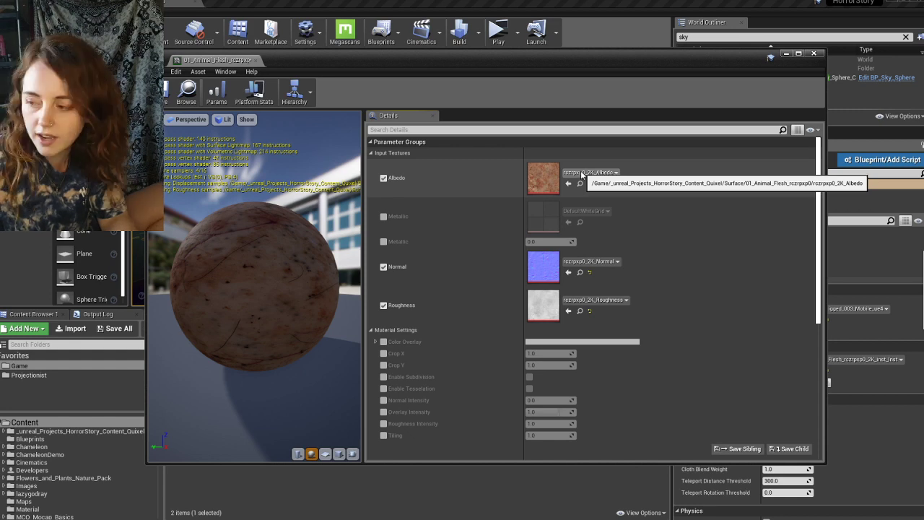
click(814, 54)
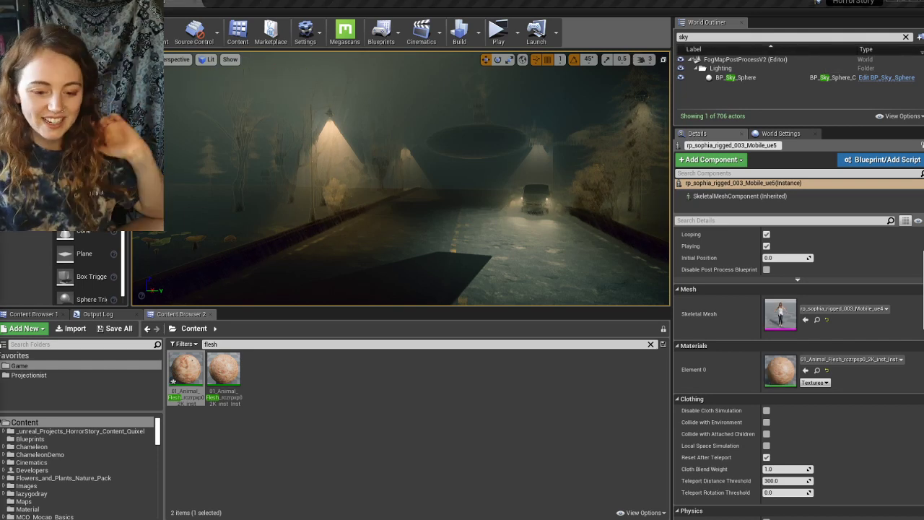
- Clear the "sky" search filter from the World Outliner so all level actors are listed
right_drag(498, 187, 628, 187)
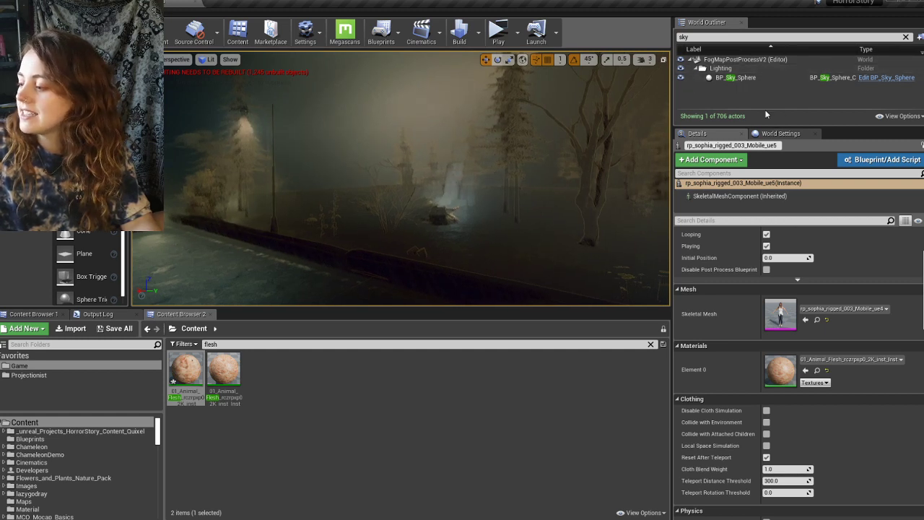
click(695, 68)
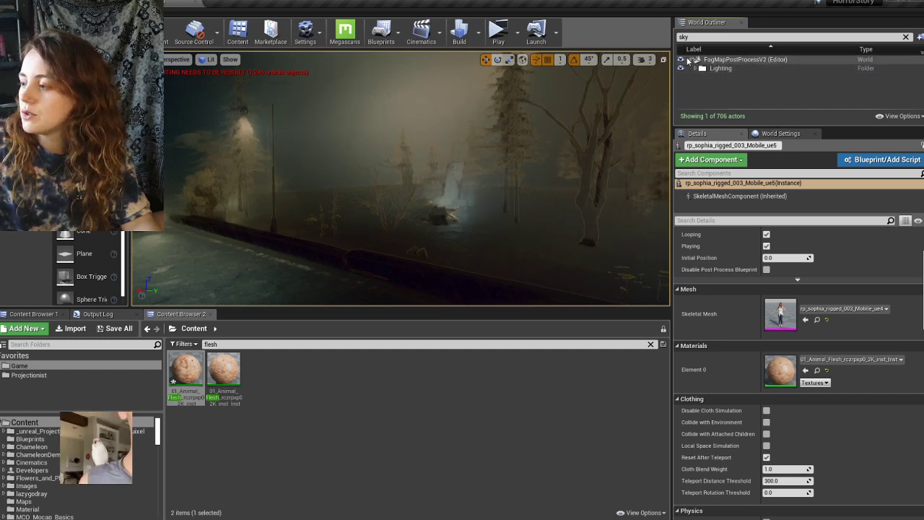
click(690, 60)
drag(695, 37, 638, 37)
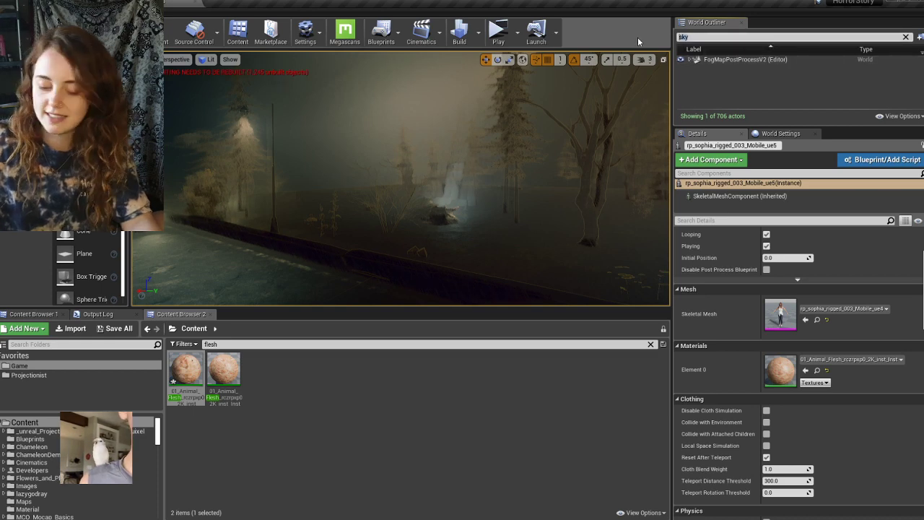
key(BackSpace)
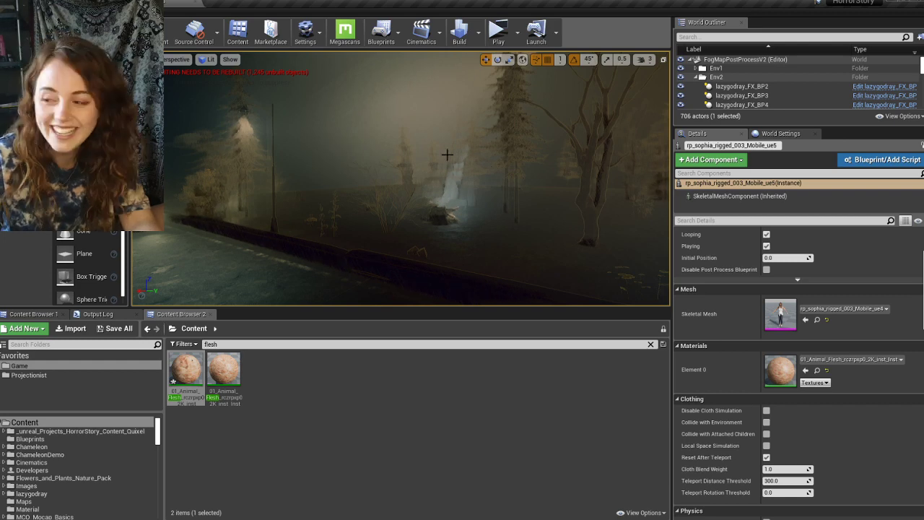
- Delete the flesh-textured test plane standing on the road
right_drag(461, 161, 318, 162)
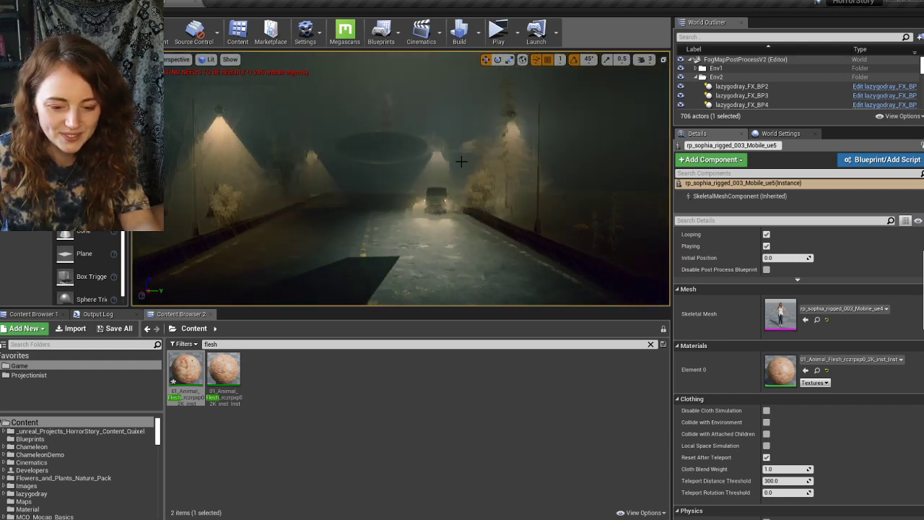
right_drag(461, 162, 581, 161)
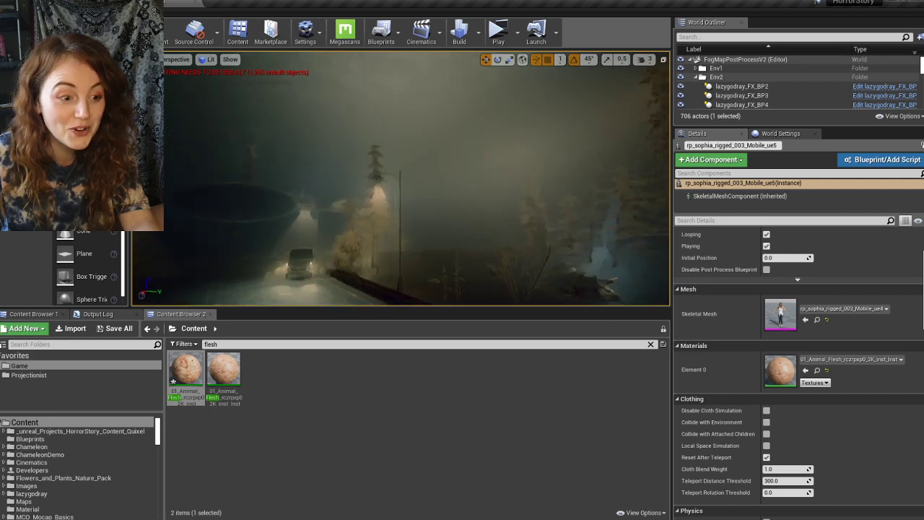
right_drag(400, 178, 505, 180)
key(w)
key(s)
mouse_move(440, 175)
right_down()
mouse_move(519, 198)
mouse_move(534, 231)
mouse_move(440, 175)
right_up()
click(327, 115)
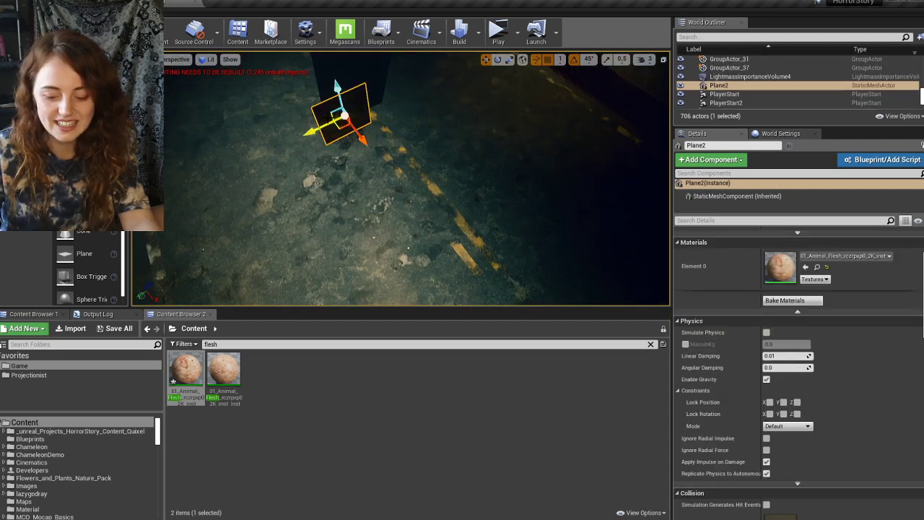
key(Delete)
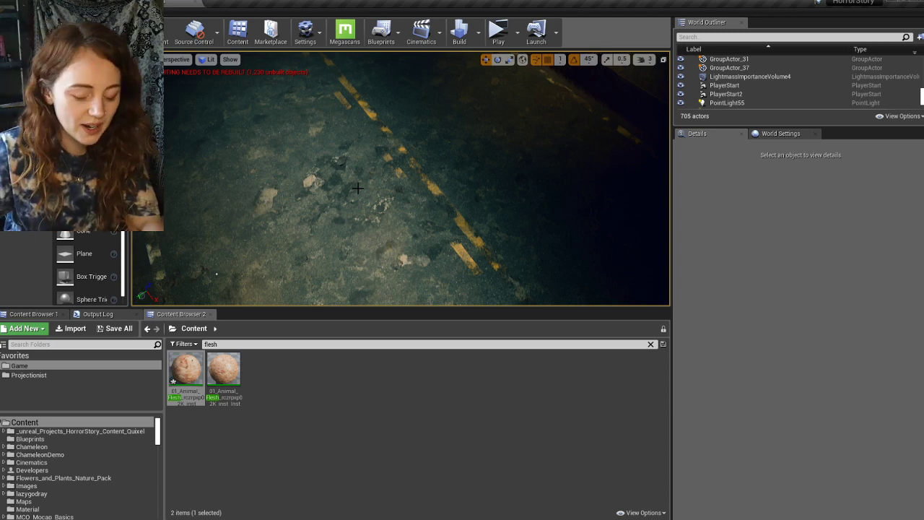
- Examine the foggy road scene around the parked car, the street lamps and the distant figures
right_drag(297, 166, 485, 76)
key(w)
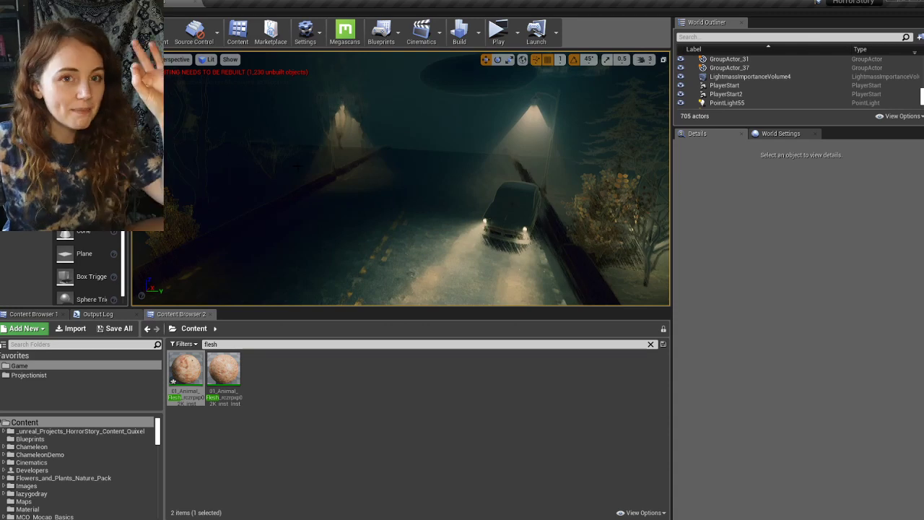
key(w)
right_drag(296, 166, 175, 182)
key(w)
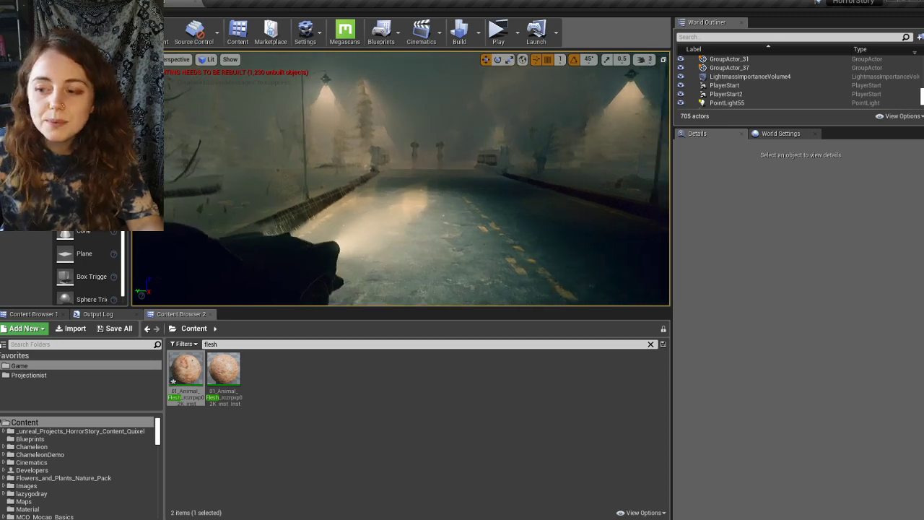
key(s)
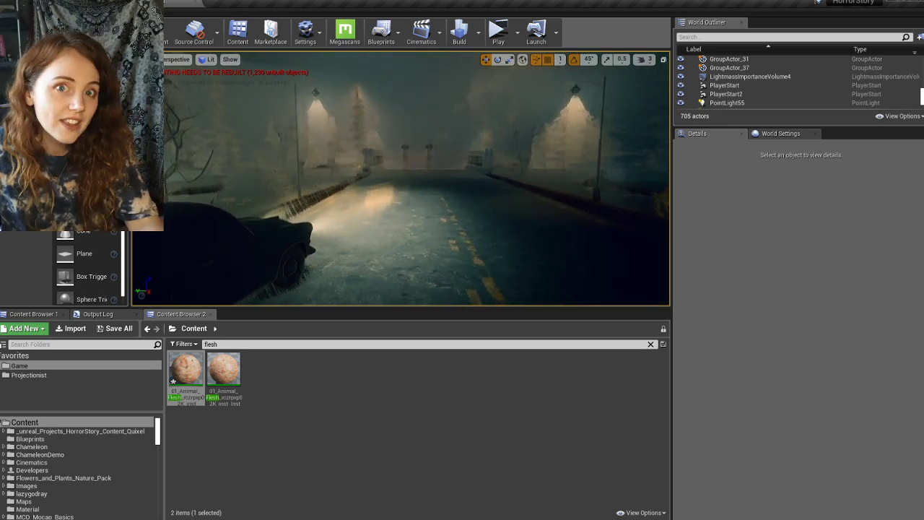
right_drag(401, 178, 418, 185)
key(d)
key(d)
right_drag(503, 176, 450, 187)
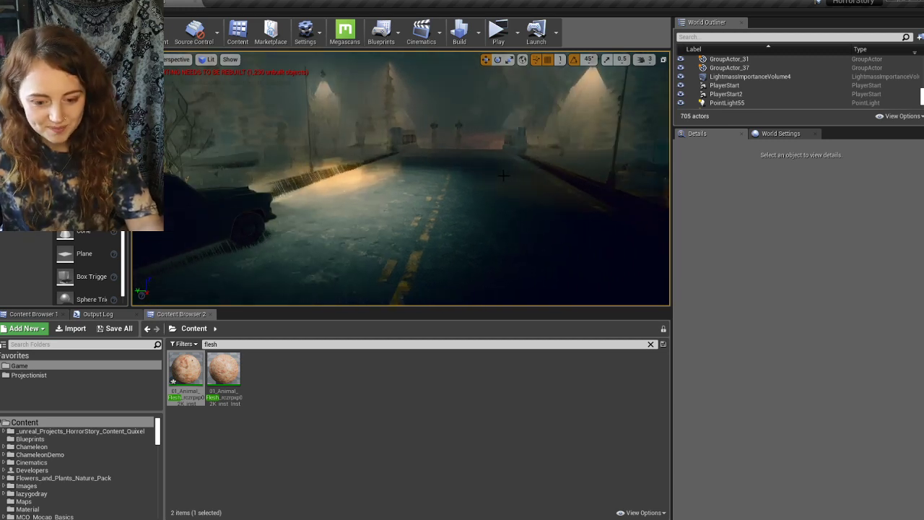
right_drag(503, 176, 516, 224)
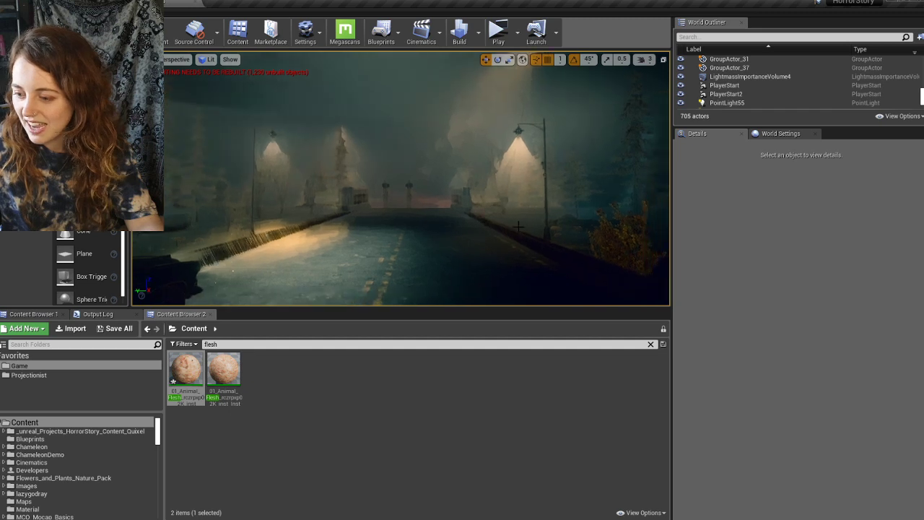
- Save the modified original flesh material instance
right_click(188, 375)
mouse_move(215, 250)
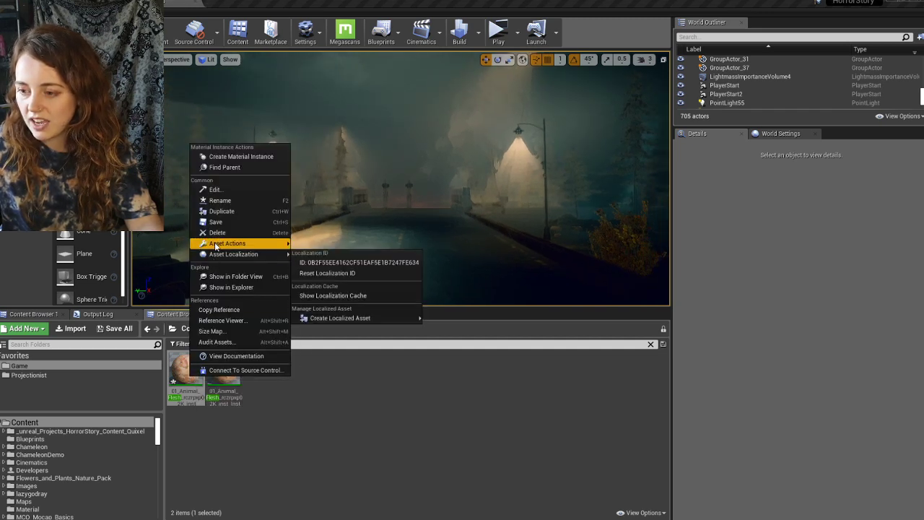
click(218, 223)
- Enlarge the World Outliner list, collapse the Env2 folder and look through the actors in Env1
right_drag(433, 180, 376, 191)
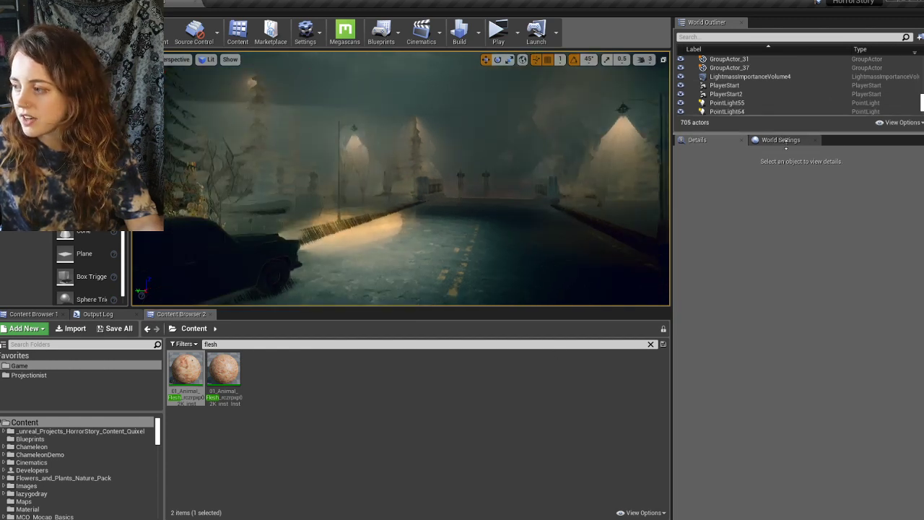
drag(786, 133, 783, 264)
scroll(908, 69, up, 10)
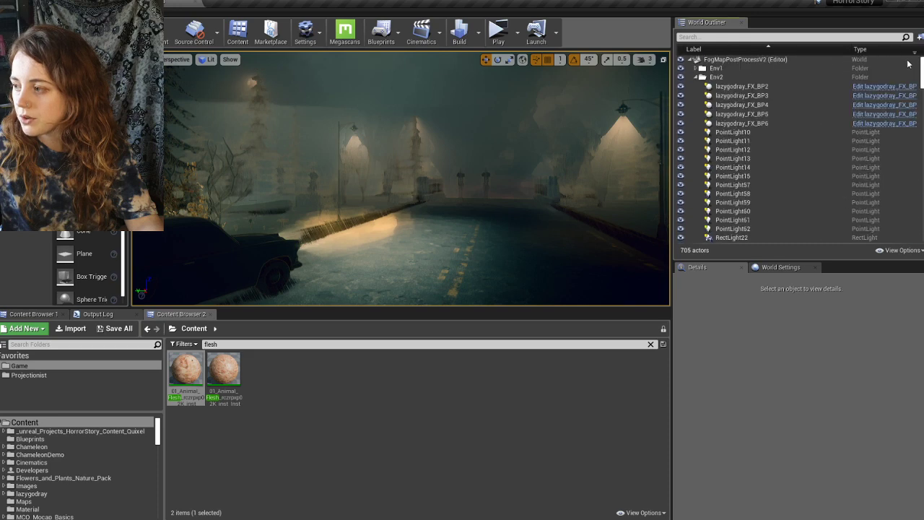
click(696, 77)
click(696, 68)
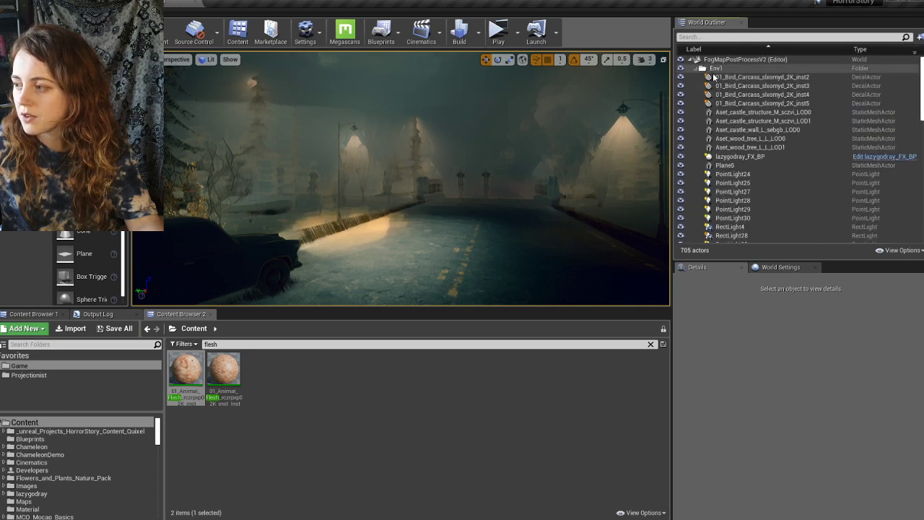
click(747, 138)
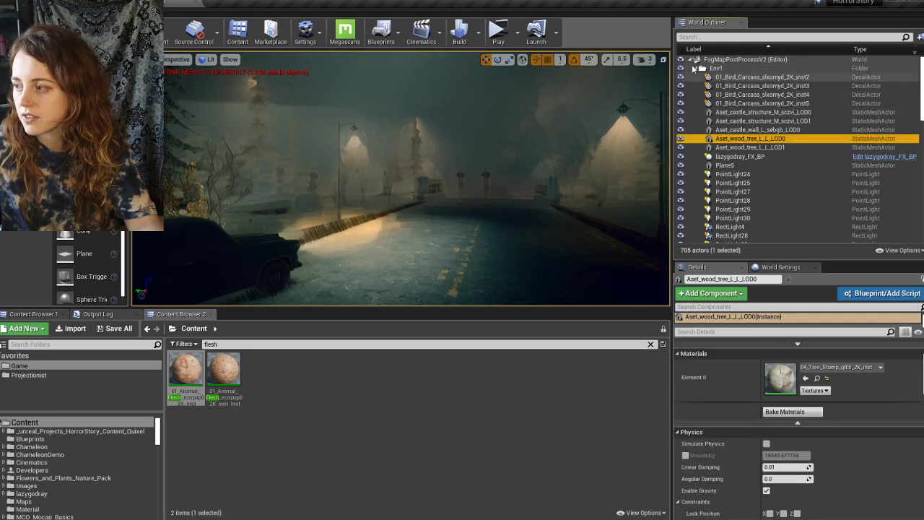
click(695, 68)
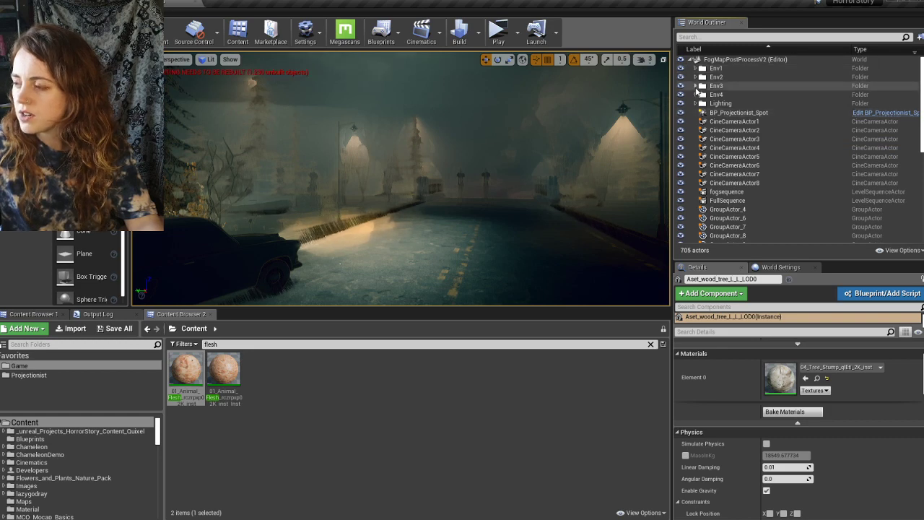
- Select Aset_chapel_structure_M_sbuvk_LOD6 in the Env3 folder and view the cobblestone alley environment
click(695, 86)
click(758, 138)
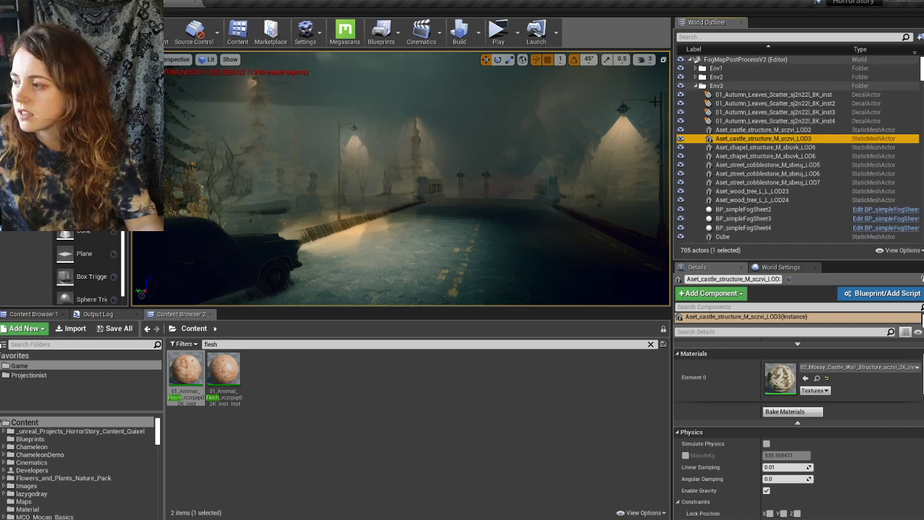
click(696, 86)
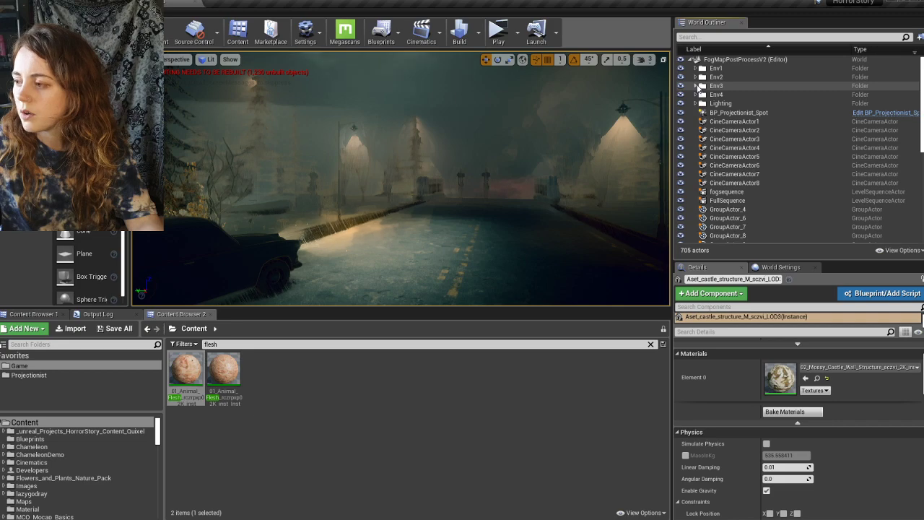
click(697, 86)
click(765, 156)
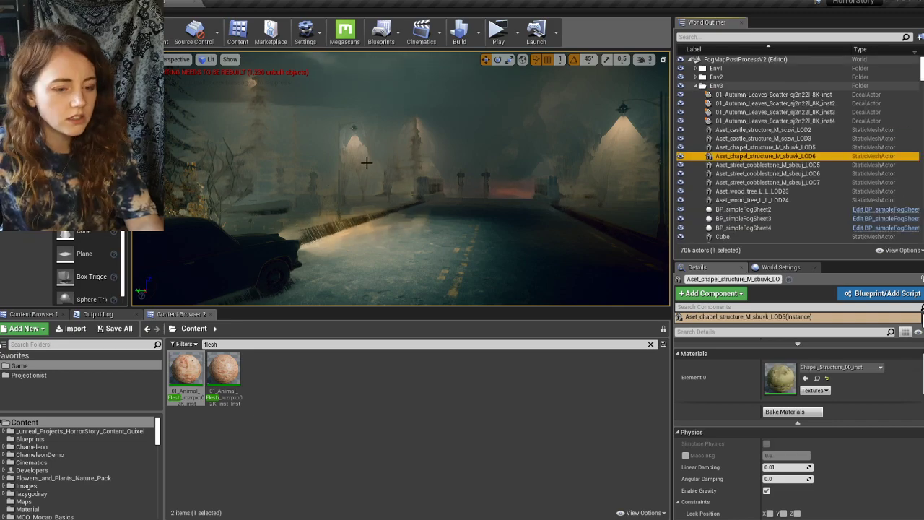
right_drag(393, 158, 399, 158)
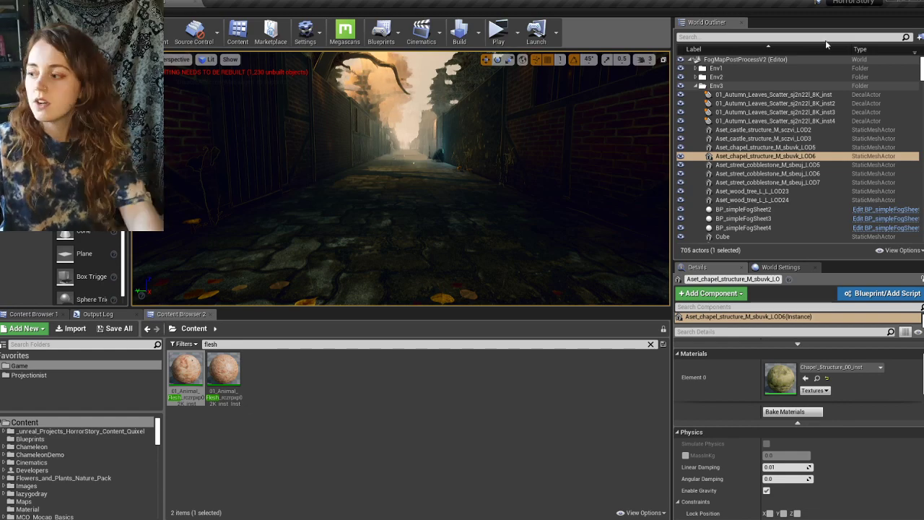
- Select PointLight11 in the Env2 folder and bring the view back to the foggy road
click(695, 77)
click(748, 140)
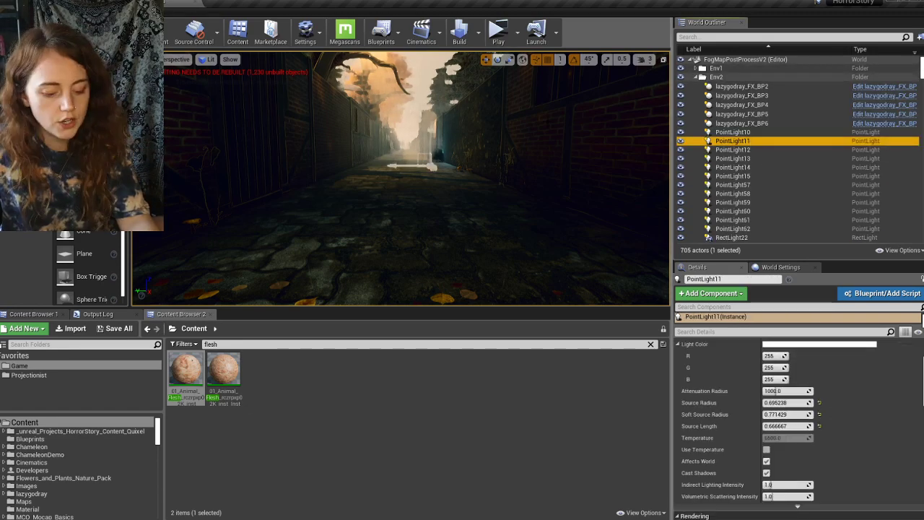
right_drag(450, 158, 656, 159)
right_drag(416, 178, 295, 201)
- Select the car's headlight point light and inspect how it lights the road, continuing up to the street lamp
click(309, 217)
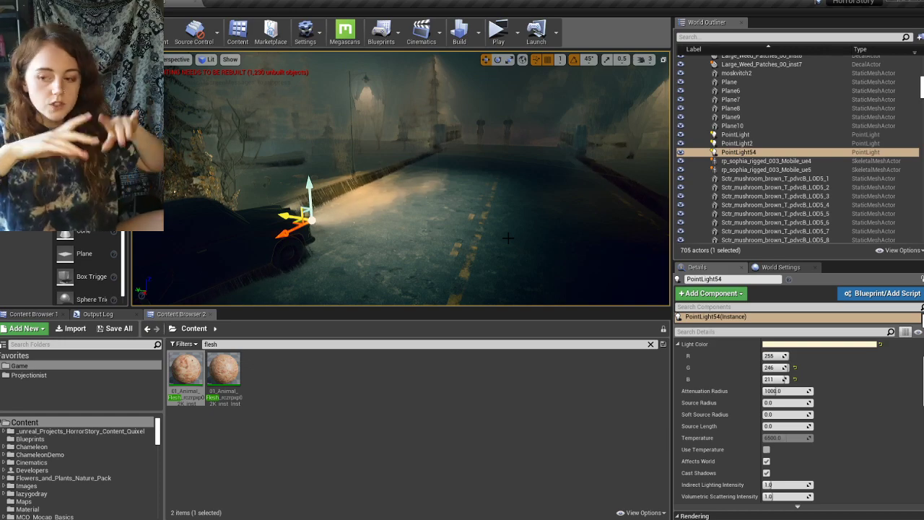
right_drag(508, 238, 549, 225)
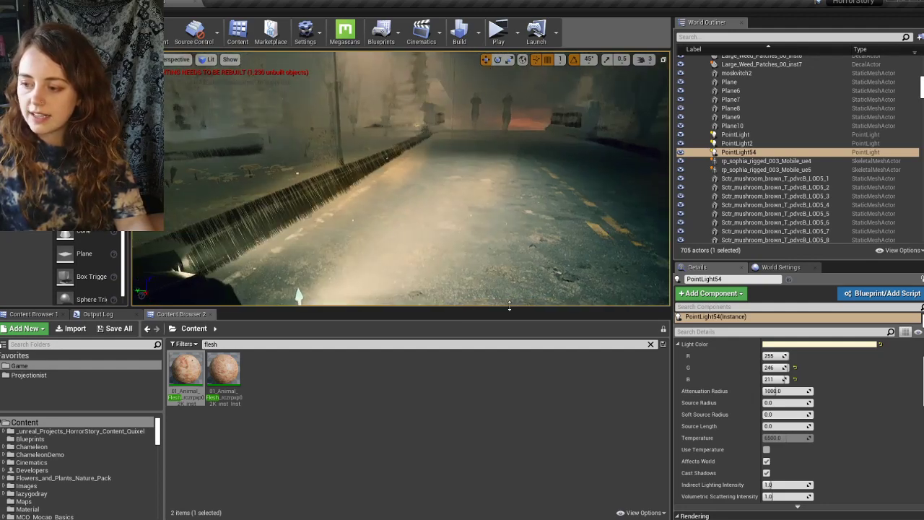
right_drag(455, 176, 439, 199)
key(s)
key(w)
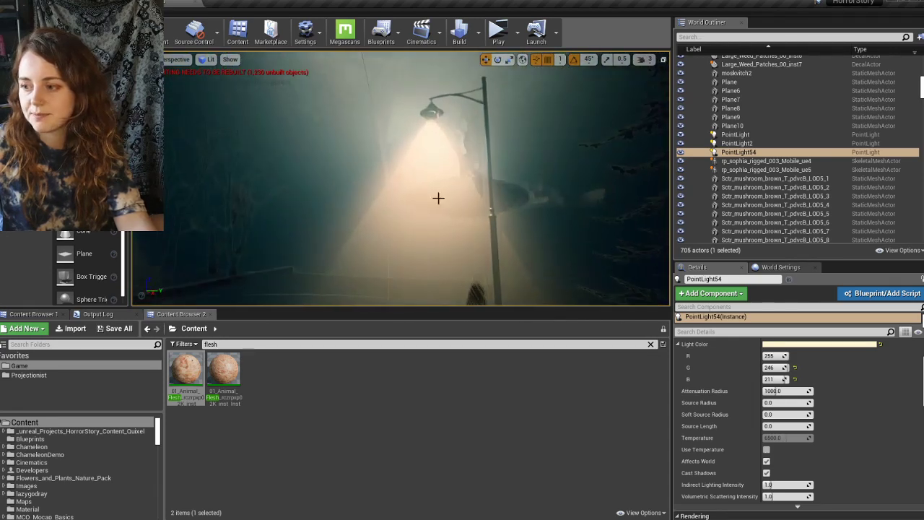
- Select the spotlight inside the street lamp and examine its light cone against the sky
click(396, 115)
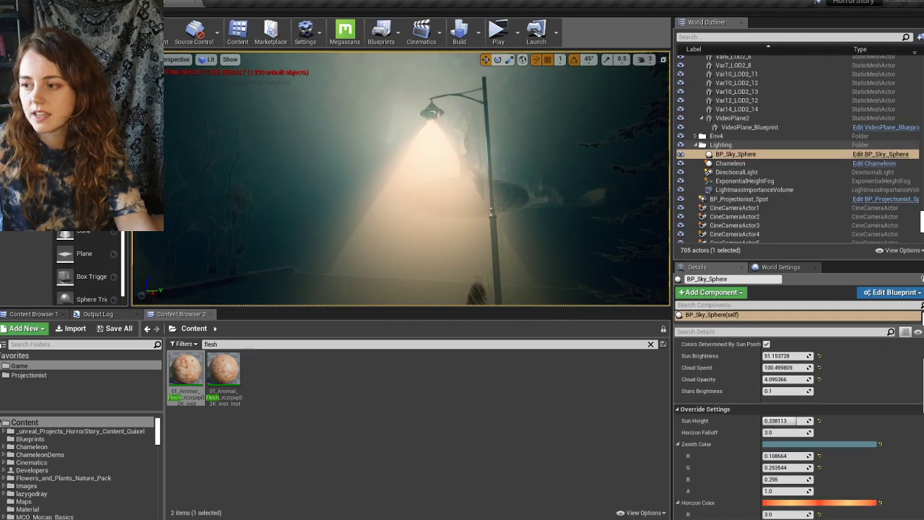
click(451, 119)
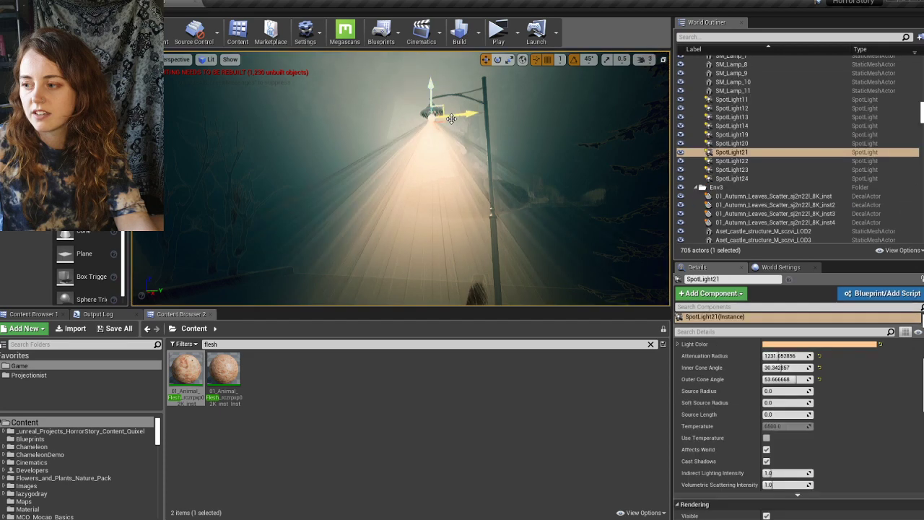
click(399, 109)
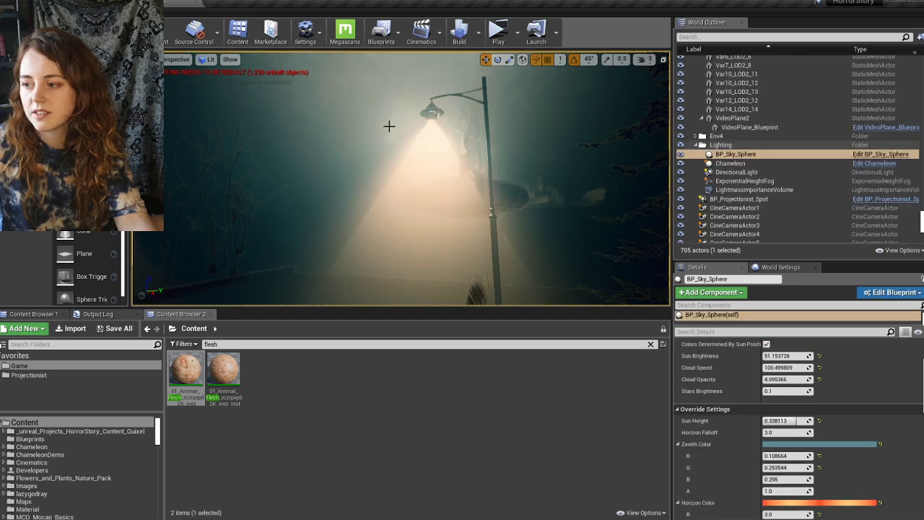
right_drag(381, 144, 661, 180)
- Check the road planes, filter the World Outliner by "rect" and inspect several rect lights in Env3, ending on RectLight15
click(332, 142)
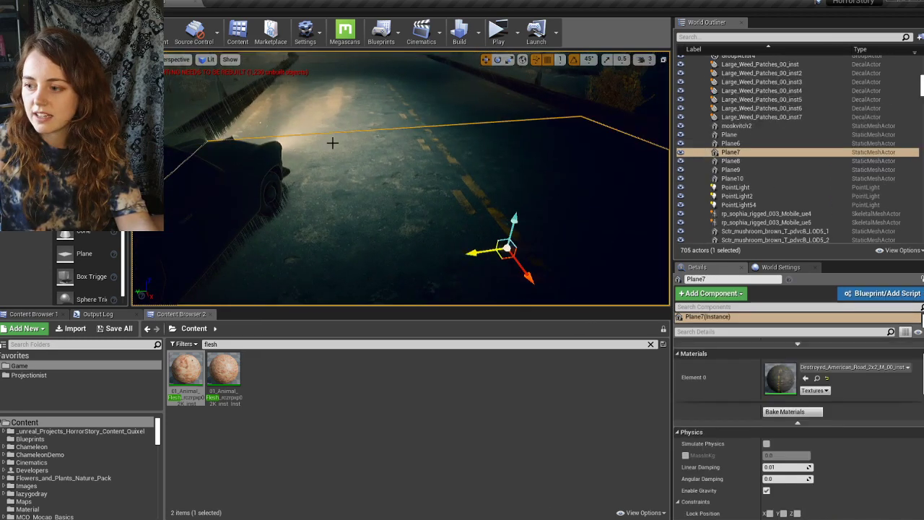
click(356, 111)
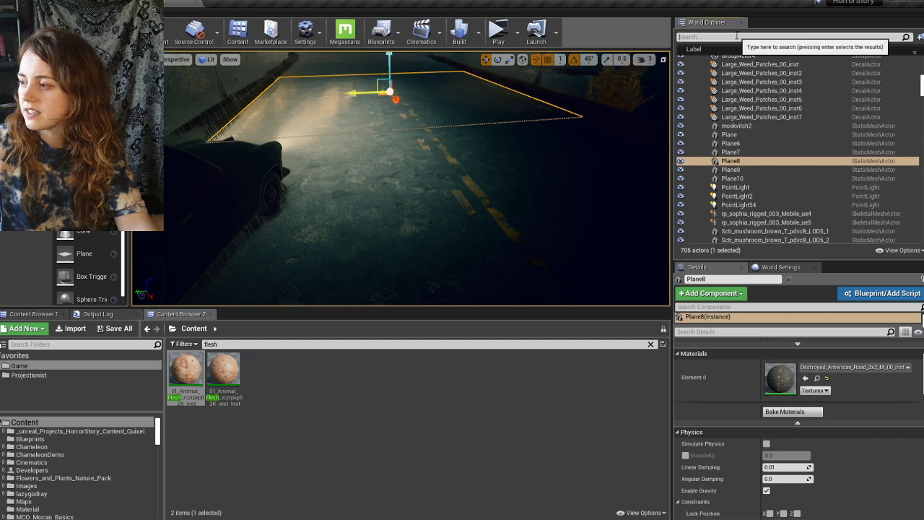
click(736, 36)
text(rect)
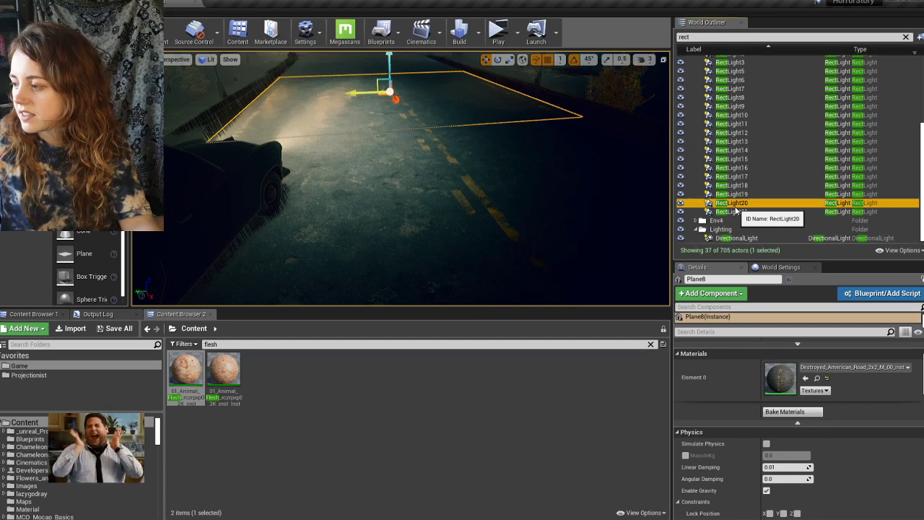
click(732, 204)
click(731, 177)
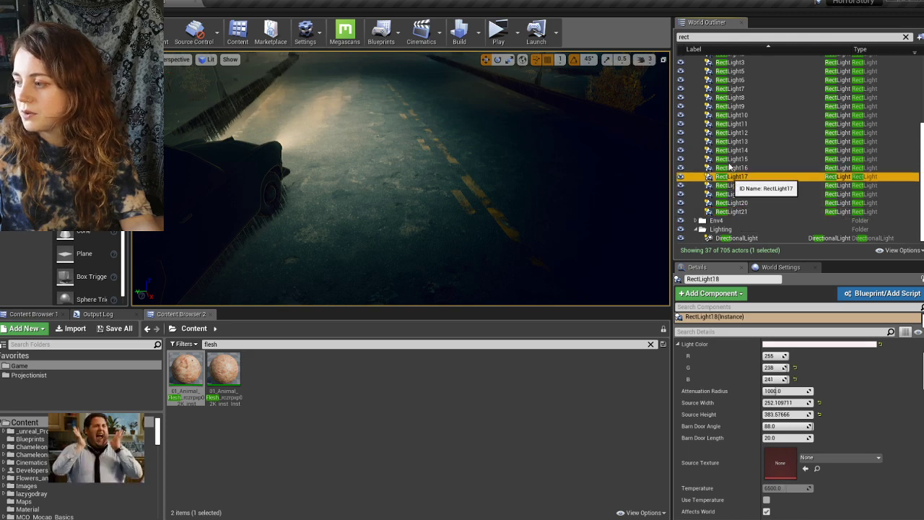
click(731, 159)
right_drag(476, 164, 408, 160)
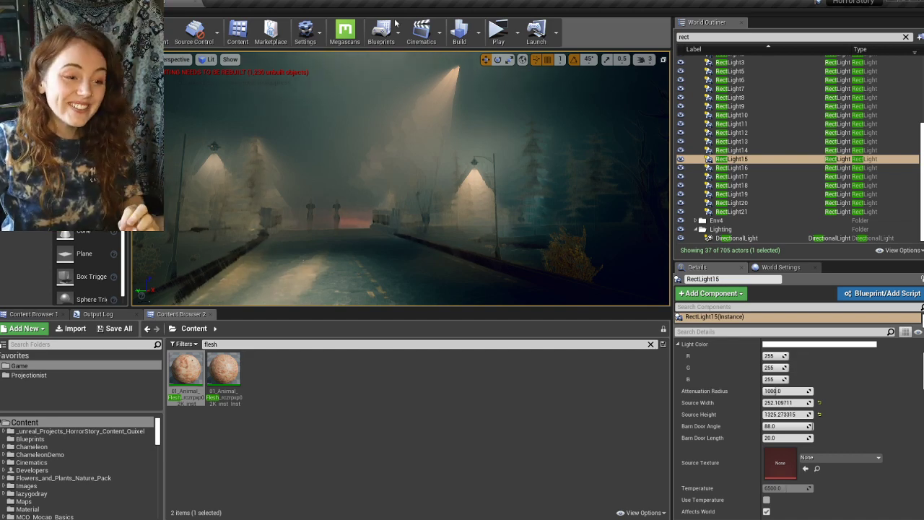
- Select RectLight24 in the Env2 folder and focus the view on it
scroll(785, 157, up, 5)
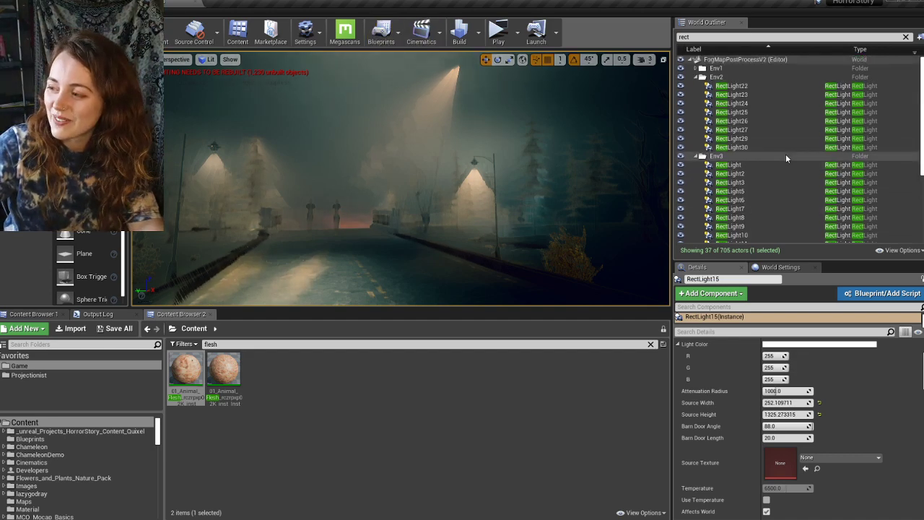
click(744, 103)
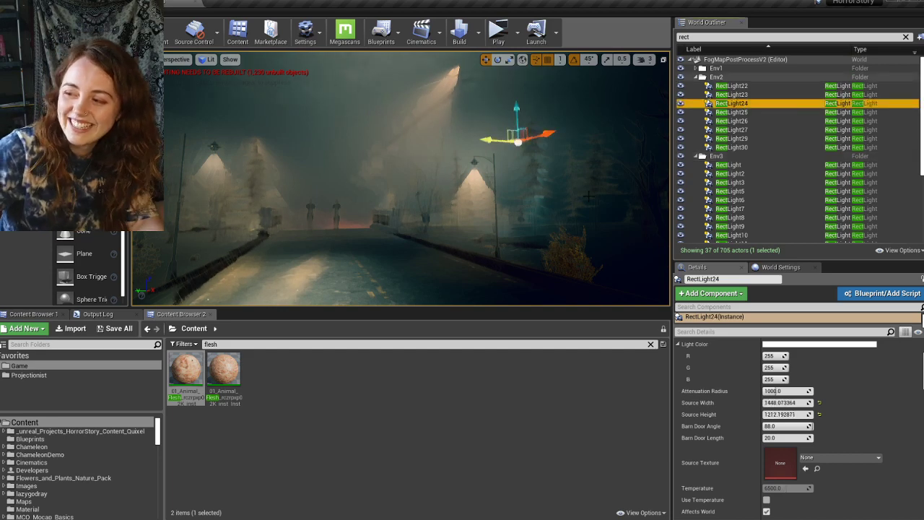
right_drag(508, 209, 448, 209)
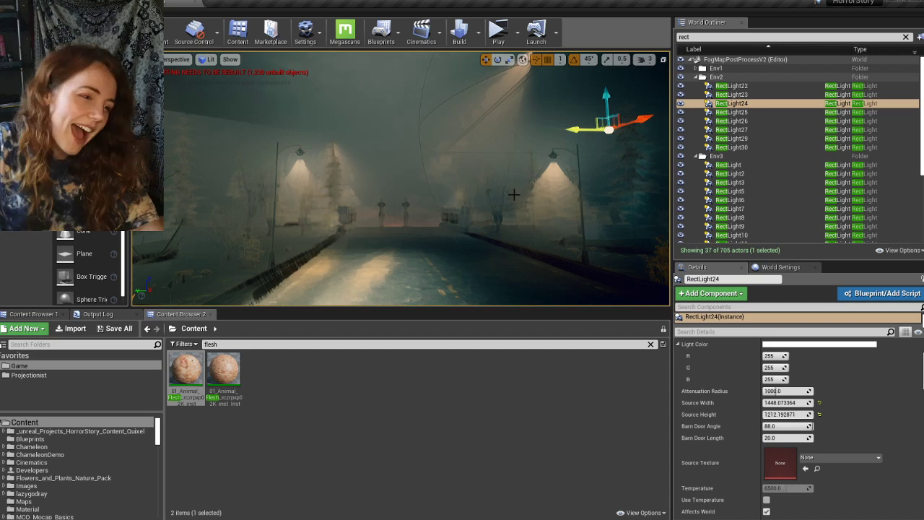
key(f)
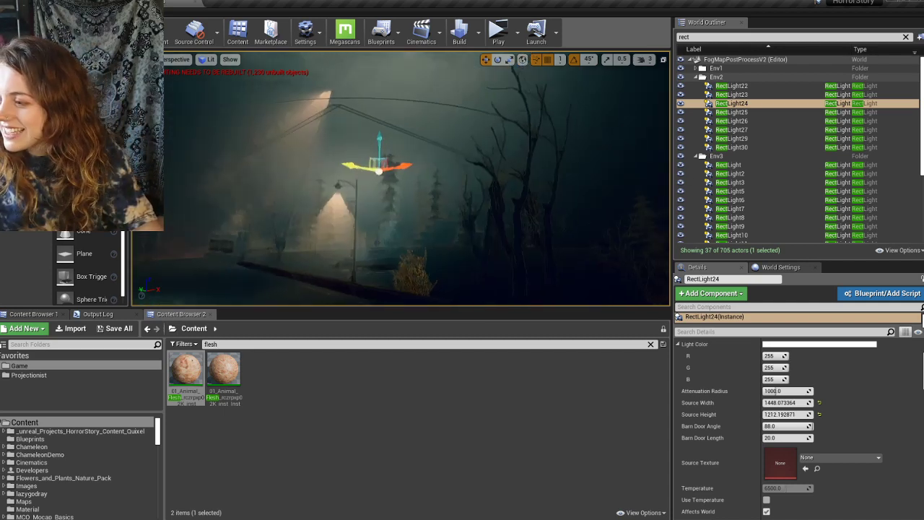
- Go through the lower Env2 rect lights from RectLight25 to RectLight30 and examine their effect on the road and trees
right_drag(653, 171, 516, 171)
key(Down)
key(Down)
key(Down)
key(Down)
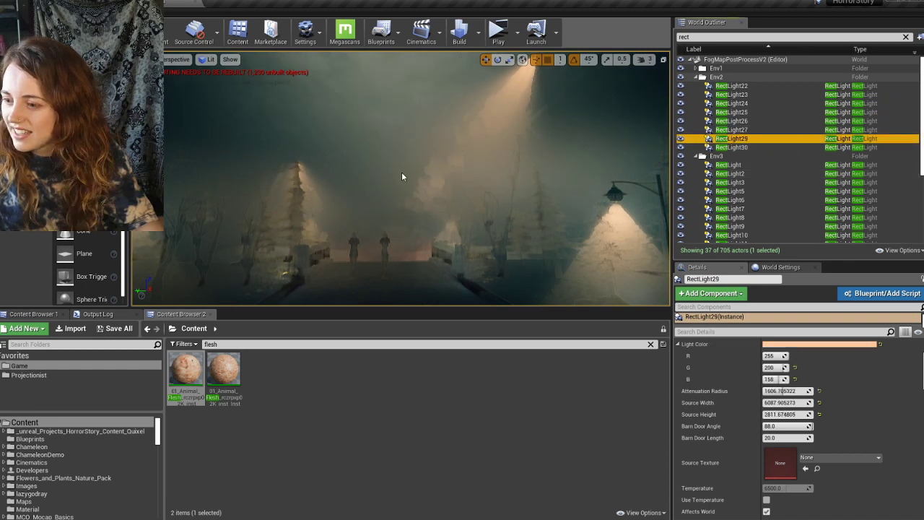
click(736, 114)
right_drag(613, 145, 638, 171)
click(736, 140)
click(735, 148)
right_drag(570, 139, 552, 235)
- Select the Env2 rect lights one by one from RectLight22 to RectLight29, and focus the view on RectLight30
click(732, 85)
click(733, 94)
click(737, 103)
click(739, 112)
click(740, 121)
click(739, 130)
click(739, 139)
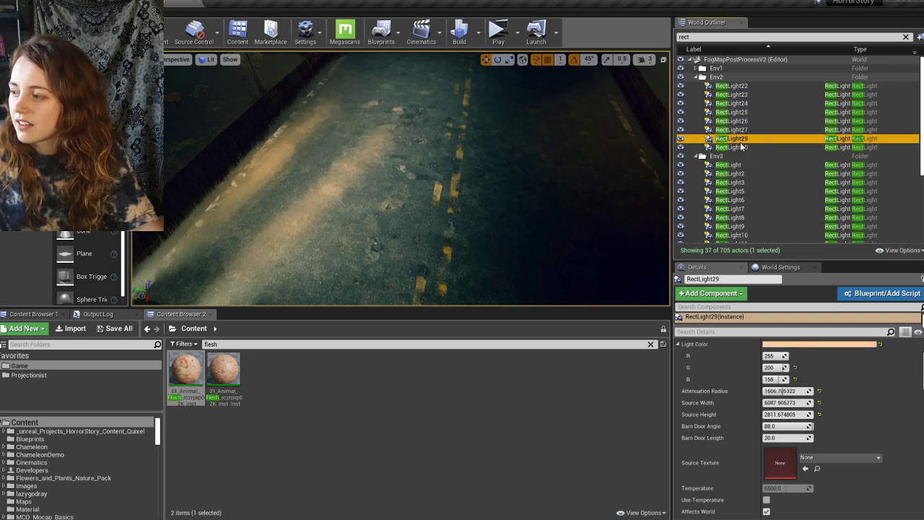
double_click(738, 146)
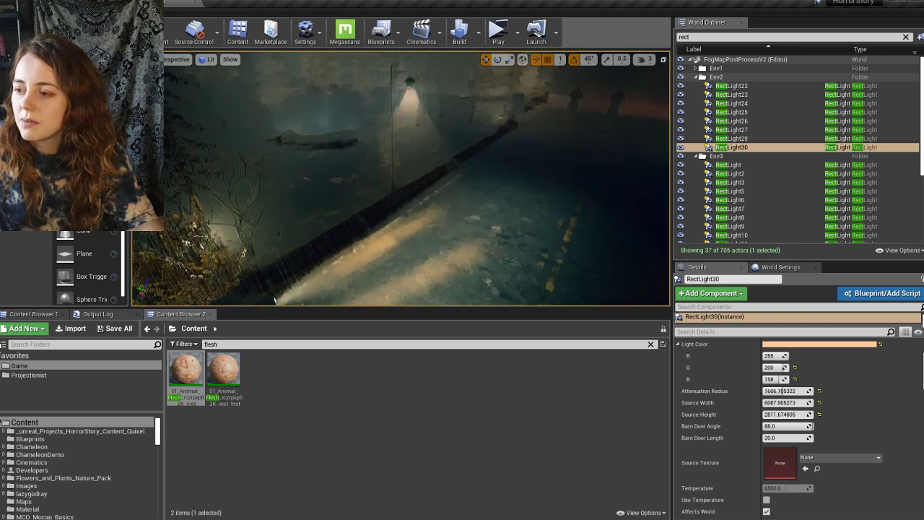
right_drag(400, 181, 394, 200)
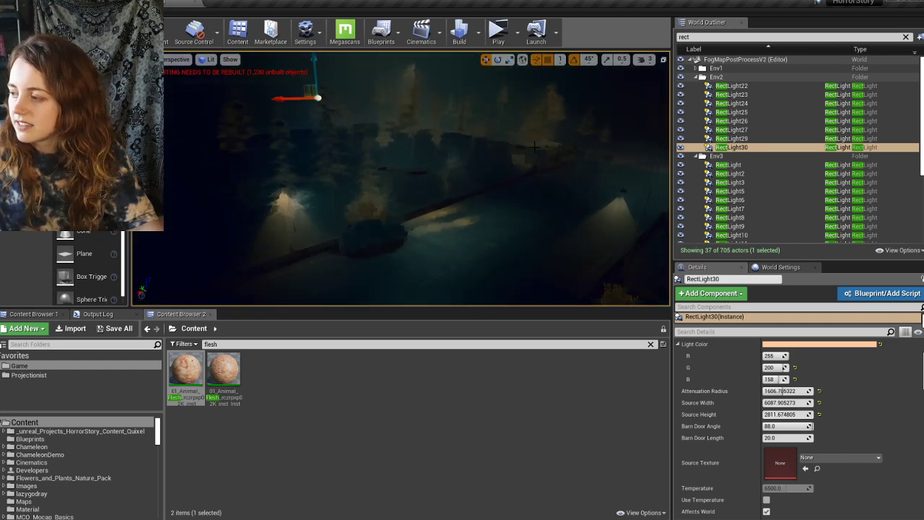
- Go back up the Env2 rect lights to RectLight24, focus on it and examine the road around it from above
click(727, 138)
click(727, 130)
click(723, 121)
click(724, 112)
click(723, 103)
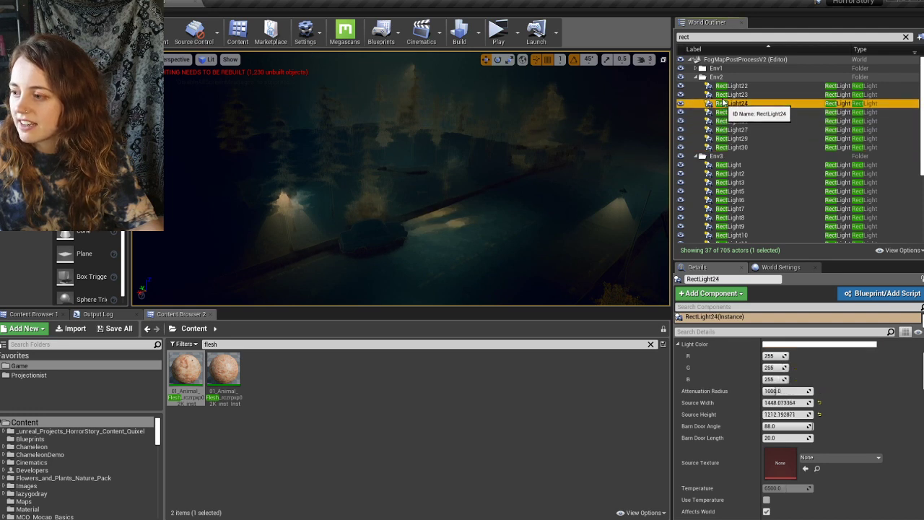
double_click(723, 103)
right_drag(401, 179, 338, 219)
key(w)
key(s)
key(a)
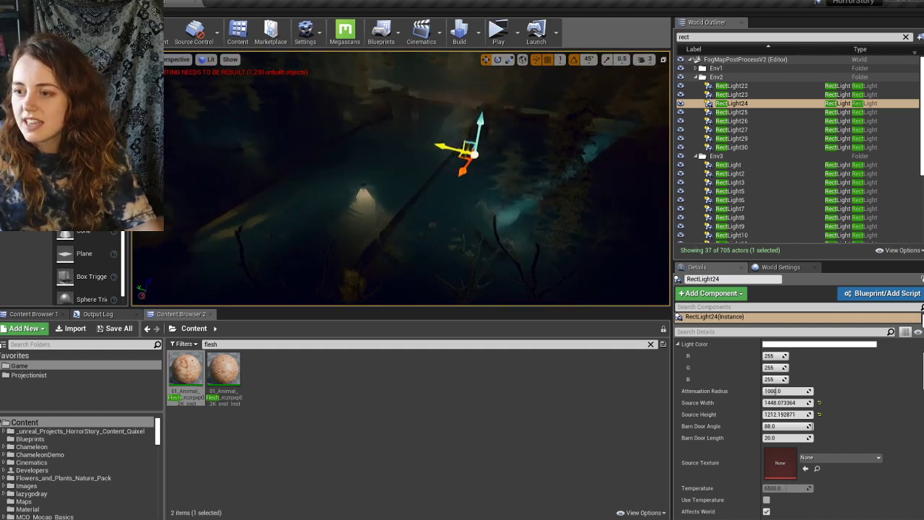
- Display the viewport as Unlit to examine the area around RectLight24, and return it to Lit
click(210, 60)
click(225, 81)
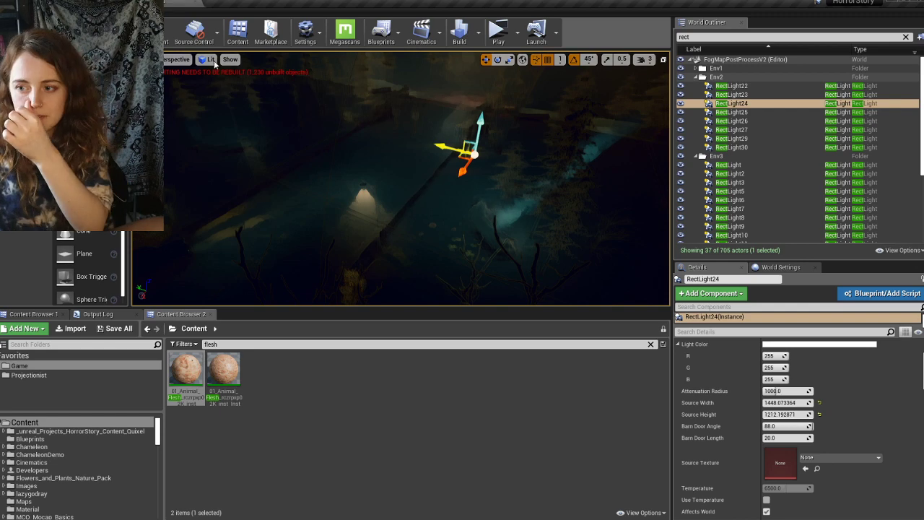
click(215, 64)
click(223, 92)
key(a)
right_drag(416, 178, 408, 144)
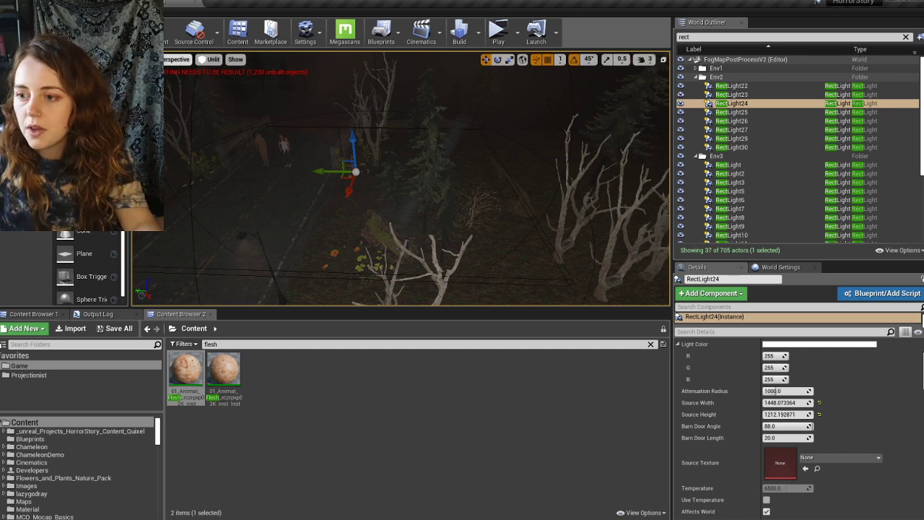
click(211, 61)
click(220, 81)
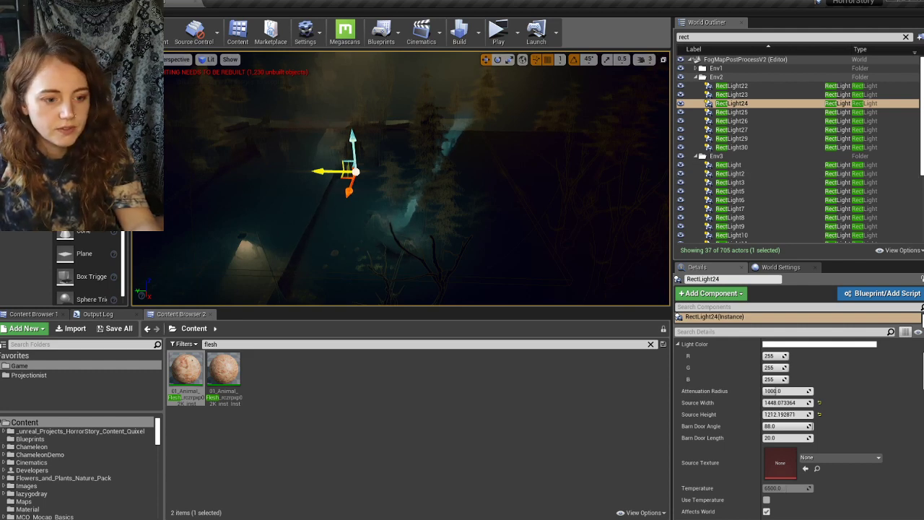
- Hide and show RectLight24 repeatedly to compare the road with and without its light, leaving it visible
click(681, 103)
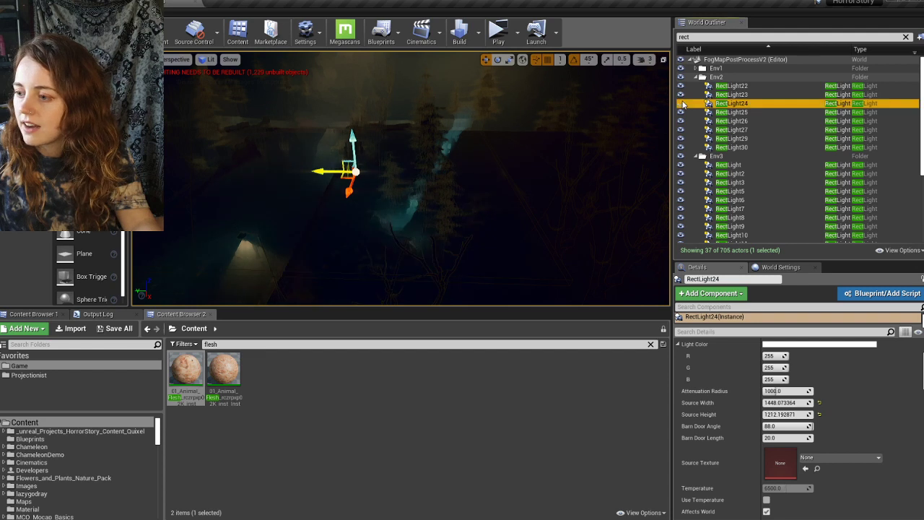
click(682, 103)
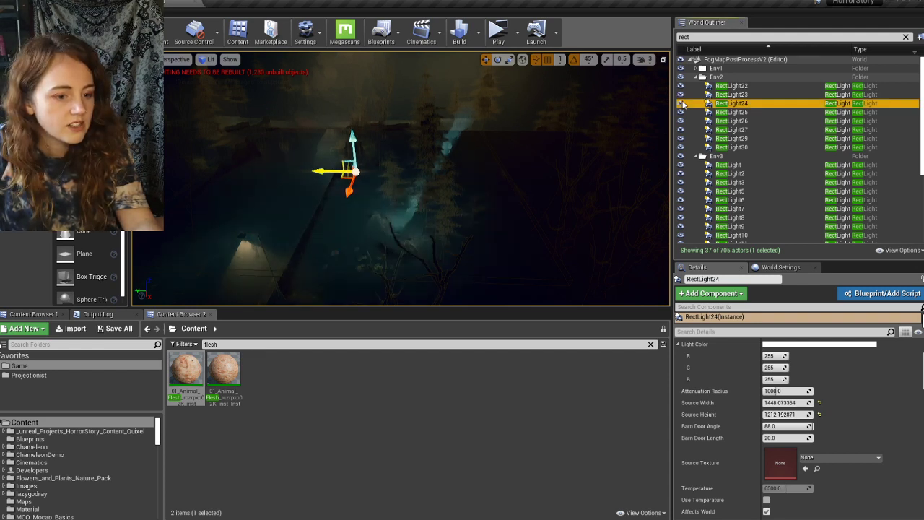
click(681, 103)
click(681, 103)
click(681, 103)
click(682, 103)
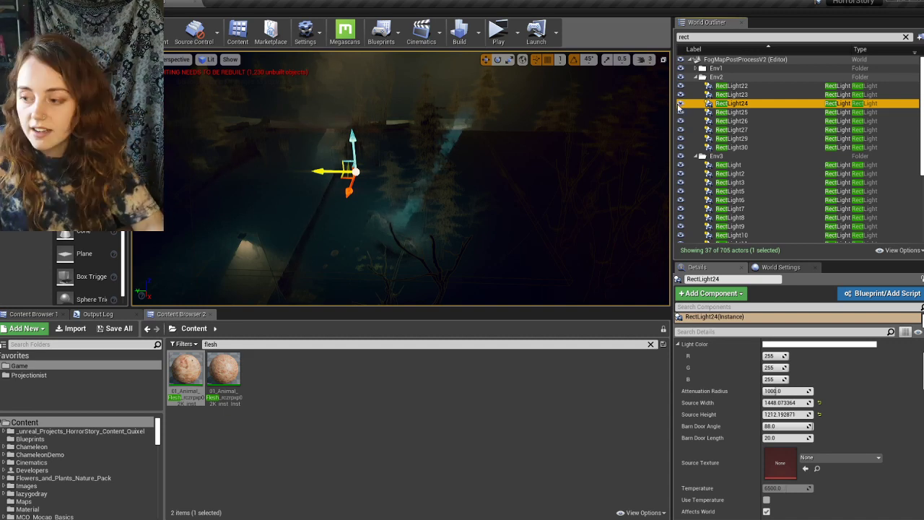
right_drag(438, 182, 361, 177)
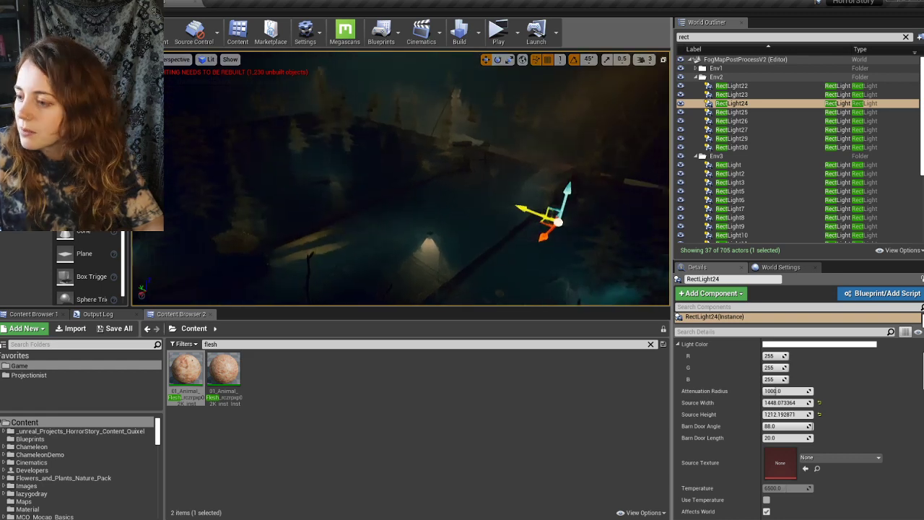
- Focus the view on RectLight29, RectLight30, RectLight27, RectLight26 and RectLight24 in turn to examine what each one lights
click(758, 138)
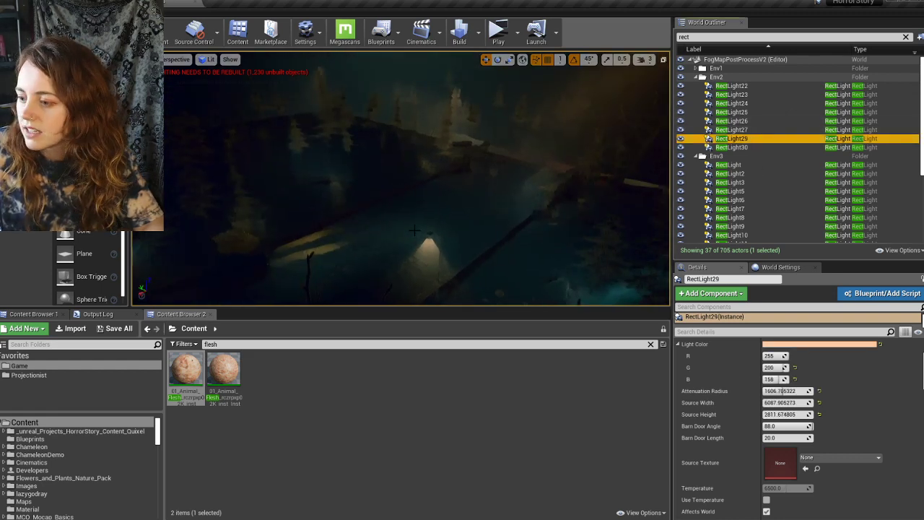
key(f)
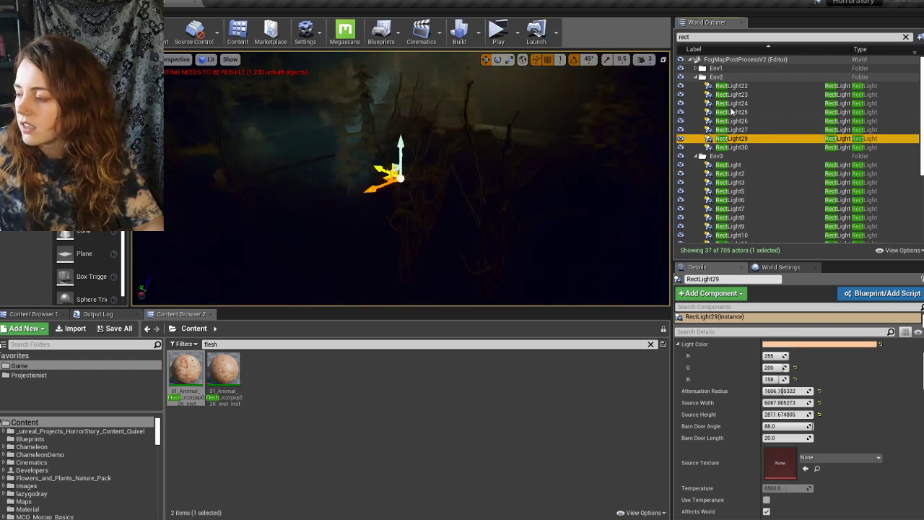
key(Down)
key(f)
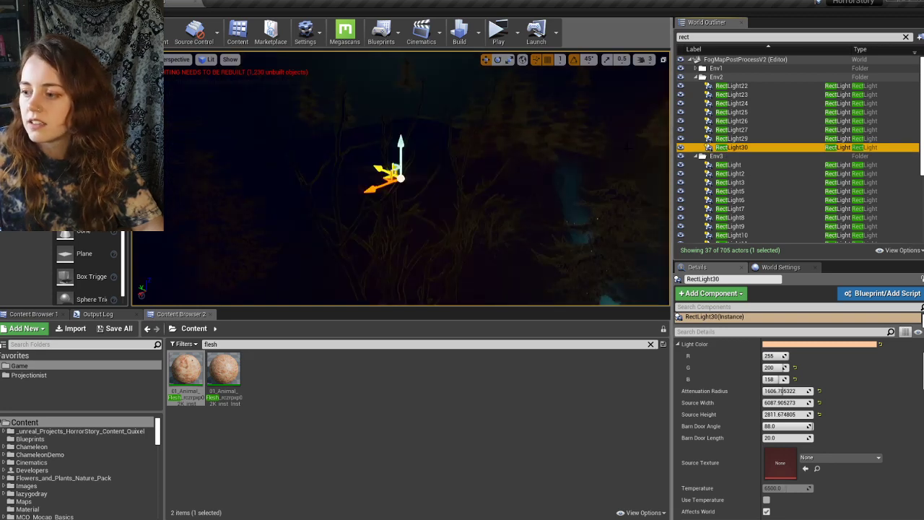
click(751, 129)
key(f)
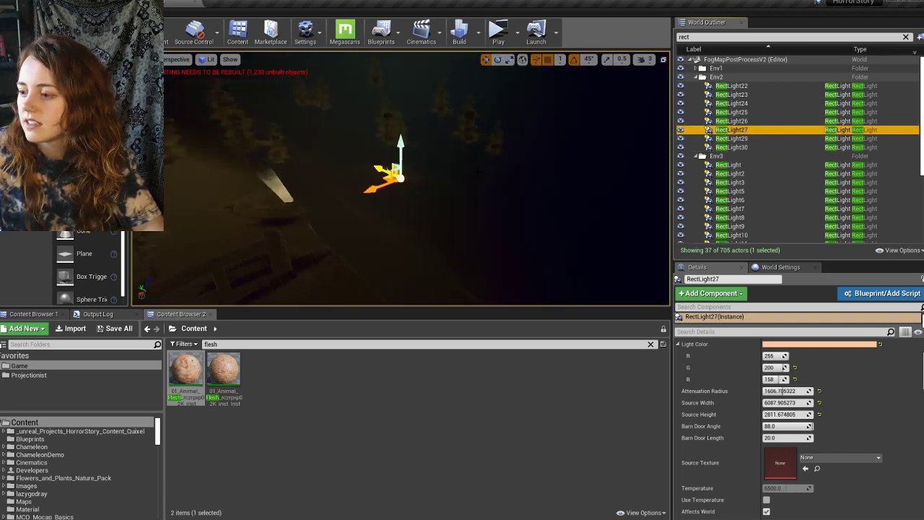
click(729, 121)
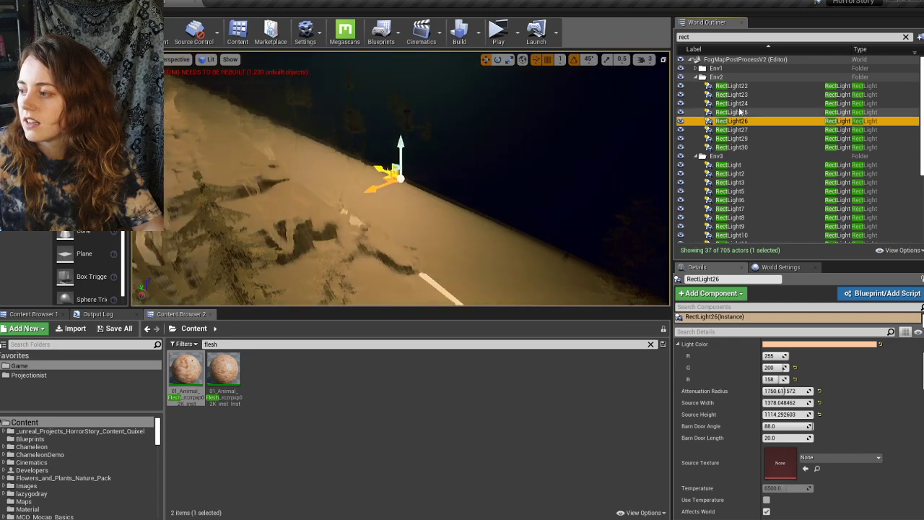
click(732, 104)
key(f)
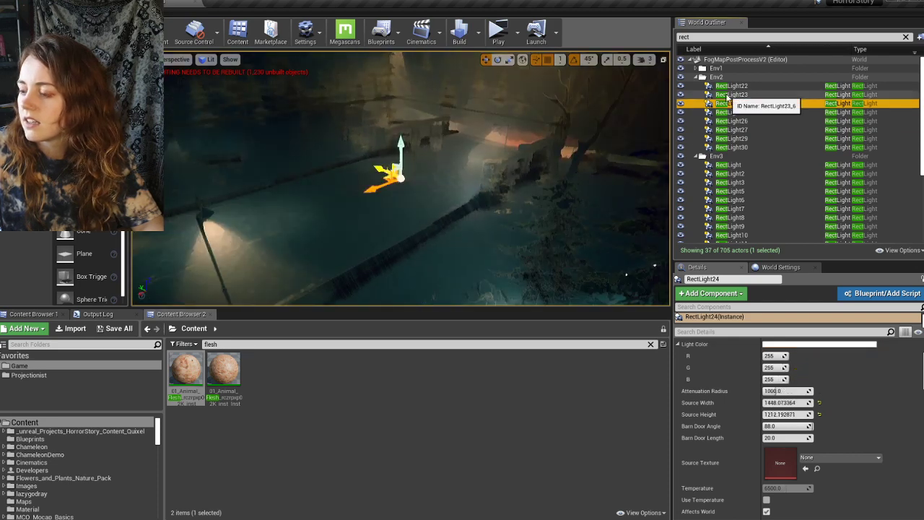
- Focus on RectLight23 and RectLight22 in Env2, and move RectLight22 into the Env1 folder
click(725, 94)
key(f)
click(729, 86)
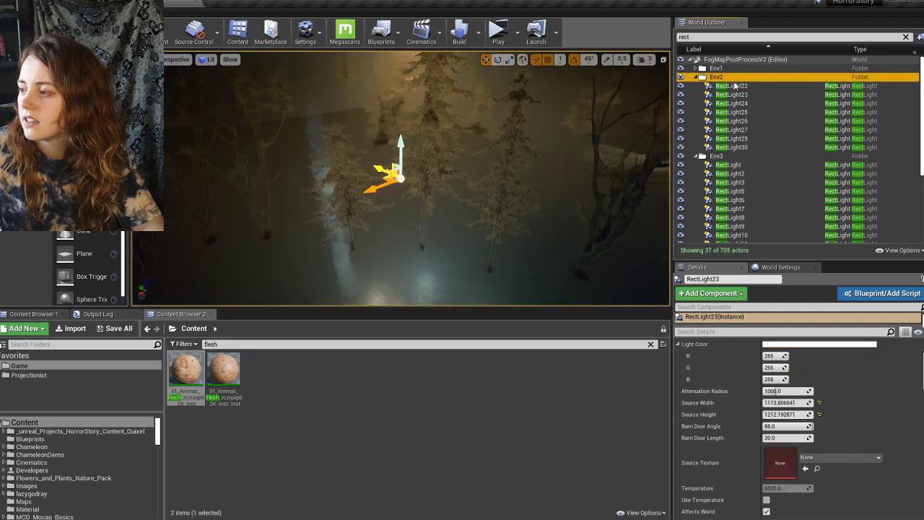
key(f)
right_drag(516, 188, 488, 189)
drag(711, 97, 719, 70)
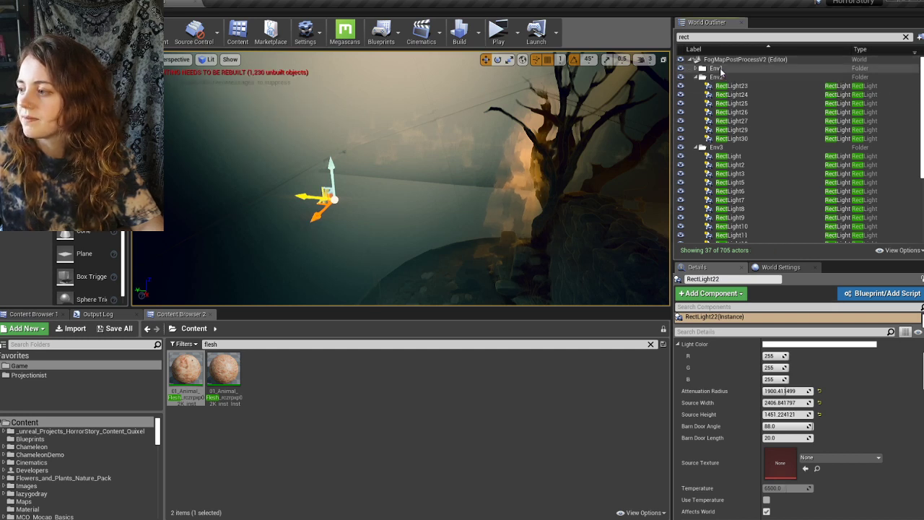
- Focus on RectLight and RectLight2 in the Env3 folder and examine how they light the alley
click(727, 156)
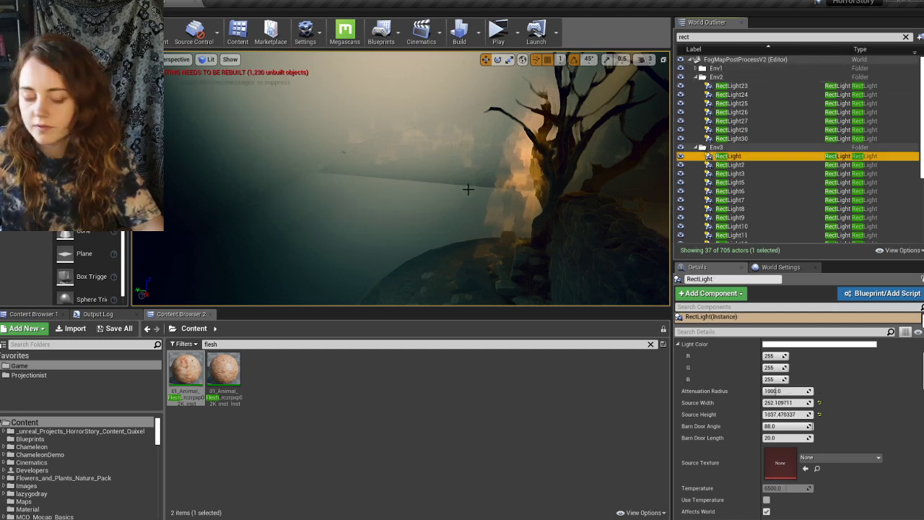
key(f)
right_drag(468, 189, 466, 163)
click(729, 165)
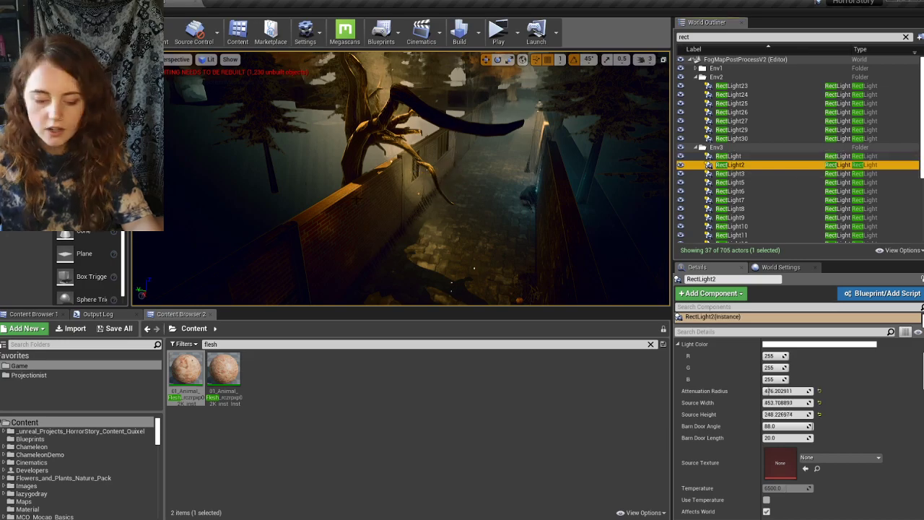
key(f)
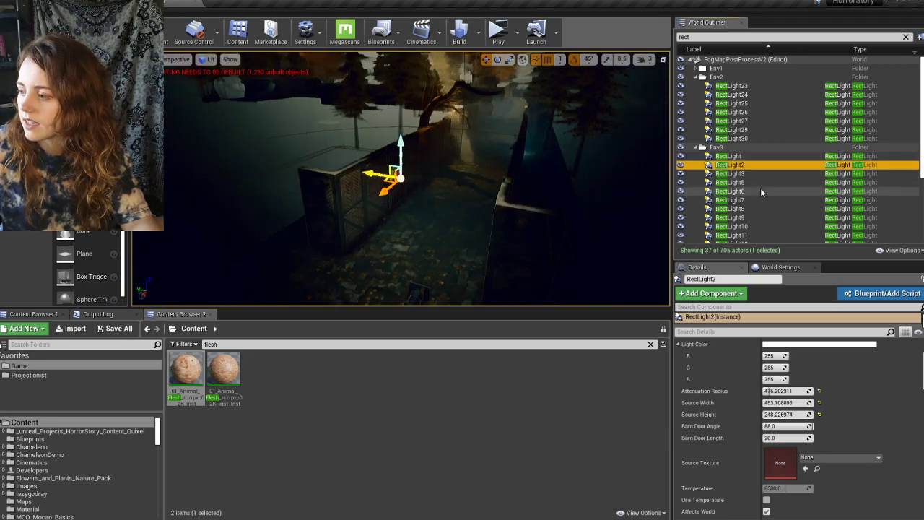
- Focus on RectLight6 and toggle its visibility to compare the alley wall with and without it, leaving it visible
click(760, 190)
key(f)
right_drag(402, 179, 299, 189)
click(682, 192)
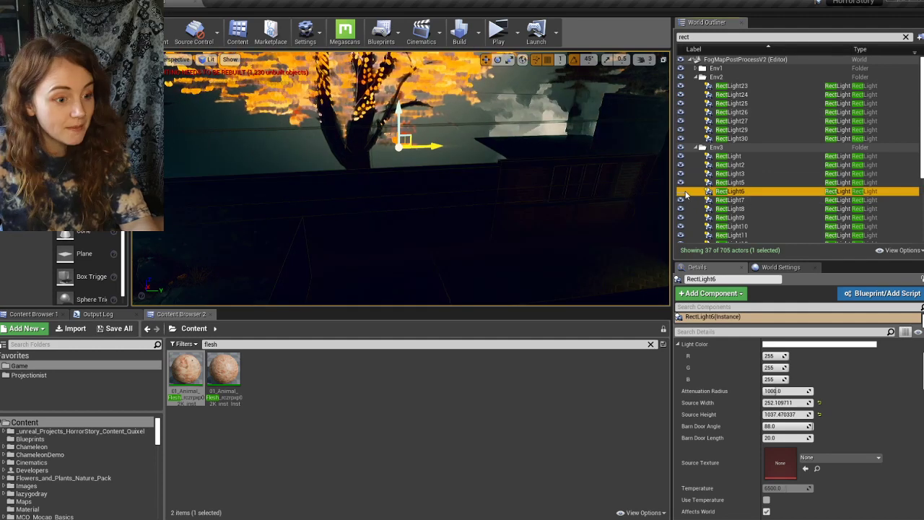
click(681, 192)
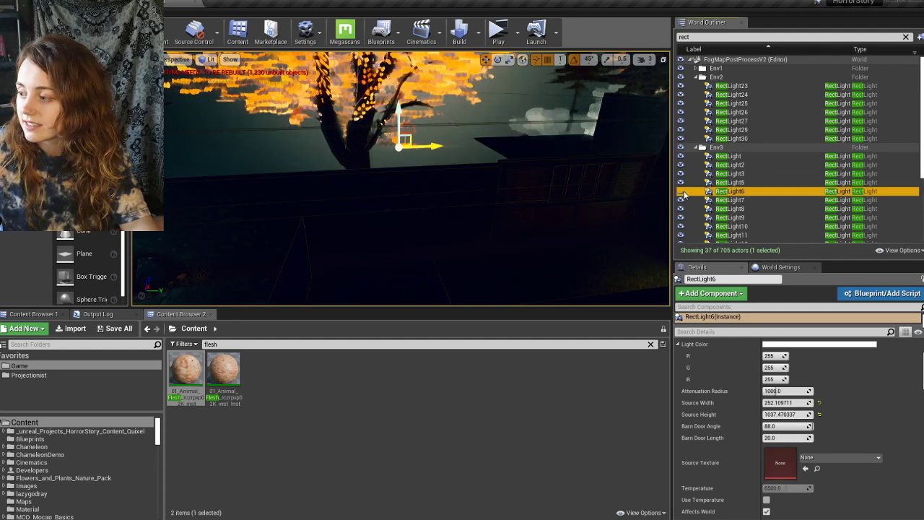
click(683, 192)
click(683, 193)
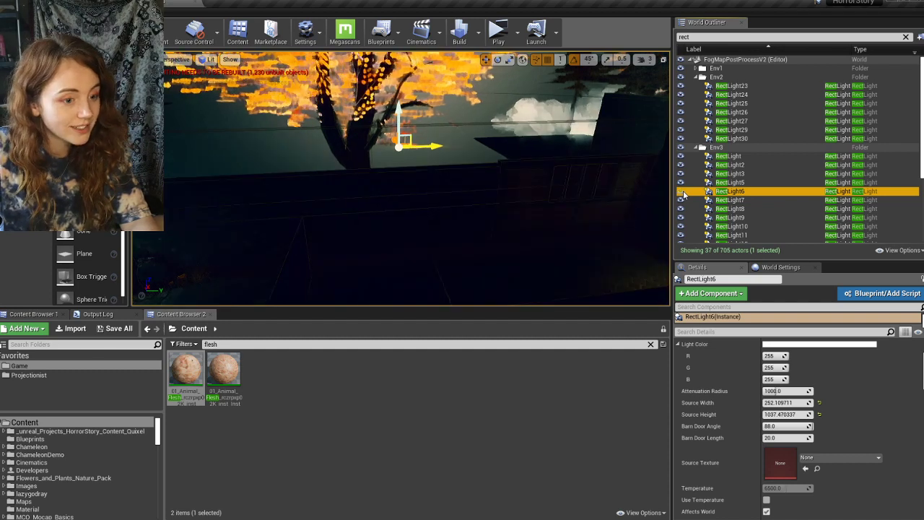
click(682, 192)
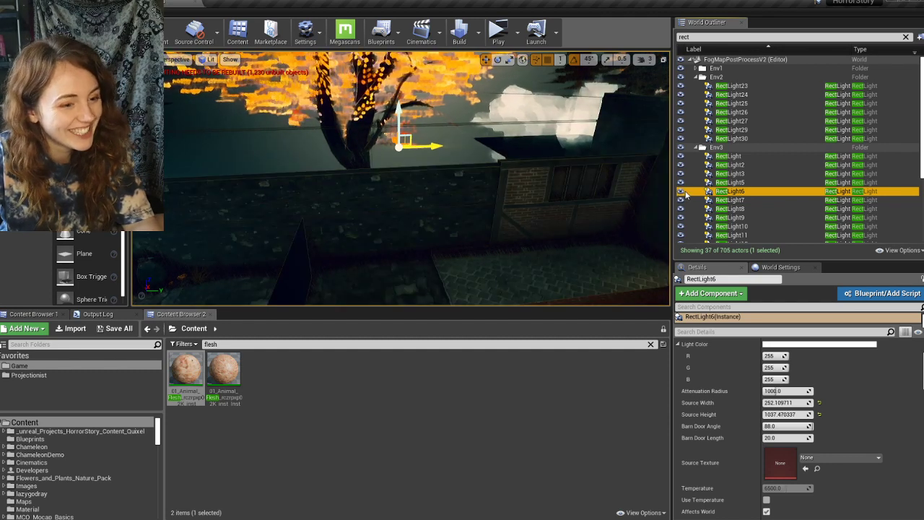
- Focus on RectLight10 and examine the lit alley props up close: the lamp post base, rubbish bags and cardboard box
click(731, 225)
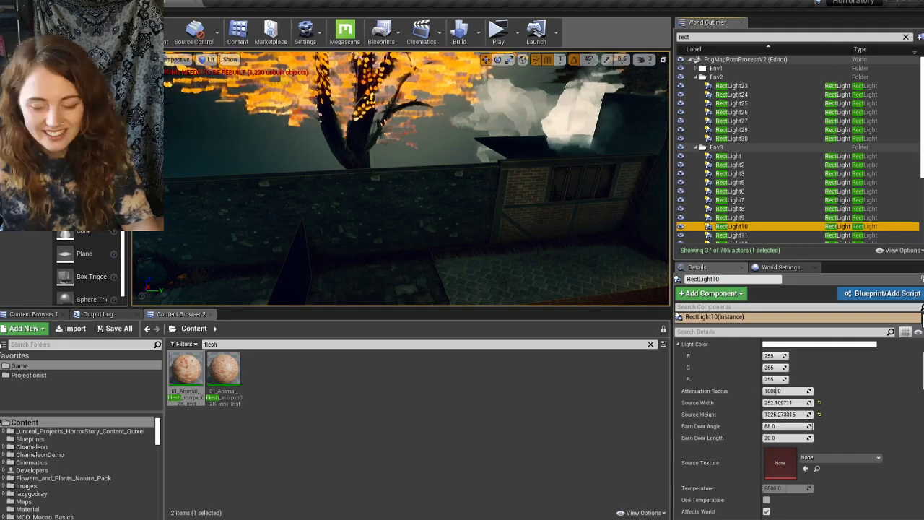
key(f)
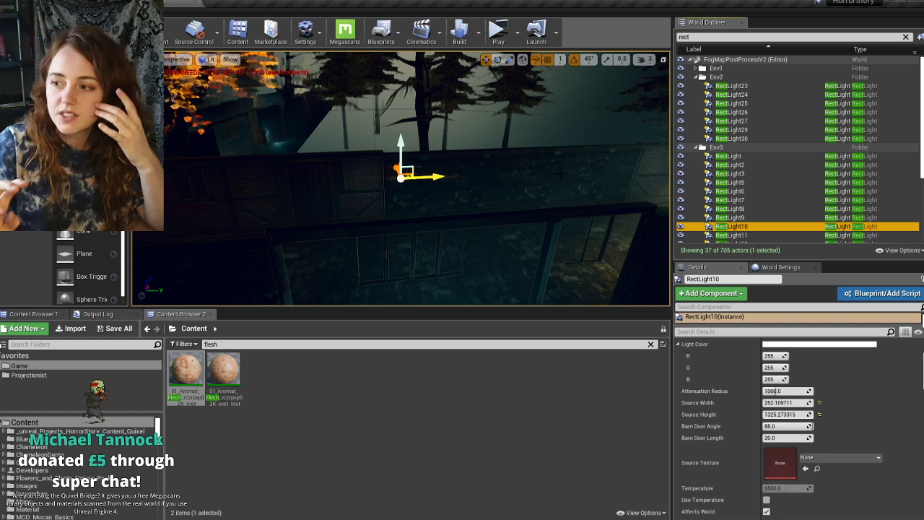
right_drag(560, 174, 637, 166)
key(w)
key(w)
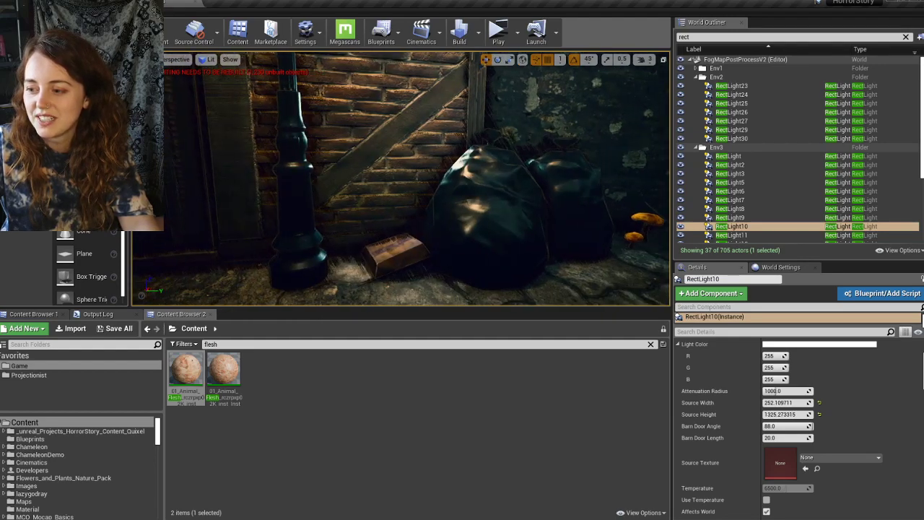
key(w)
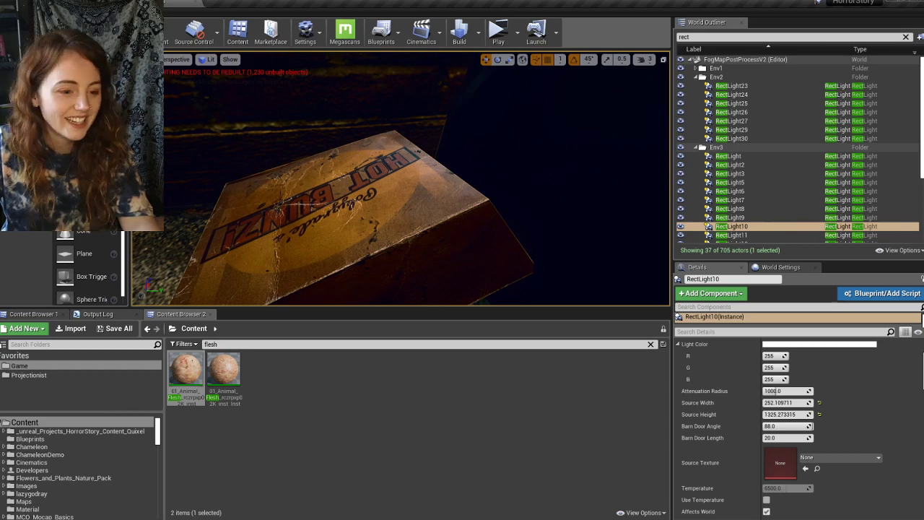
key(s)
- Examine the lighting on the character standing in front of the brick and timber alley wall
right_drag(400, 178, 253, 141)
key(w)
key(w)
right_drag(393, 211, 433, 208)
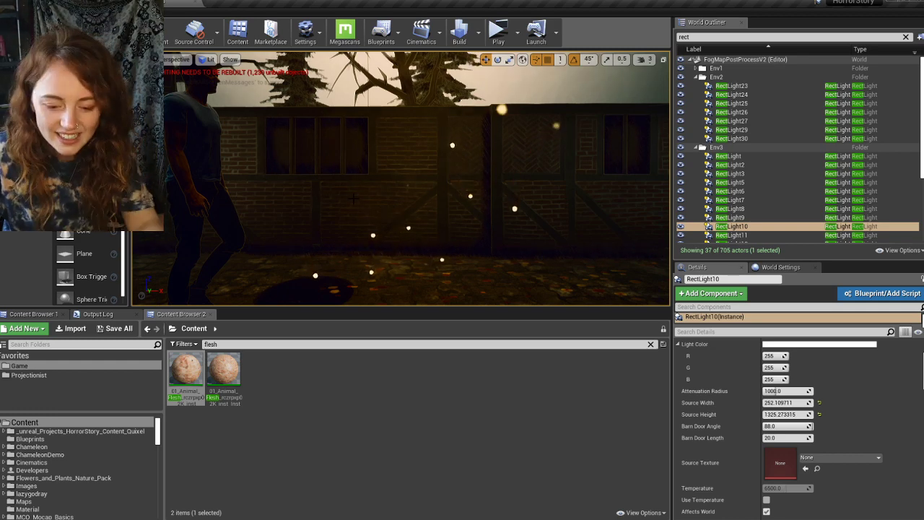
right_drag(393, 212, 341, 206)
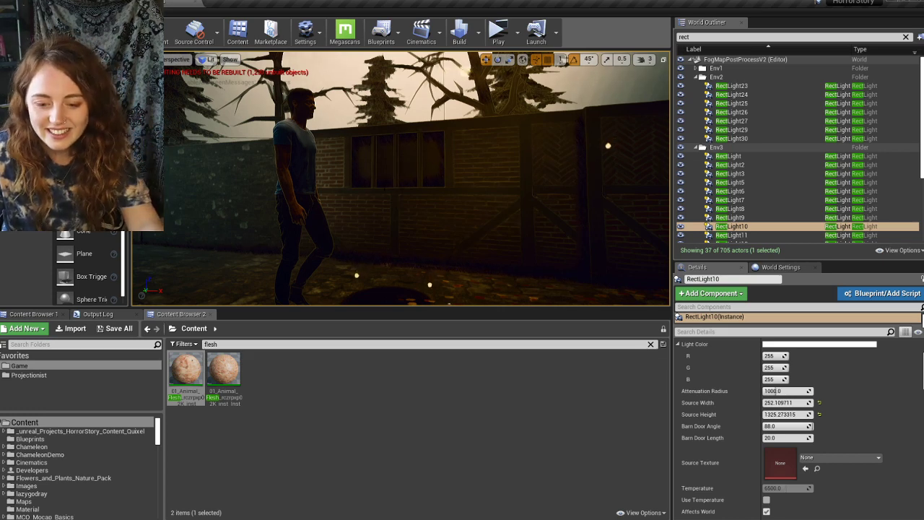
mouse_move(400, 178)
right_down()
mouse_move(364, 181)
mouse_move(361, 209)
mouse_move(401, 184)
right_up()
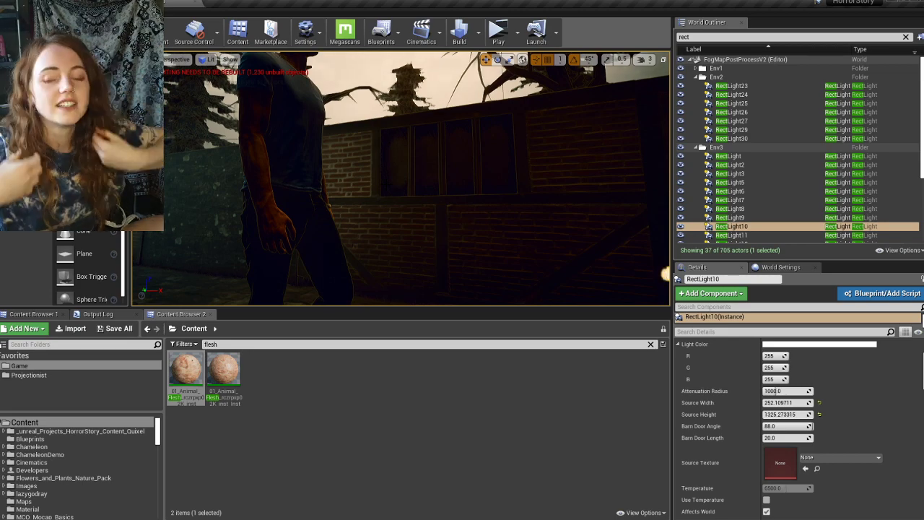
- Select the character standing in the alley and examine how the lights fall on him from the front
right_drag(644, 289, 362, 280)
click(364, 280)
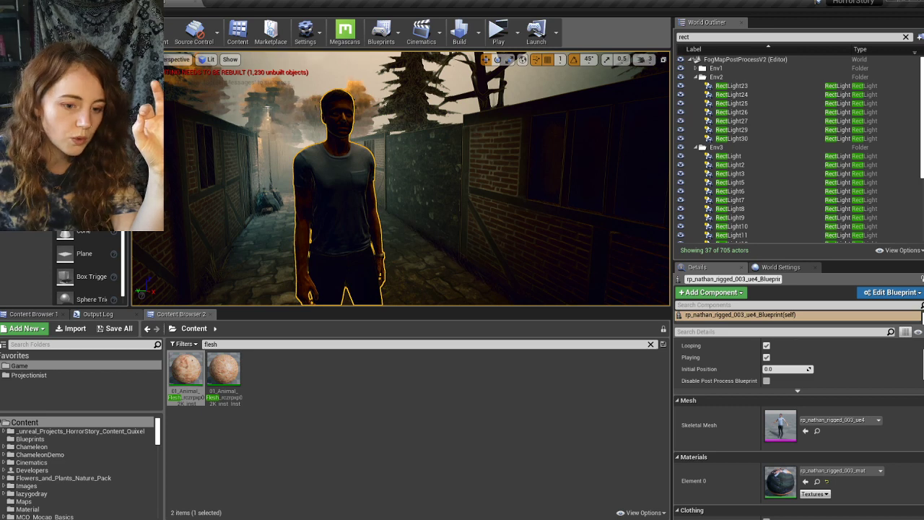
right_drag(343, 158, 342, 222)
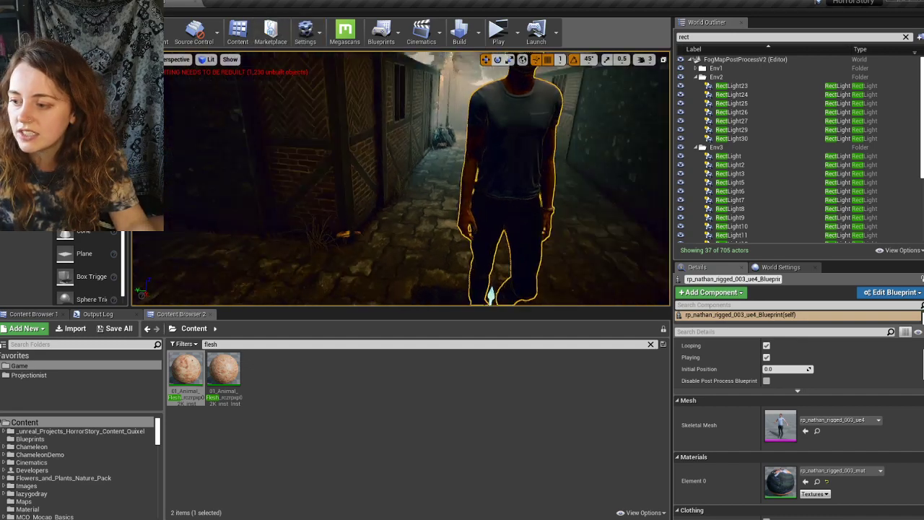
- Select the sprite plane with the sketched man in the alley and clear the "rect" filter from the World Outliner
mouse_move(433, 187)
right_down()
mouse_move(267, 173)
mouse_move(267, 144)
mouse_move(288, 148)
mouse_move(281, 137)
mouse_move(294, 138)
mouse_move(283, 153)
mouse_move(284, 144)
mouse_move(289, 164)
right_up()
key(w)
key(w)
key(w)
key(s)
click(318, 167)
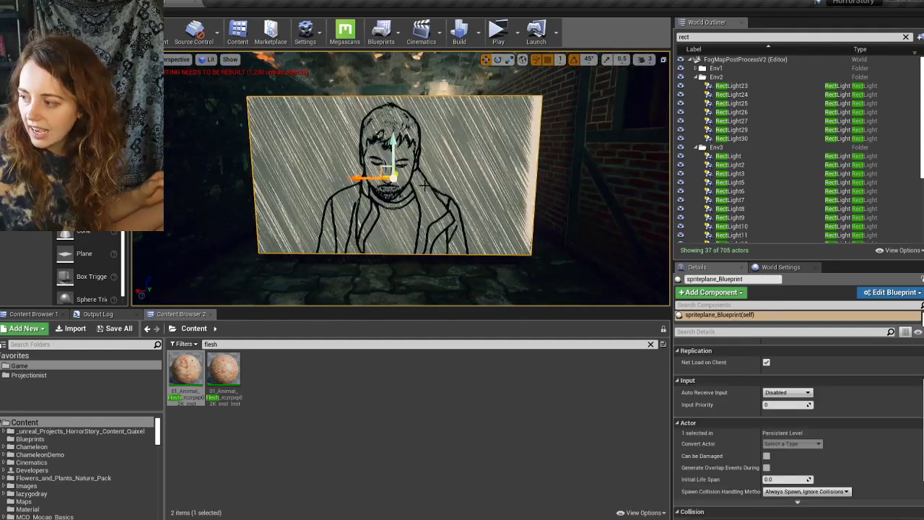
click(905, 37)
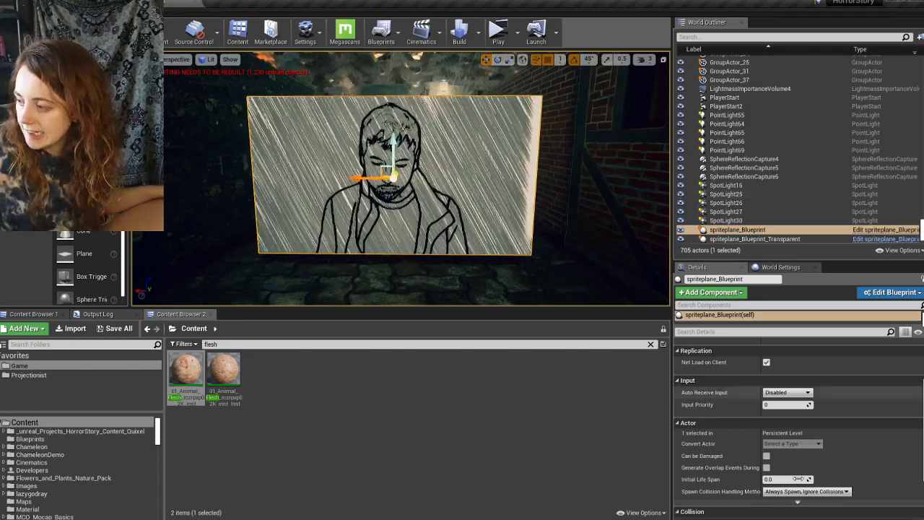
- Reveal the component list of spriteplane_Blueprint and select its inherited Widget component
scroll(802, 443, up, 3)
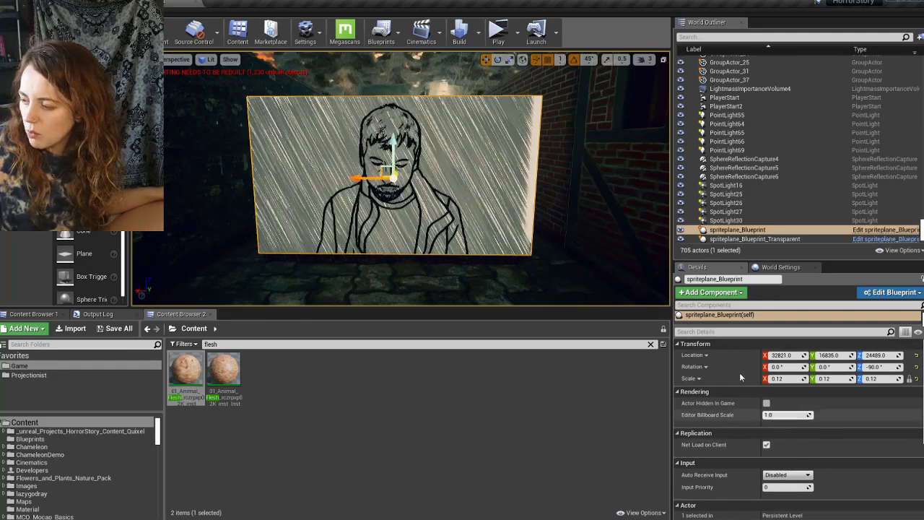
click(720, 368)
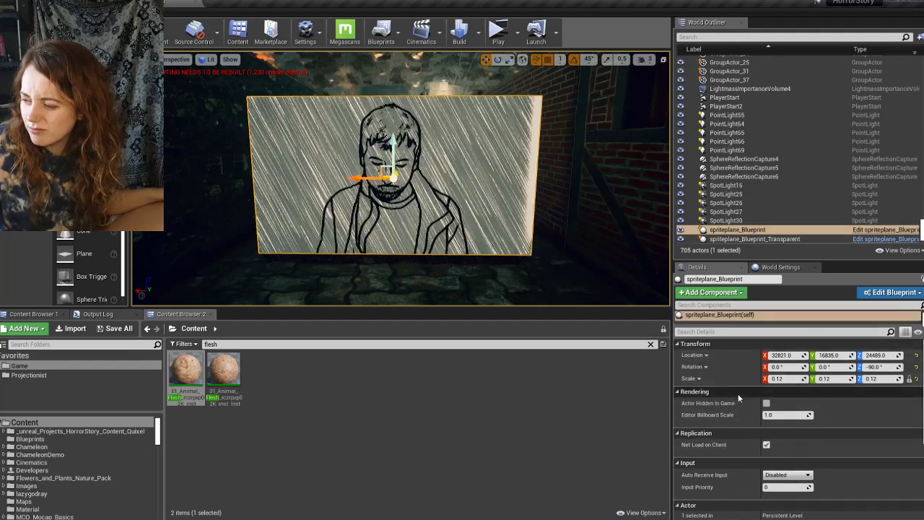
scroll(737, 393, down, 3)
mouse_move(746, 325)
mouse_down()
mouse_move(762, 414)
mouse_move(751, 377)
mouse_up()
click(721, 337)
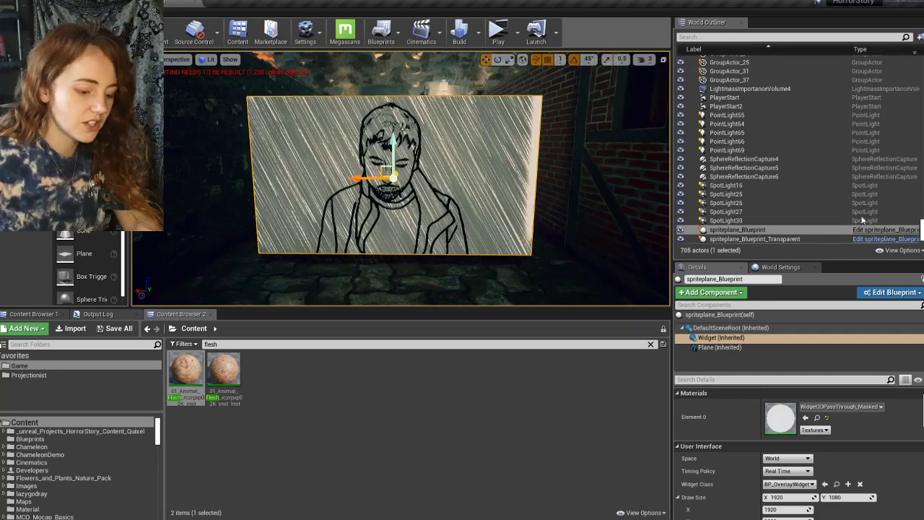
- Examine the sketched face on the sprite plane up close and refocus the view on the whole plane
key(w)
mouse_move(577, 195)
right_down()
mouse_move(590, 218)
mouse_move(586, 209)
mouse_move(642, 173)
mouse_move(599, 189)
right_up()
key(w)
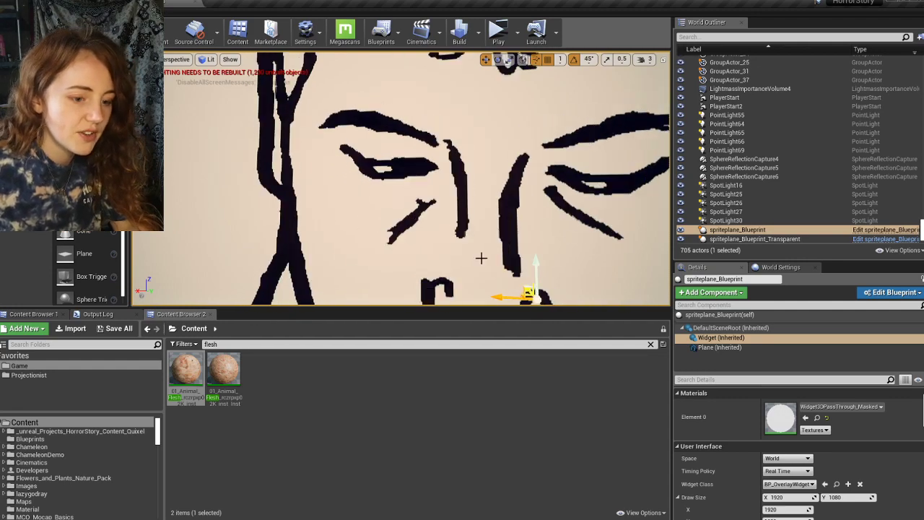
key(f)
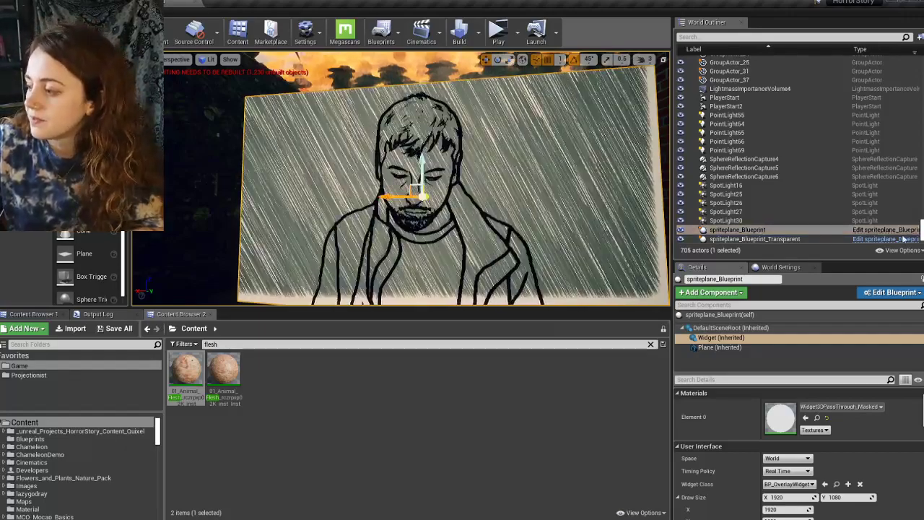
- Open spriteplane_Blueprint for editing and examine its Widget component in the blueprint viewport
click(867, 230)
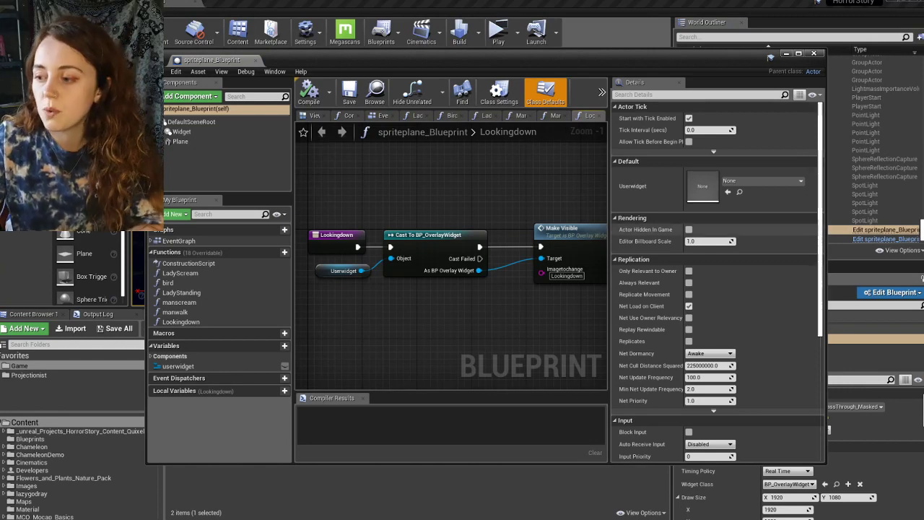
right_drag(386, 217, 329, 194)
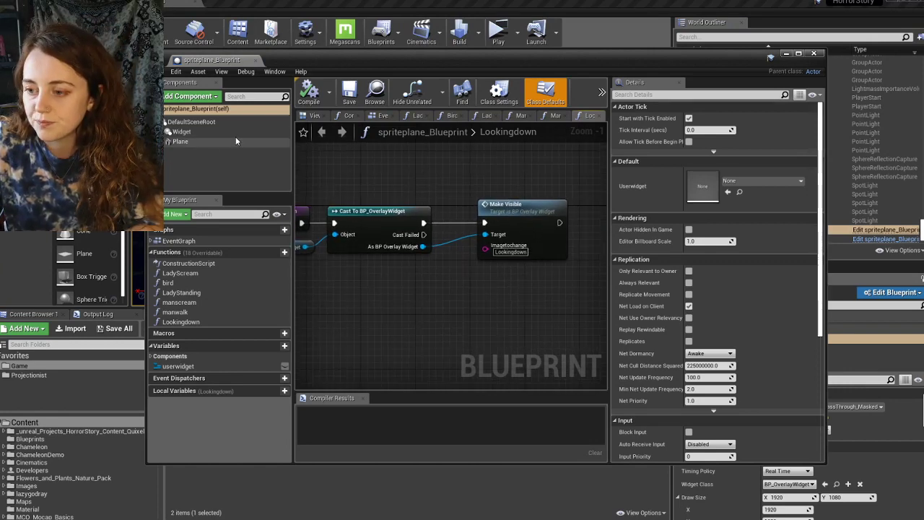
click(181, 131)
click(312, 117)
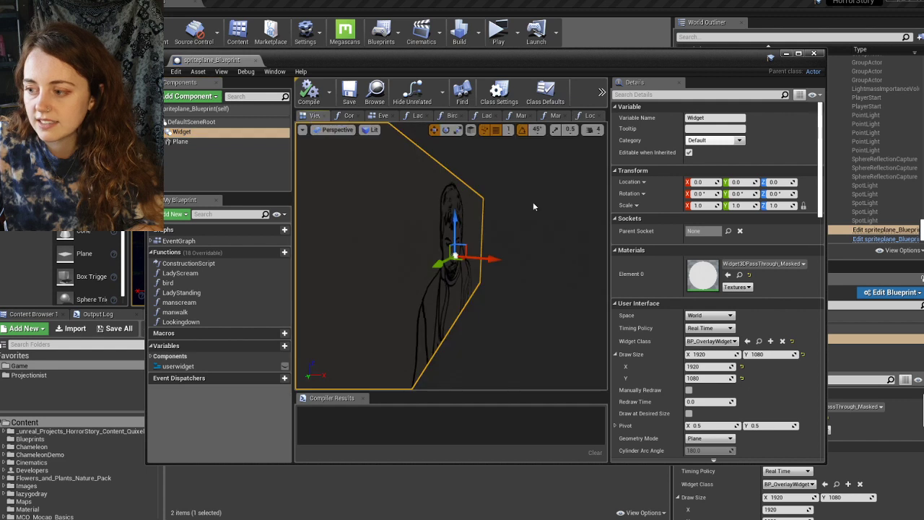
right_drag(445, 199, 334, 205)
right_drag(543, 226, 514, 228)
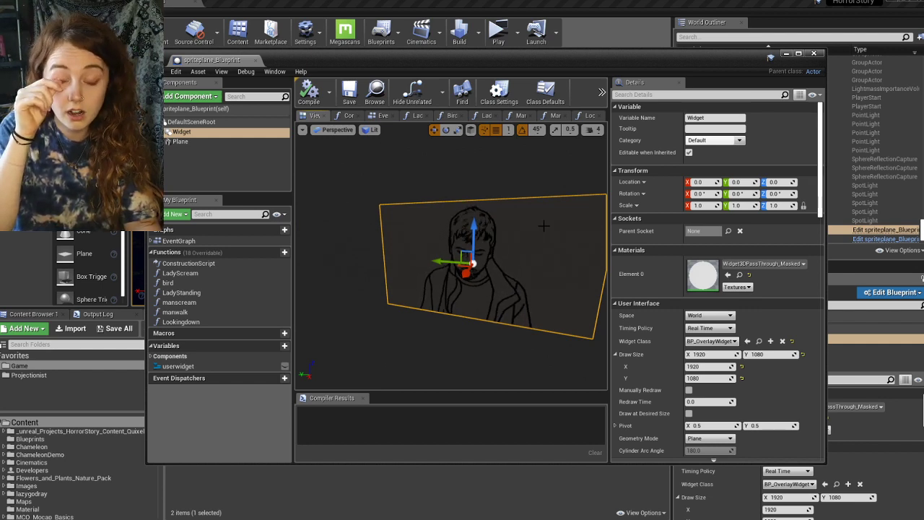
- Select the Plane component and examine its placement behind the drawing and its mesh, material and physics settings
click(182, 142)
right_drag(482, 282, 547, 310)
scroll(731, 339, down, 3)
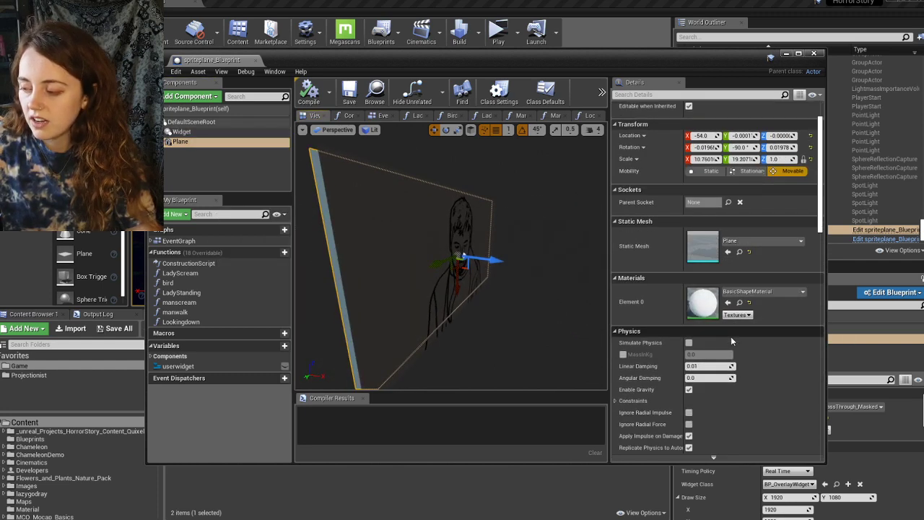
scroll(730, 337, down, 3)
scroll(722, 253, up, 6)
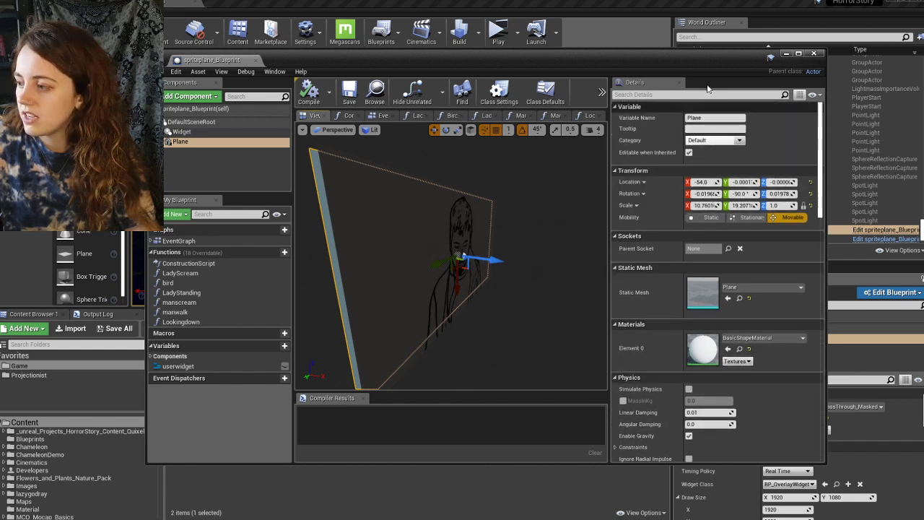
- Filter the Plane component's details for "editor" to check Is Editor Only, clear the filter and review the remaining properties
click(630, 93)
text(editor)
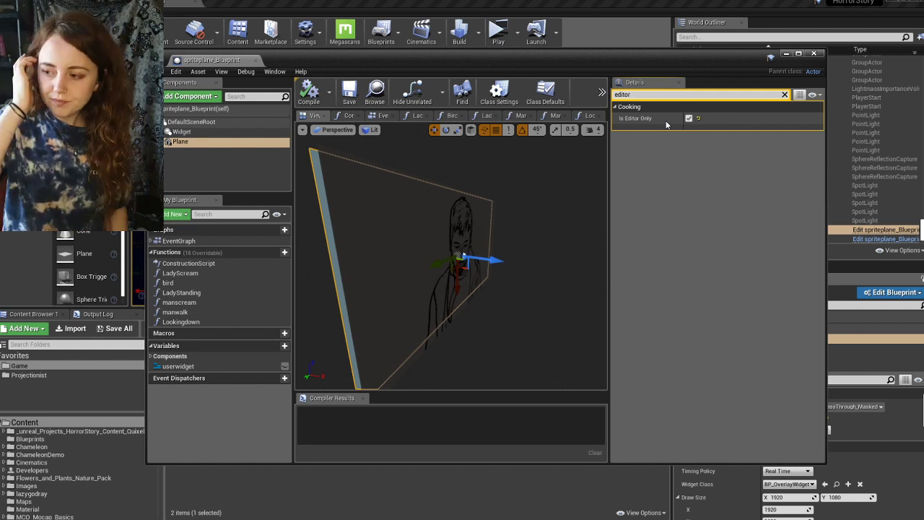
key(BackSpace)
key(BackSpace)
key(BackSpace)
key(BackSpace)
key(BackSpace)
key(BackSpace)
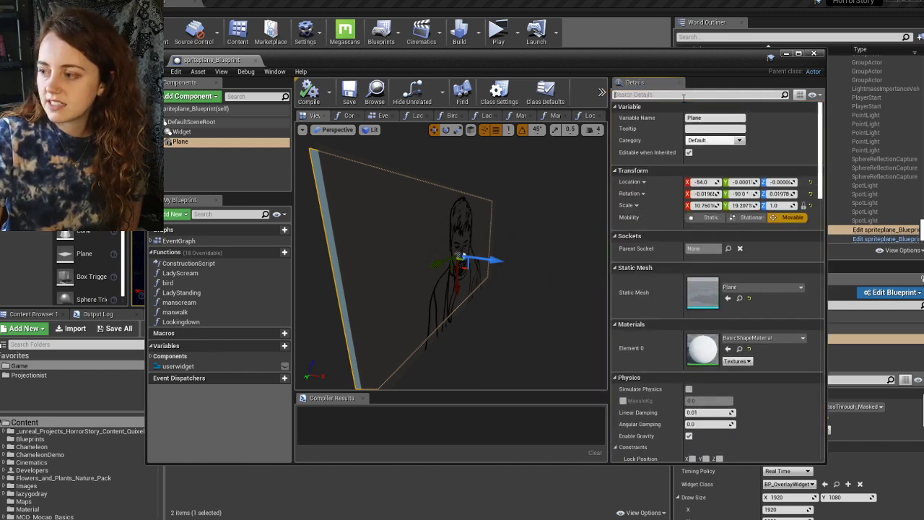
scroll(668, 262, down, 5)
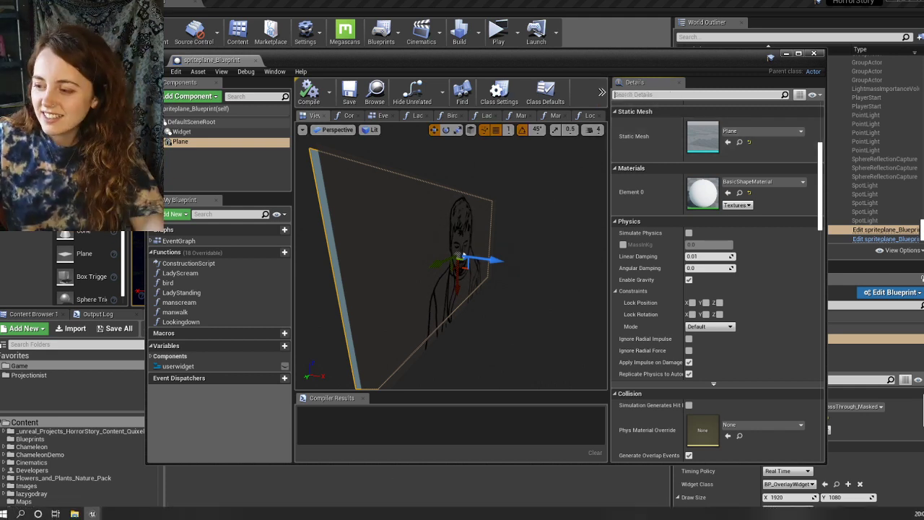
scroll(740, 261, down, 1)
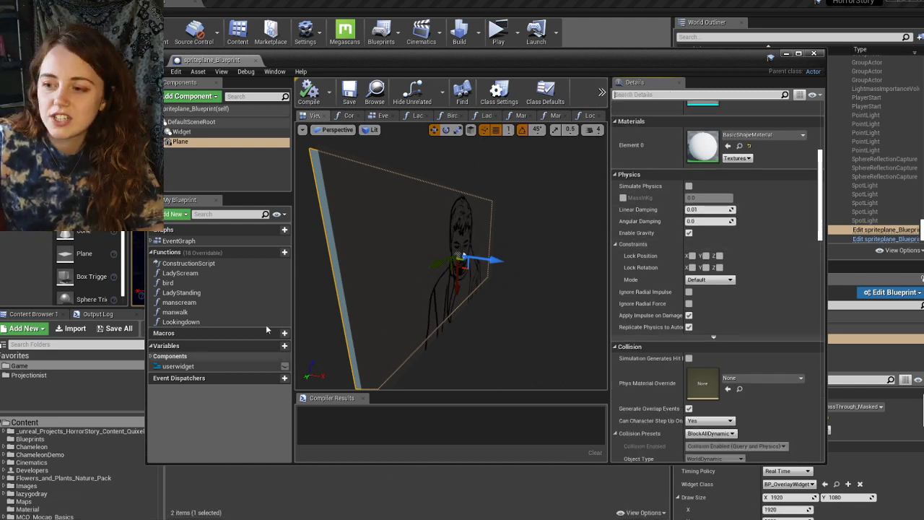
- Select the Widget component, locate its Widget3DPassThrough_Masked material among the engine materials and close that browser window
click(202, 122)
click(205, 131)
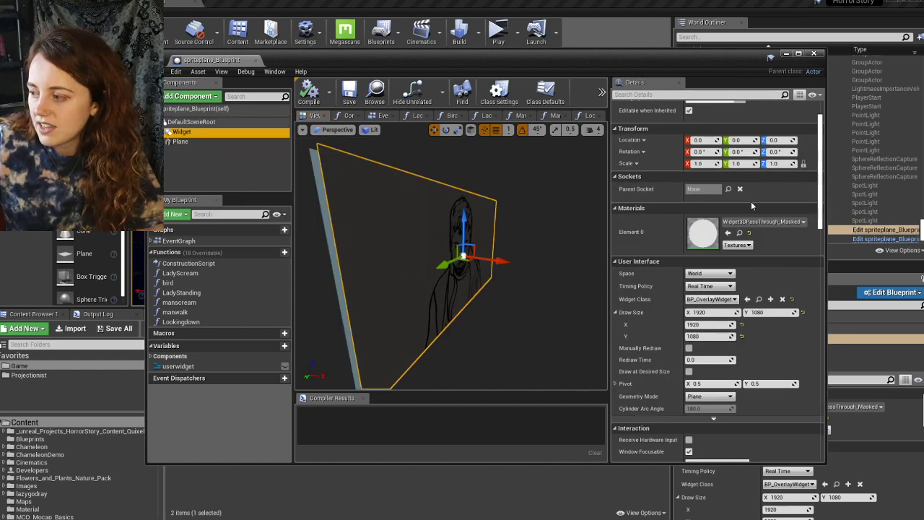
click(738, 233)
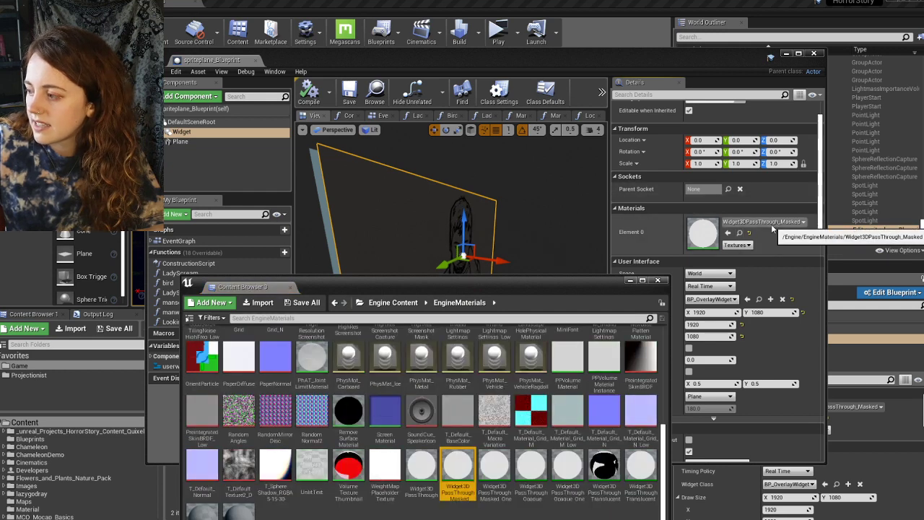
drag(633, 279, 603, 237)
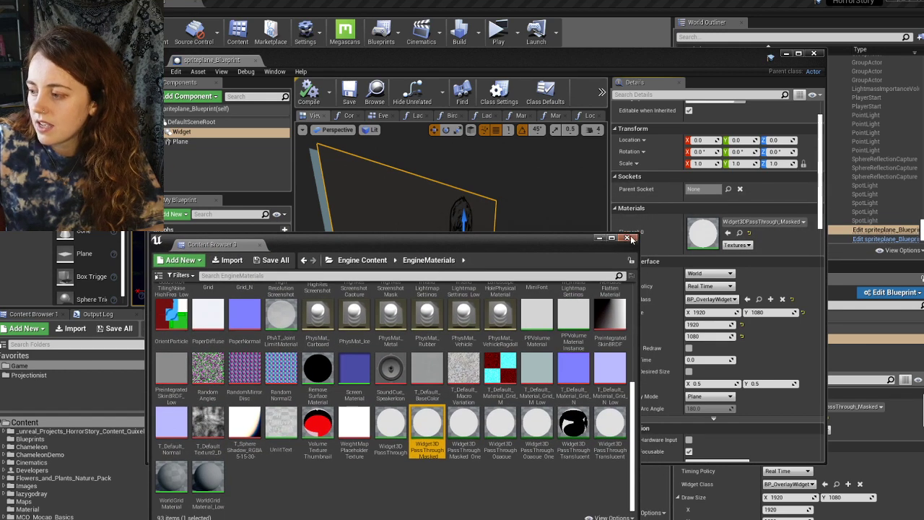
click(628, 237)
- Reposition the blueprint editor window, locate the Widget component's BP_OverlayWidget class and open it in the widget designer
drag(316, 65, 137, 174)
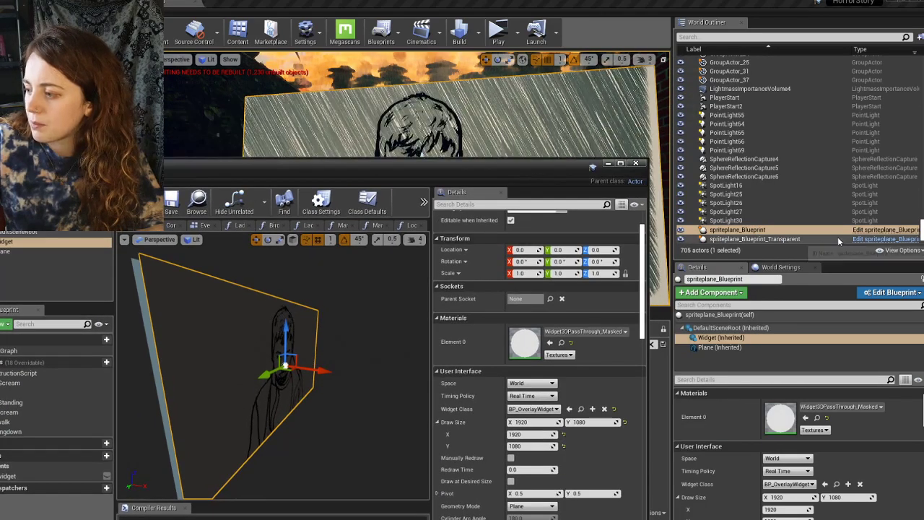
drag(197, 168, 260, 29)
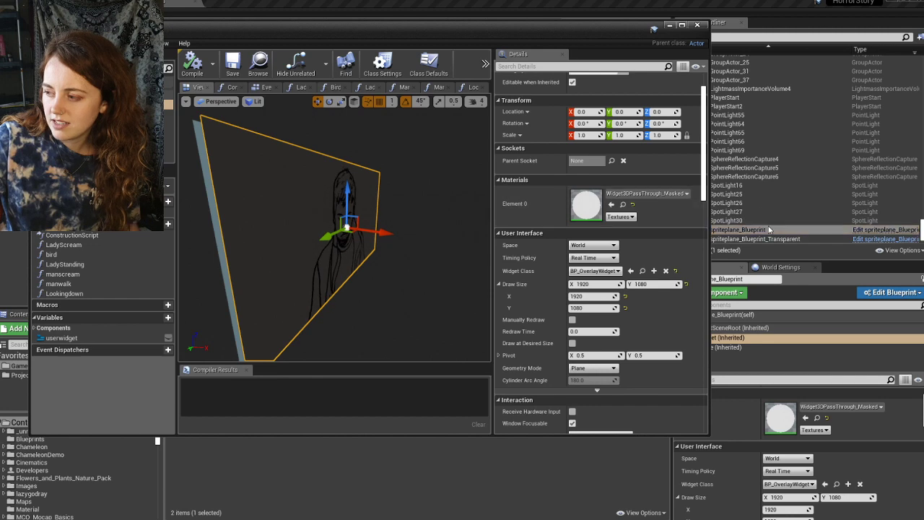
click(643, 271)
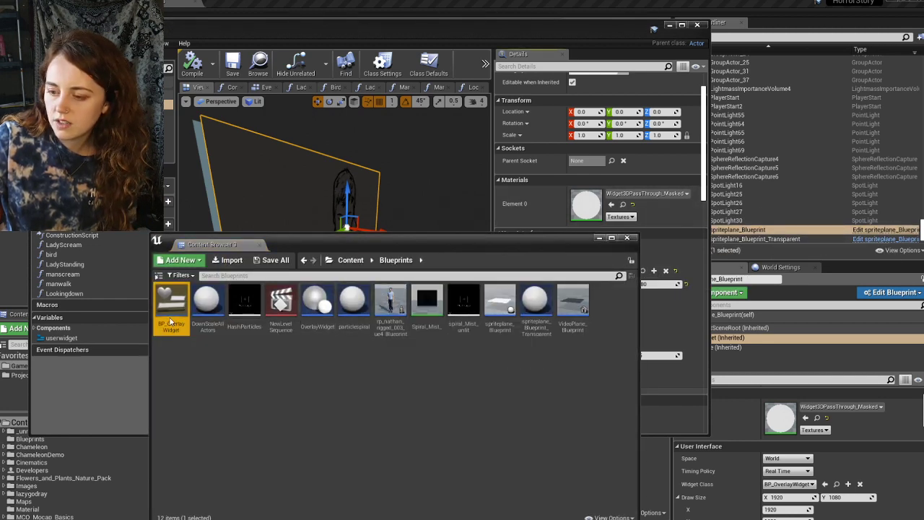
double_click(171, 306)
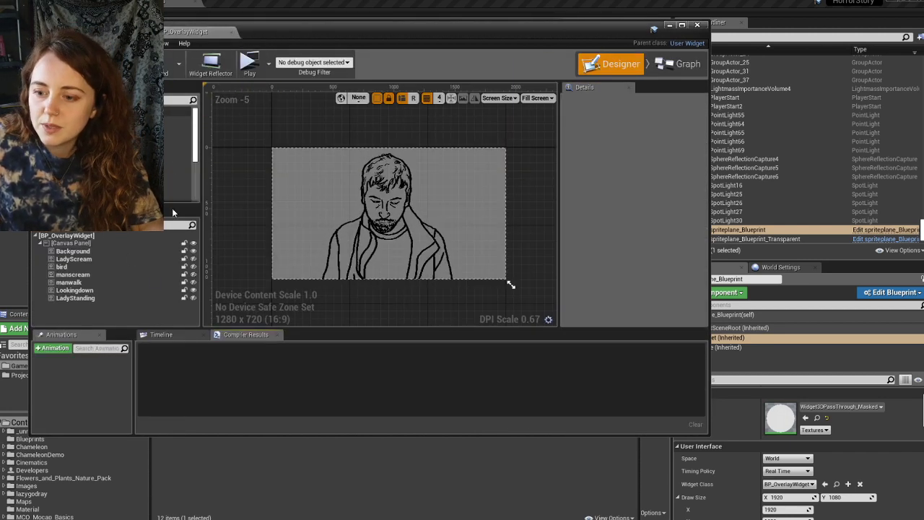
- Examine the Canvas Panel, Background and LadyScream elements of the overlay widget, toggling the Background's visibility off and on
click(72, 243)
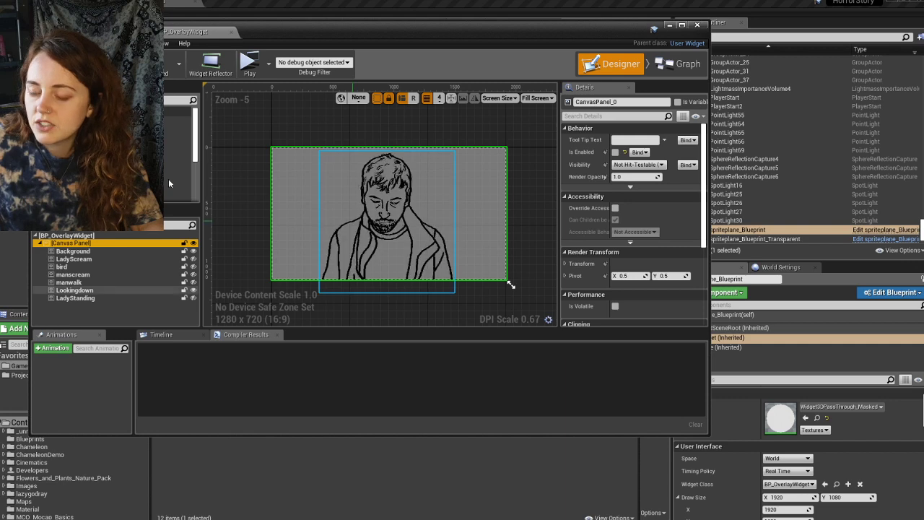
click(193, 251)
click(192, 251)
click(68, 251)
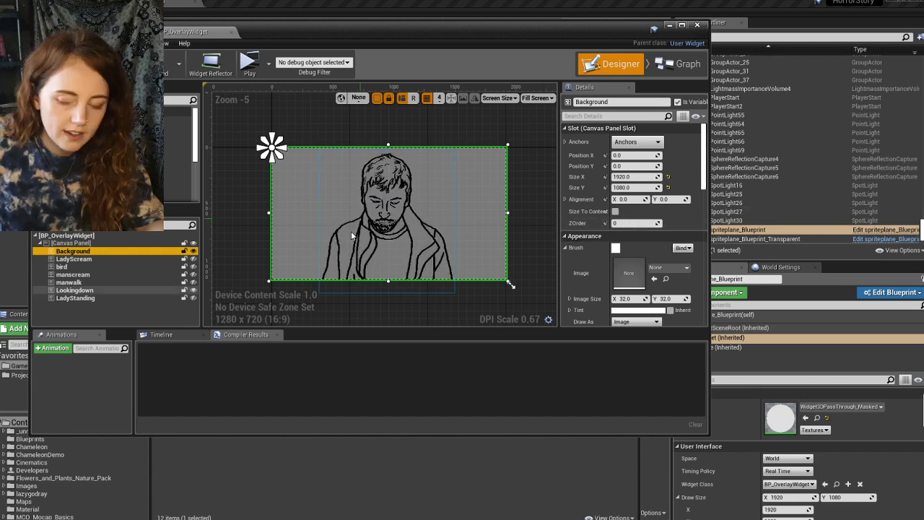
click(108, 259)
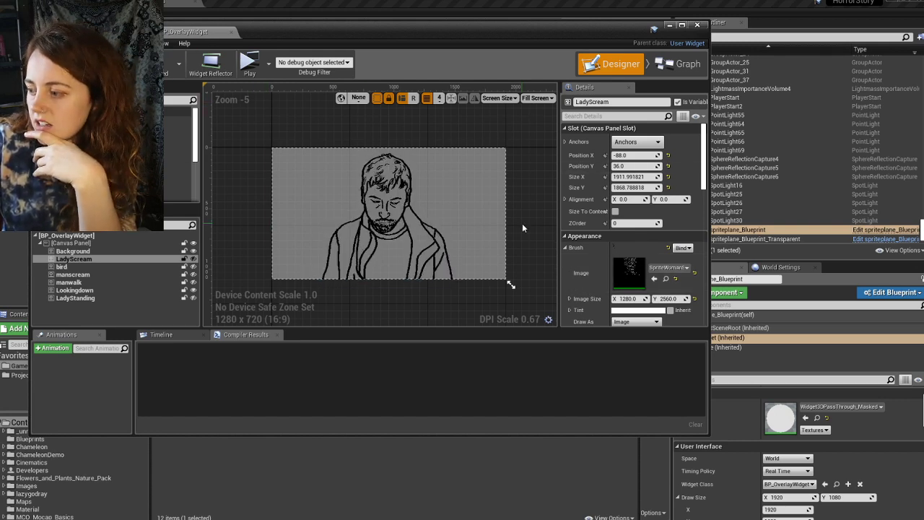
- Return to spriteplane_Blueprint and look over its Construction Script and Event Graph
click(124, 32)
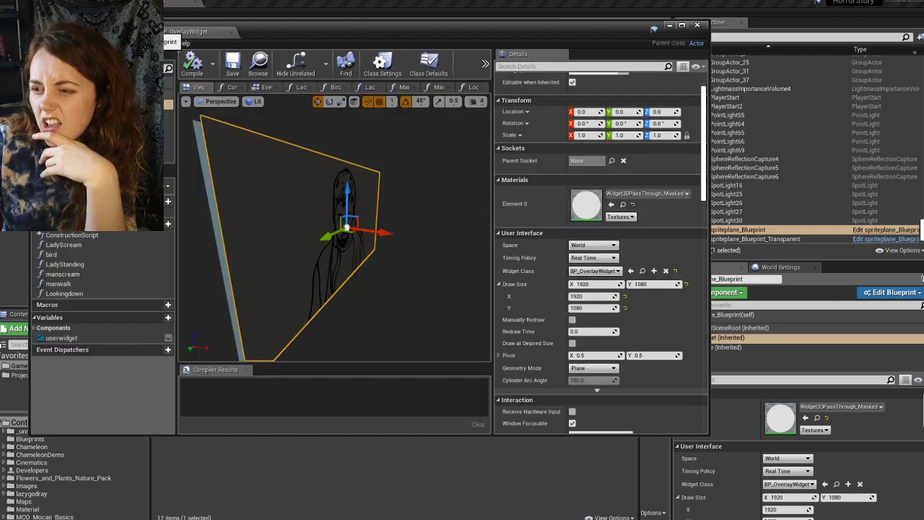
click(231, 87)
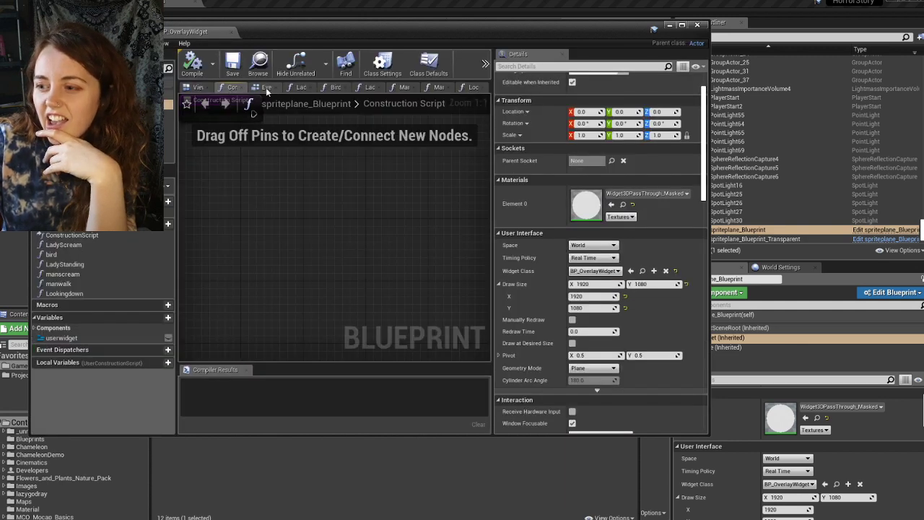
click(266, 87)
right_drag(348, 217, 504, 88)
- Review how the Lady Scream, Bird and Lady Standing functions cast to BP_OverlayWidget and call Make Visible
click(301, 87)
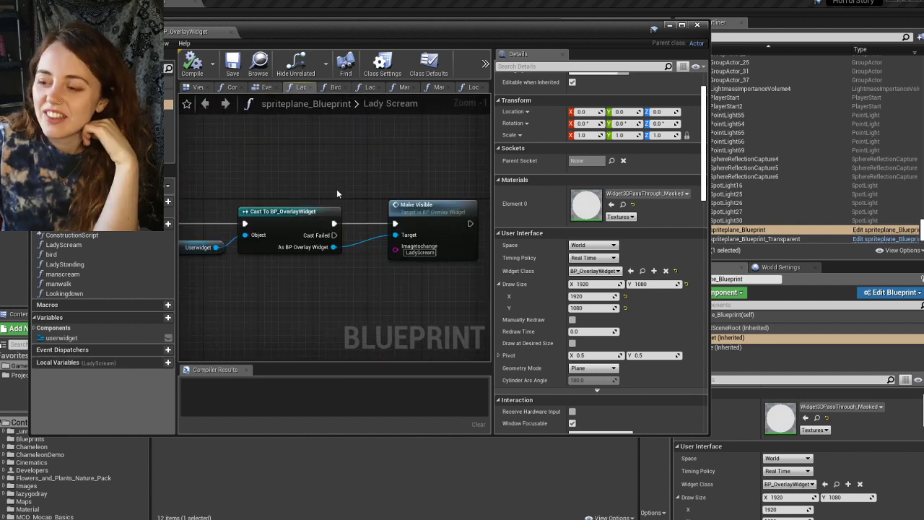
click(336, 88)
right_drag(345, 140, 541, 130)
right_drag(431, 147, 273, 153)
click(369, 87)
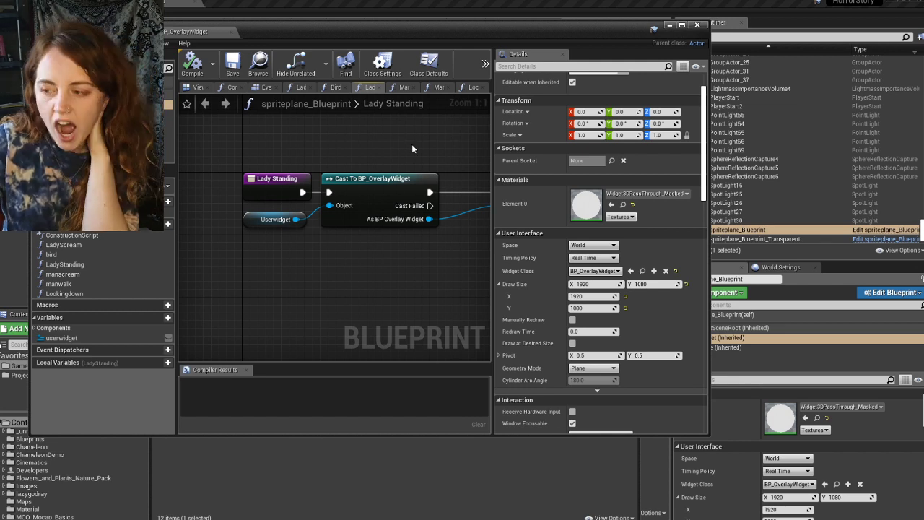
right_drag(411, 145, 317, 141)
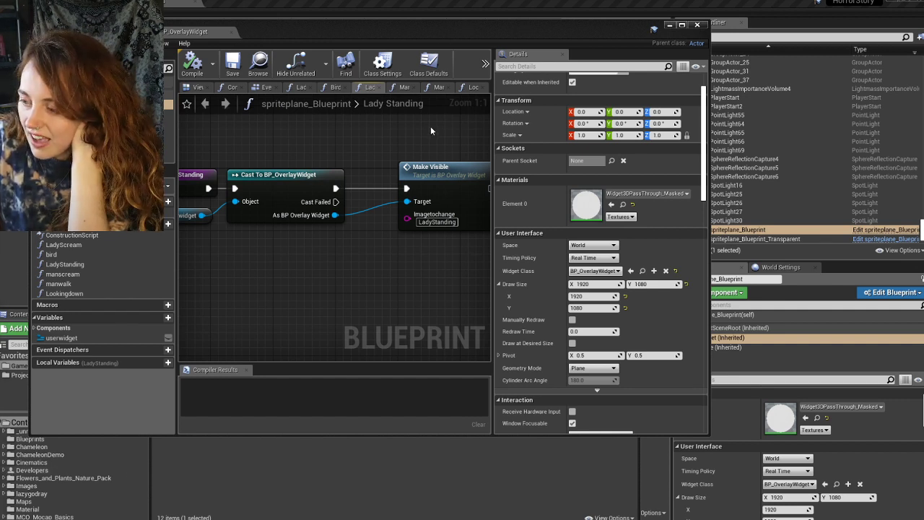
right_drag(437, 126, 266, 126)
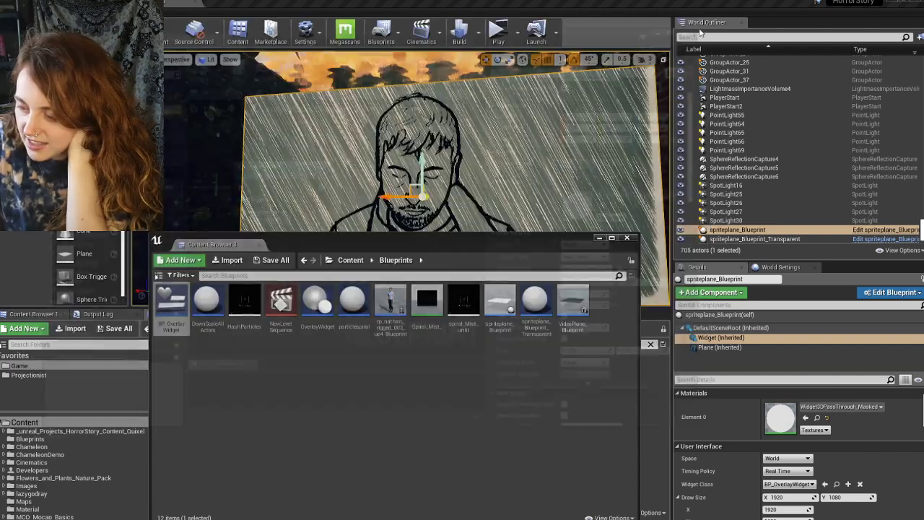
- Clear away the blueprint editor and floating Content Browser windows, and select the spriteplane_Blueprint_Transparent plane in the level to view it from the side
click(696, 24)
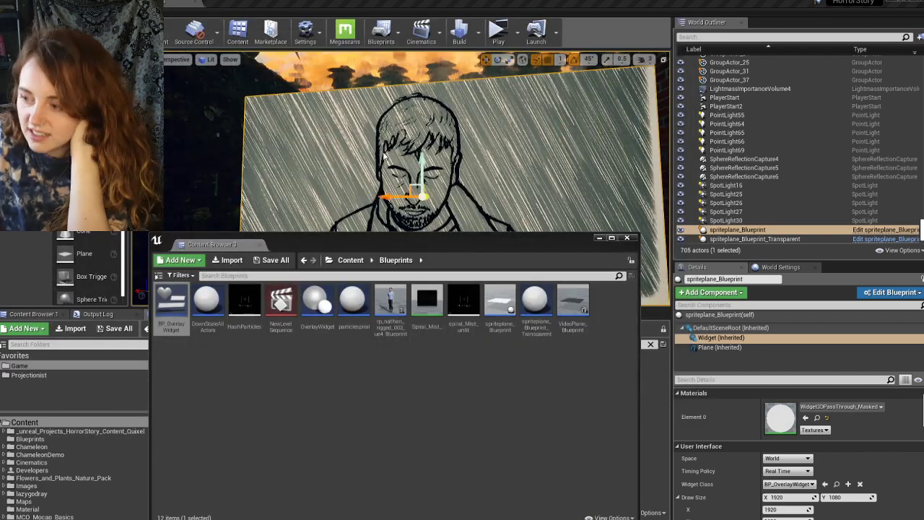
click(599, 238)
mouse_move(499, 241)
right_down()
mouse_move(531, 241)
mouse_move(548, 216)
mouse_move(505, 216)
mouse_move(498, 253)
mouse_move(469, 260)
right_up()
key(w)
right_drag(354, 210, 361, 210)
click(443, 206)
key(a)
right_drag(443, 207, 534, 195)
right_drag(388, 213, 411, 213)
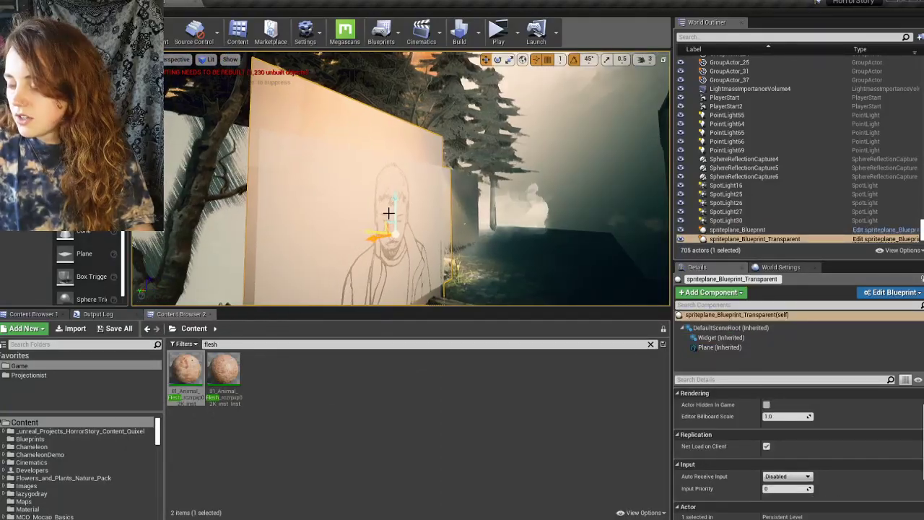
- Open spriteplane_Blueprint_Transparent in the full blueprint editor, look over its Event Graph and inspect the Widget component's material and user interface settings
click(885, 239)
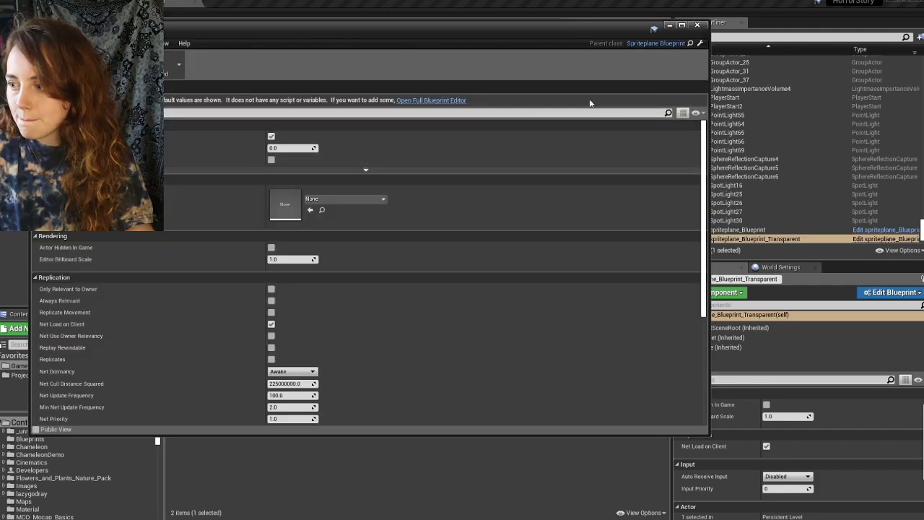
click(433, 101)
right_drag(414, 181, 414, 271)
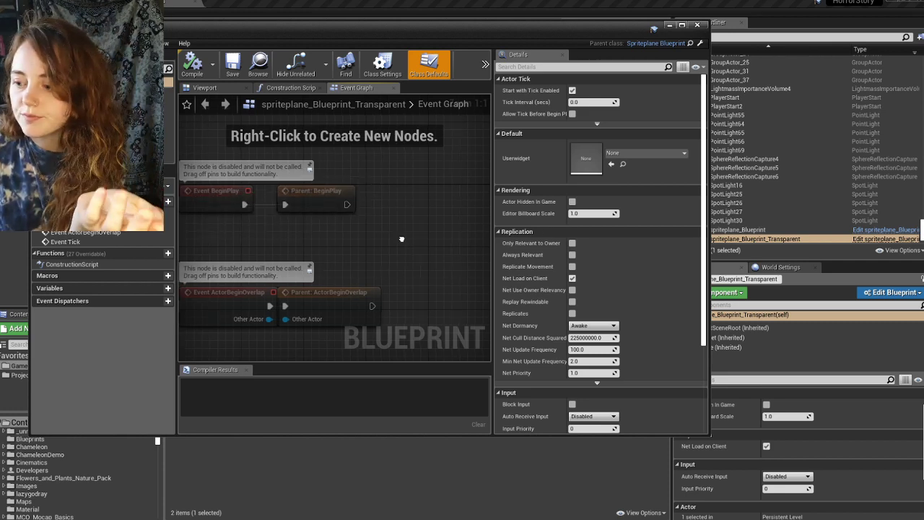
right_drag(376, 238, 490, 205)
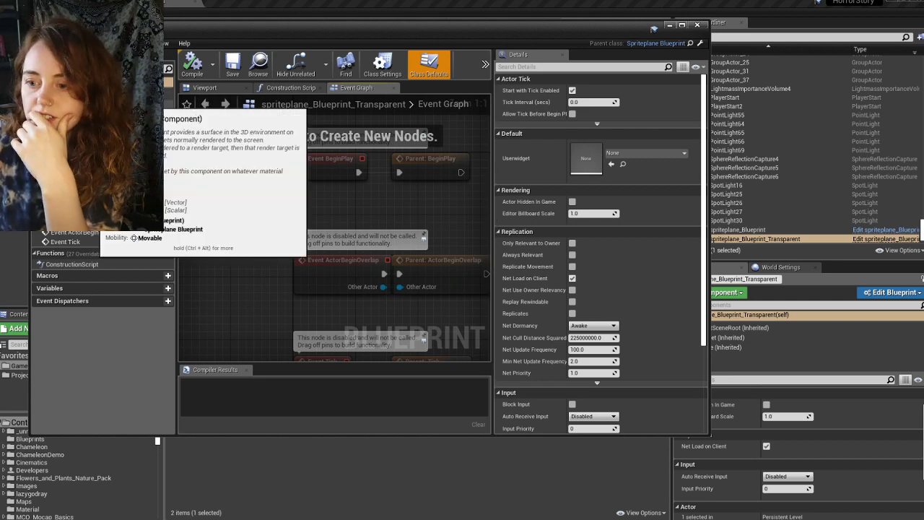
click(91, 104)
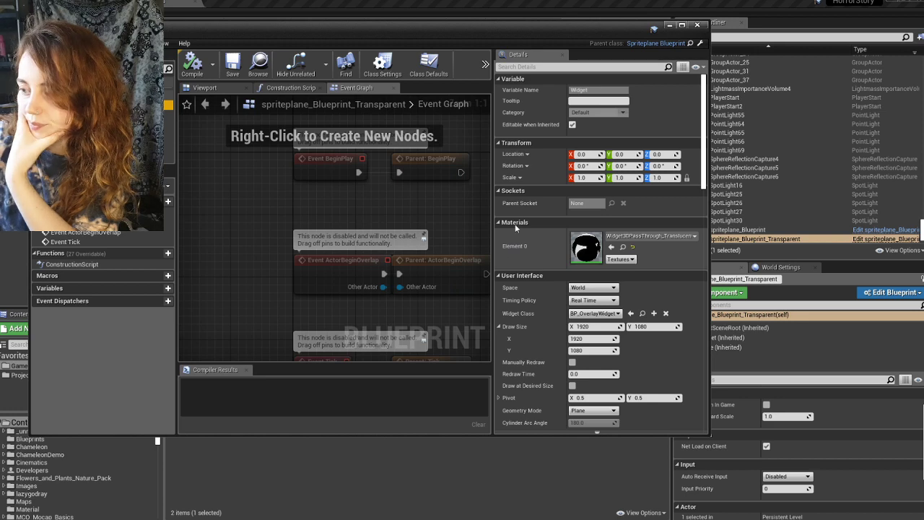
mouse_move(161, 253)
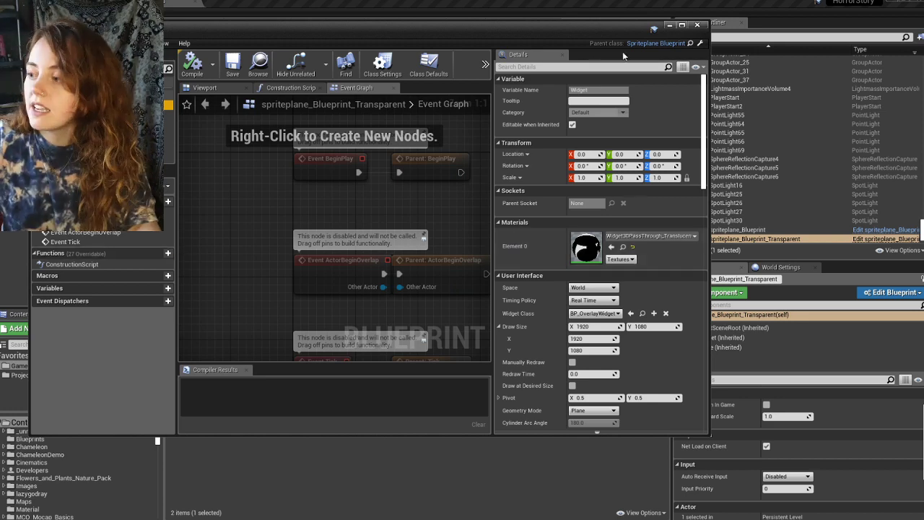
- Minimize the transparent sprite plane's blueprint, select VideoPlane2 in the level and open its VideoPlane_Blueprint for editing
click(670, 25)
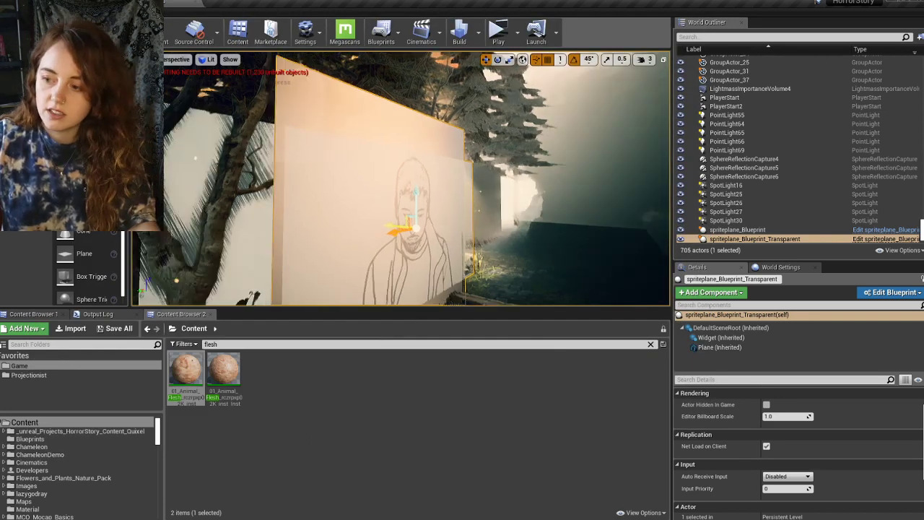
mouse_move(401, 181)
right_down()
mouse_move(491, 179)
mouse_move(411, 180)
mouse_move(455, 181)
mouse_move(317, 209)
right_up()
click(317, 209)
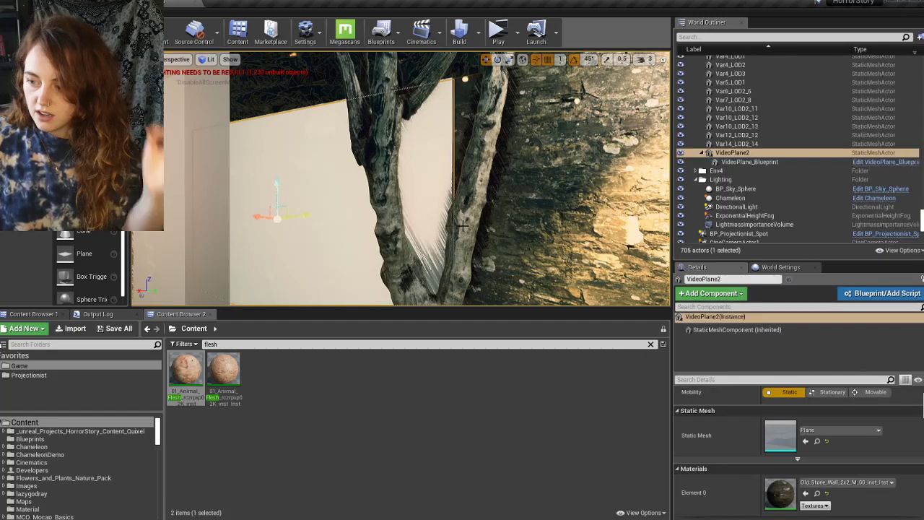
click(882, 162)
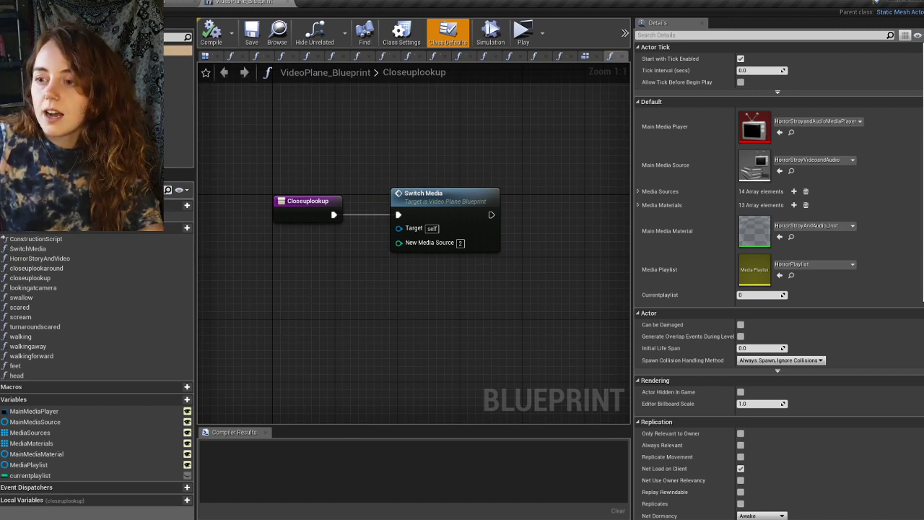
- Return to the level and examine VideoPlane2 alongside the transparent sprite plane in the scene
click(173, 3)
click(73, 3)
mouse_move(420, 236)
right_down()
mouse_move(347, 237)
mouse_move(511, 241)
right_up()
key(s)
key(a)
key(a)
key(s)
key(a)
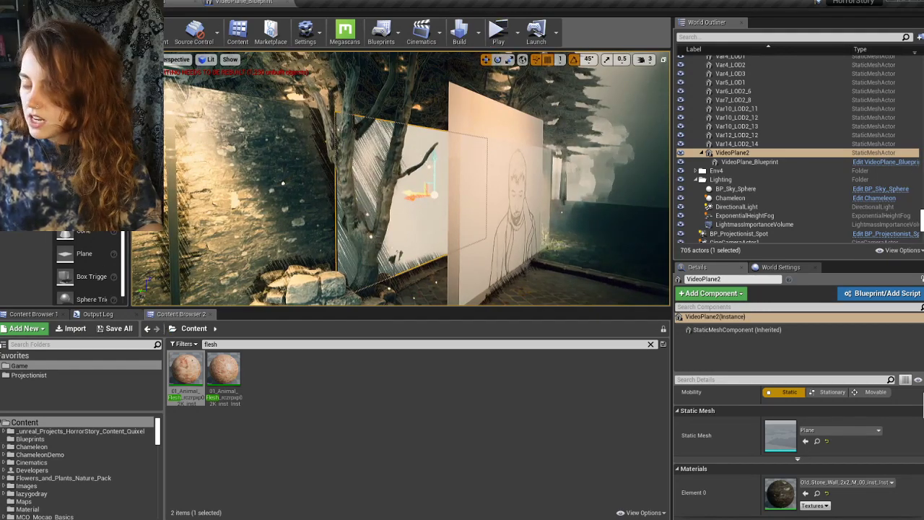
- Go back to VideoPlane_Blueprint and locate its HorrorPlaylist asset among the project's Movies content
click(242, 2)
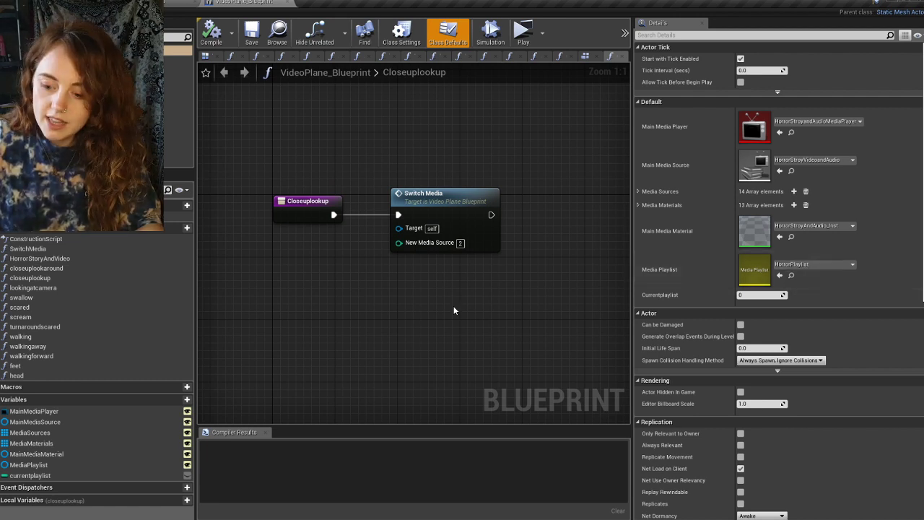
click(790, 275)
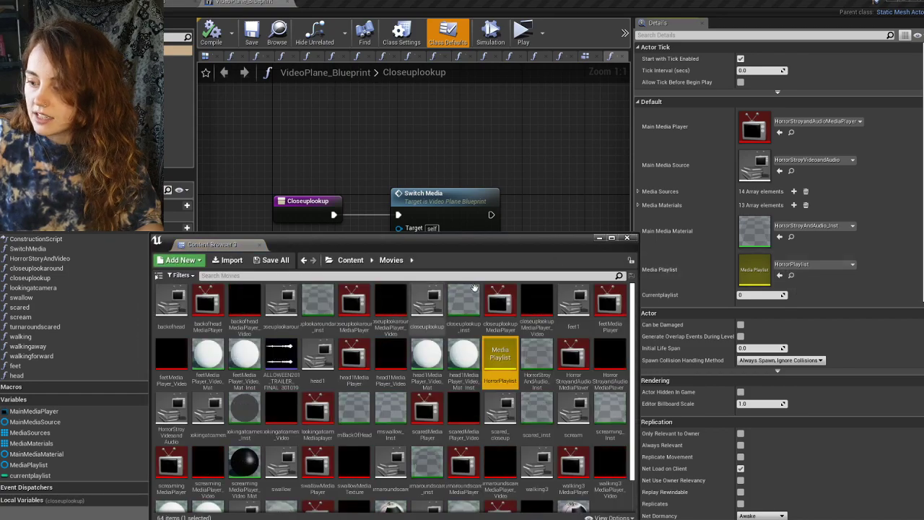
drag(433, 242, 445, 126)
click(611, 125)
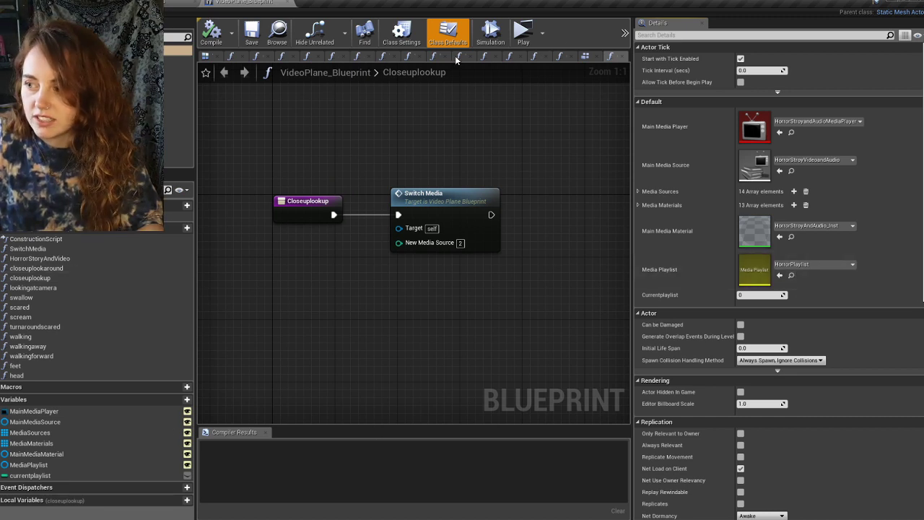
- Open VideoPlane_Blueprint's Event Graph and review the looptrack and LoopMediaOnEnd events
click(584, 58)
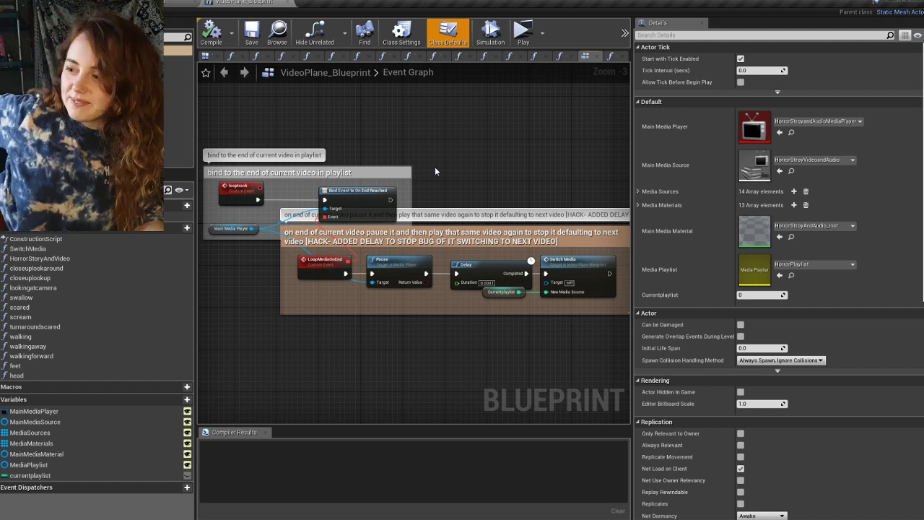
right_drag(415, 146, 505, 85)
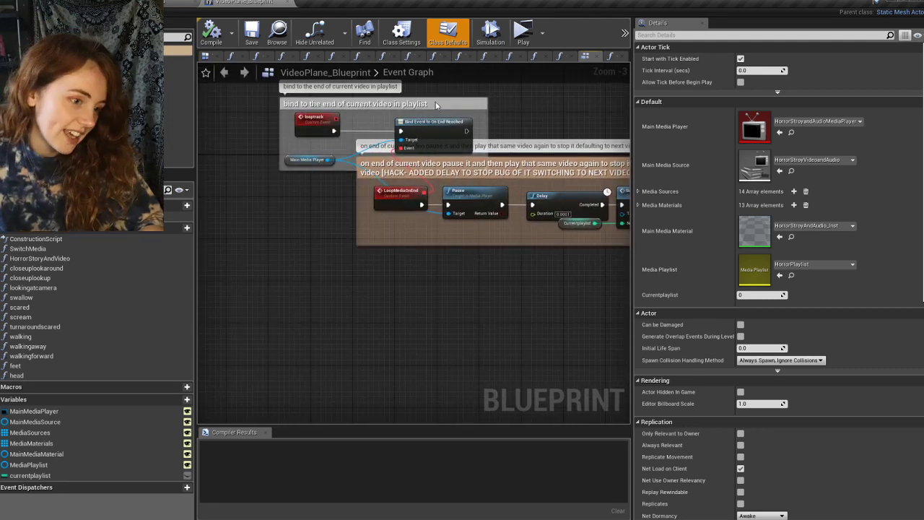
right_drag(546, 297, 387, 235)
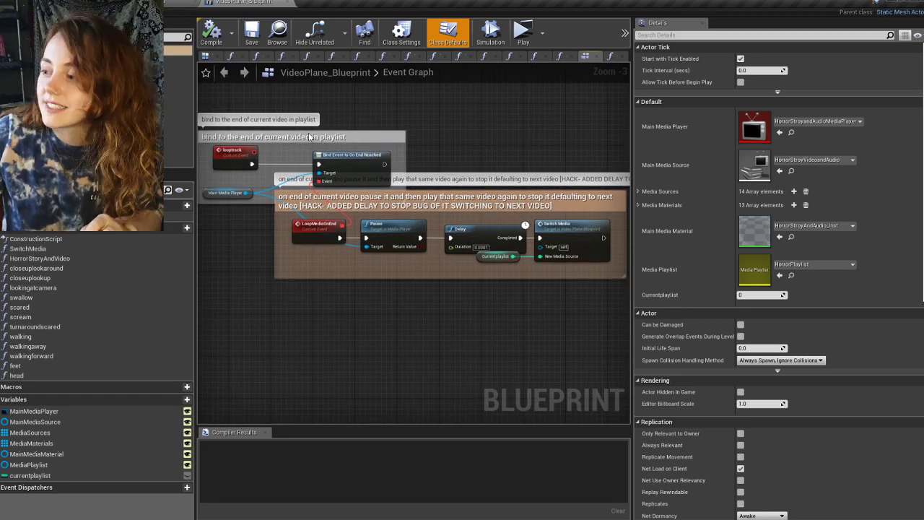
- Show the blueprint's 3D preview and inspect the video plane mesh
click(207, 58)
right_drag(415, 243, 419, 325)
scroll(414, 278, down, 10)
scroll(318, 168, up, 7)
right_drag(319, 168, 447, 163)
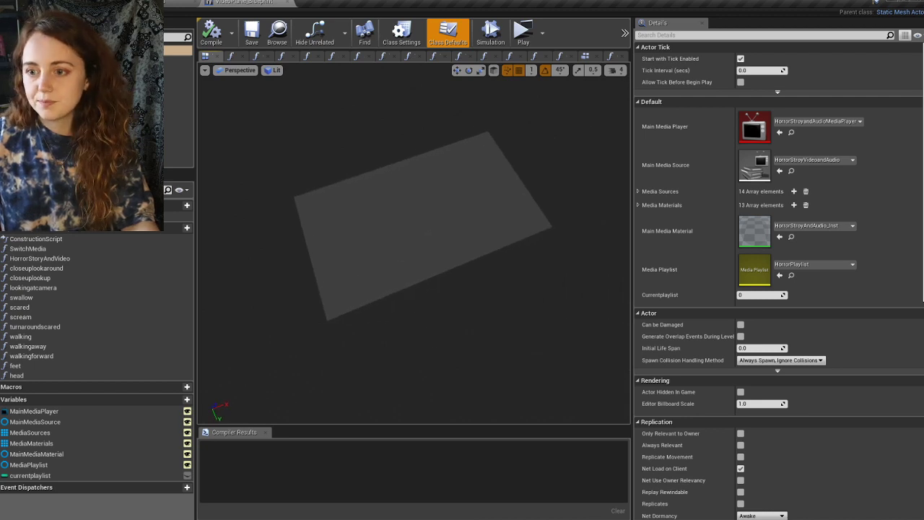
- Search the properties of the class defaults and the static mesh component for "editor"
click(108, 64)
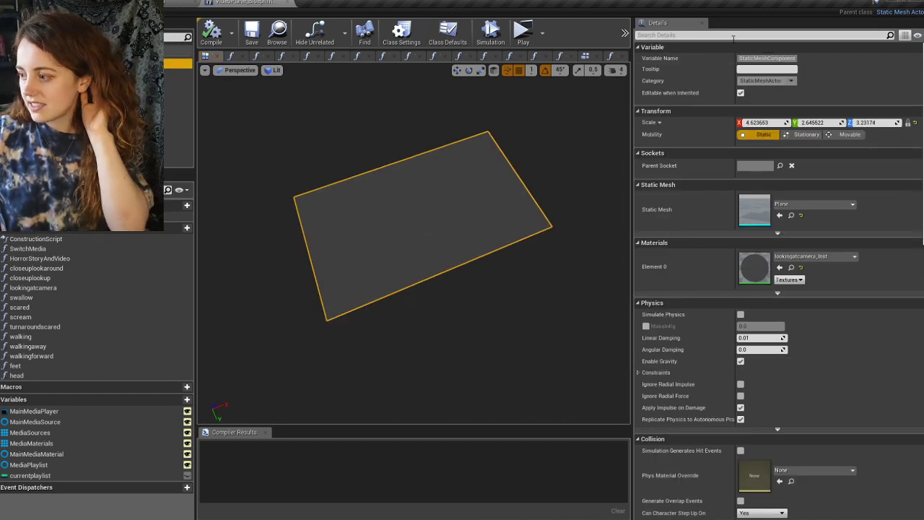
scroll(798, 213, down, 5)
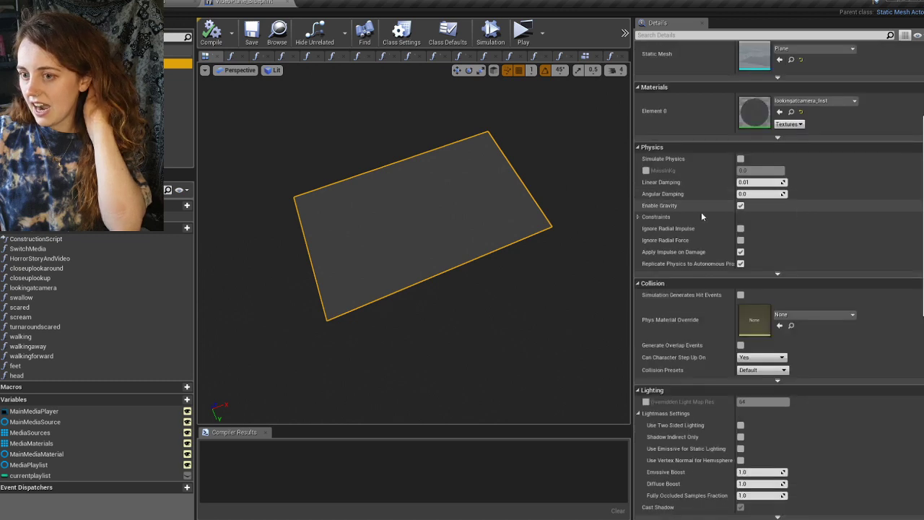
click(447, 32)
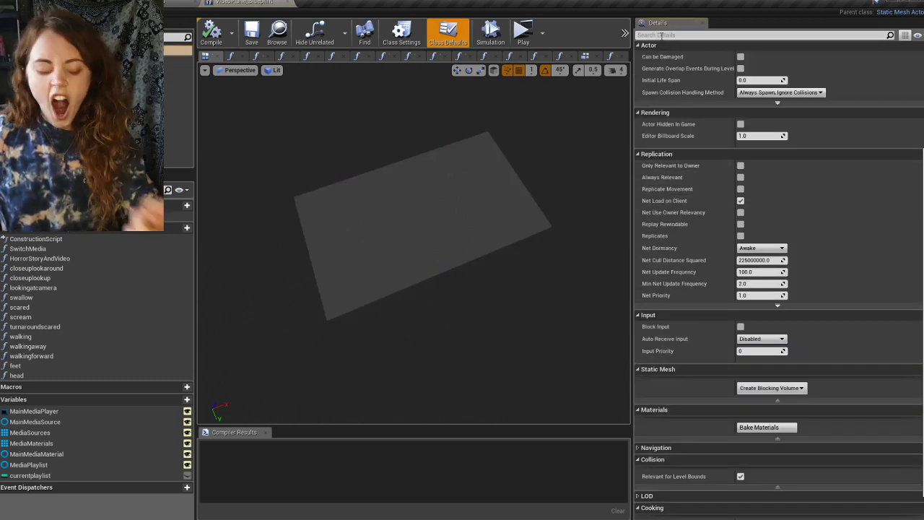
text(editor)
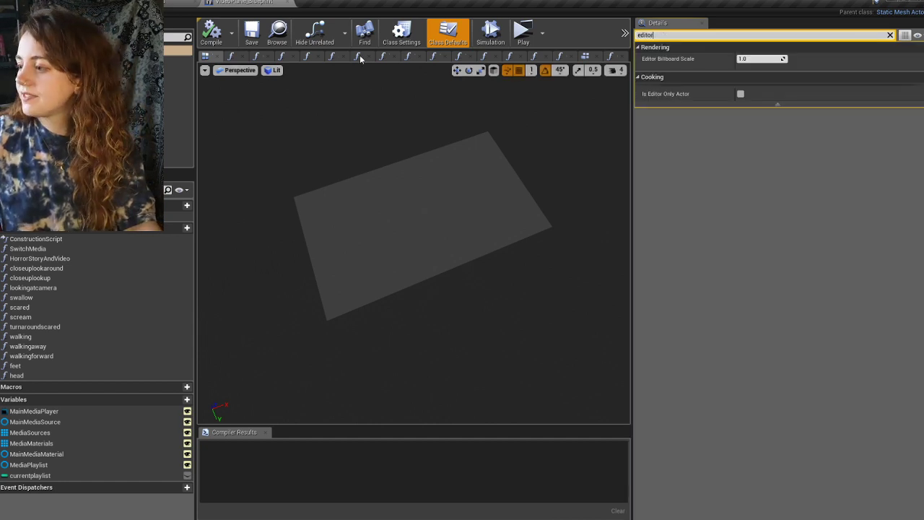
click(87, 64)
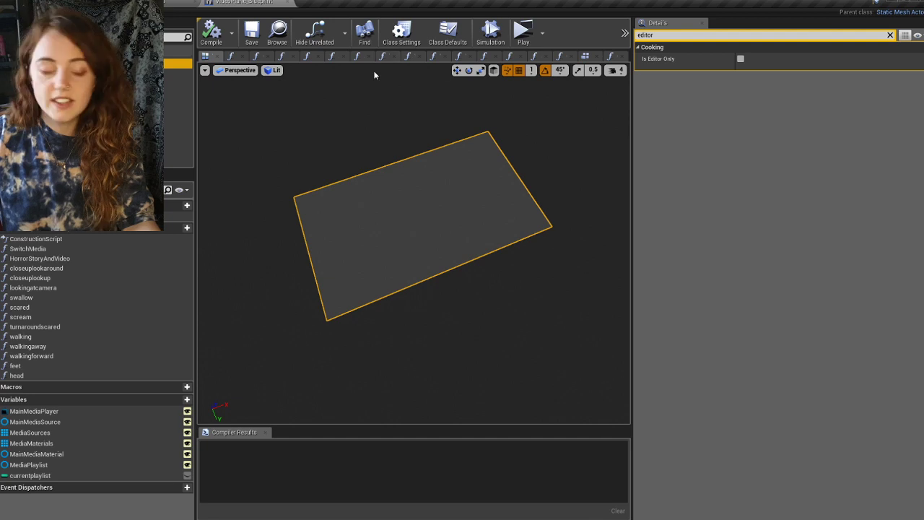
- Review the Event Graph's looping nodes again, and open the HorrorStoryAndVideo function graph
click(408, 57)
click(588, 57)
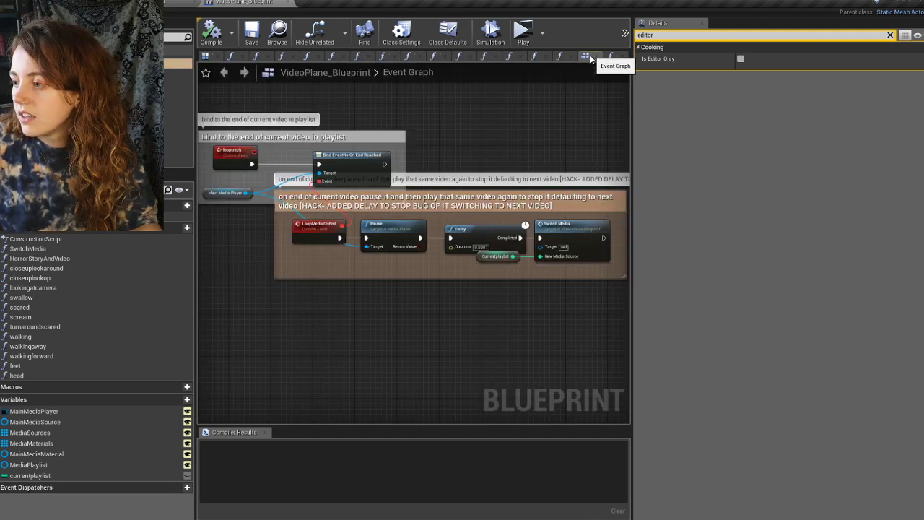
right_drag(344, 182, 435, 170)
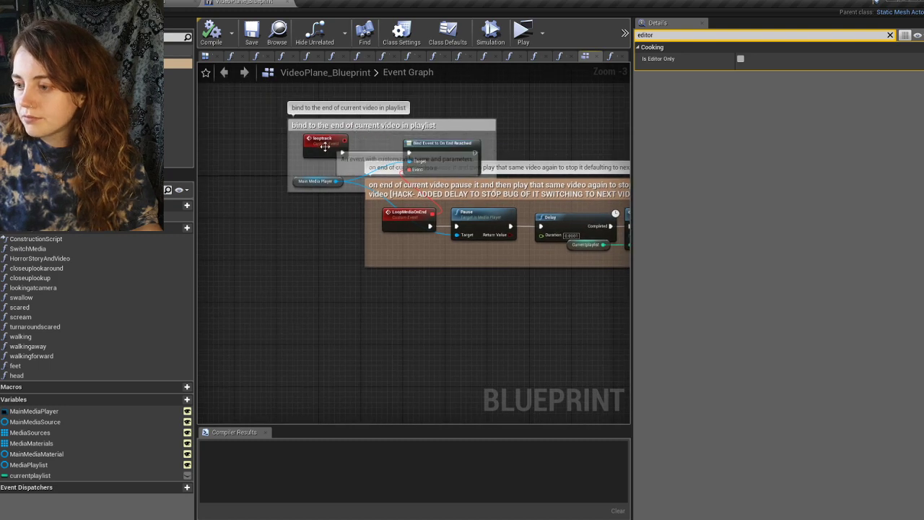
right_drag(506, 120, 379, 107)
click(231, 57)
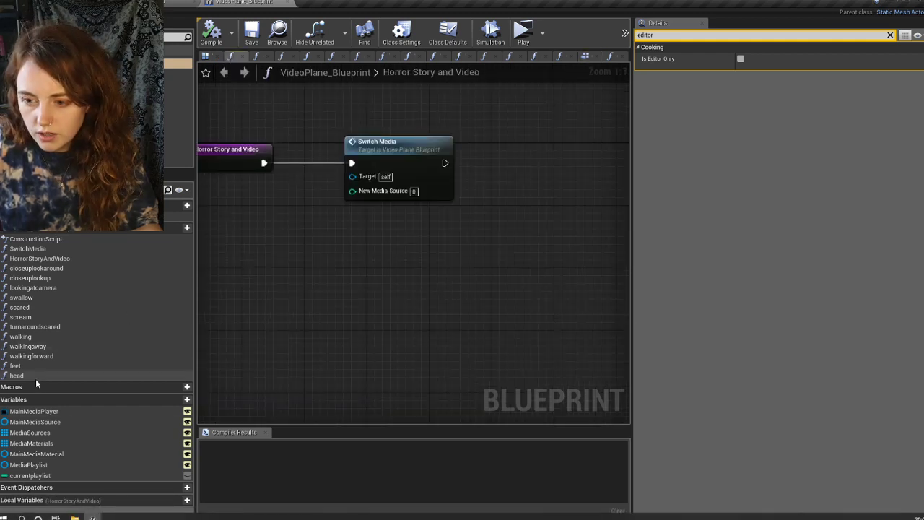
- Open the SwitchMedia function graph, clear the property search and widen the graph area
double_click(86, 249)
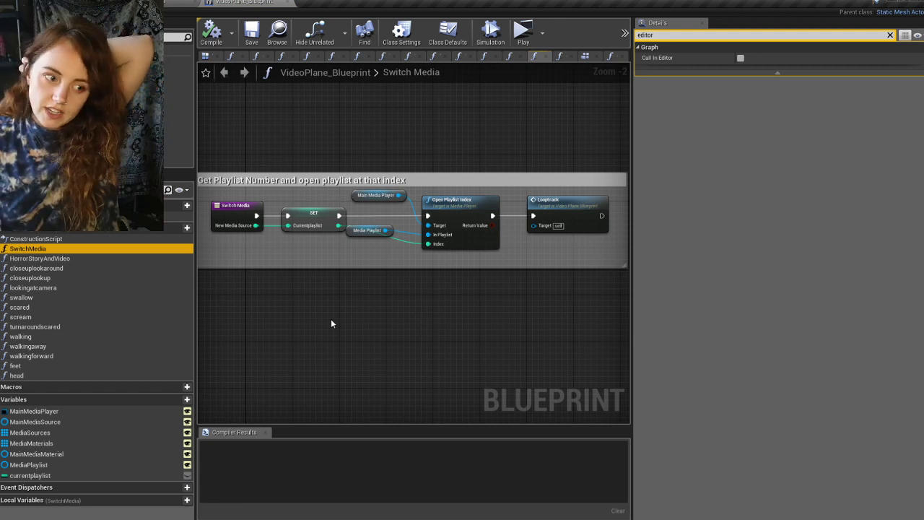
right_drag(330, 323, 351, 326)
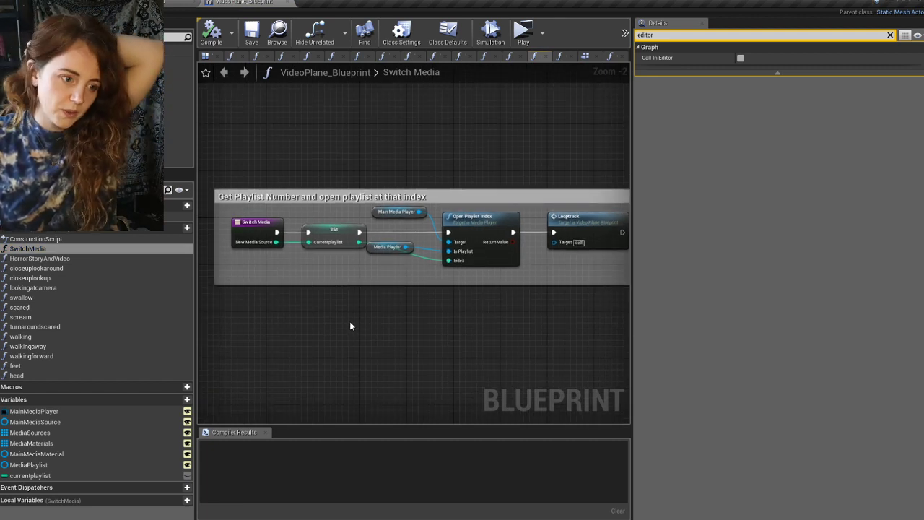
click(890, 36)
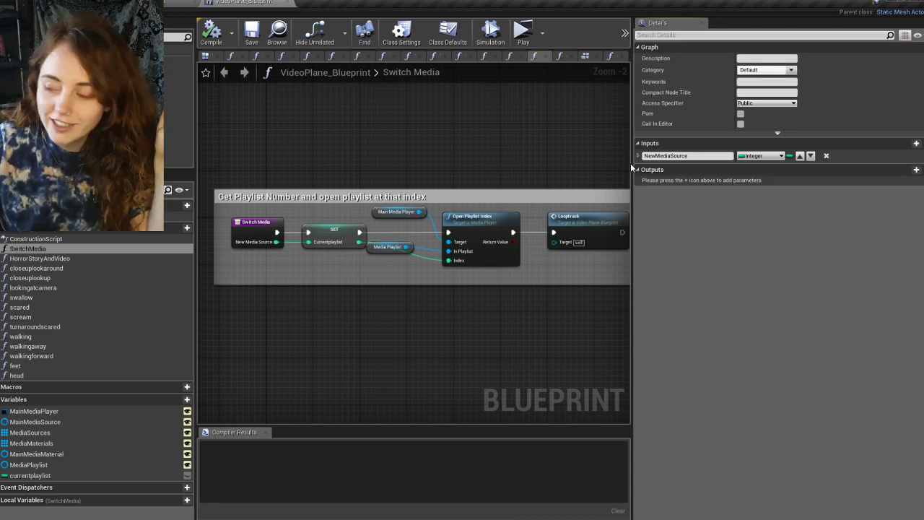
drag(630, 167, 779, 167)
scroll(464, 143, up, 2)
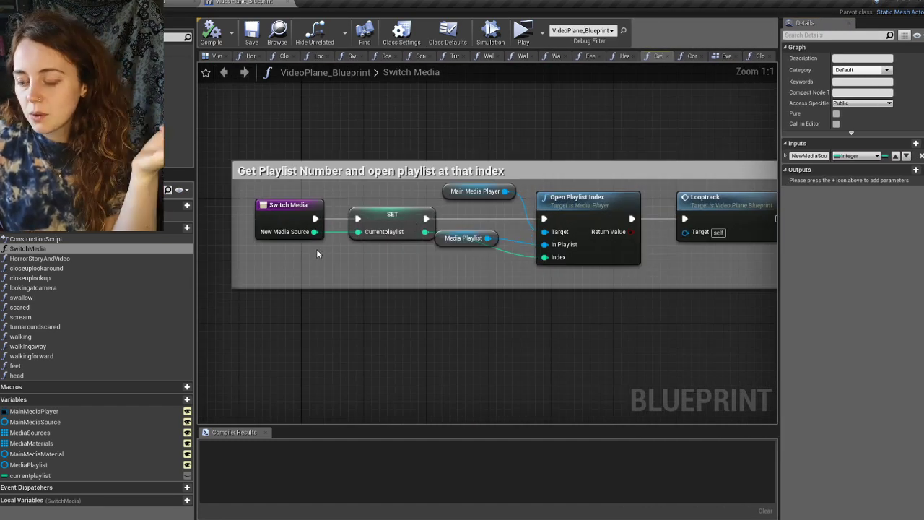
- Examine how SwitchMedia sets the currentplaylist variable and passes it to the Open Playlist Index node
right_drag(318, 254, 386, 261)
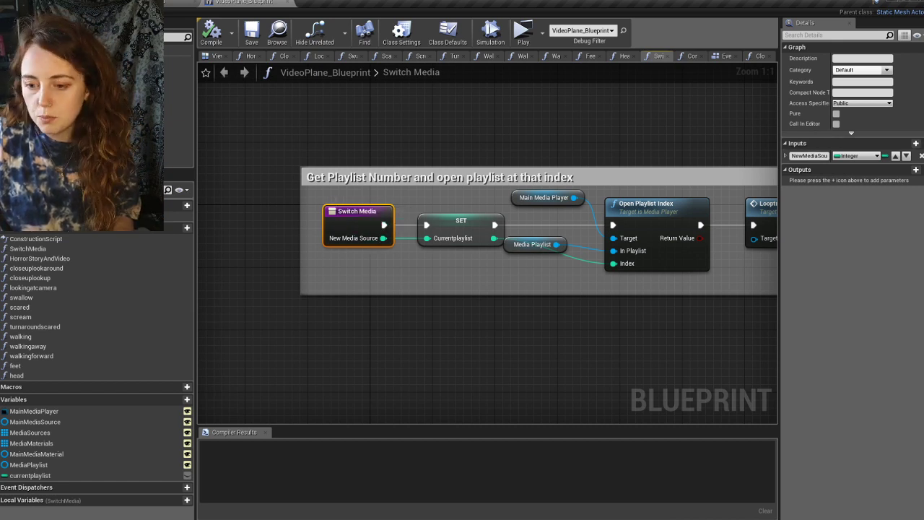
right_drag(446, 264, 340, 275)
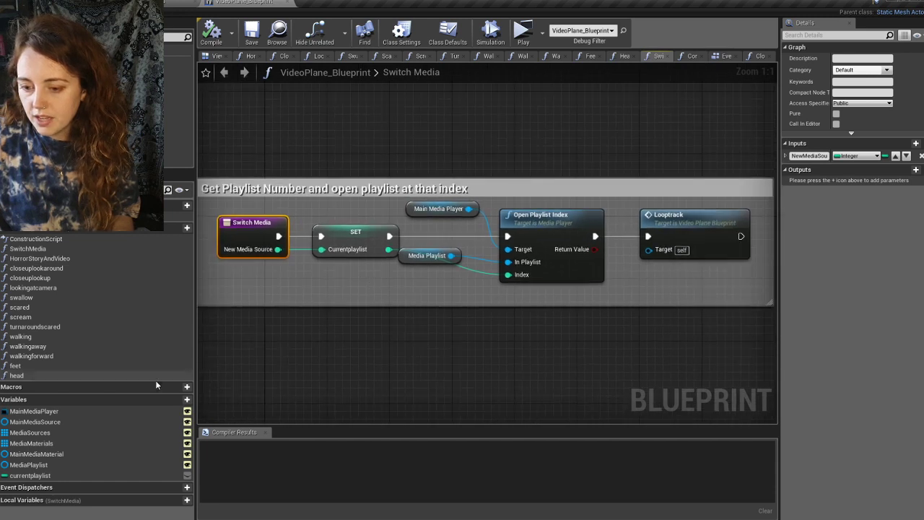
click(346, 246)
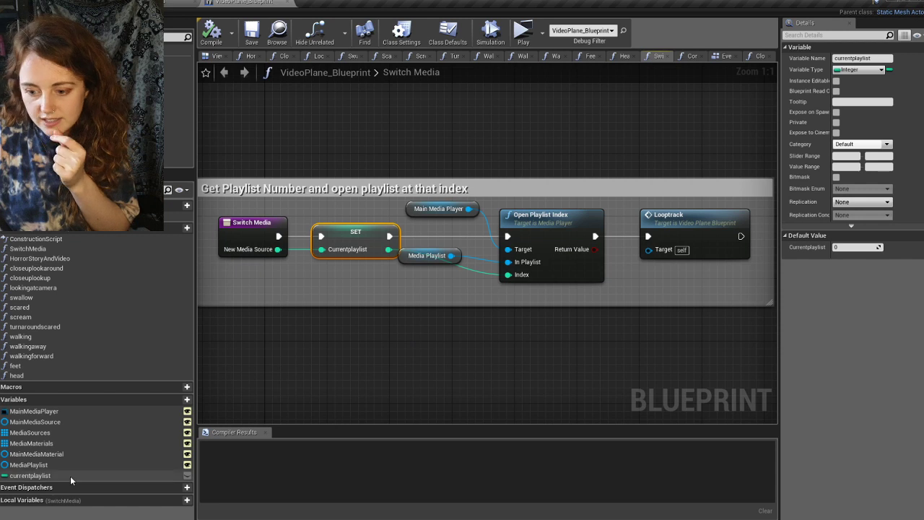
click(30, 475)
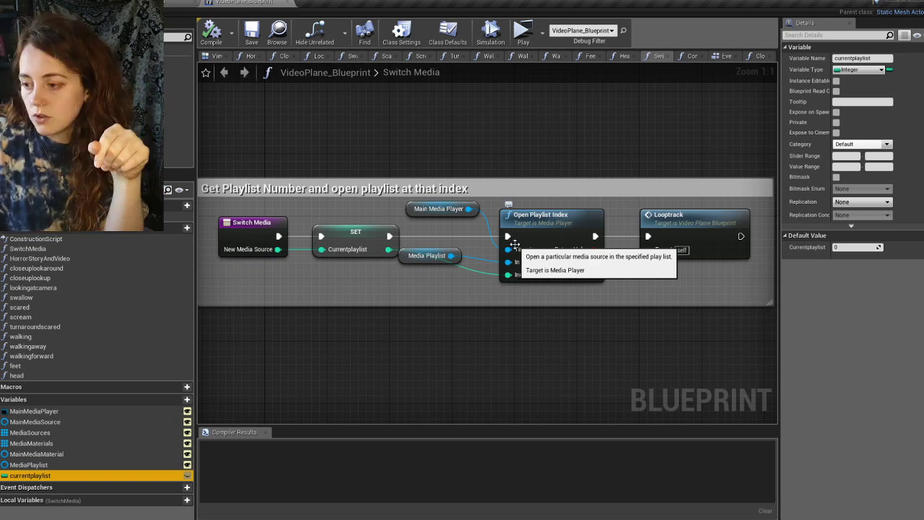
right_drag(458, 327, 332, 337)
right_drag(417, 240, 508, 212)
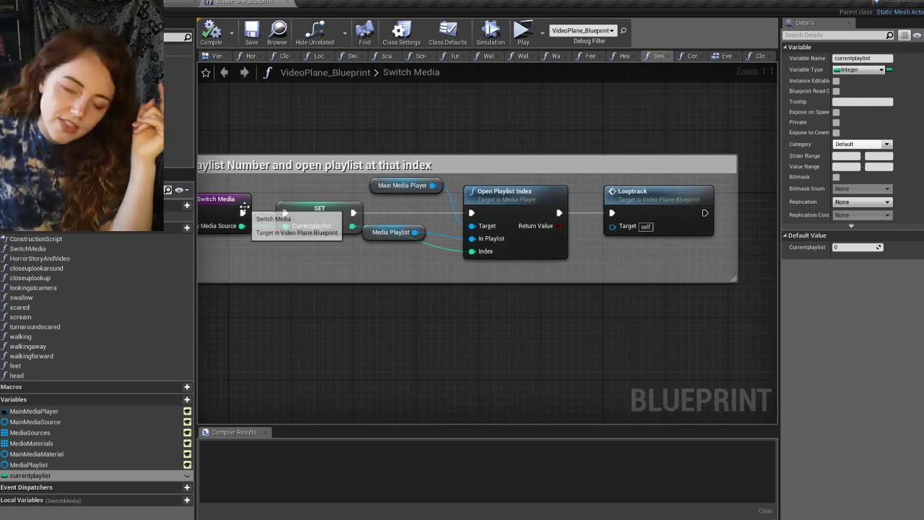
- Go to the looptrack event definition and examine its end-reached binding and the LoopMediaOnEnd pause, delay and Switch Media chain
double_click(653, 201)
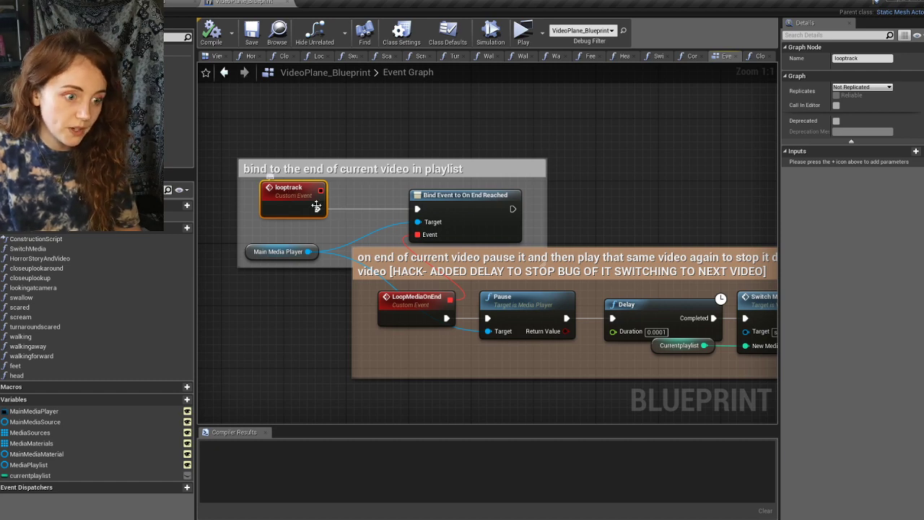
right_drag(454, 248, 418, 167)
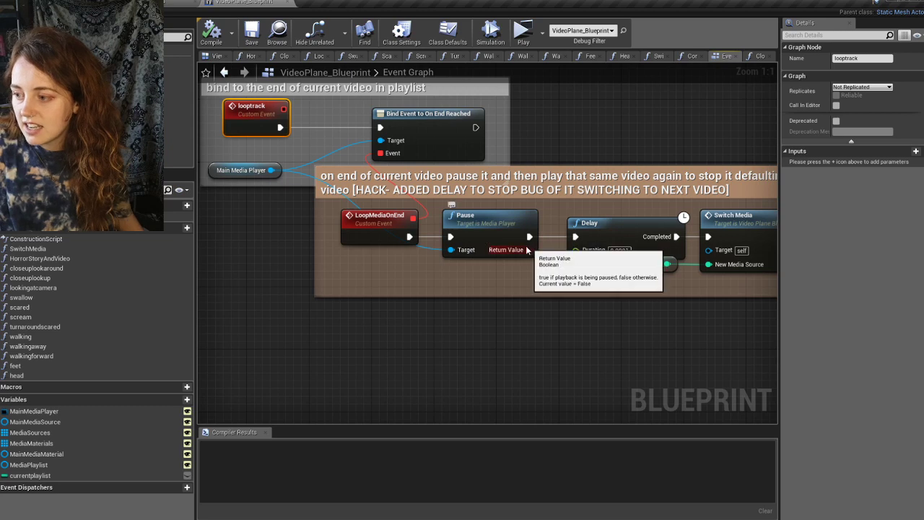
right_drag(509, 270, 450, 256)
right_drag(338, 217, 451, 180)
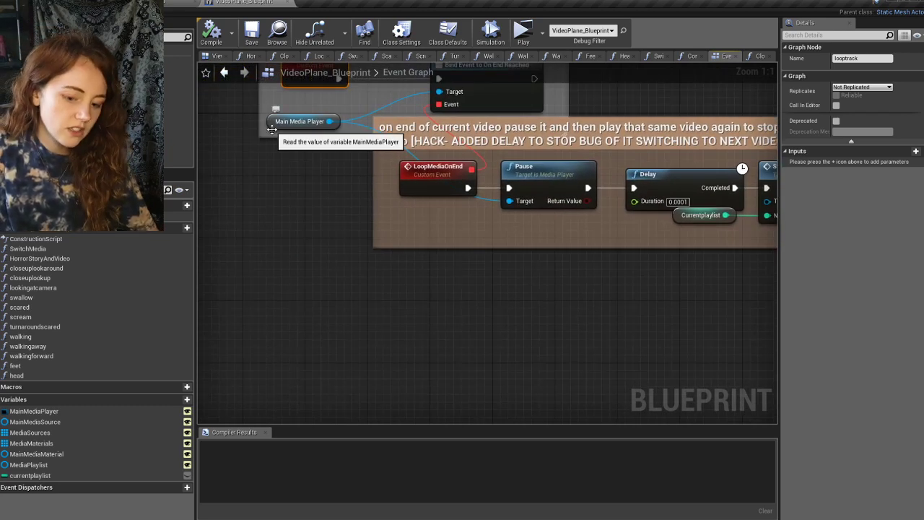
right_drag(707, 270, 563, 285)
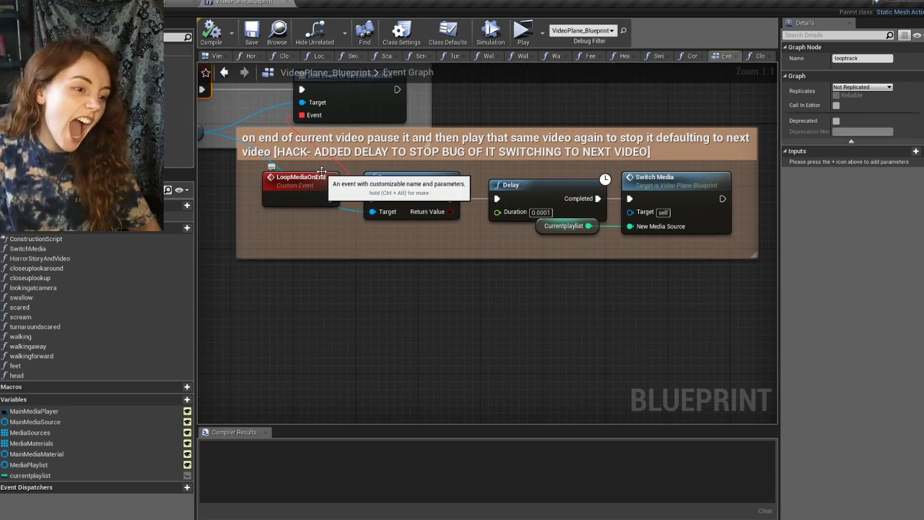
right_drag(571, 268, 530, 267)
right_drag(462, 267, 560, 285)
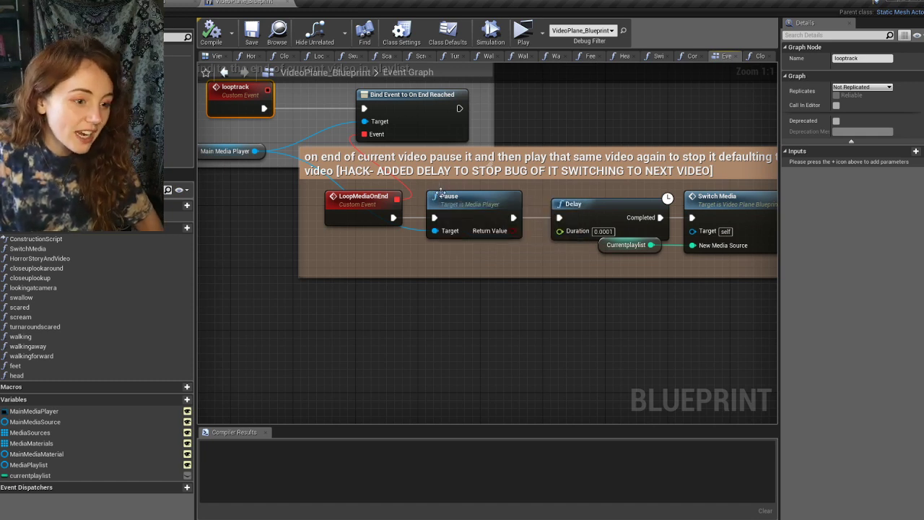
right_drag(588, 305, 524, 300)
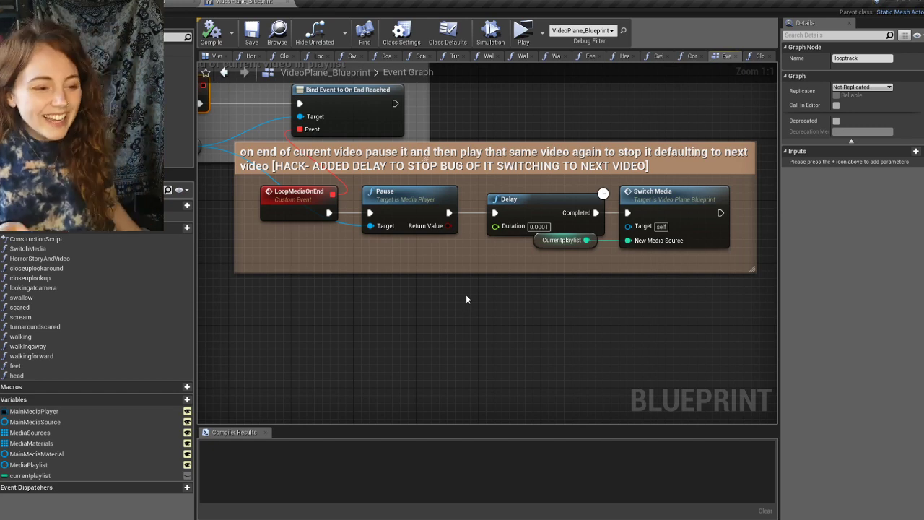
right_drag(406, 291, 481, 361)
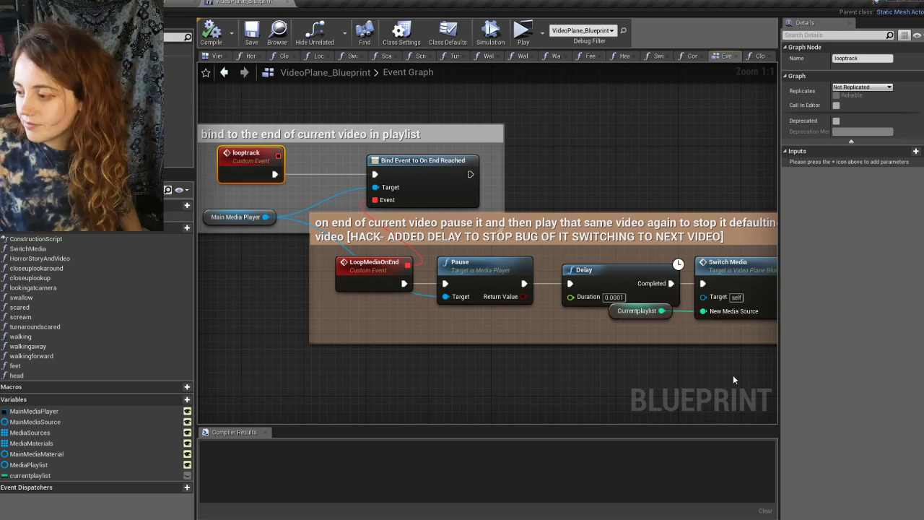
- Check the closeuplookup function's Switch Media call and return to the Event Graph's looping nodes
right_drag(733, 380, 573, 296)
click(759, 55)
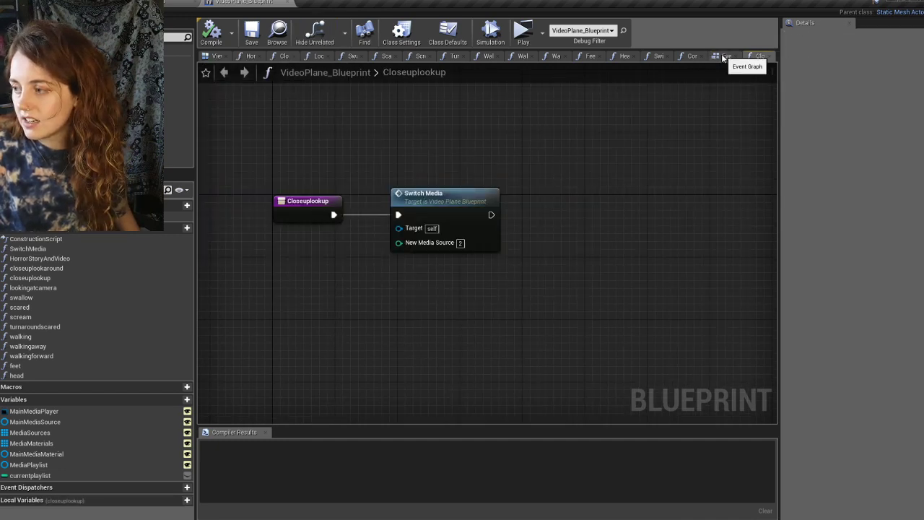
click(723, 56)
right_drag(548, 146, 360, 258)
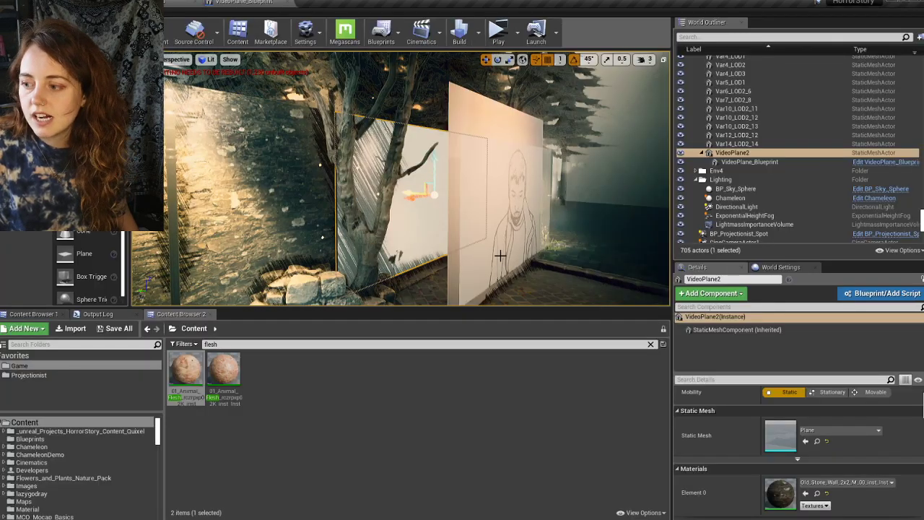
- Switch to the level editor, inspect the projected video figure from both sides, and select the transparent sprite plane showing it
right_drag(397, 181, 476, 171)
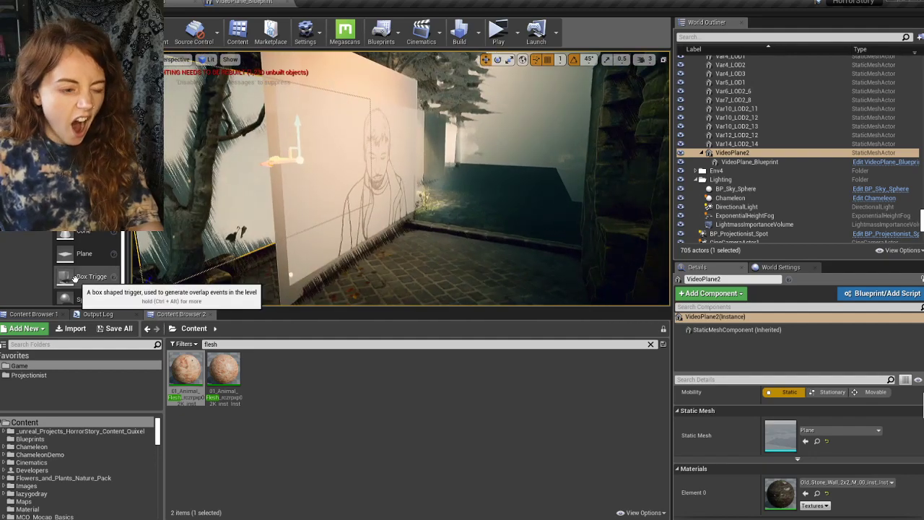
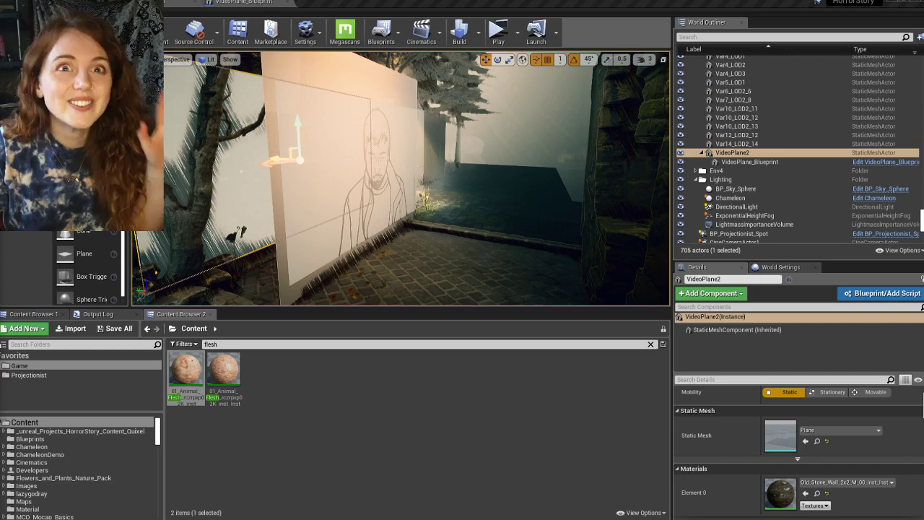
right_drag(519, 136, 397, 134)
key(d)
key(w)
mouse_move(466, 173)
right_down()
mouse_move(548, 174)
mouse_move(466, 173)
right_up()
key(s)
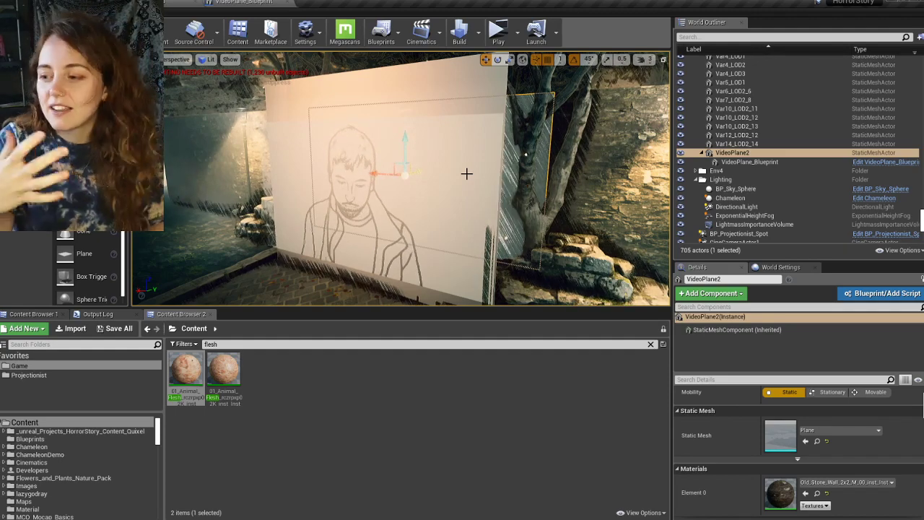
right_drag(469, 124, 433, 147)
click(432, 129)
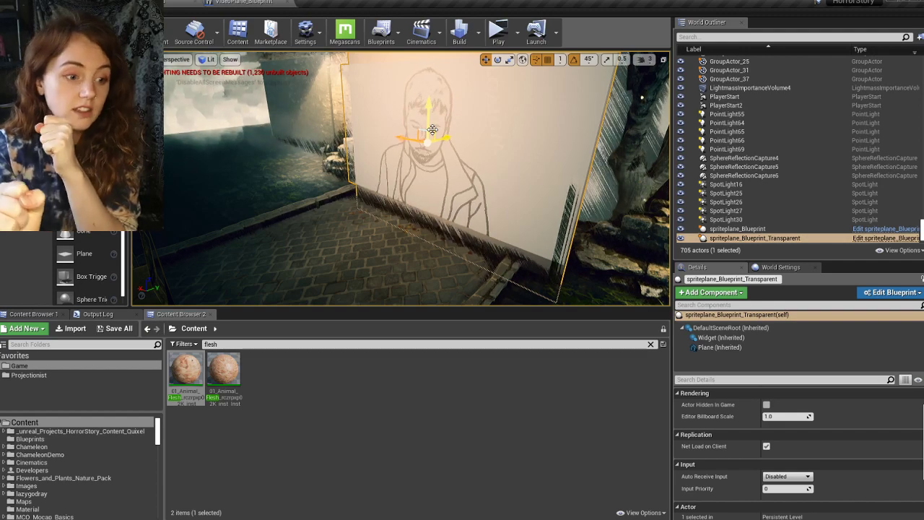
- Select the sky sphere behind the aspen and pine trees in the level
right_drag(473, 178, 516, 148)
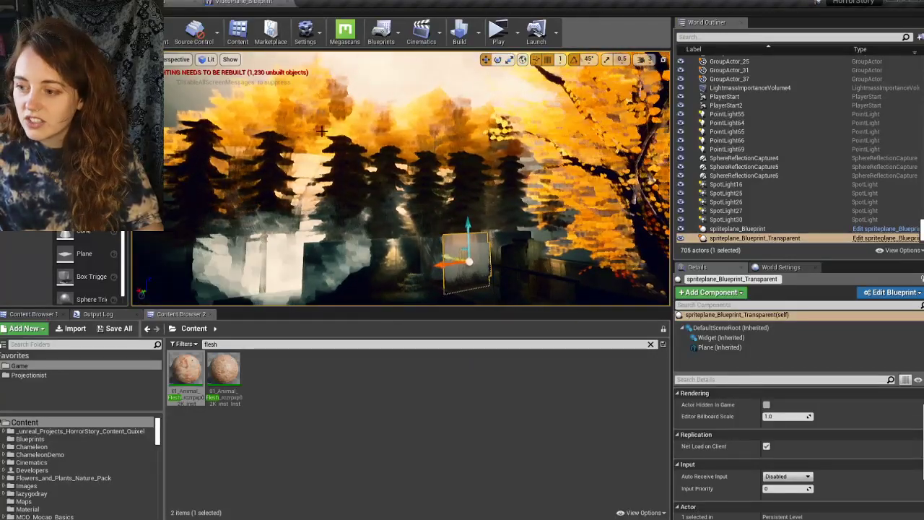
click(307, 170)
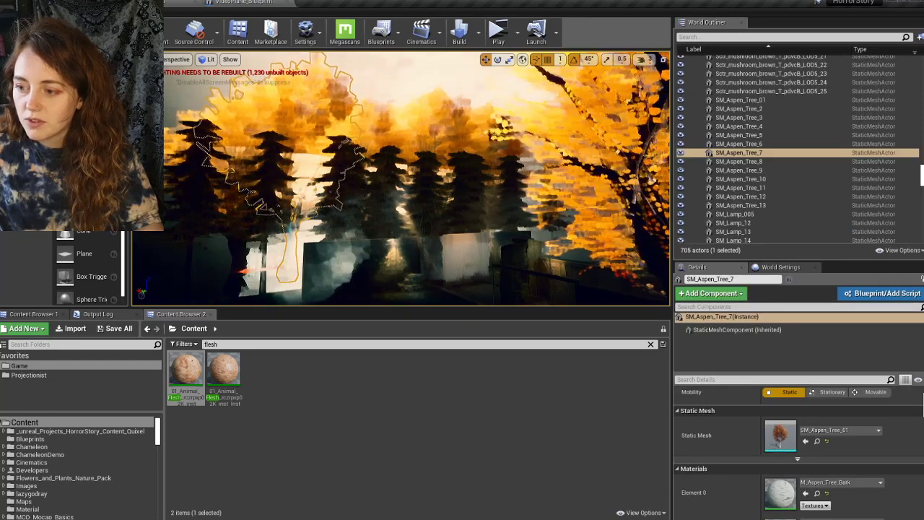
click(404, 168)
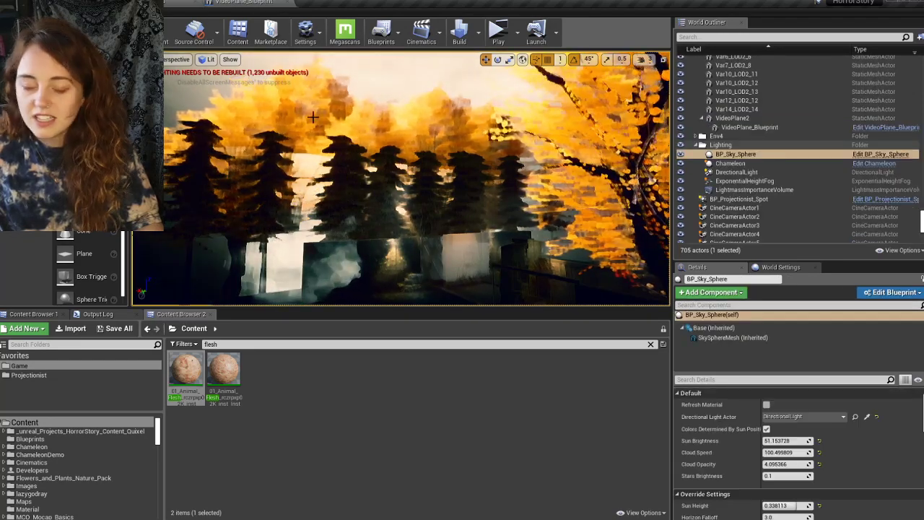
right_drag(403, 168, 534, 119)
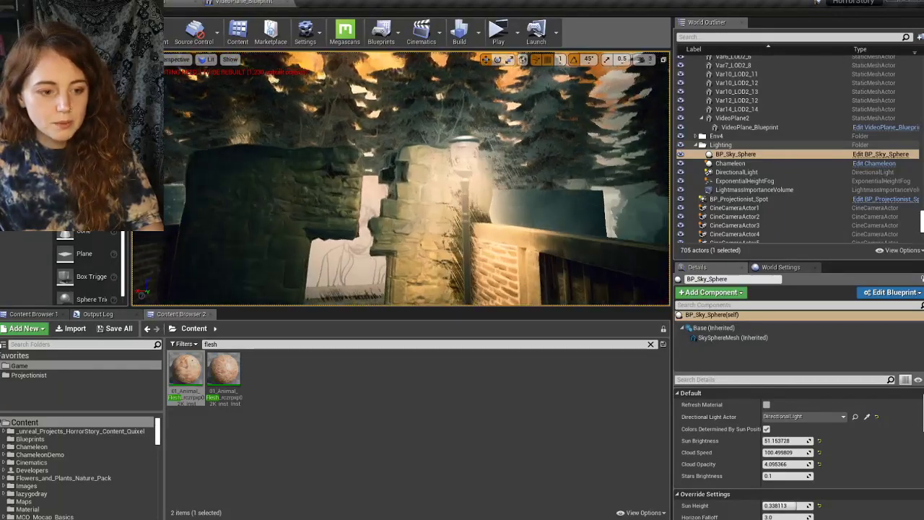
key(w)
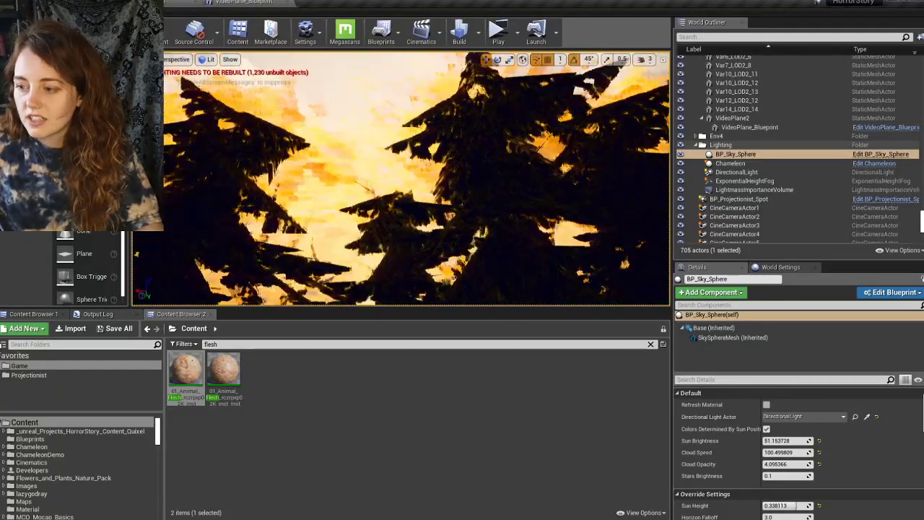
click(391, 212)
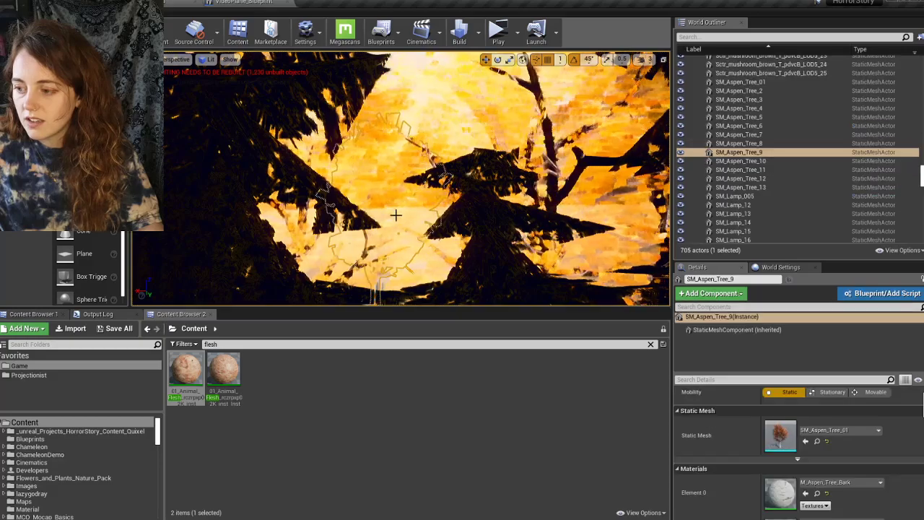
click(393, 186)
- Examine the forest, the arched brick building and the walled walkways around the level
key(w)
right_drag(430, 260, 498, 279)
right_drag(376, 217, 366, 166)
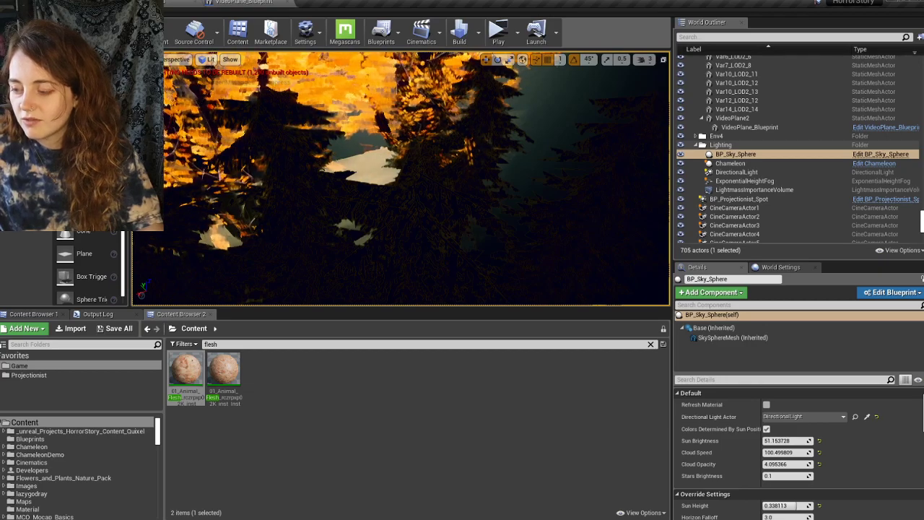
right_drag(366, 166, 281, 189)
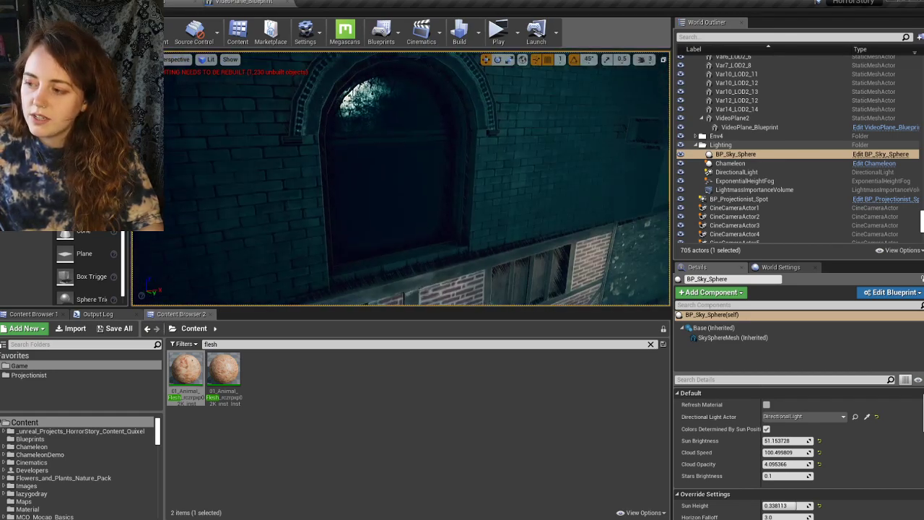
right_drag(281, 189, 332, 159)
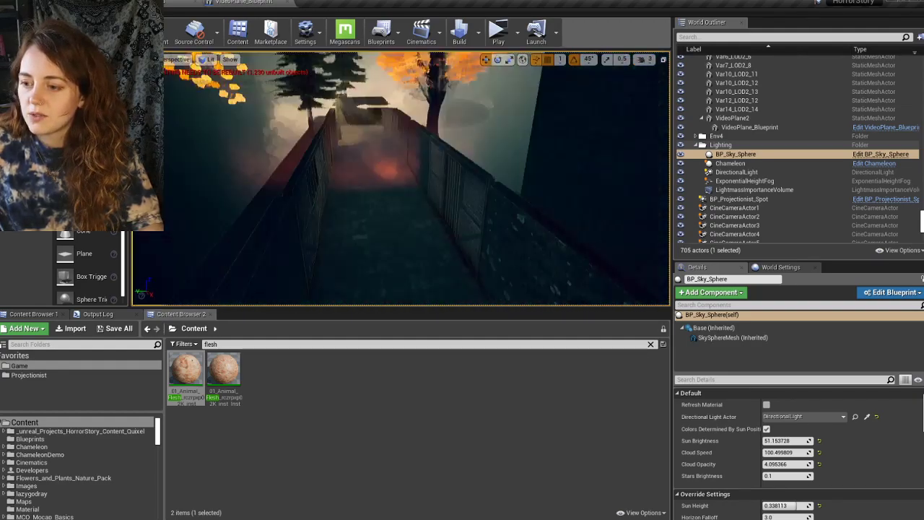
right_drag(401, 179, 166, 185)
right_drag(288, 185, 455, 189)
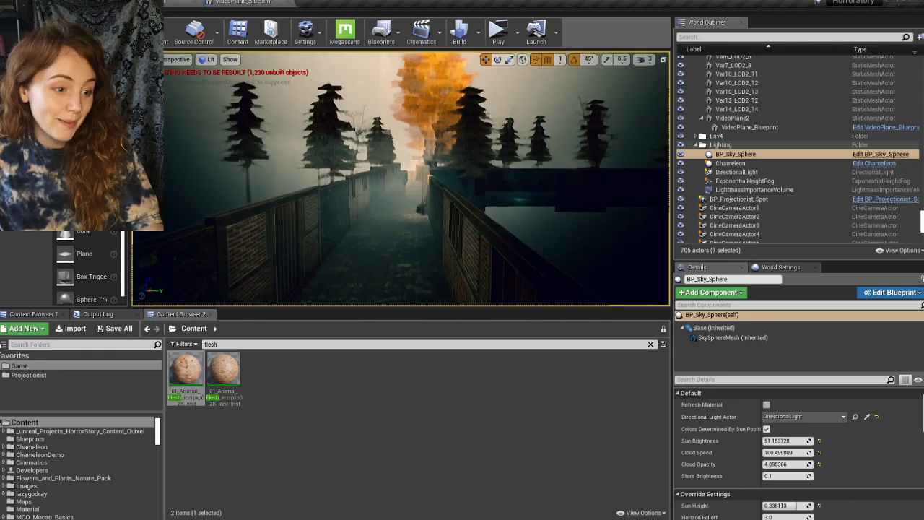
right_drag(401, 179, 387, 154)
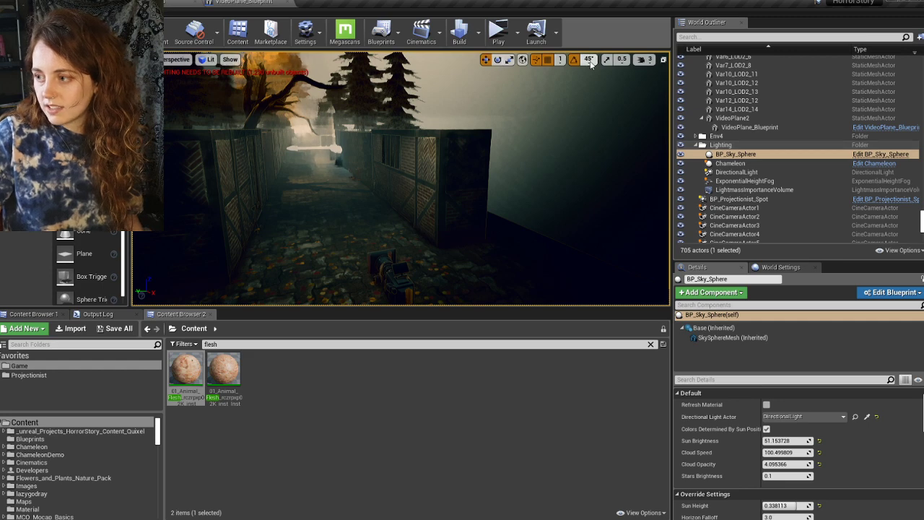
- Collapse the Lighting, Env2 and Env3 folders in the level's actor list
click(696, 145)
scroll(696, 148, up, 5)
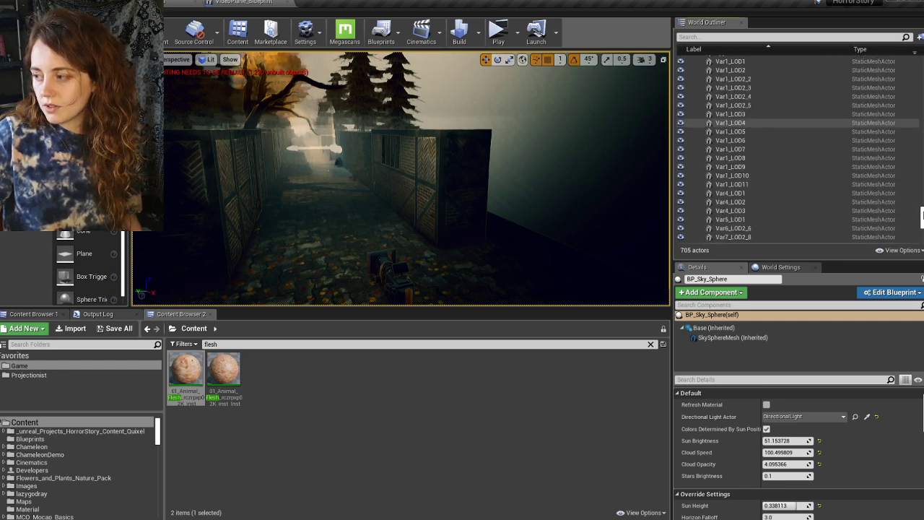
scroll(698, 78, up, 10)
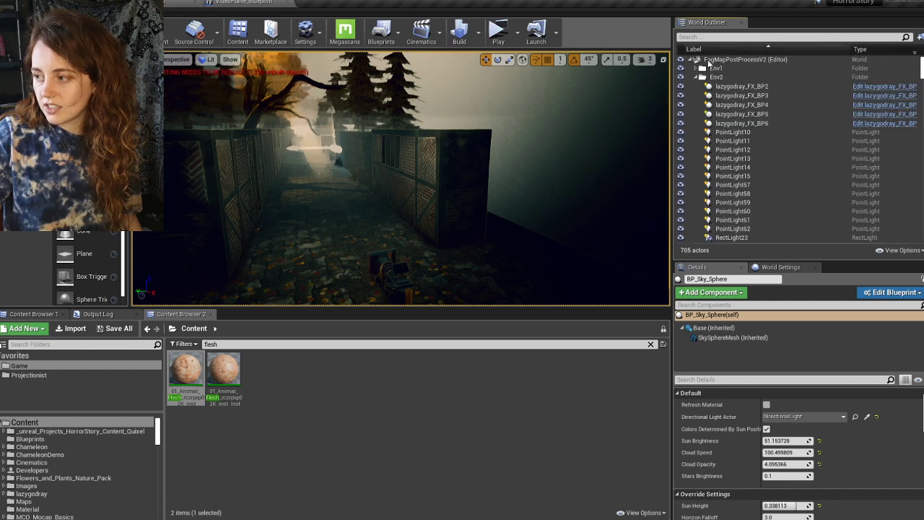
click(697, 77)
click(696, 86)
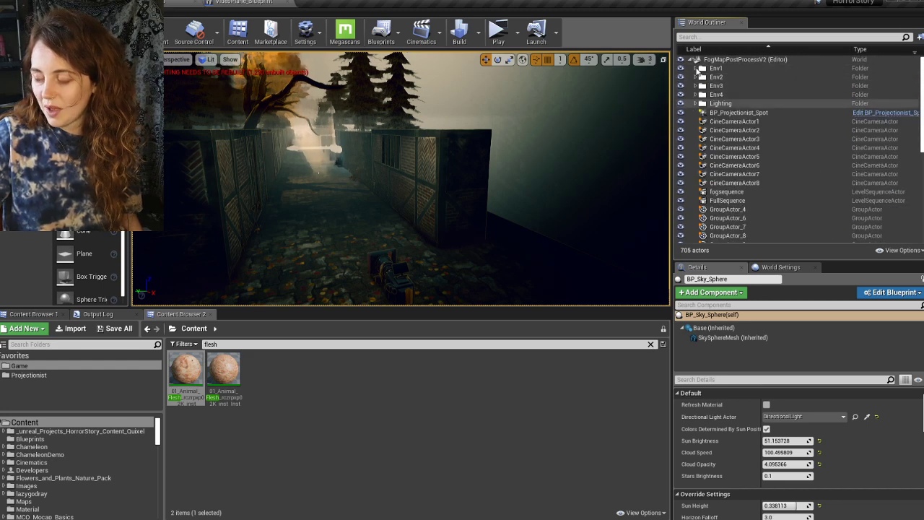
- Search the level's actors for "post", and clear the search
click(702, 36)
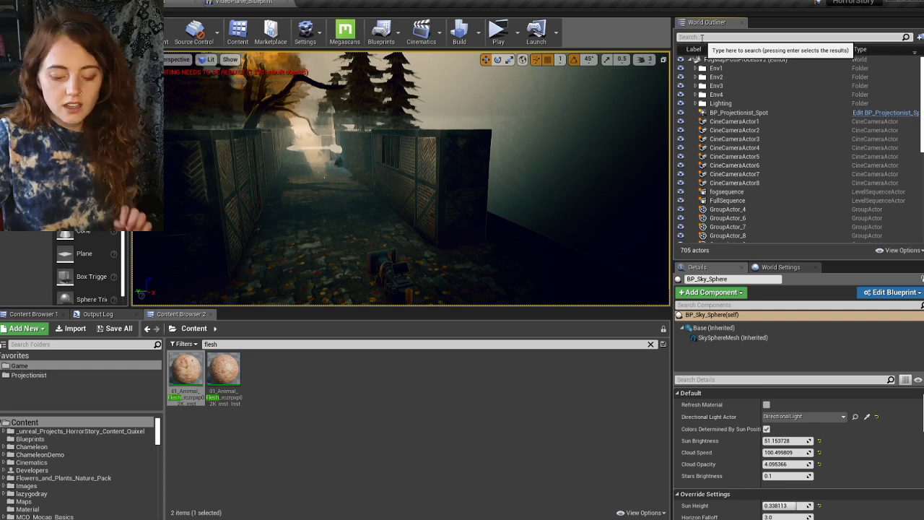
text(post)
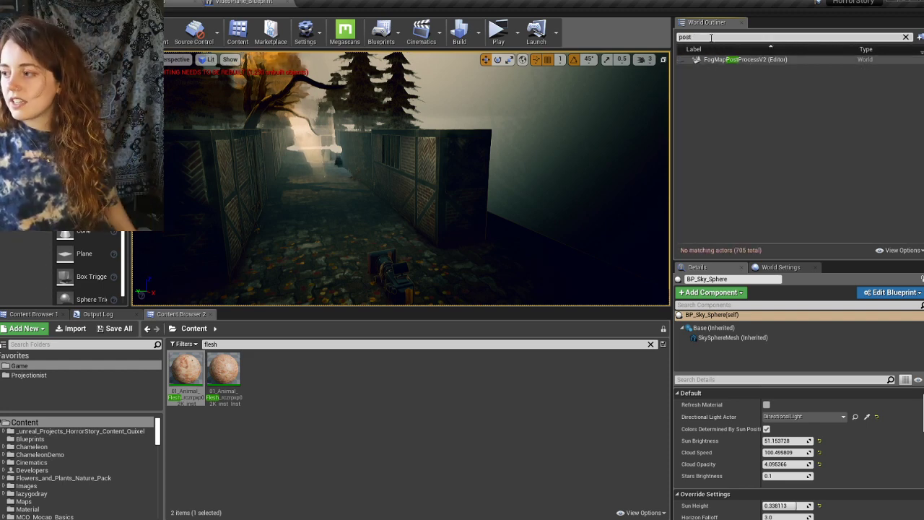
drag(709, 37, 620, 46)
key(BackSpace)
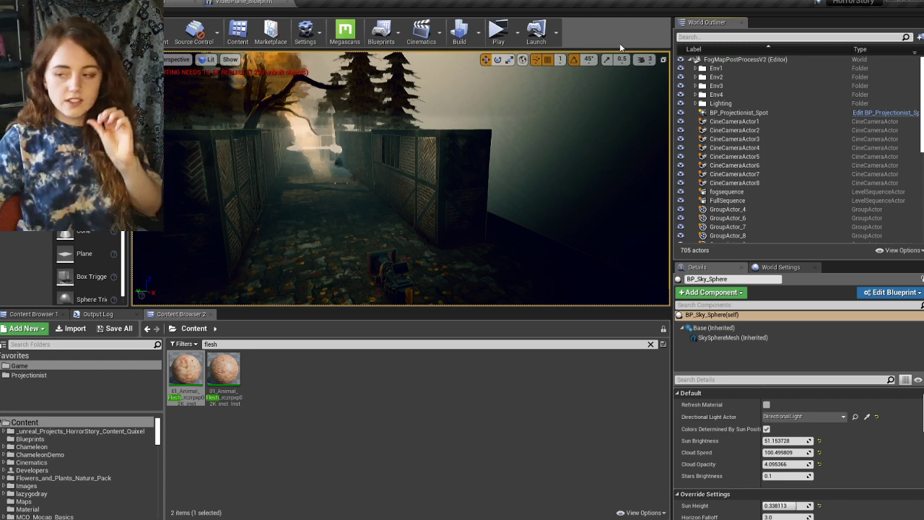
- View the walled walkway in the Unlit view mode, and return the viewport to Lit
click(208, 59)
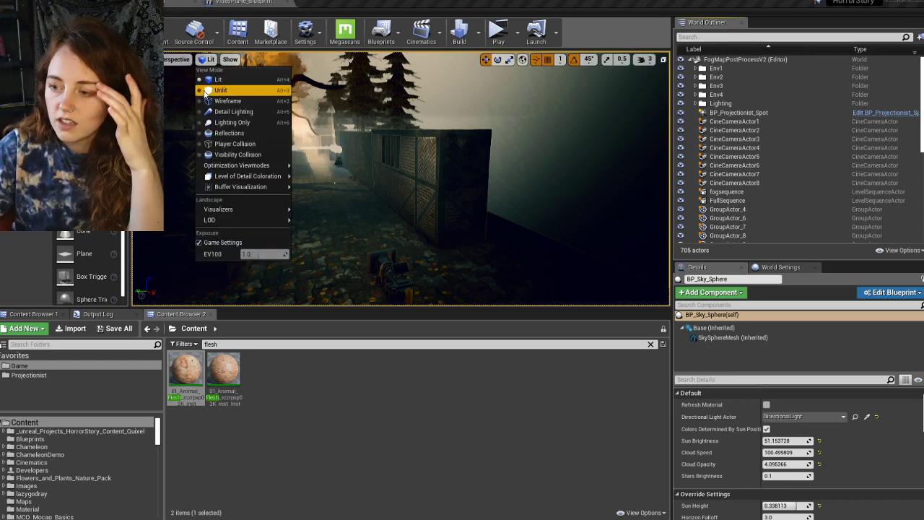
click(209, 90)
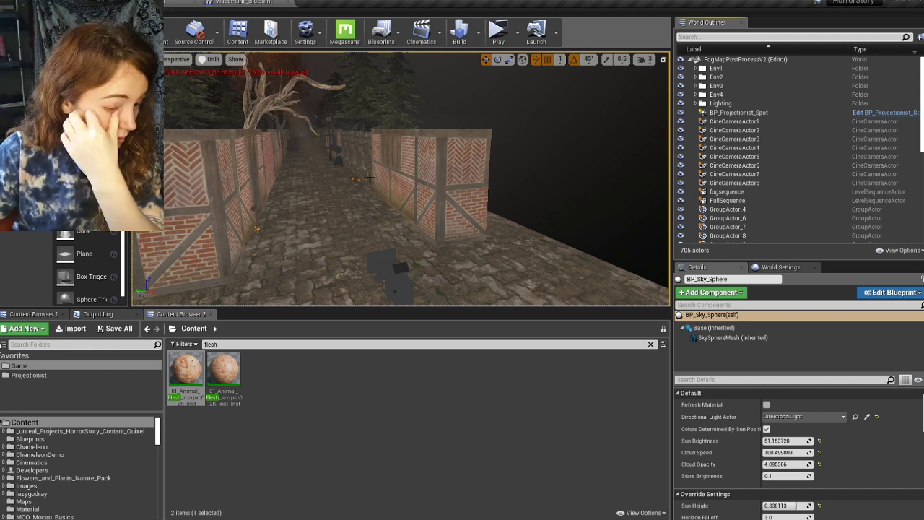
right_drag(375, 181, 327, 170)
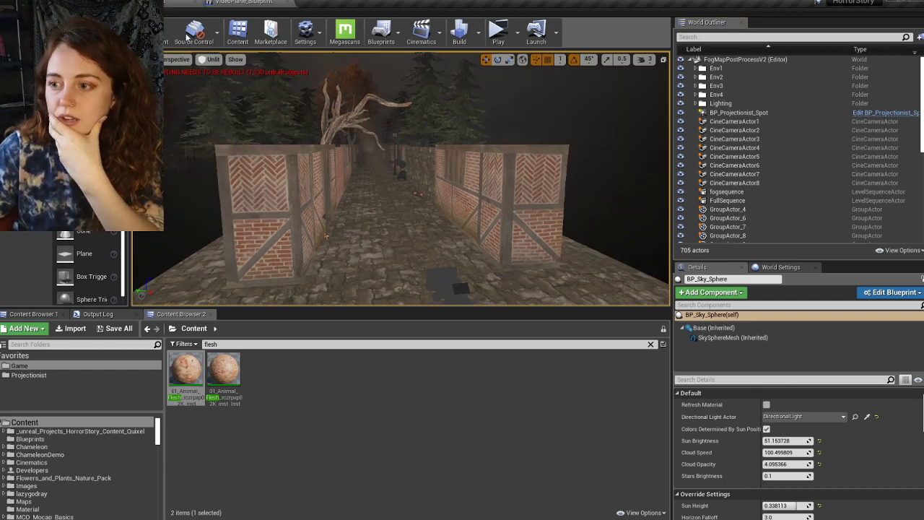
click(209, 59)
click(209, 80)
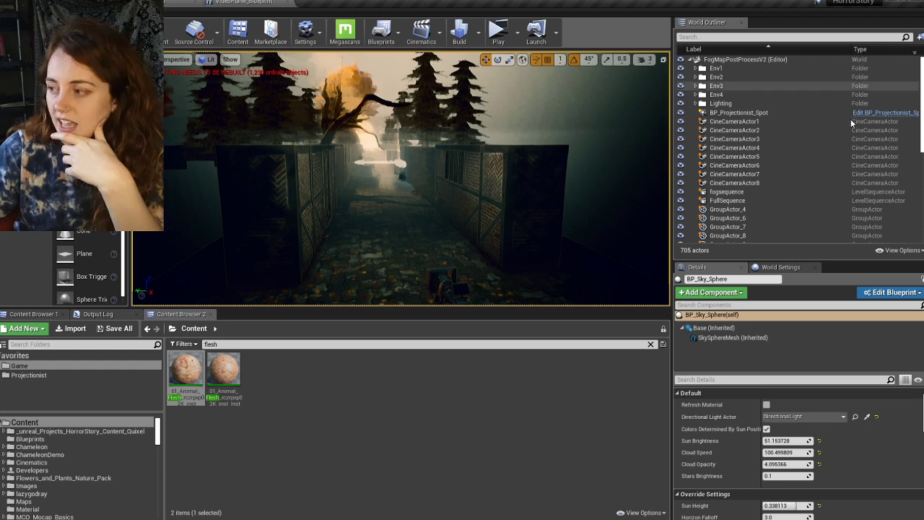
- Search the level's actors for "cham" and select the Chameleon actor
click(756, 37)
text(cham)
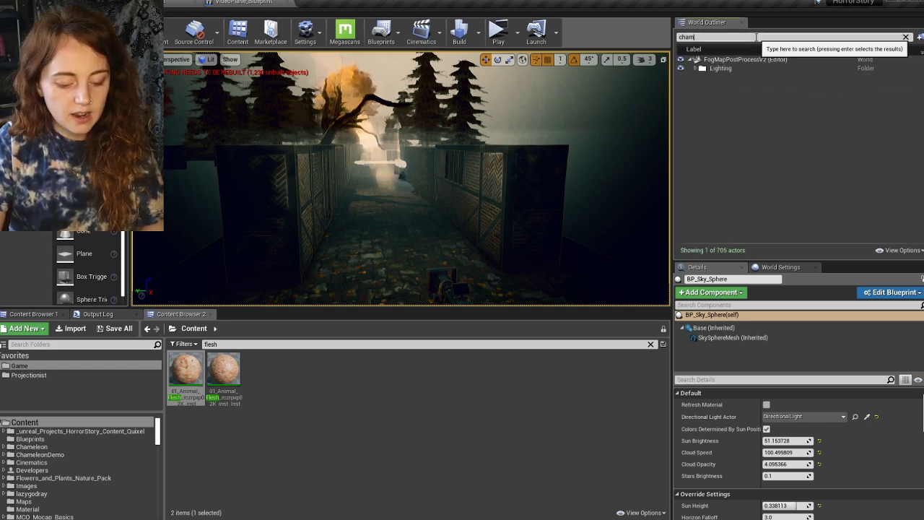
key(BackSpace)
key(BackSpace)
key(BackSpace)
key(BackSpace)
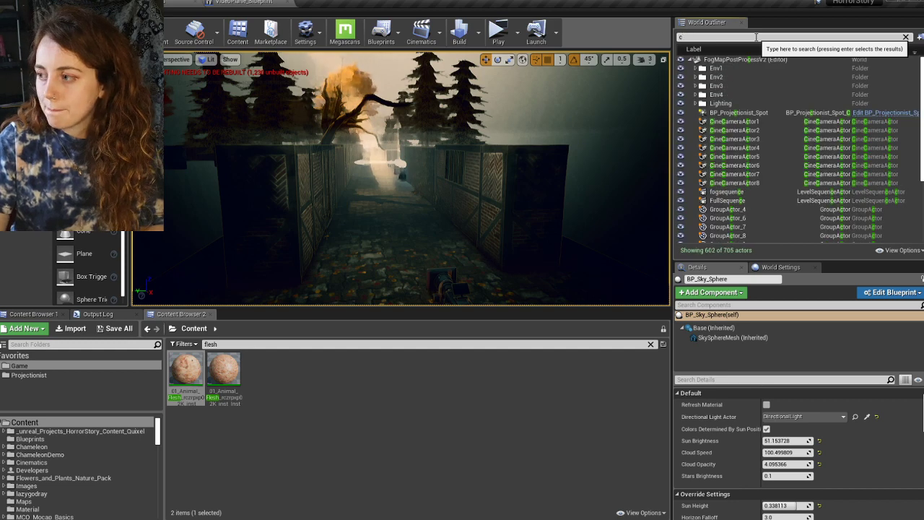
text(ham)
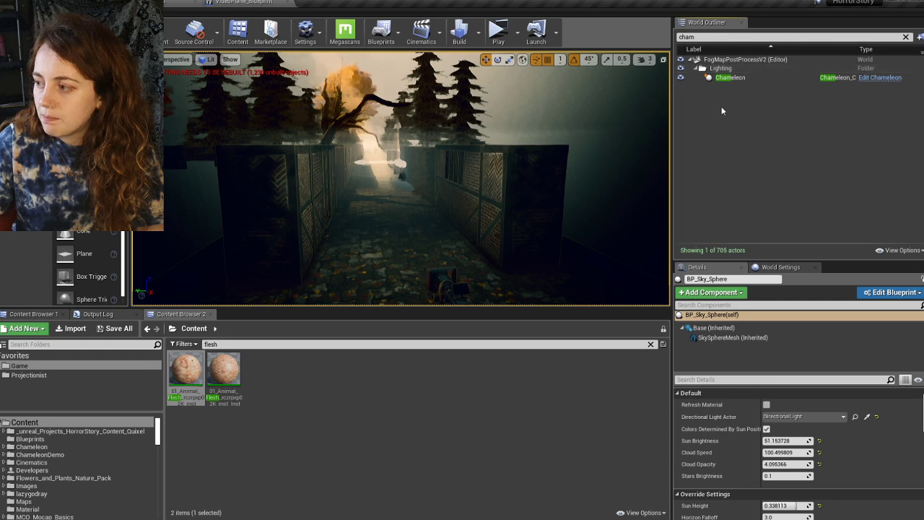
click(730, 80)
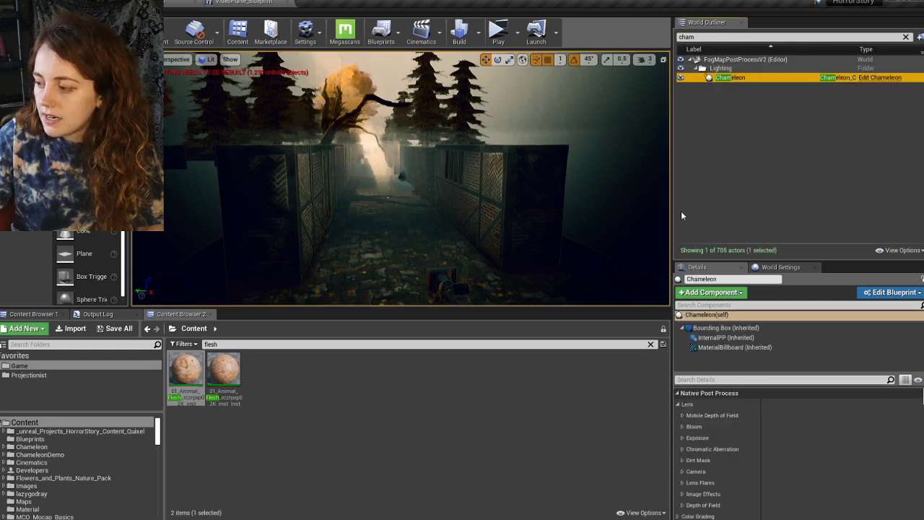
- Enlarge the Chameleon actor's details area and examine its Exposure and Bloom settings
drag(739, 260, 739, 218)
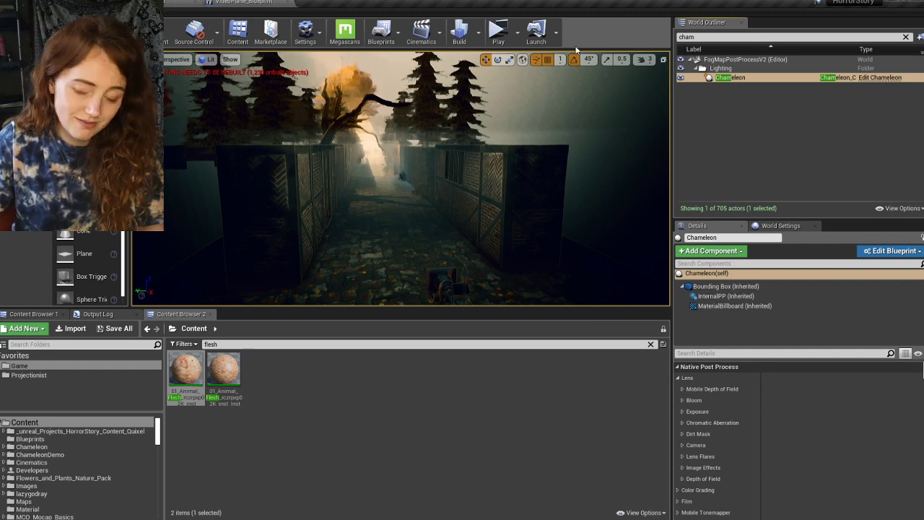
drag(747, 220, 744, 102)
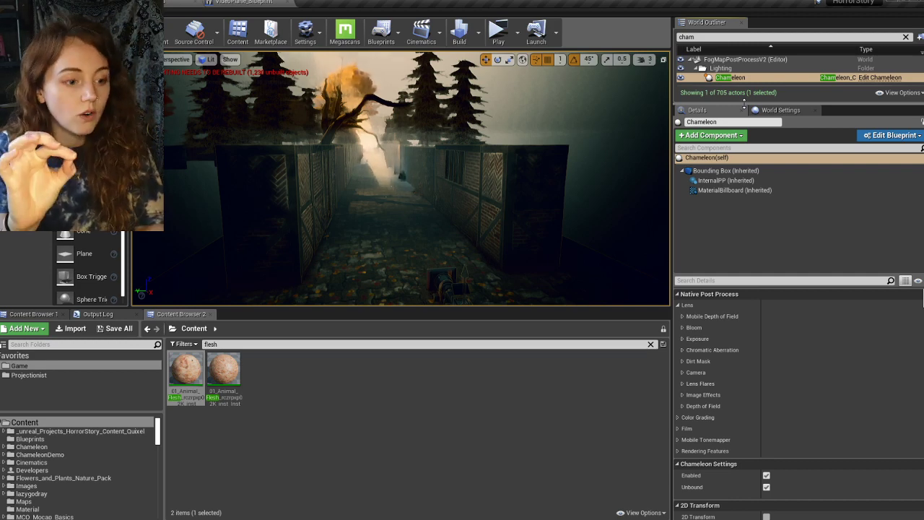
click(682, 339)
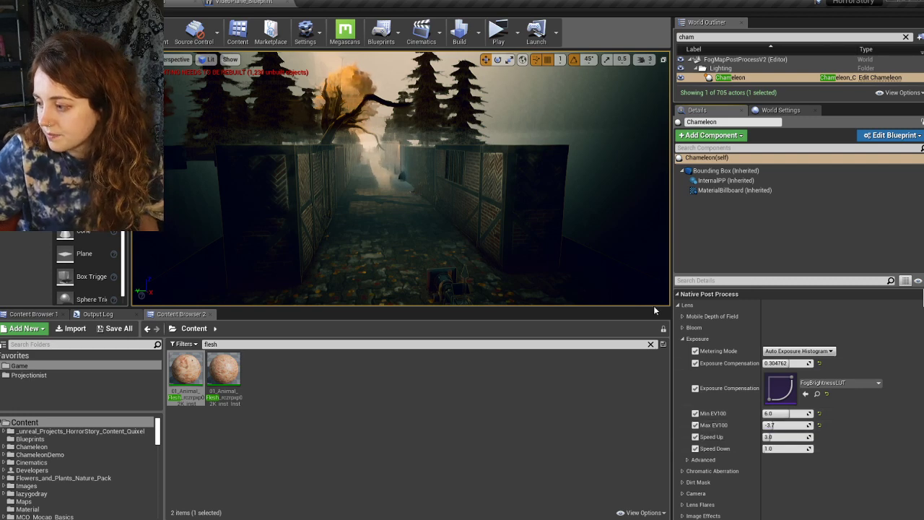
click(683, 339)
click(682, 327)
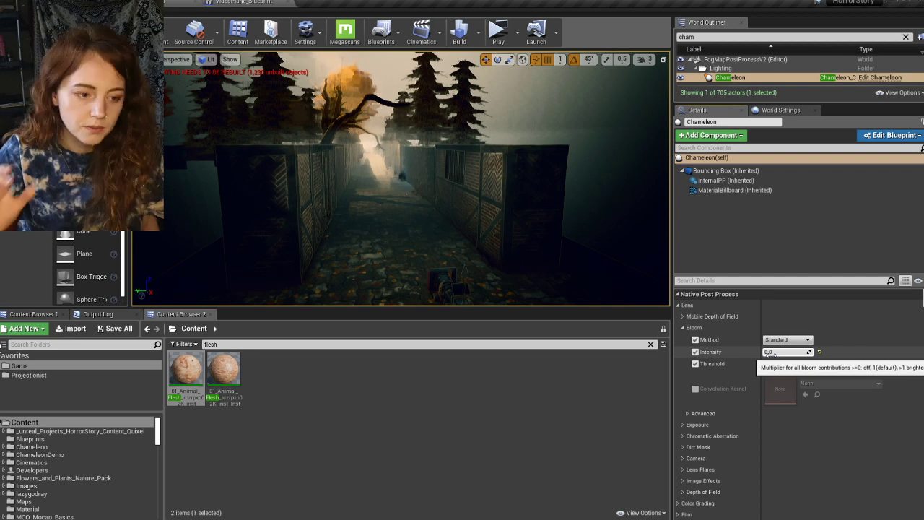
- Try a Bloom intensity of 8.0 on the Chameleon actor, check it against the sky, and return the intensity to 0
drag(785, 352, 830, 353)
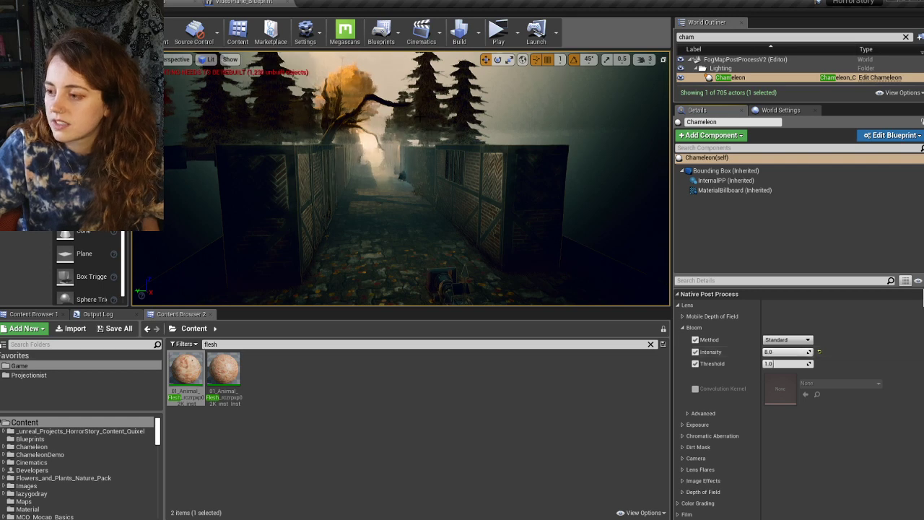
right_drag(423, 180, 366, 110)
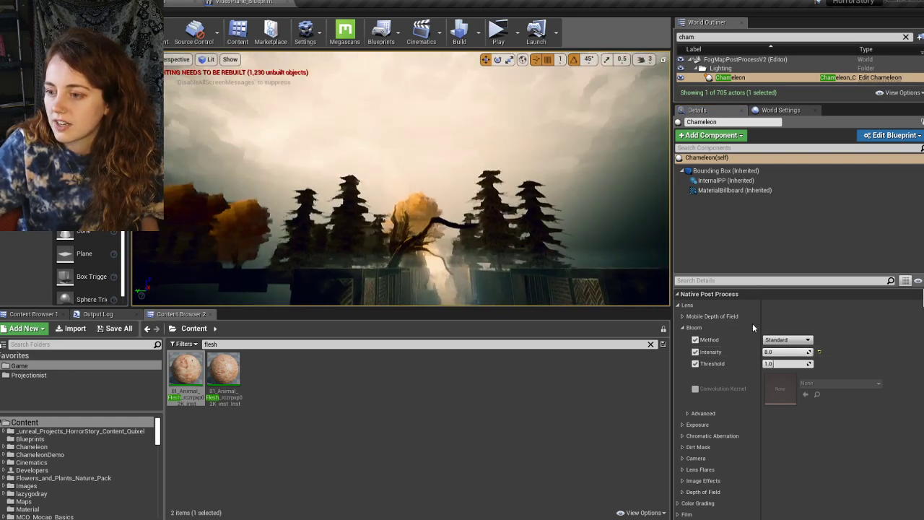
click(767, 355)
text(0)
key(Return)
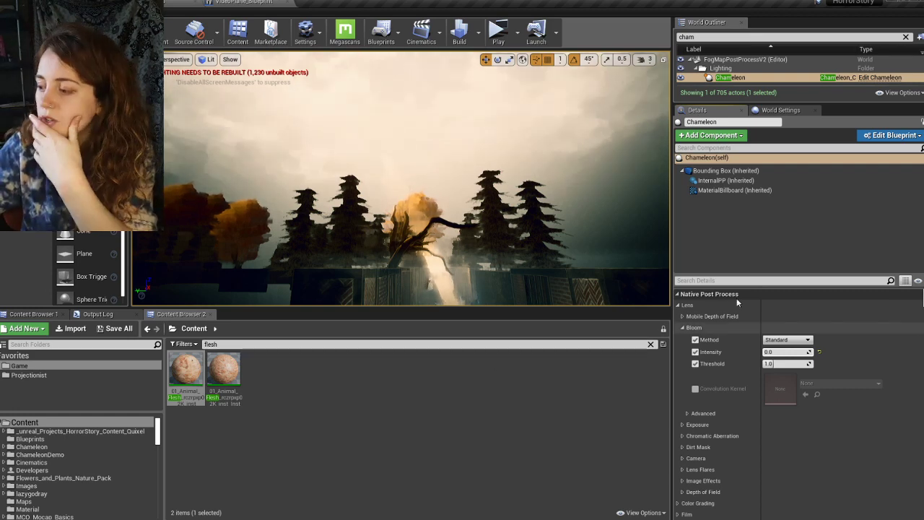
- Check the Mobile Depth of Field settings, collapse the Lens group, and look back over the walled walkway
click(682, 328)
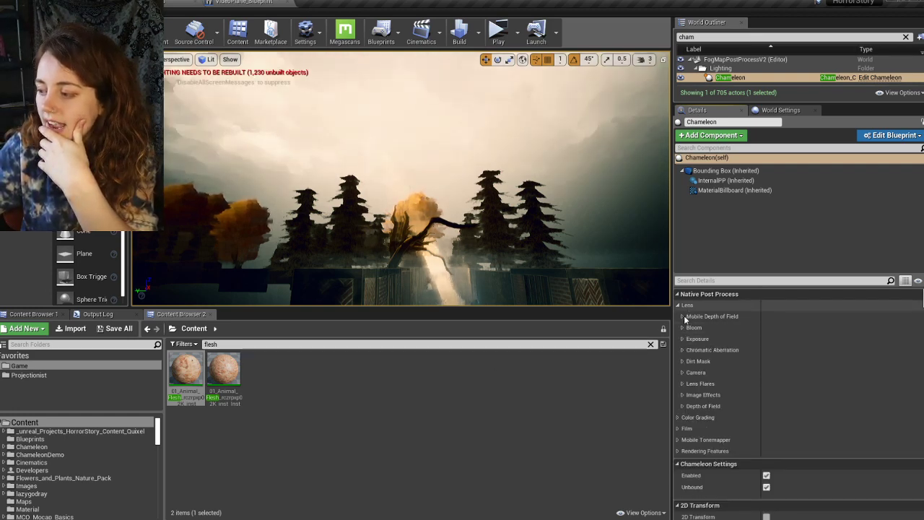
click(682, 316)
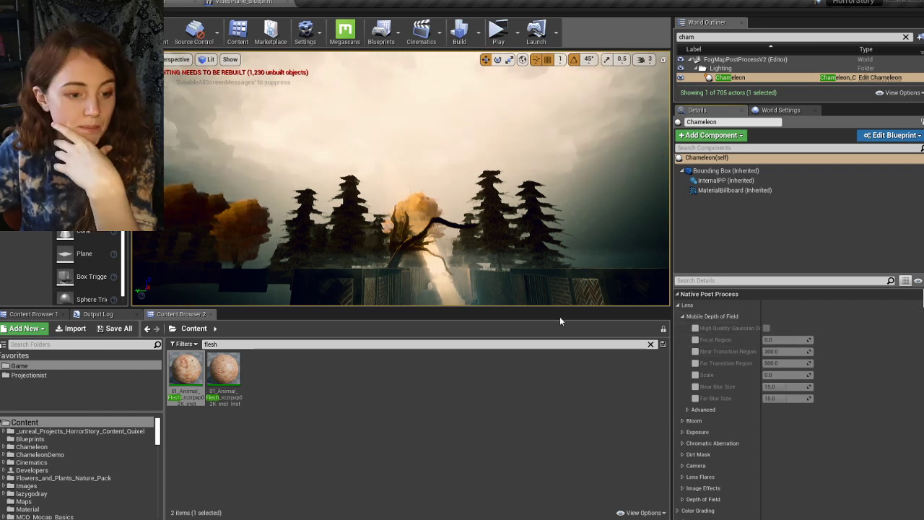
click(678, 305)
right_drag(381, 275, 381, 311)
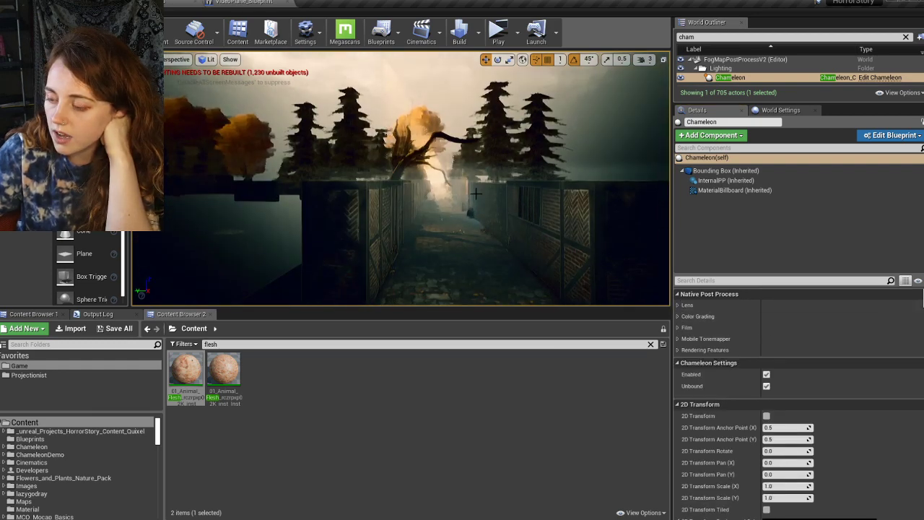
right_drag(401, 180, 293, 196)
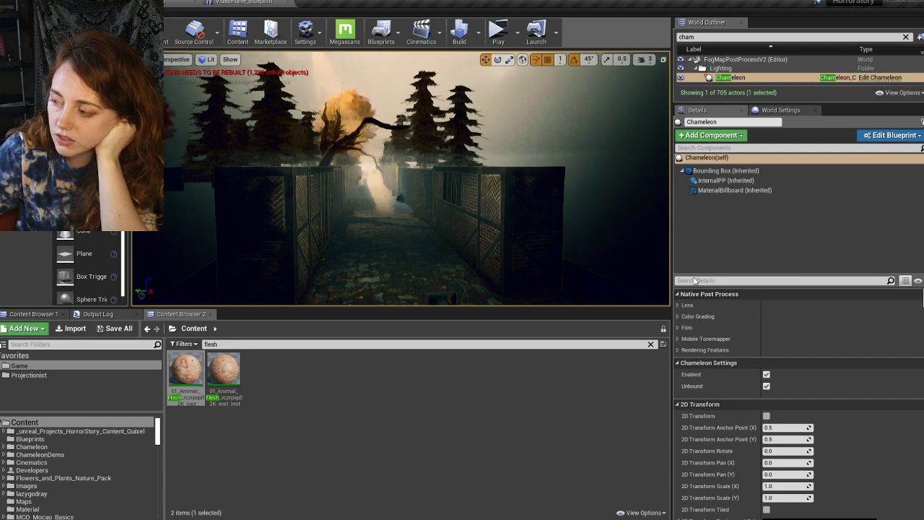
- Enlarge the Chameleon actor's property area and collapse the 2D Transform and Actor Featurette categories
drag(693, 274, 694, 176)
click(679, 233)
click(679, 234)
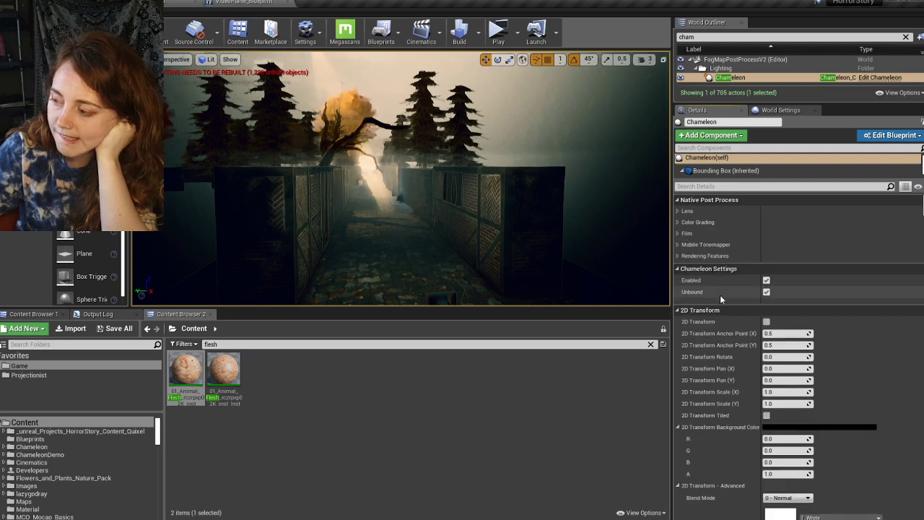
click(678, 310)
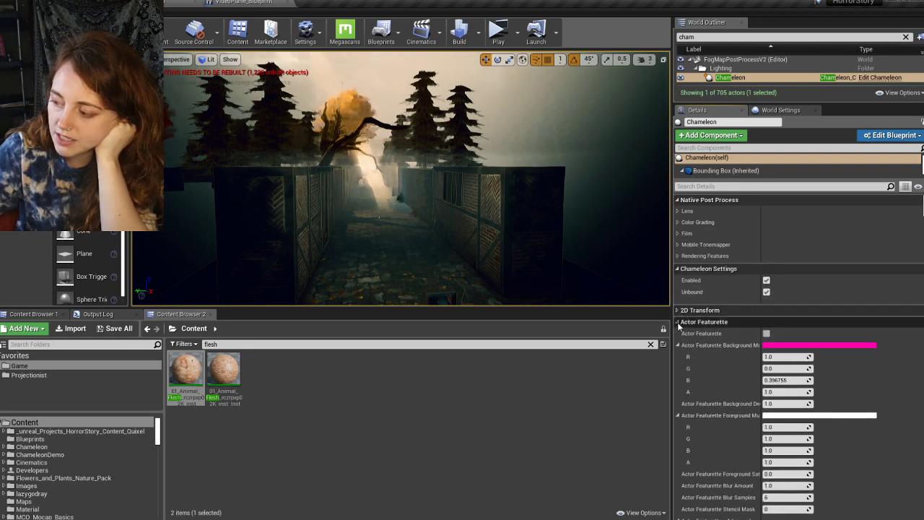
click(679, 322)
- Preview the Alarm effect in the level, turn it off again, and collapse the Alarm category
click(679, 333)
click(678, 333)
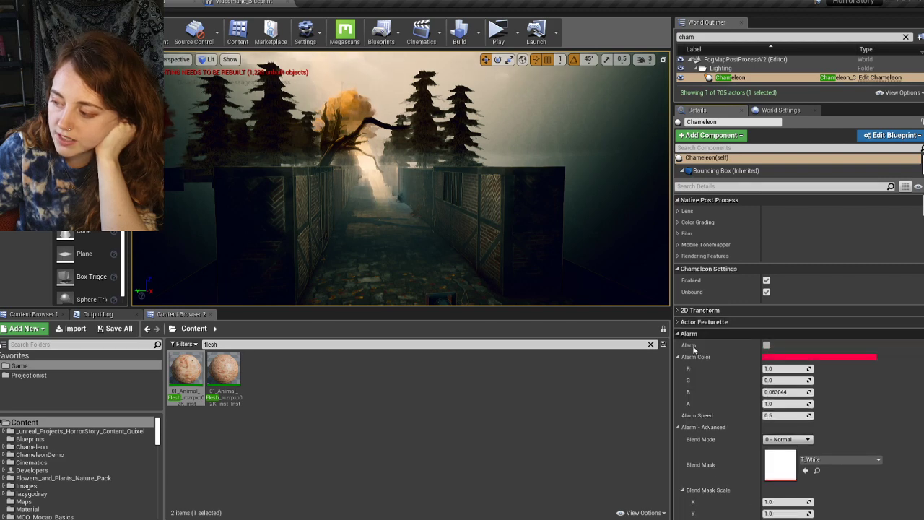
click(766, 344)
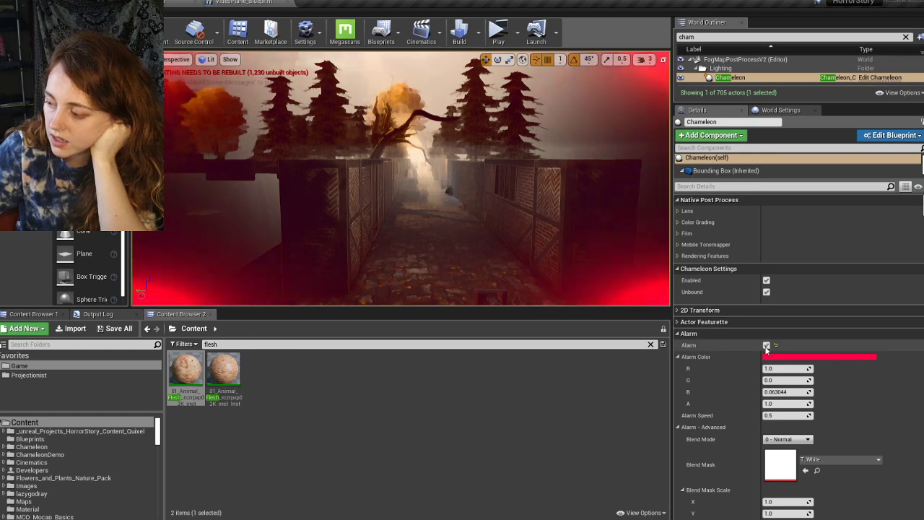
click(765, 345)
click(678, 334)
- Preview the Alcohol effect while viewing the alley, turn it off again, and collapse the Alcohol category
click(679, 344)
click(678, 344)
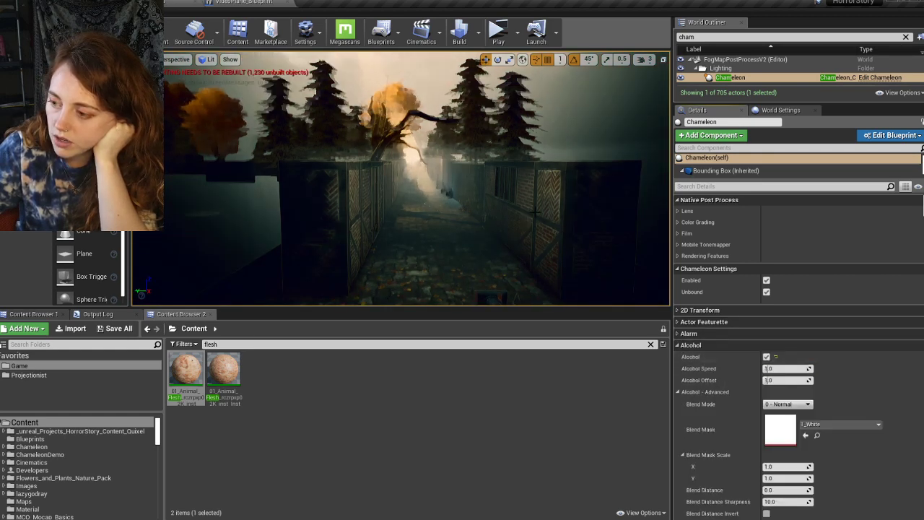
click(767, 357)
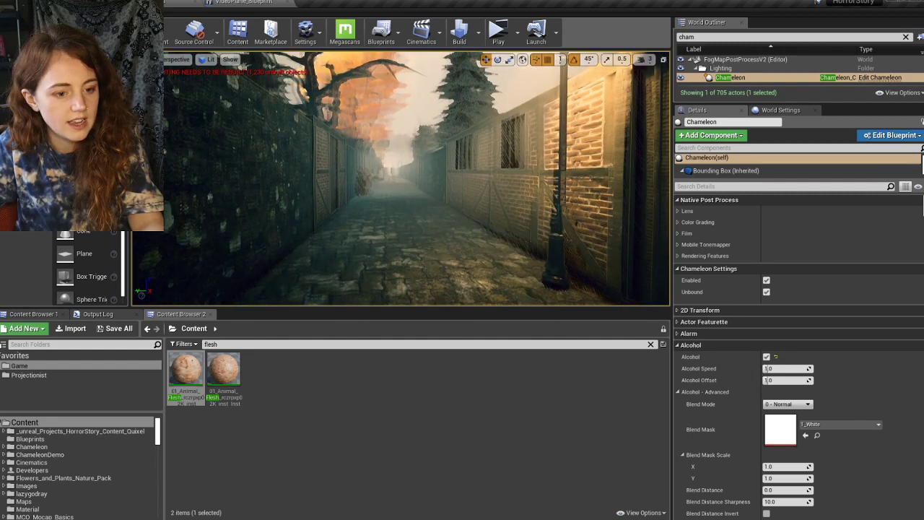
click(766, 356)
click(679, 345)
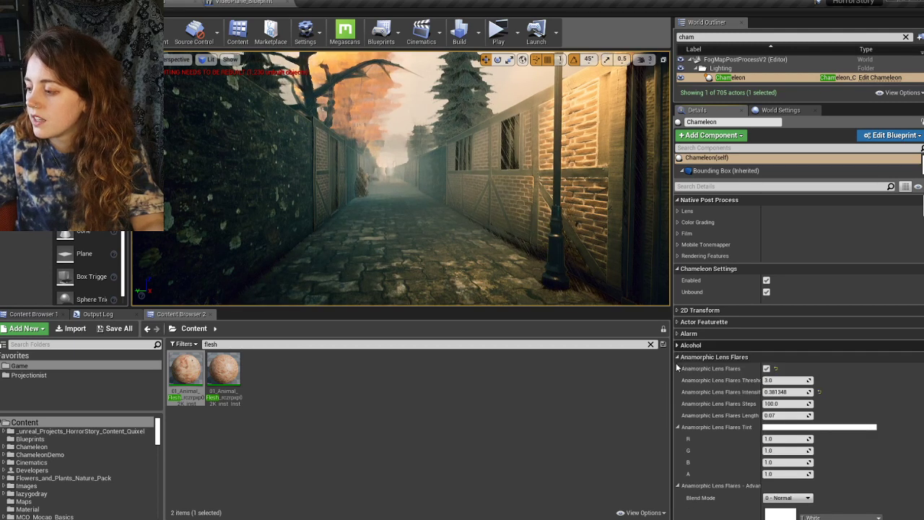
- Collapse the Anamorphic Lens Flares category, briefly preview the ASCII effect, and turn it off and collapse its category
click(767, 368)
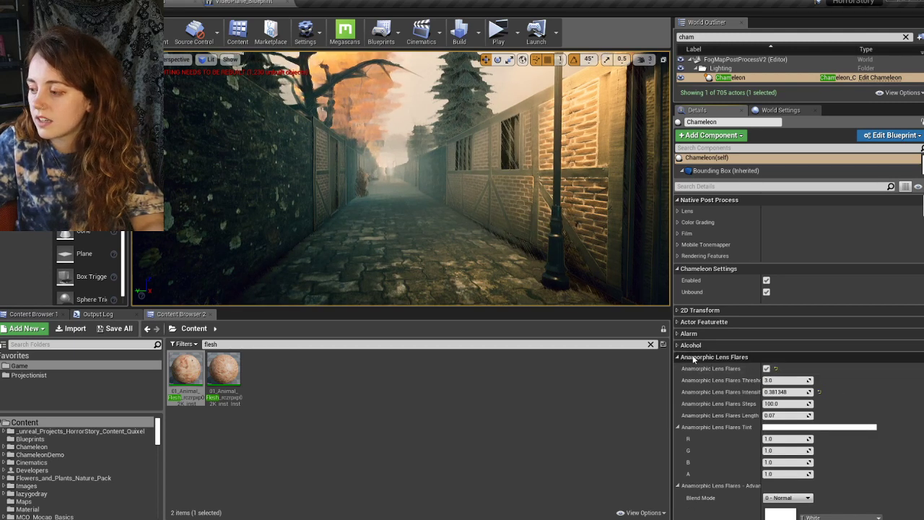
click(680, 356)
click(679, 368)
click(766, 380)
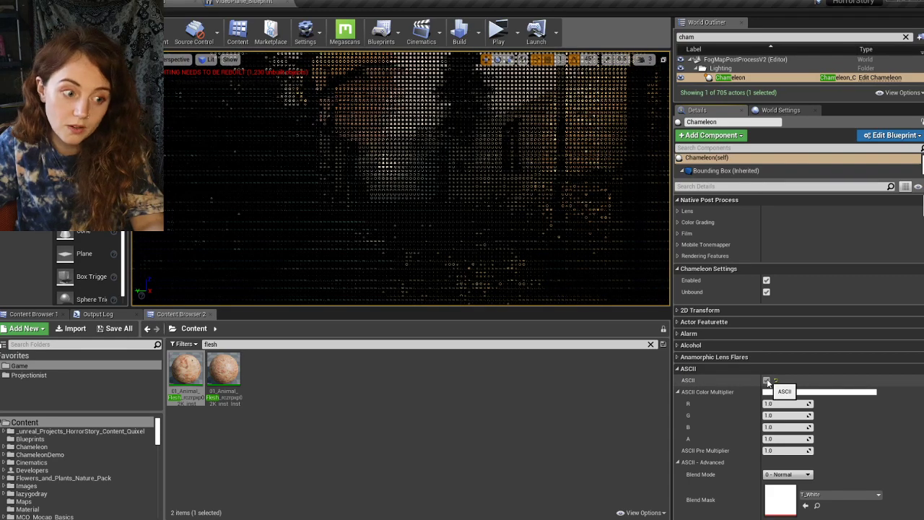
click(767, 379)
click(684, 369)
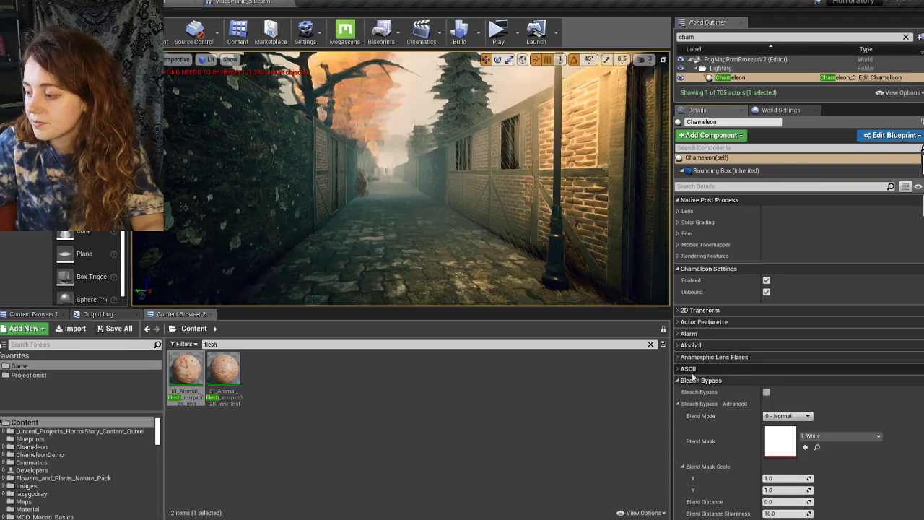
- Collapse the Bleach Bypass, Blur and Camera Shake categories, and browse the effect settings down to Circles
scroll(687, 373, down, 2)
click(680, 318)
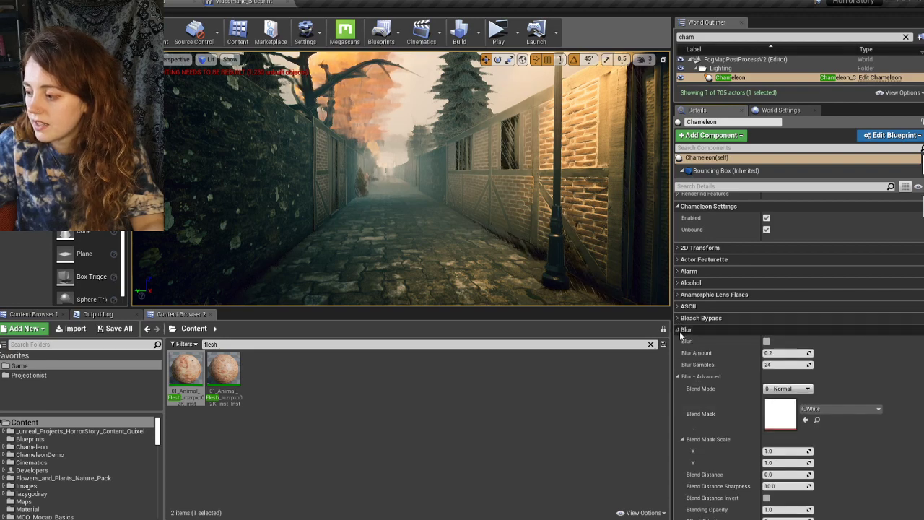
click(680, 331)
click(680, 341)
scroll(692, 371, down, 3)
scroll(691, 371, down, 12)
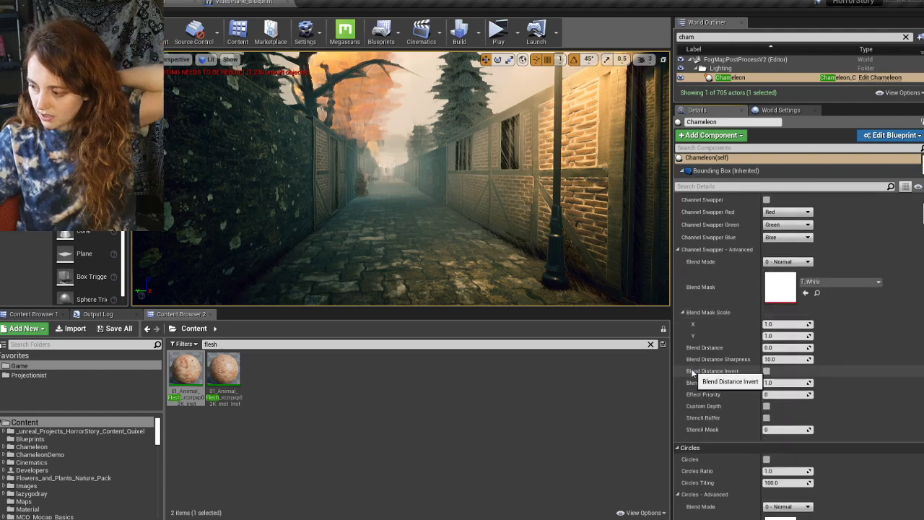
scroll(699, 347, up, 9)
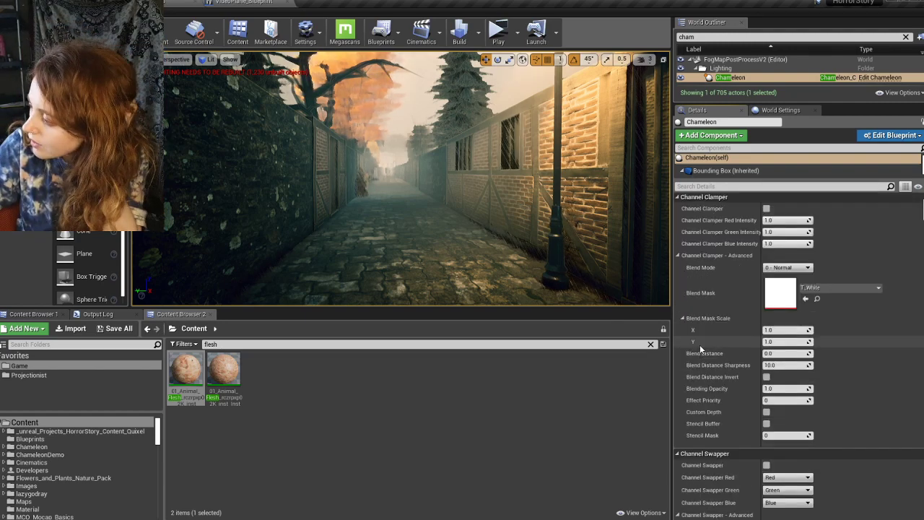
scroll(699, 344, up, 3)
- Enable the ASCII effect, set its blend mode to 11 - Screen, and look around the alley with it
click(682, 260)
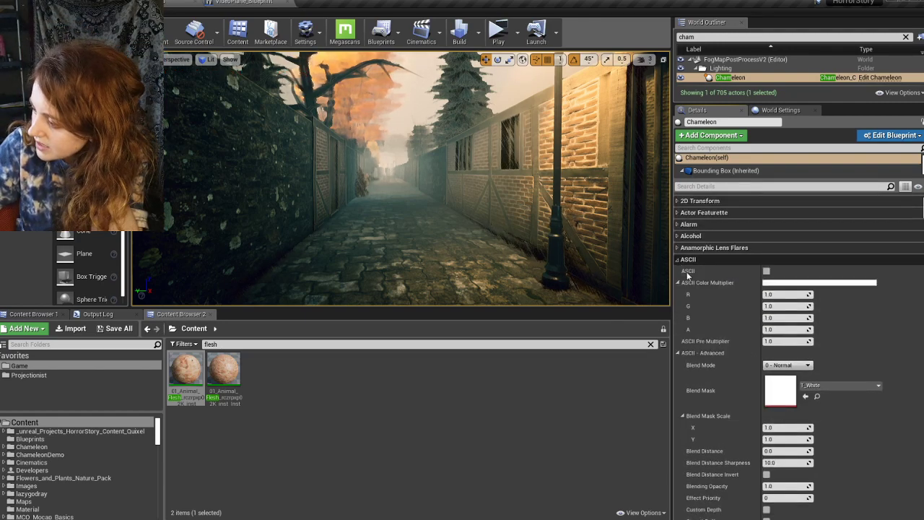
click(766, 272)
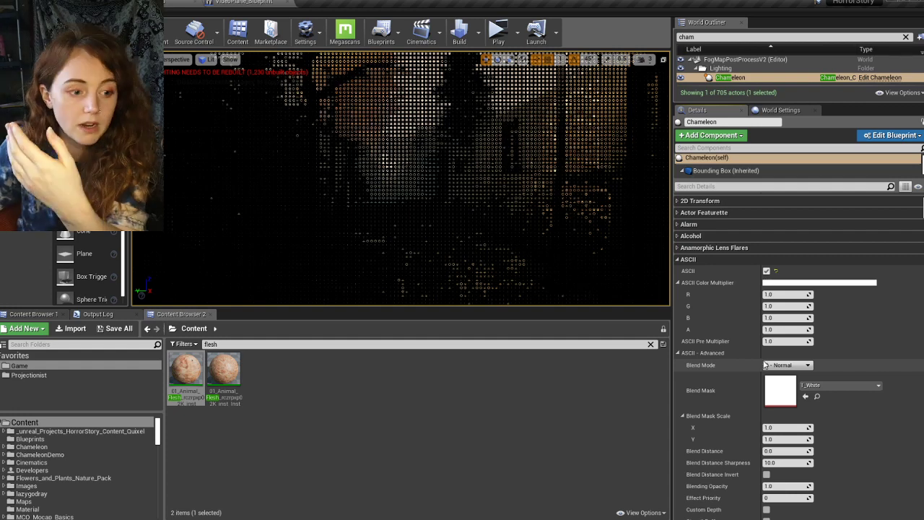
scroll(720, 436, down, 1)
scroll(721, 435, down, 1)
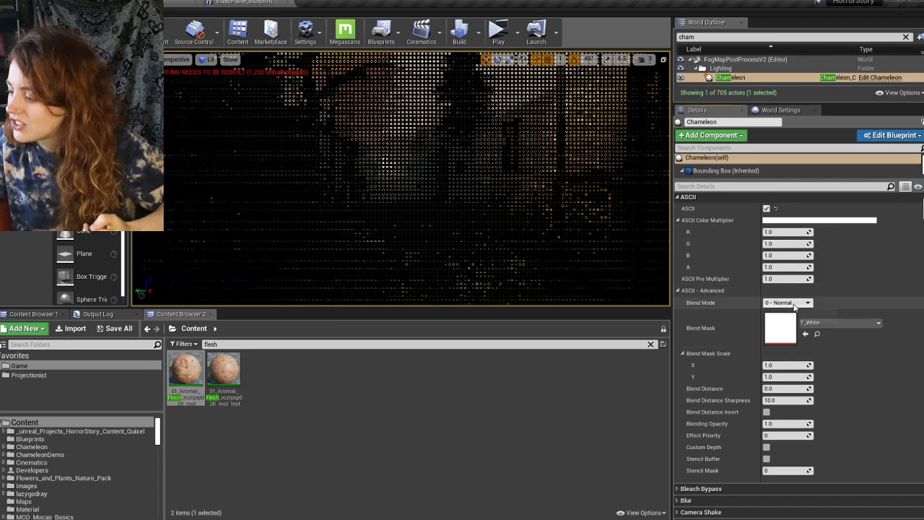
click(786, 303)
click(783, 380)
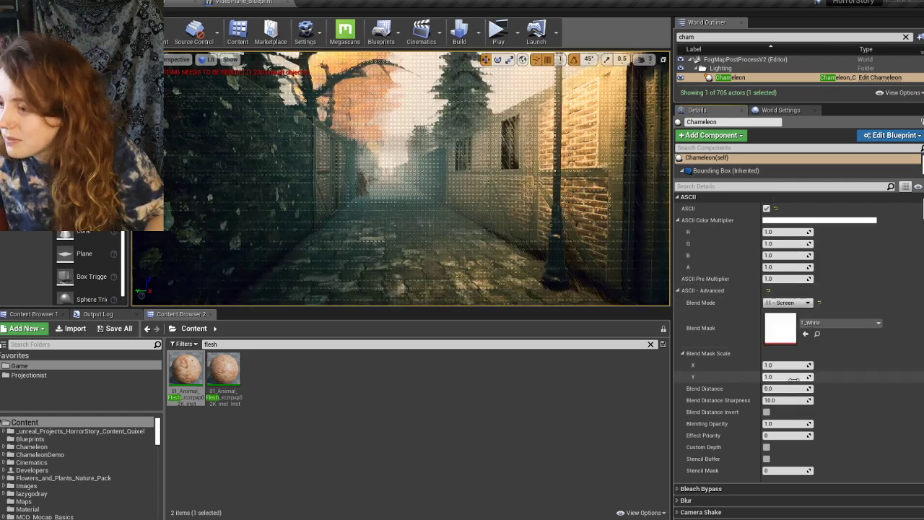
right_drag(433, 181, 195, 175)
right_drag(401, 178, 263, 176)
right_drag(331, 178, 599, 179)
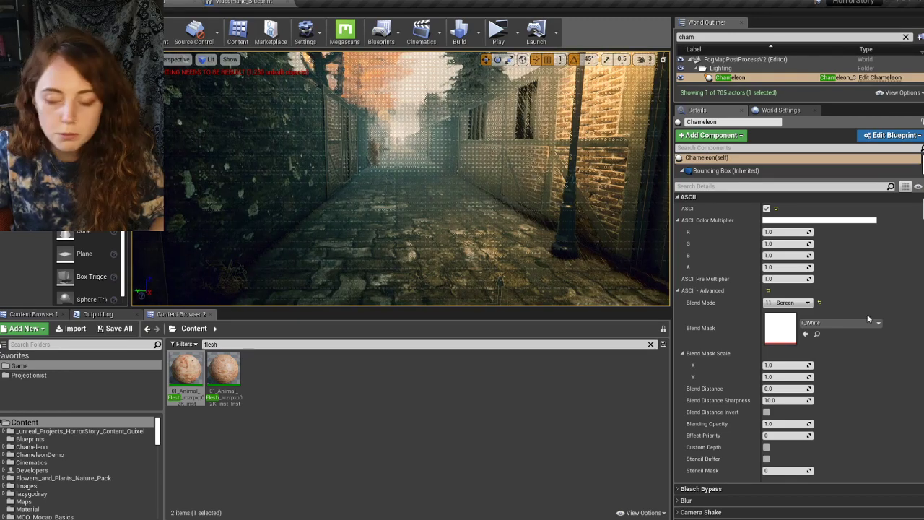
- Try the 13 - Darken blend mode for the ASCII effect, and switch it to 12 - Lighten
click(787, 302)
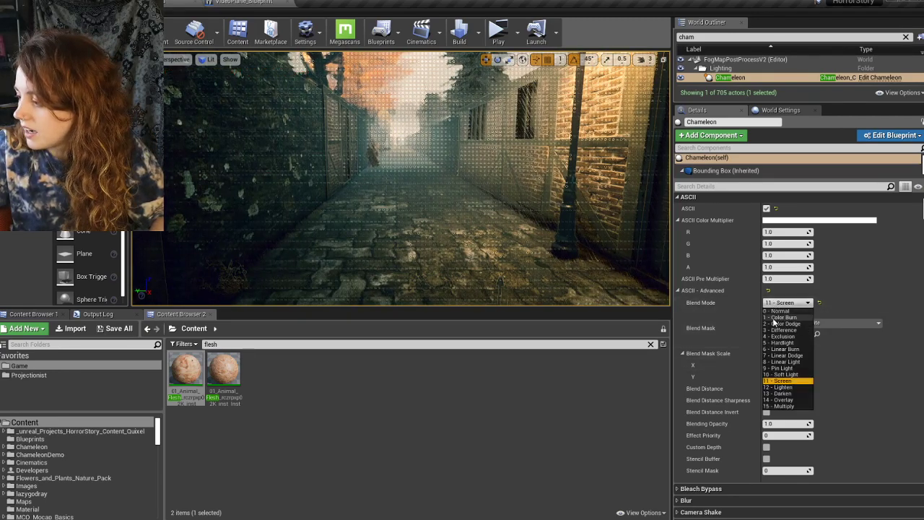
click(779, 393)
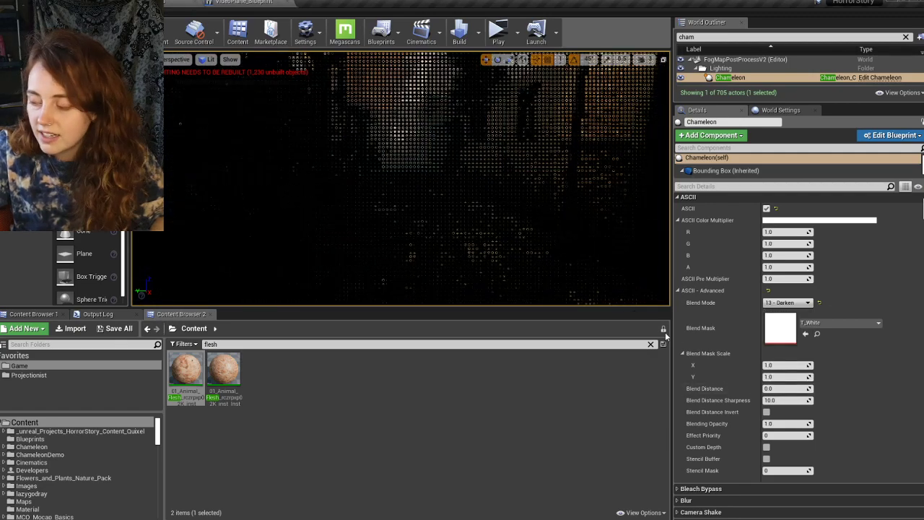
click(773, 304)
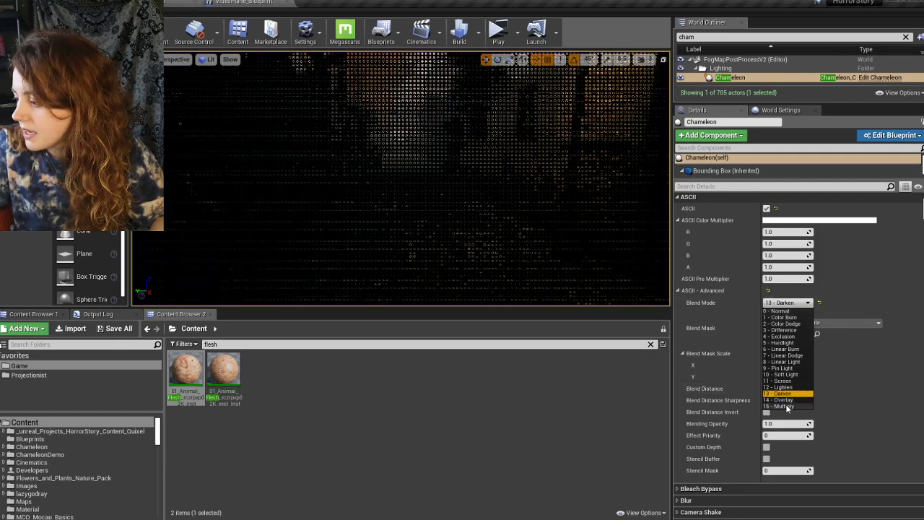
click(780, 386)
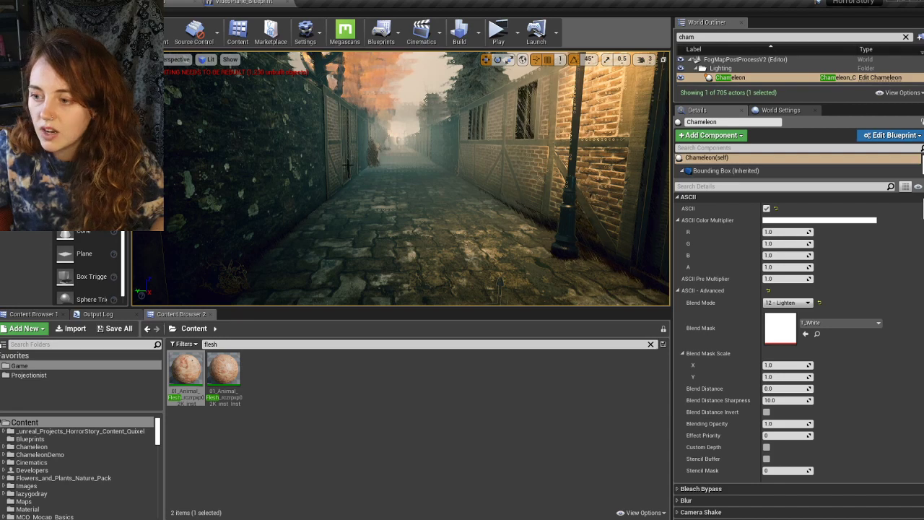
- Examine the alley's cobblestones and walls, and compare the view with the ASCII effect off and on
right_drag(570, 249, 575, 217)
right_drag(330, 251, 362, 239)
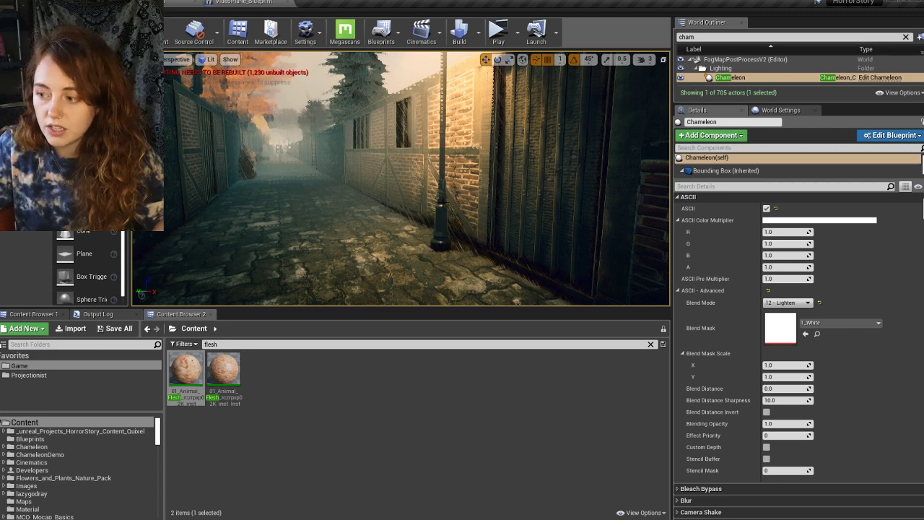
right_drag(446, 251, 447, 265)
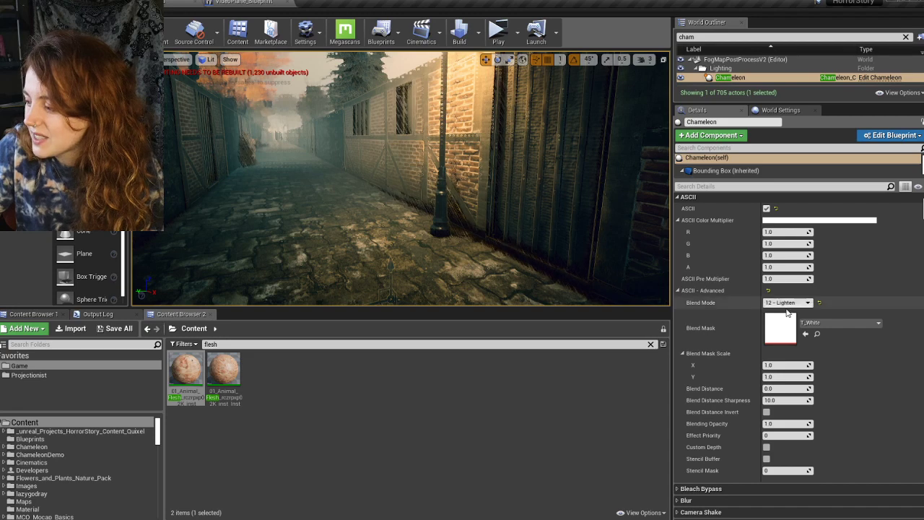
click(766, 208)
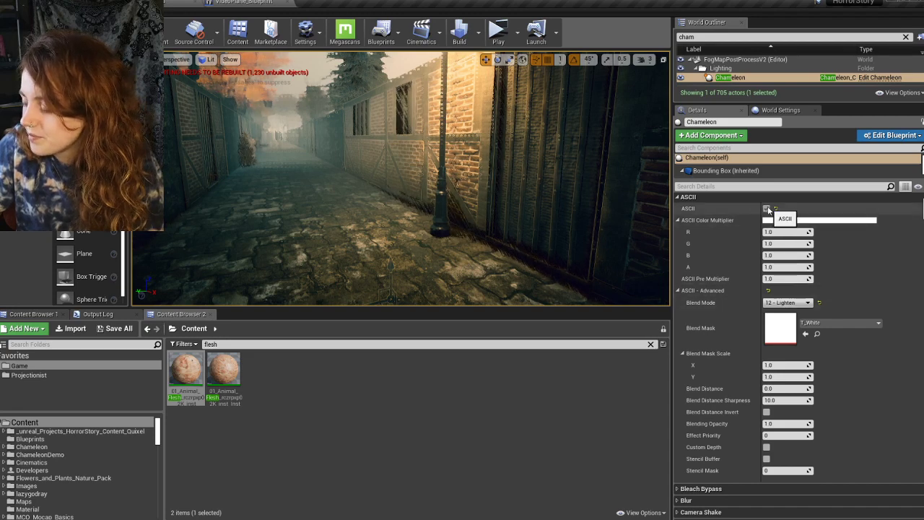
click(766, 208)
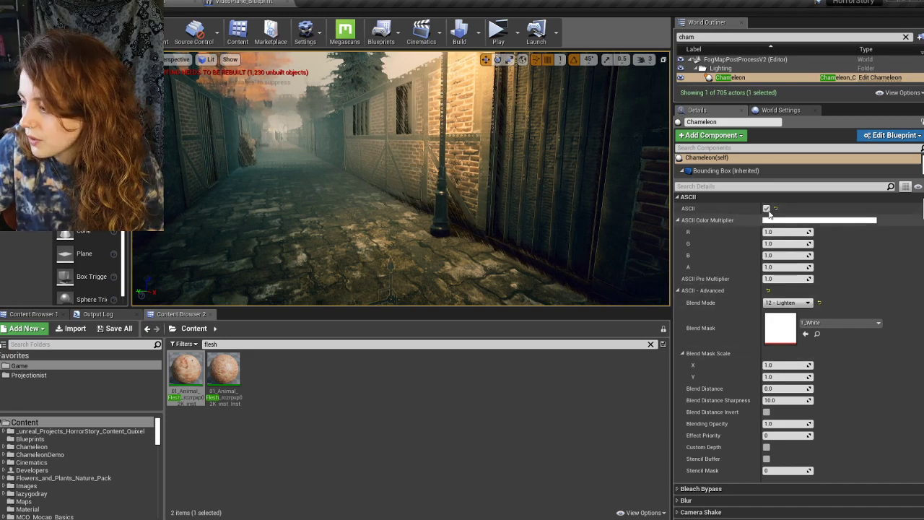
- Set the ASCII effect's blend mode to 1 - Color Burn and its Blend Distance to about 1.28
click(779, 303)
click(783, 318)
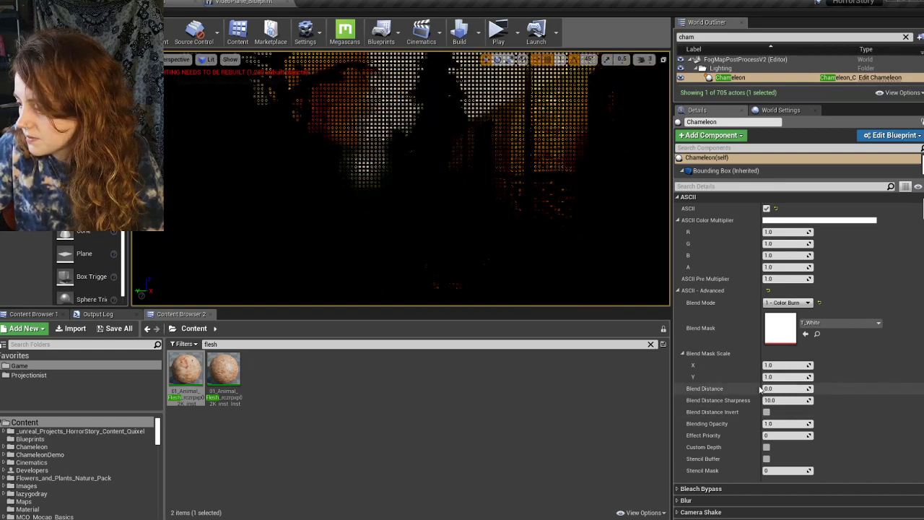
mouse_move(769, 389)
mouse_down()
mouse_move(750, 388)
mouse_move(780, 388)
mouse_up()
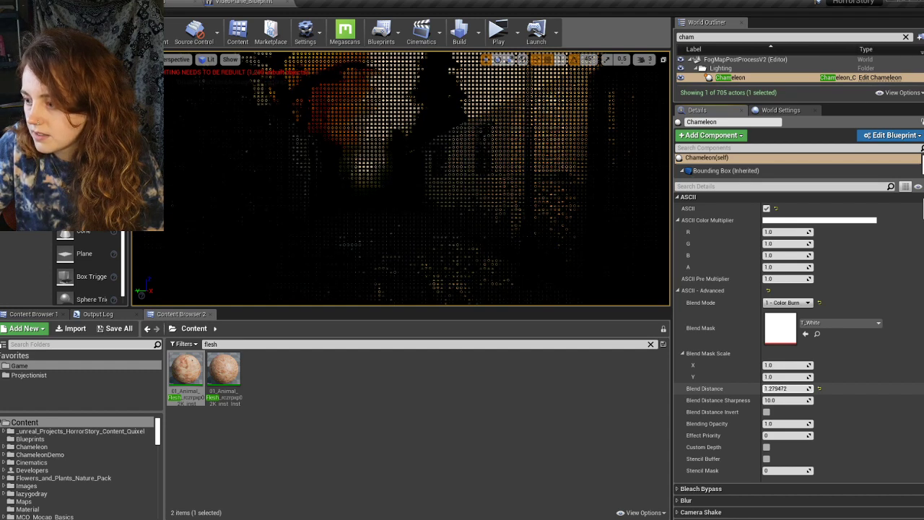
- Reduce the ASCII effect's Blend Distance to about 0.32, and disable the effect
drag(787, 388, 769, 388)
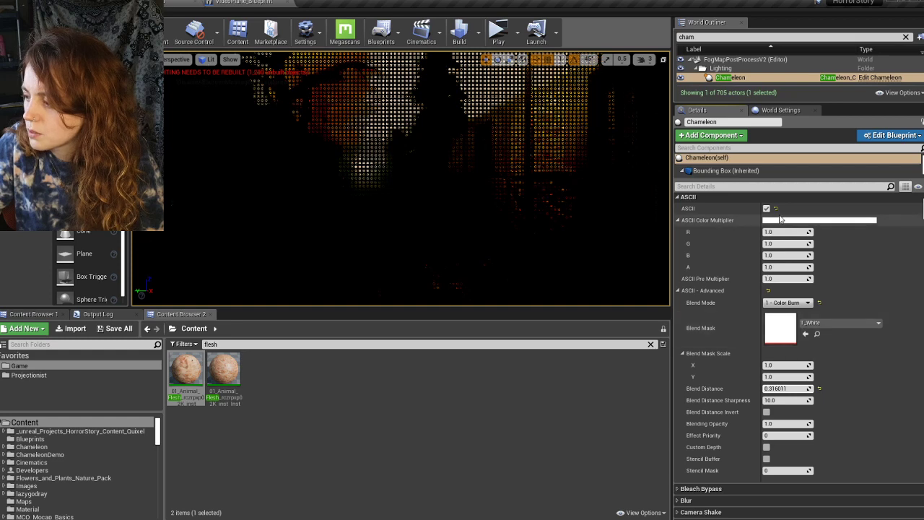
click(766, 208)
click(684, 197)
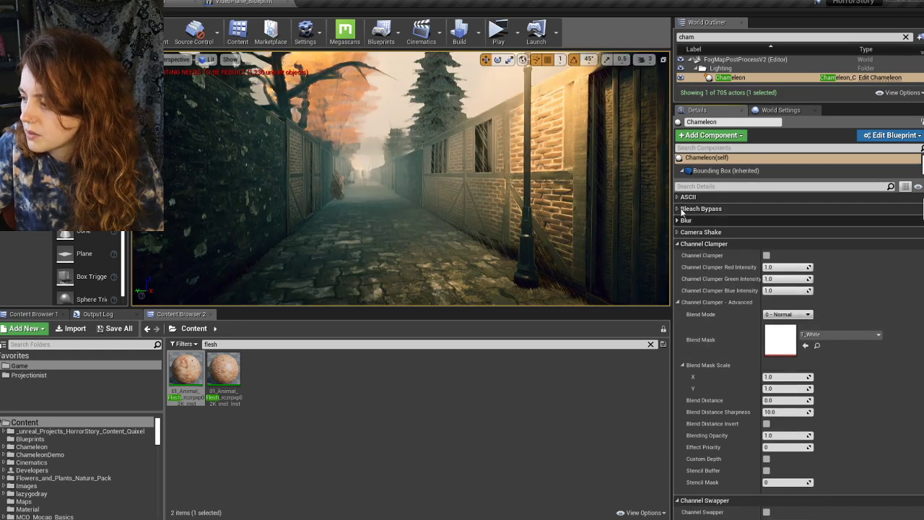
- Collapse the Channel Clamper, Channel Swapper, Circles, Colored AO and Colorize settings, previewing the Circles effect on and off
click(678, 244)
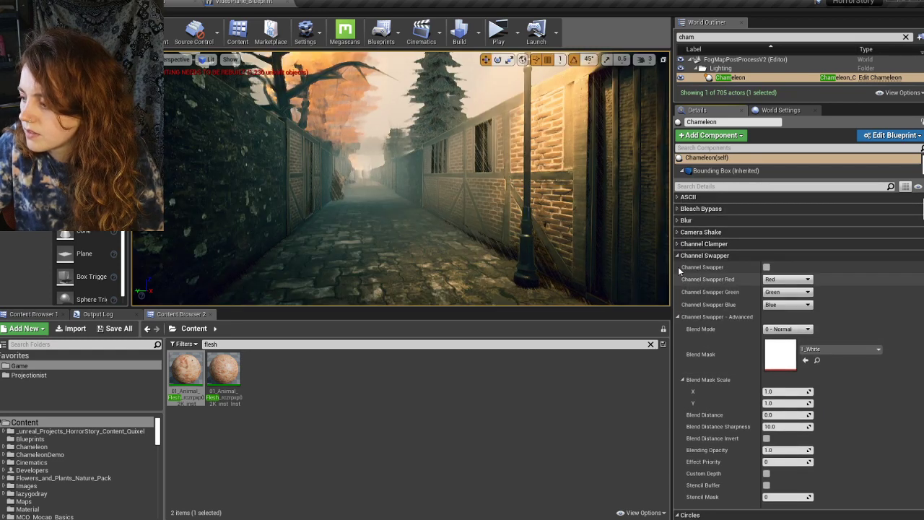
click(678, 256)
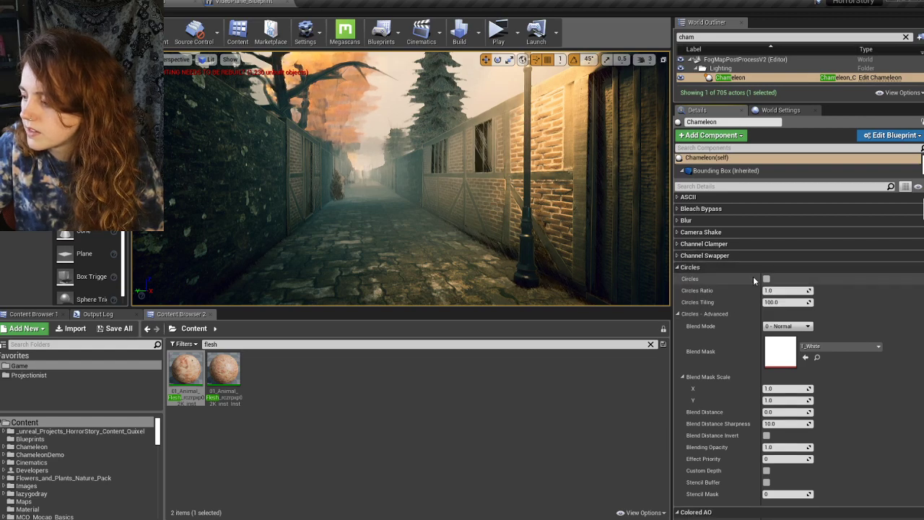
click(767, 279)
click(766, 279)
click(676, 267)
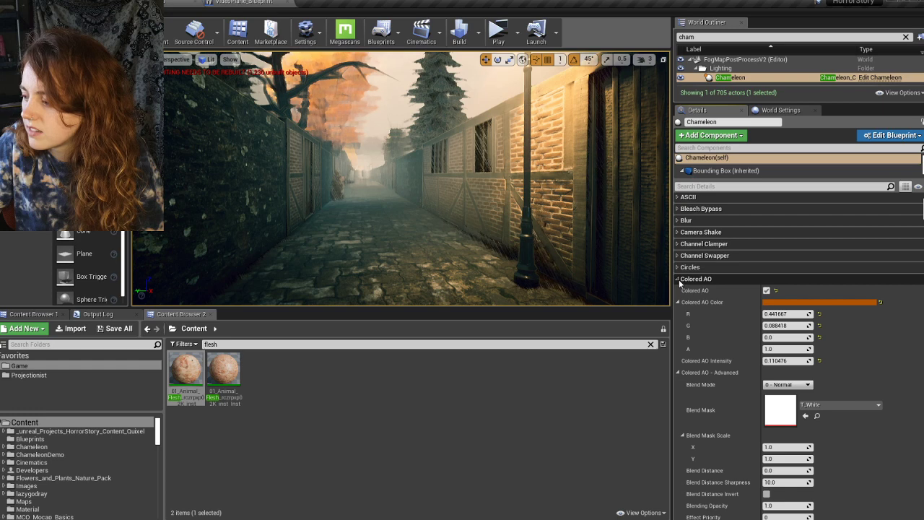
click(678, 279)
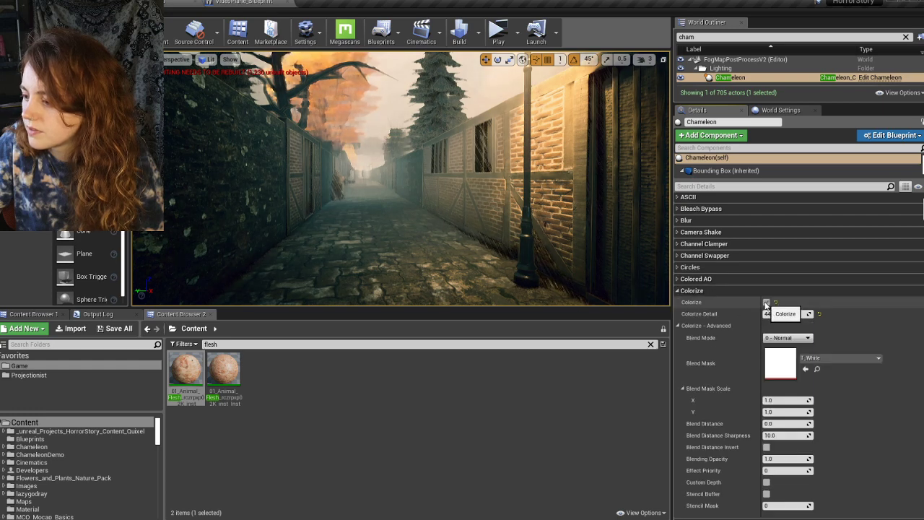
click(677, 290)
click(677, 303)
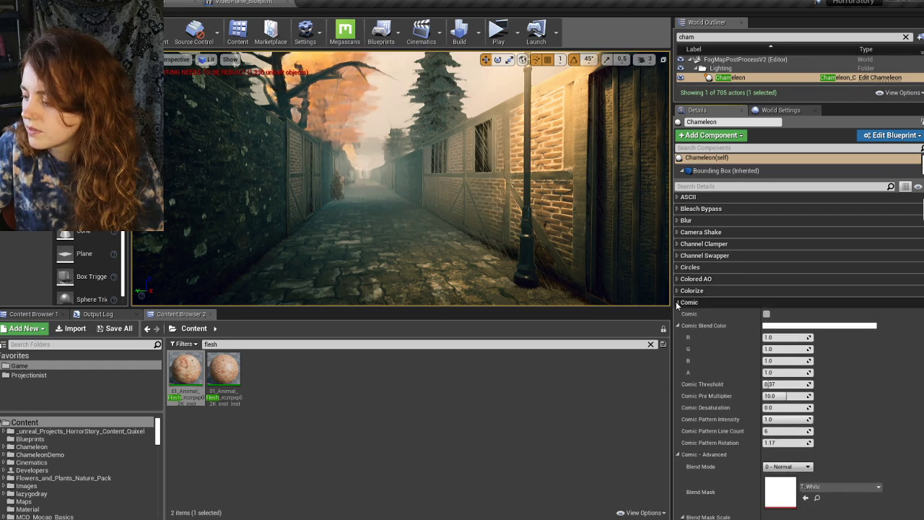
- Enable the Comic effect and set its Blend Distance to about 0.50
click(766, 314)
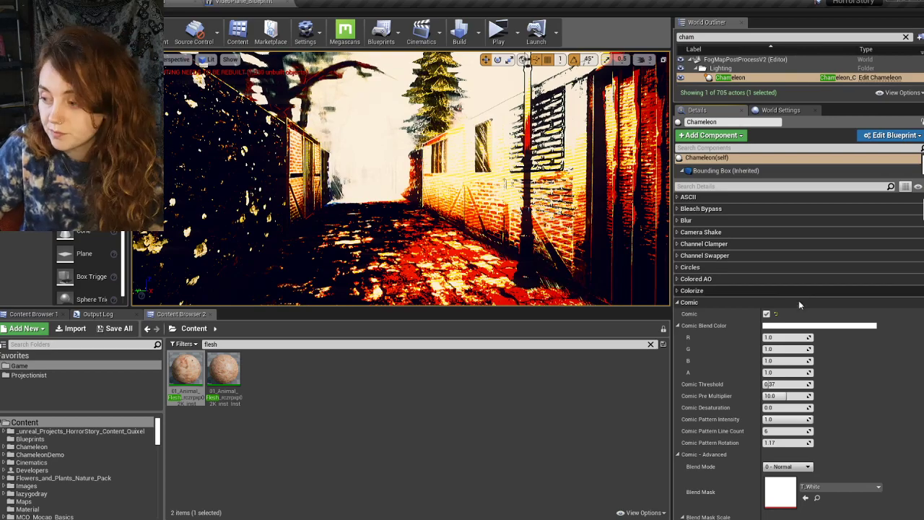
right_drag(546, 256, 534, 292)
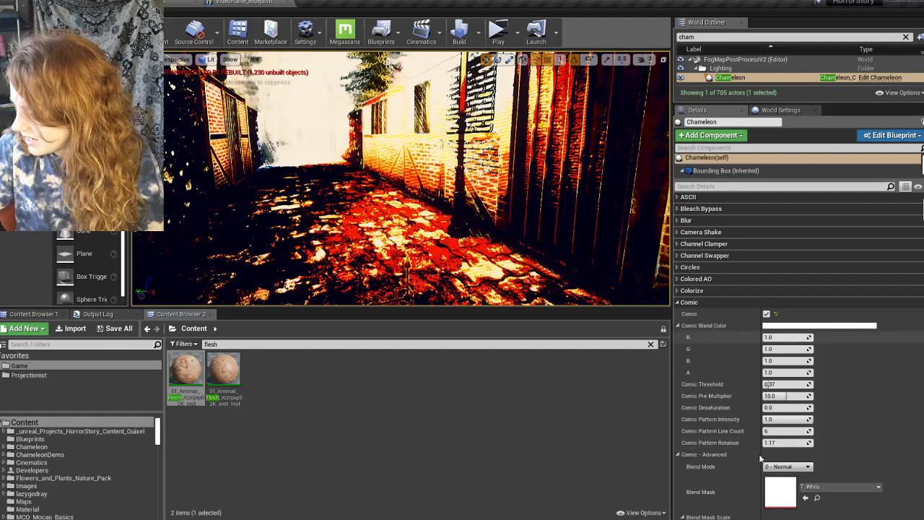
scroll(736, 442, down, 2)
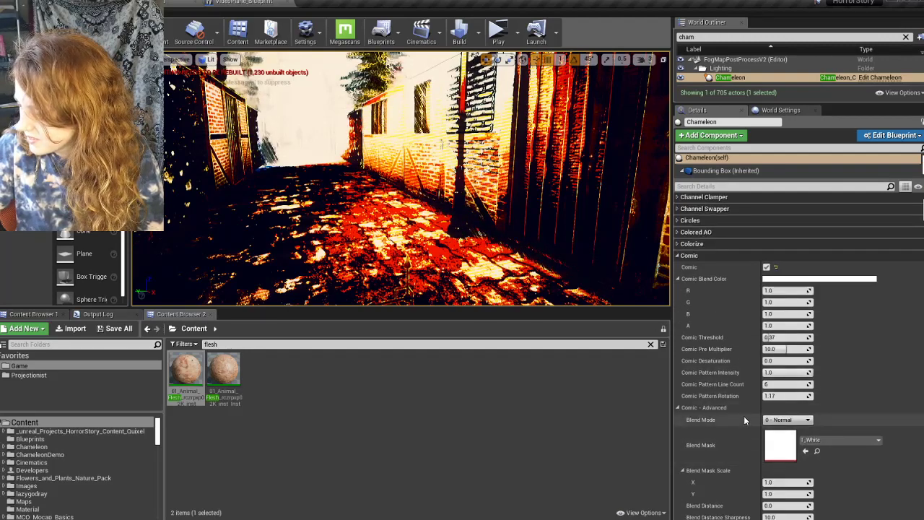
scroll(744, 416, down, 3)
scroll(740, 407, down, 3)
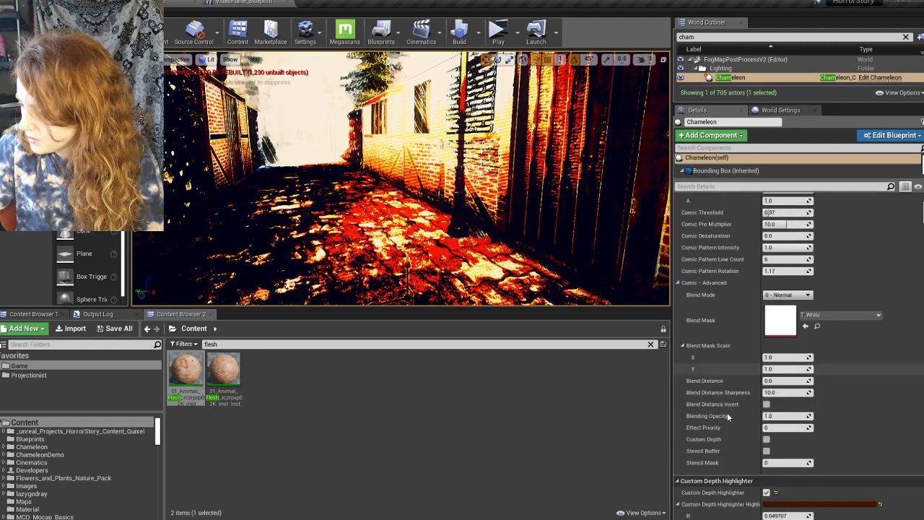
mouse_move(771, 381)
mouse_down()
mouse_move(750, 381)
mouse_move(775, 380)
mouse_up()
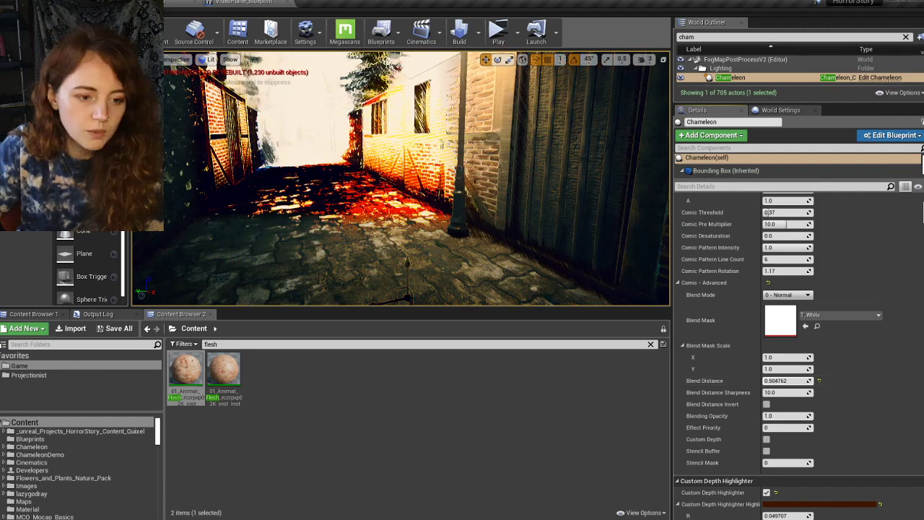
- Lower the viewport camera speed to 2 and fly through the alley to examine how the Comic effect blends with distance
right_drag(419, 188, 425, 217)
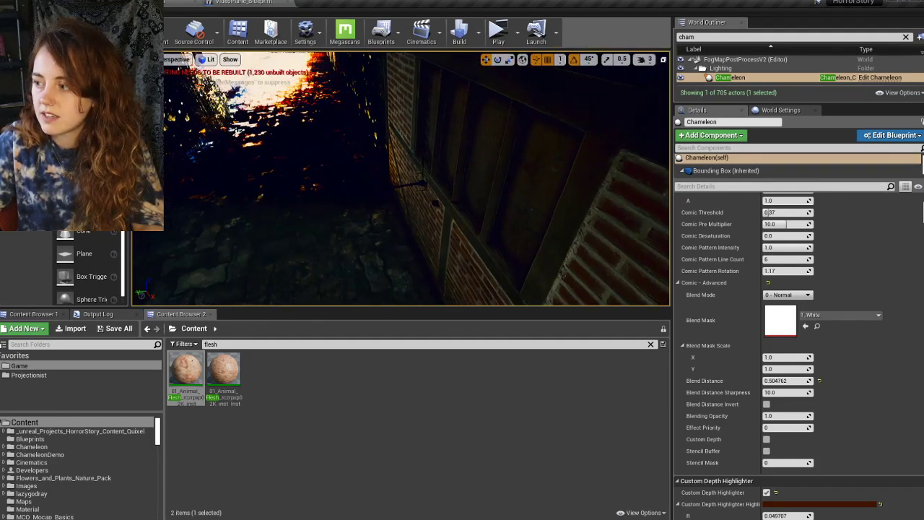
click(648, 59)
drag(656, 83, 651, 83)
right_drag(394, 194, 360, 164)
key(w)
key(w)
key(s)
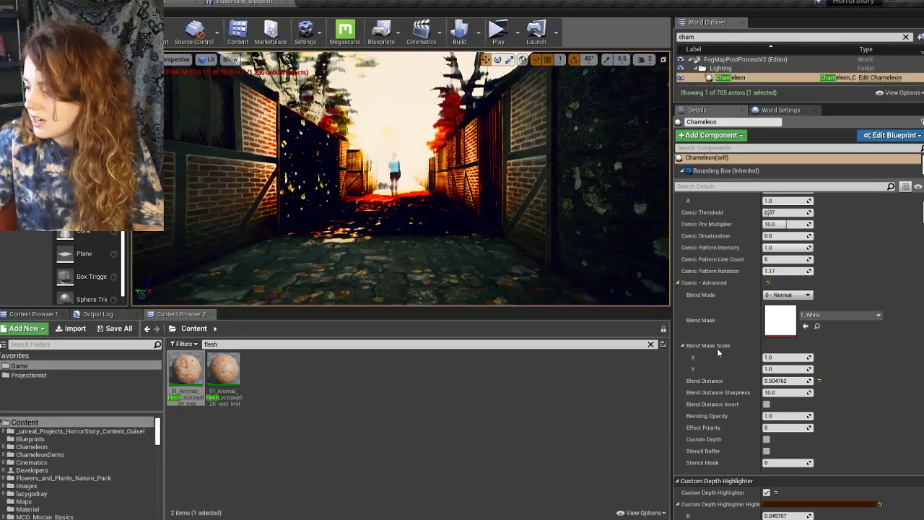
- Set the Comic effect's Blend Distance to about 0.41 and Blend Distance Sharpness to about 43.13, and disable the effect
mouse_move(774, 393)
mouse_down()
mouse_move(796, 392)
mouse_move(783, 382)
mouse_move(772, 384)
mouse_move(775, 392)
mouse_up()
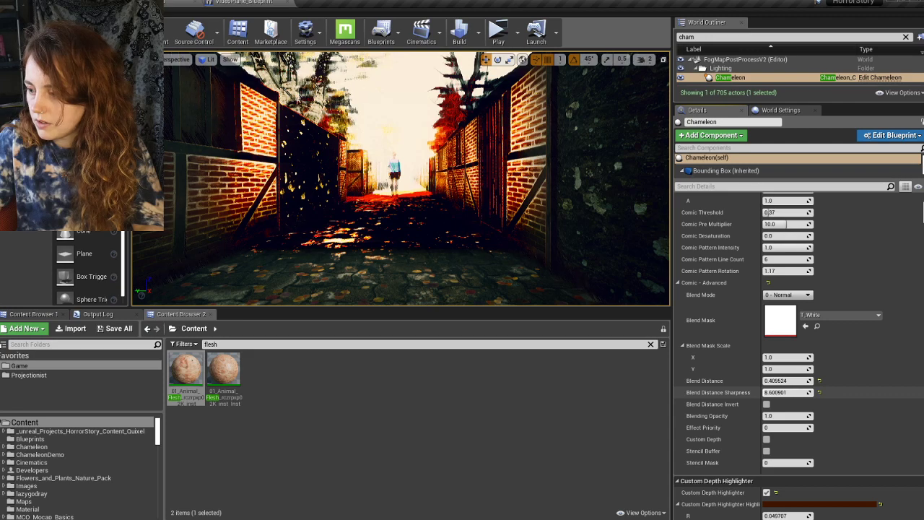
drag(772, 393, 786, 393)
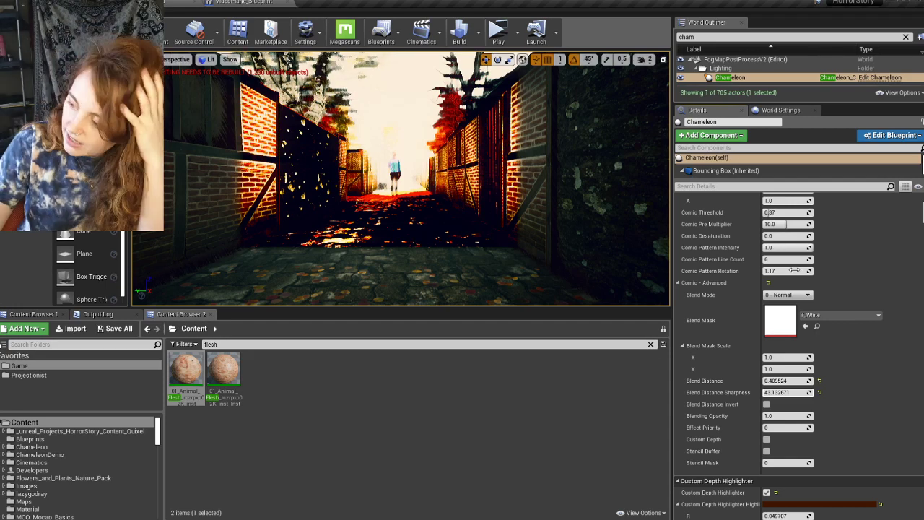
scroll(767, 268, up, 4)
click(767, 268)
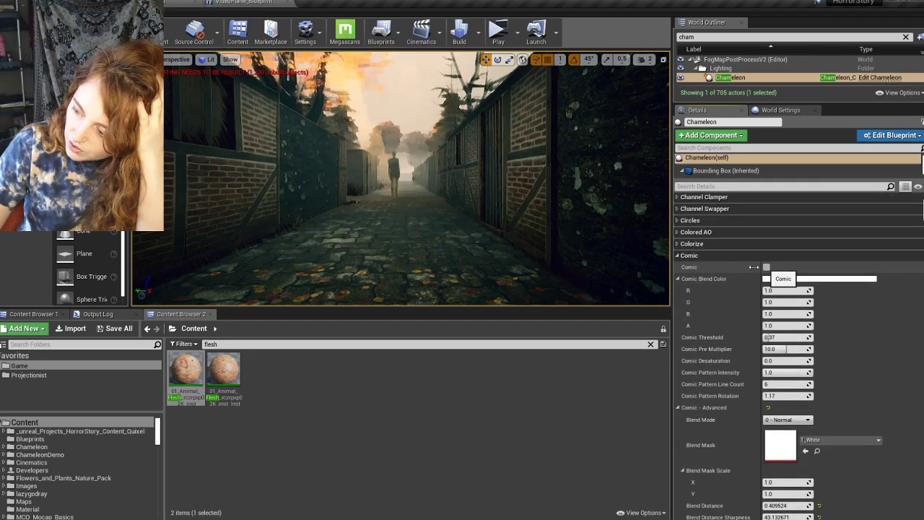
click(681, 256)
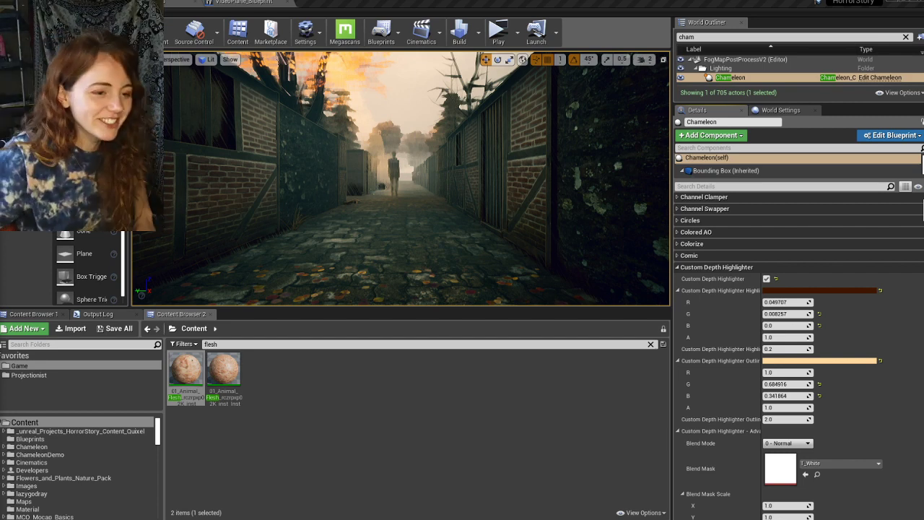
- Examine the alley without the Comic effect, from the orange tree and standing figure to the sketched portrait plane
right_drag(401, 180, 413, 108)
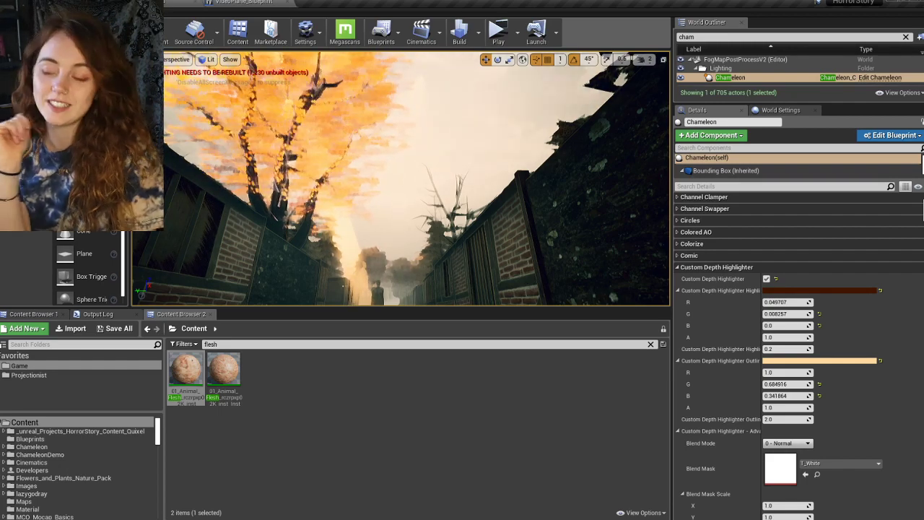
right_drag(401, 174, 411, 200)
key(w)
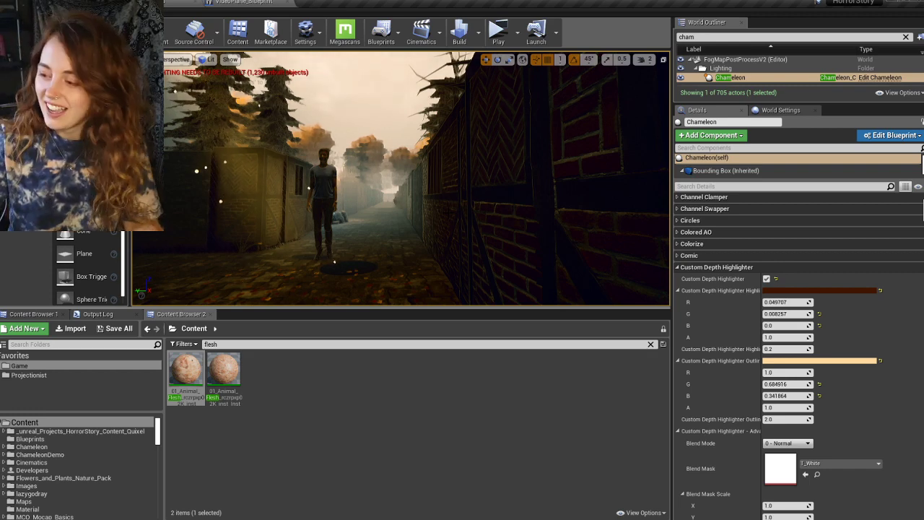
right_drag(436, 205, 395, 192)
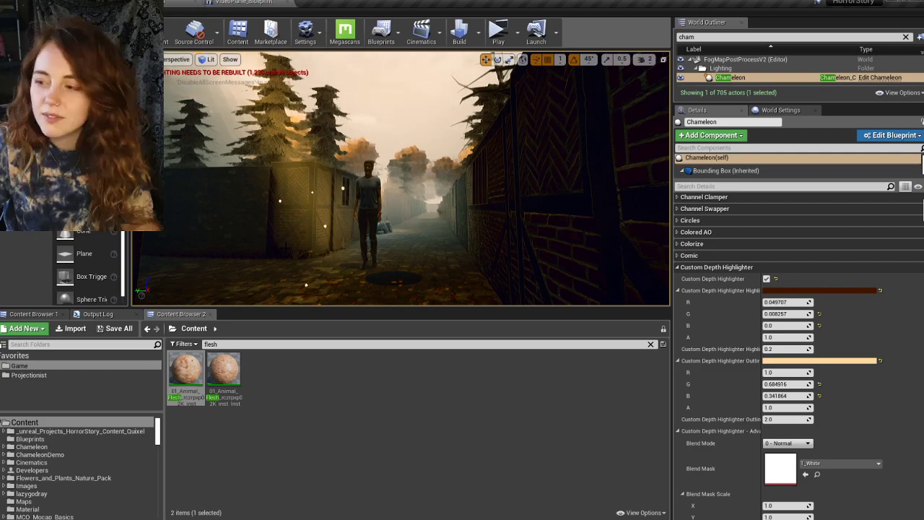
right_drag(461, 187, 213, 173)
key(w)
key(w)
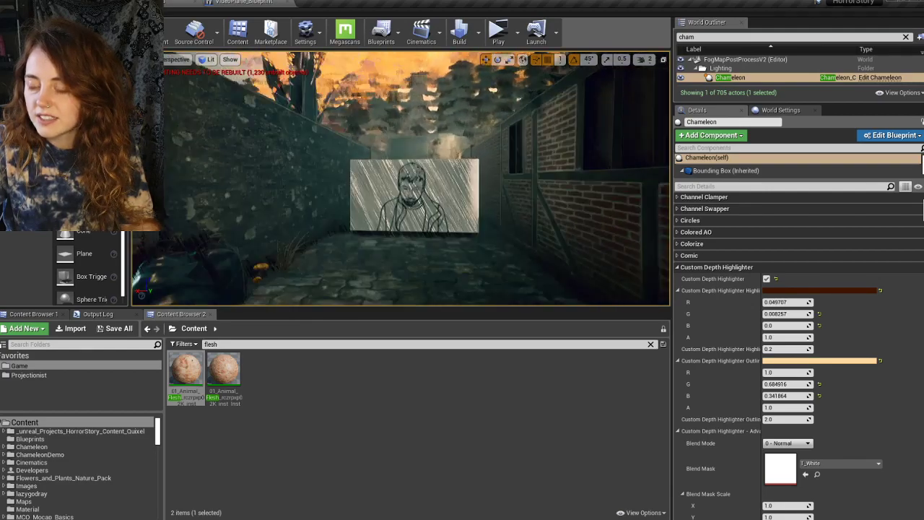
- View the video planes from above the alley, and briefly play the level in a new window
right_drag(364, 180, 358, 205)
key(s)
key(w)
mouse_move(400, 180)
right_down()
mouse_move(592, 177)
mouse_move(620, 173)
mouse_move(624, 162)
mouse_move(513, 170)
mouse_move(425, 186)
mouse_move(424, 199)
mouse_move(404, 180)
mouse_move(354, 208)
right_up()
key(w)
key(e)
key(s)
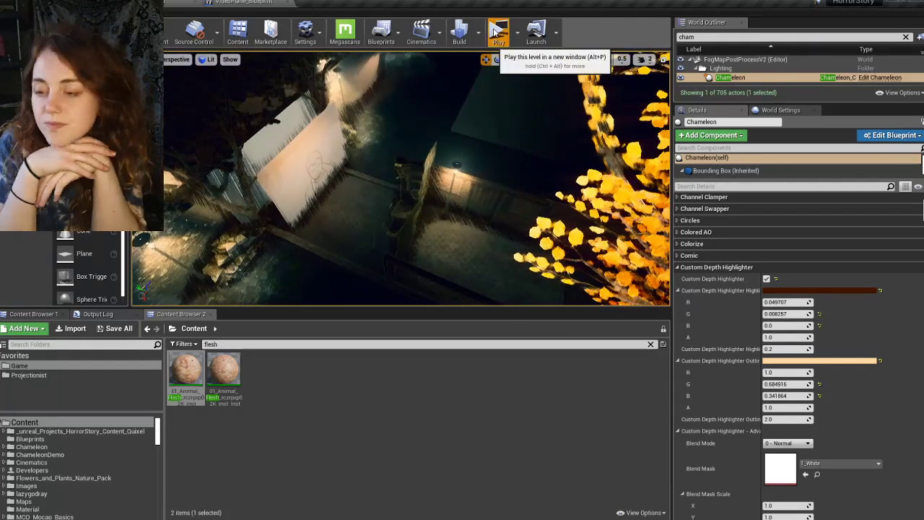
click(498, 31)
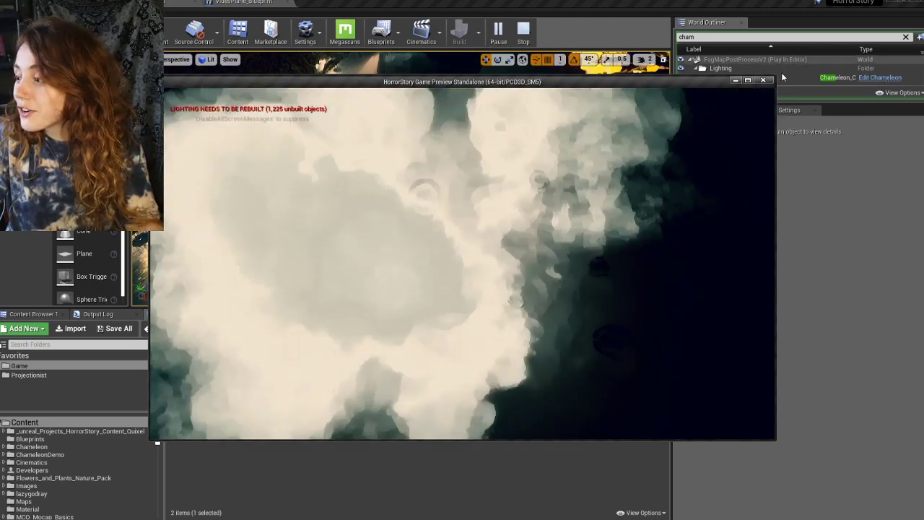
key(Escape)
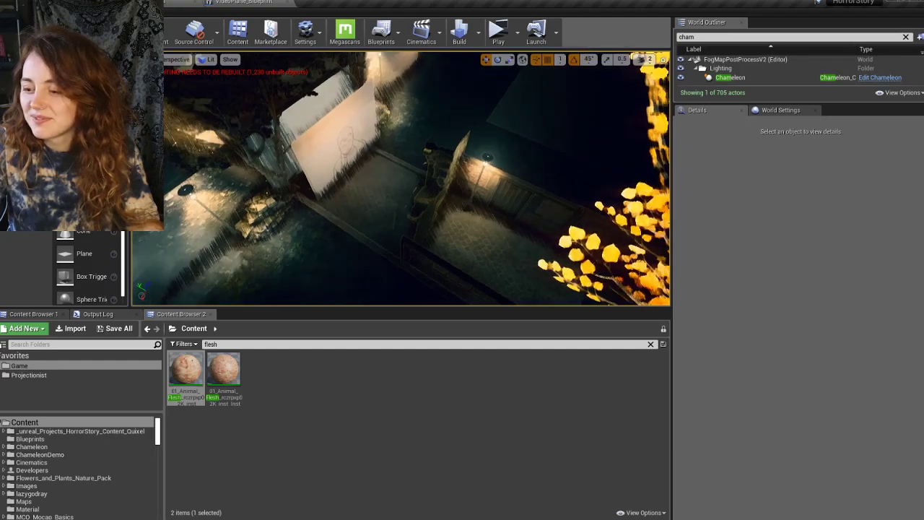
- Compare the details of VideoPlane2 and the spriteplane_Blueprint_Transparent plane in front of it
mouse_move(432, 185)
right_down()
mouse_move(431, 216)
mouse_move(460, 206)
mouse_move(446, 229)
mouse_move(408, 183)
mouse_move(443, 184)
right_up()
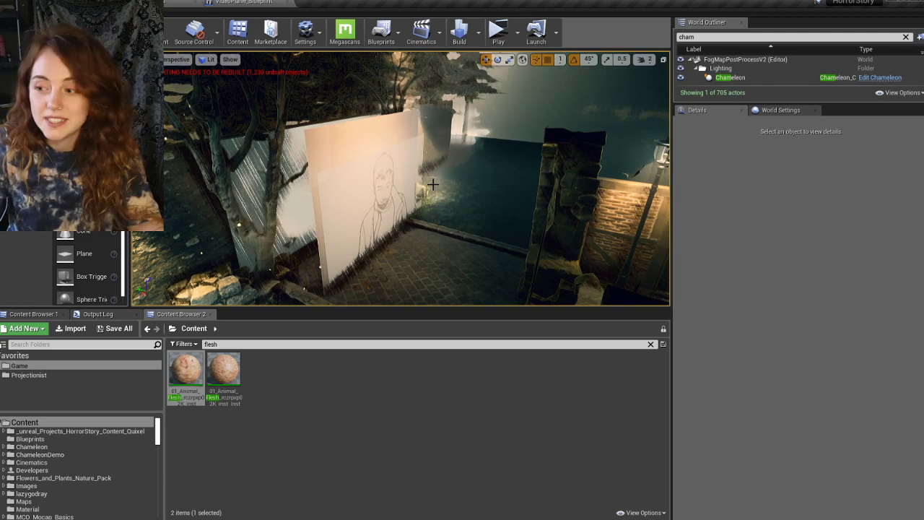
click(245, 165)
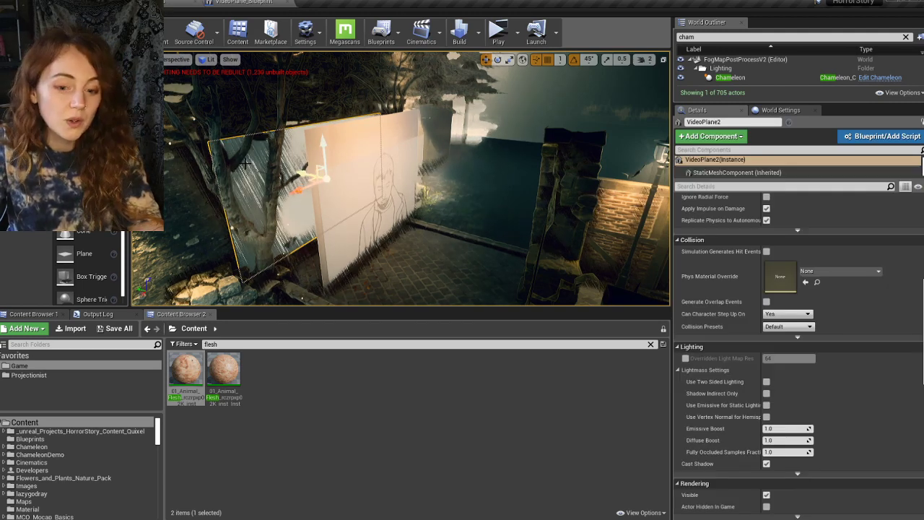
click(400, 190)
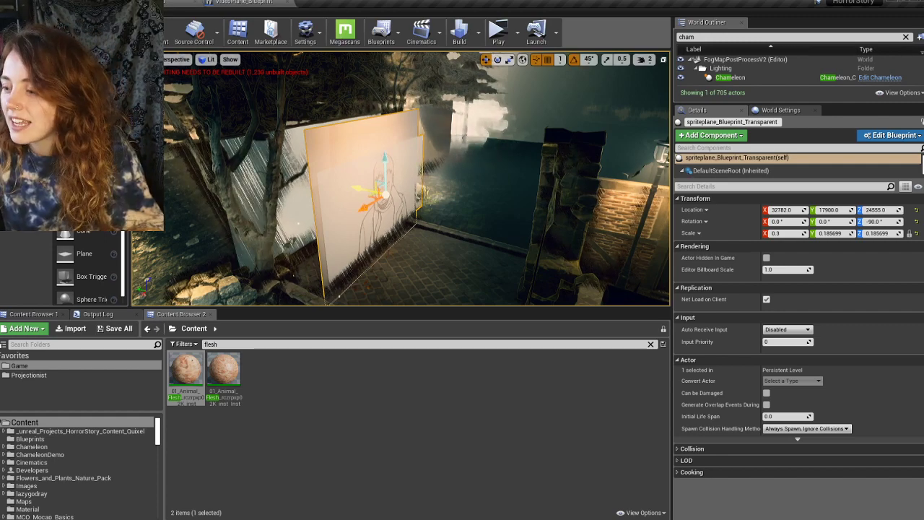
click(292, 193)
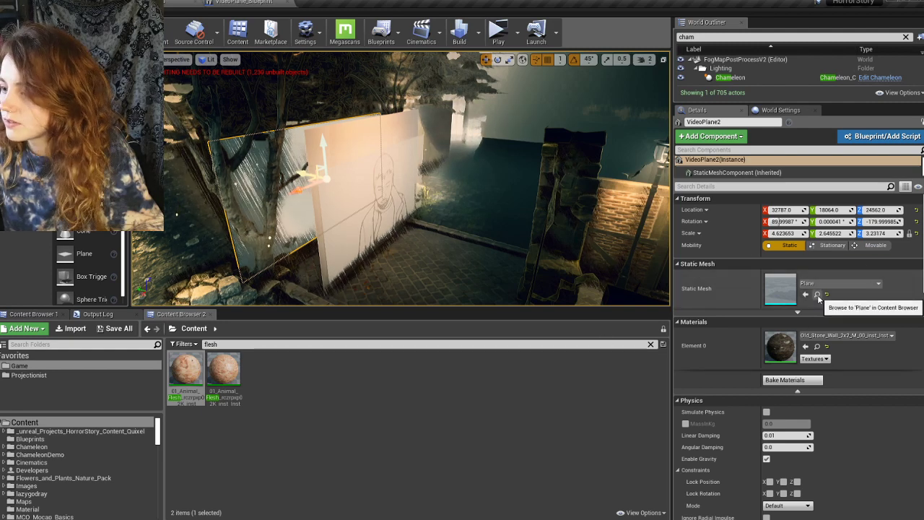
- Clear the actor search, select VideoPlane2 in the level, and open its attached VideoPlane_Blueprint for editing
click(906, 37)
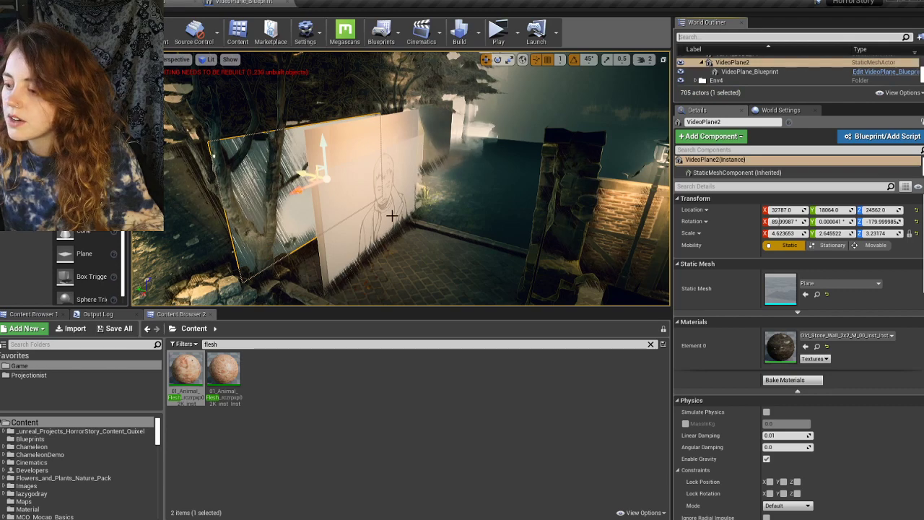
click(392, 215)
click(301, 150)
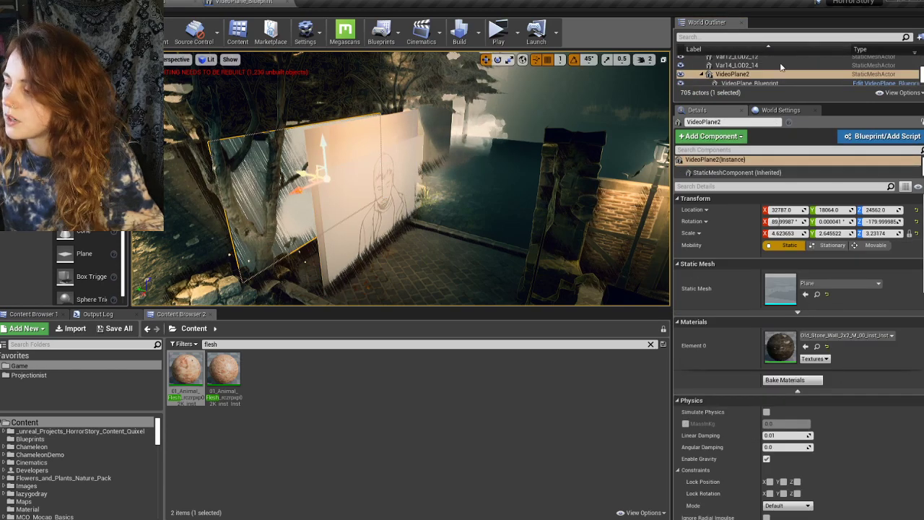
click(877, 67)
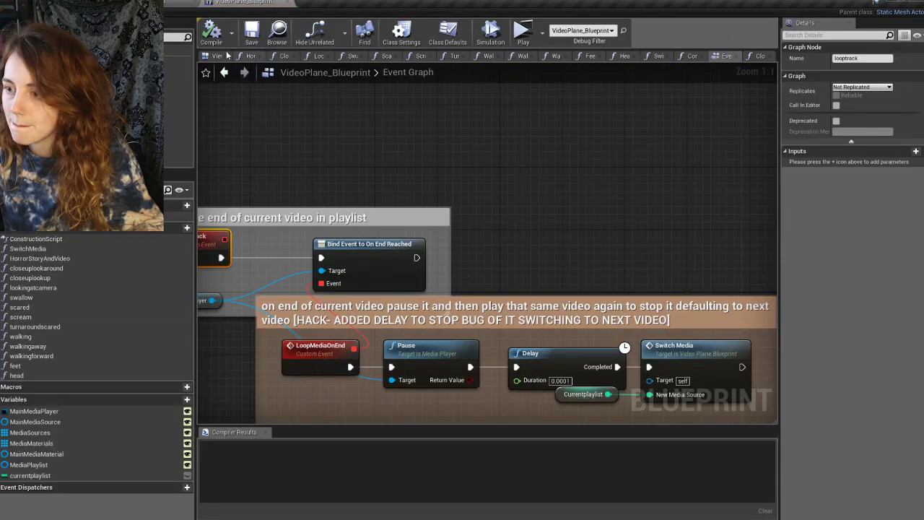
- Show the blueprint's class defaults, and locate and open its HorrorPlaylist media playlist asset
click(447, 33)
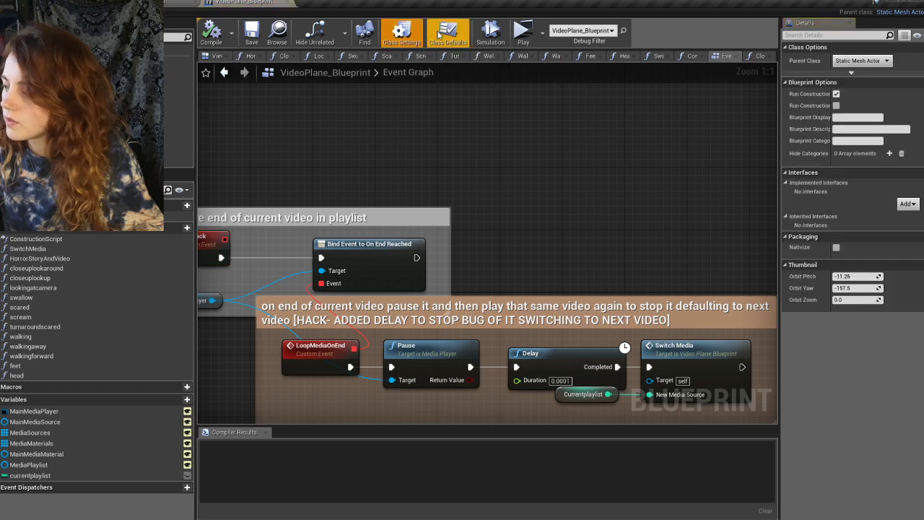
click(886, 274)
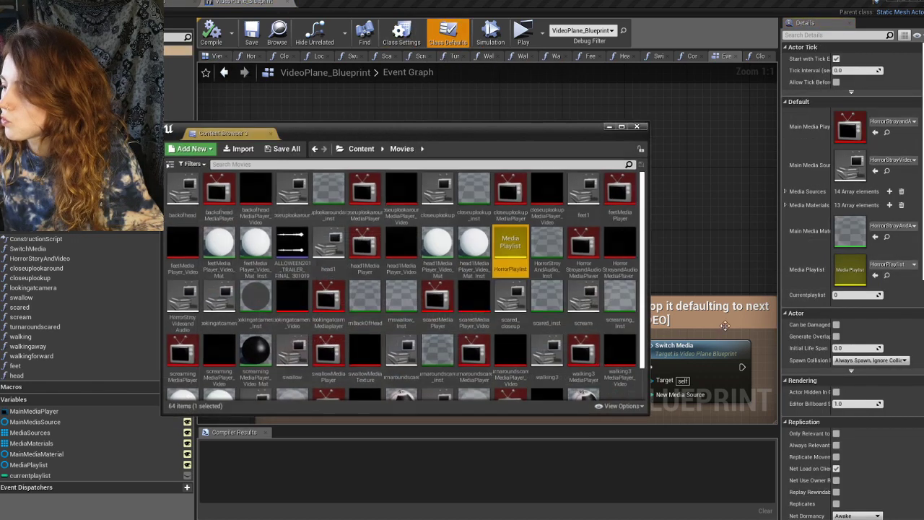
double_click(512, 240)
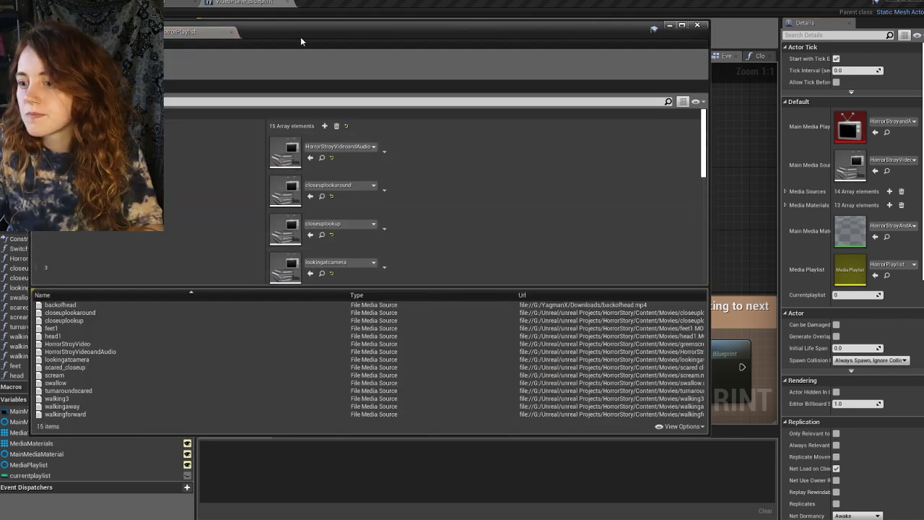
- Add HorrorStroyVideoandAudio twice to the HorrorPlaylist items and look through the playlist's entries
drag(295, 45, 317, 39)
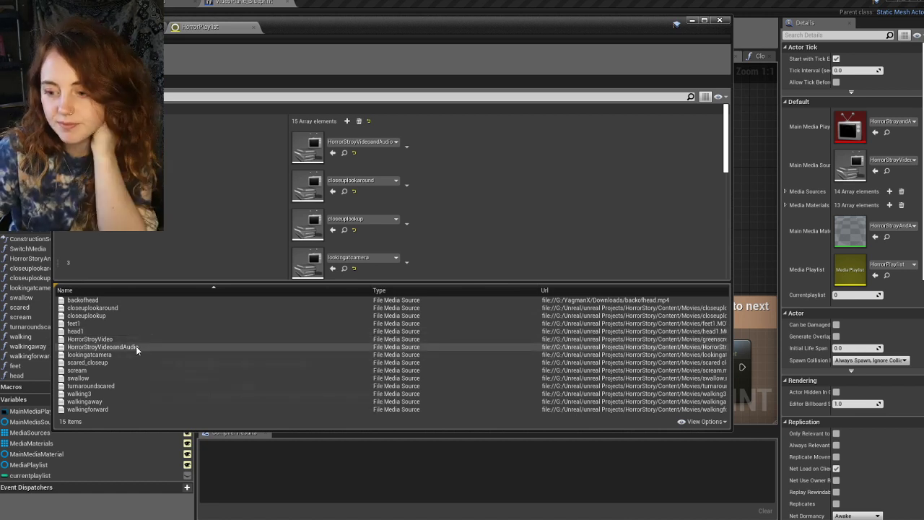
click(136, 346)
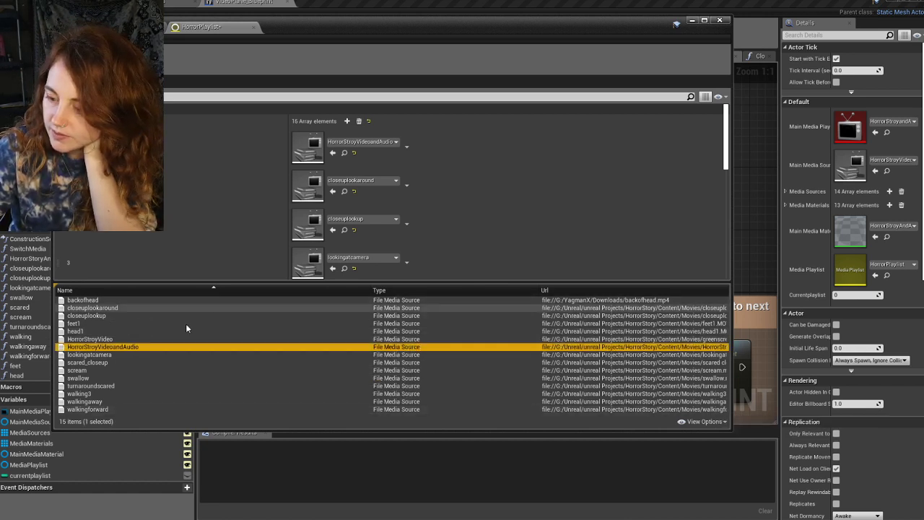
double_click(116, 347)
scroll(390, 201, down, 5)
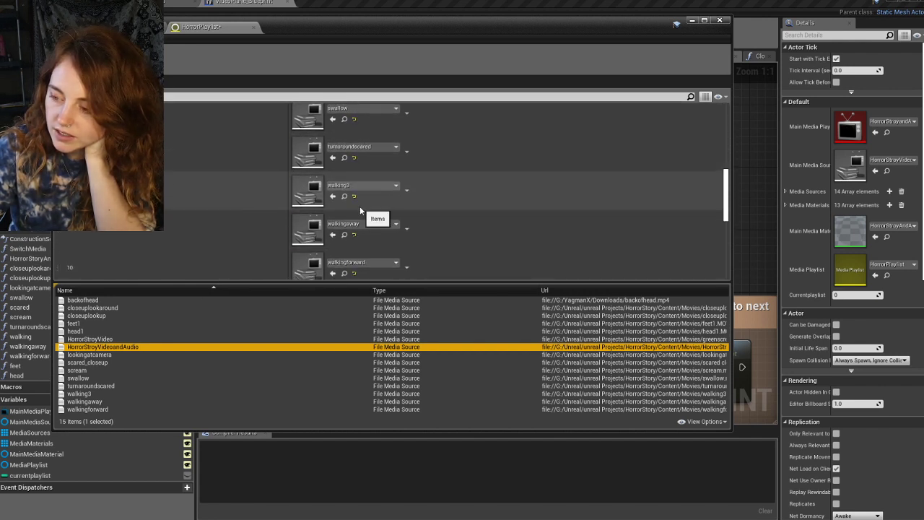
scroll(359, 206, down, 1)
scroll(349, 236, down, 1)
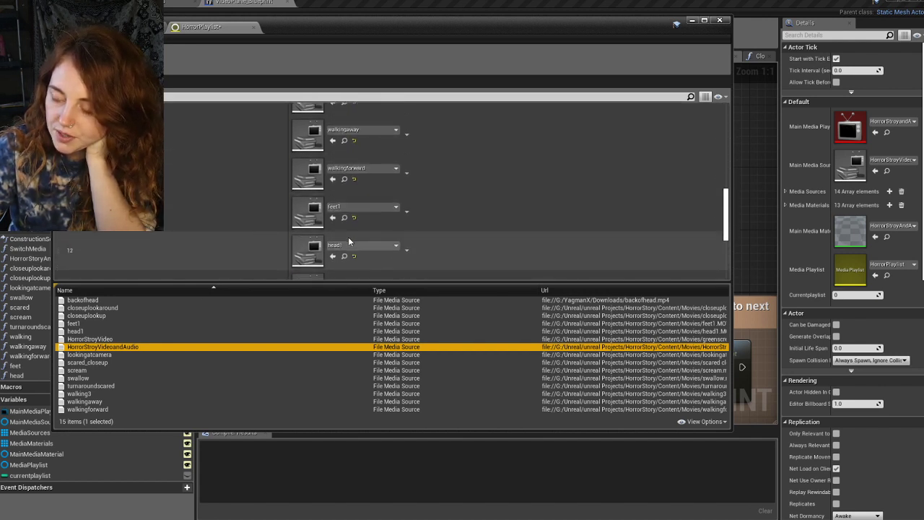
- Locate the playlist's feet1 media source in the Movies folder, open it, and inspect its file path and platform settings
click(342, 204)
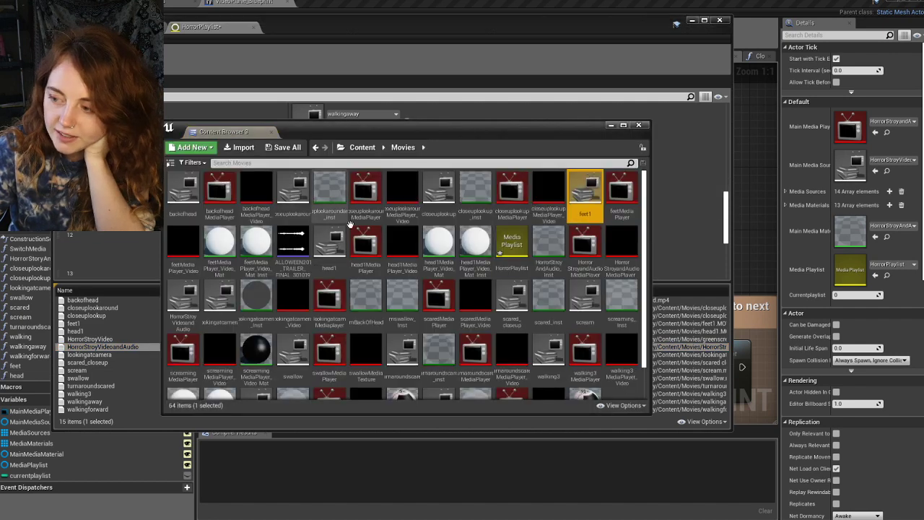
double_click(580, 202)
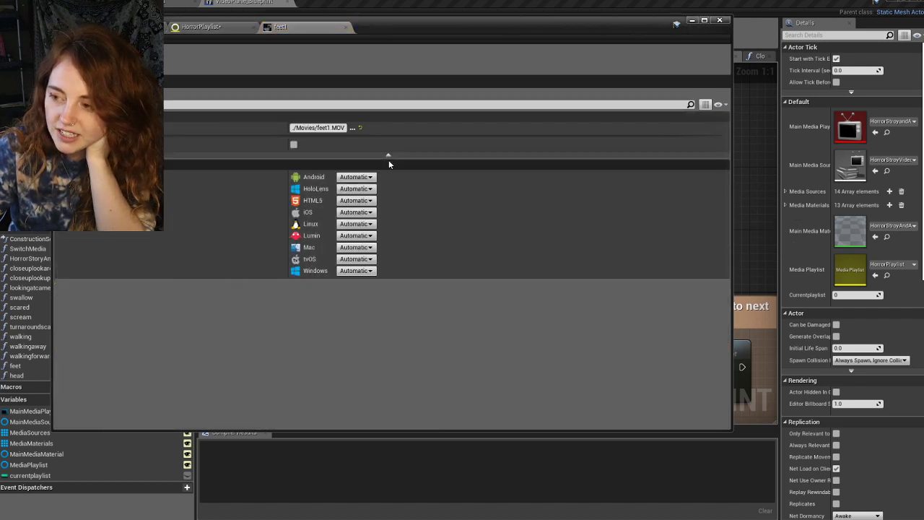
click(245, 27)
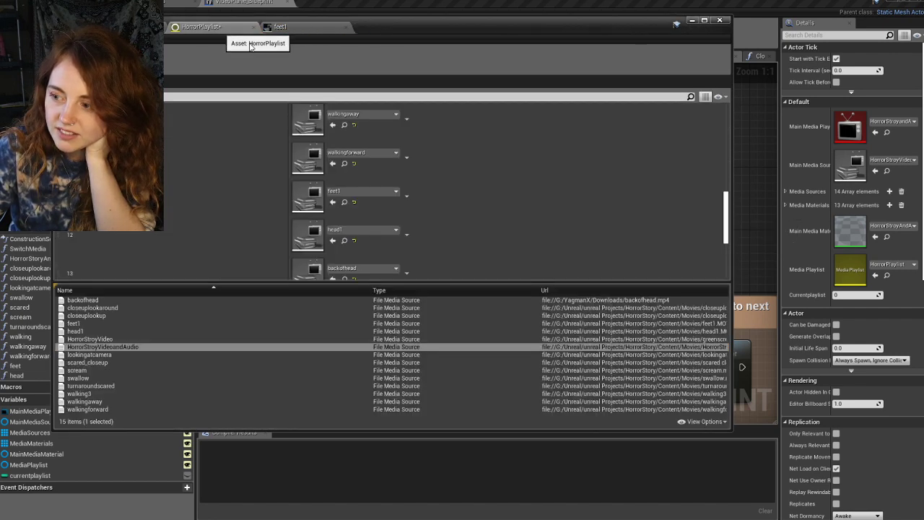
click(306, 27)
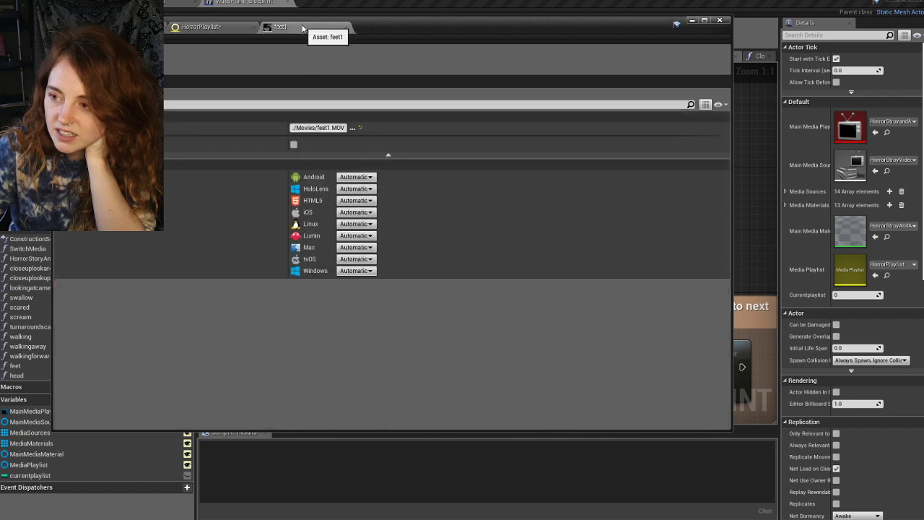
click(703, 21)
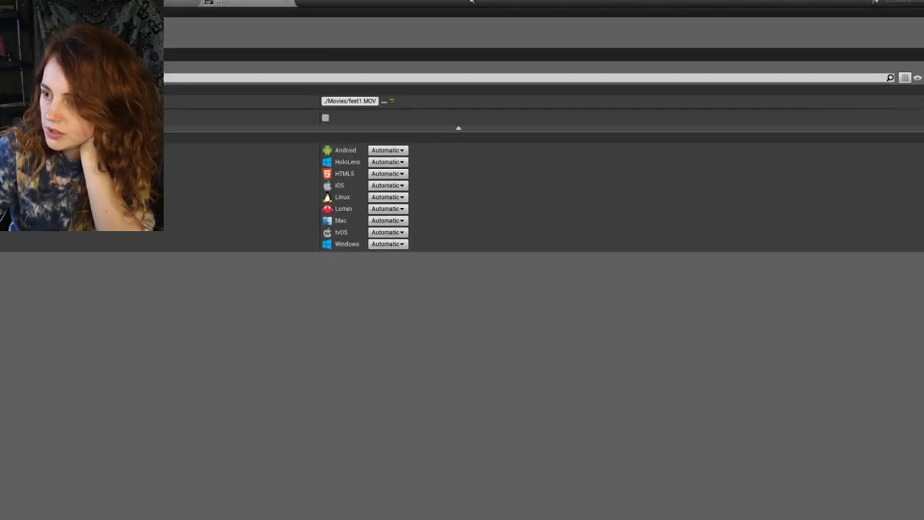
drag(405, 2, 426, 33)
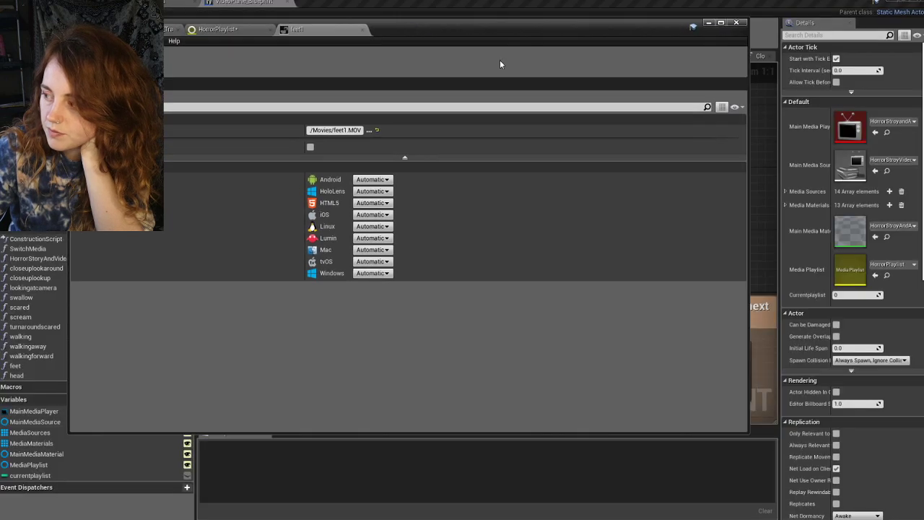
- Open the blueprint's main media player asset, load HorrorPlaylist in it, and pause the first video
click(886, 135)
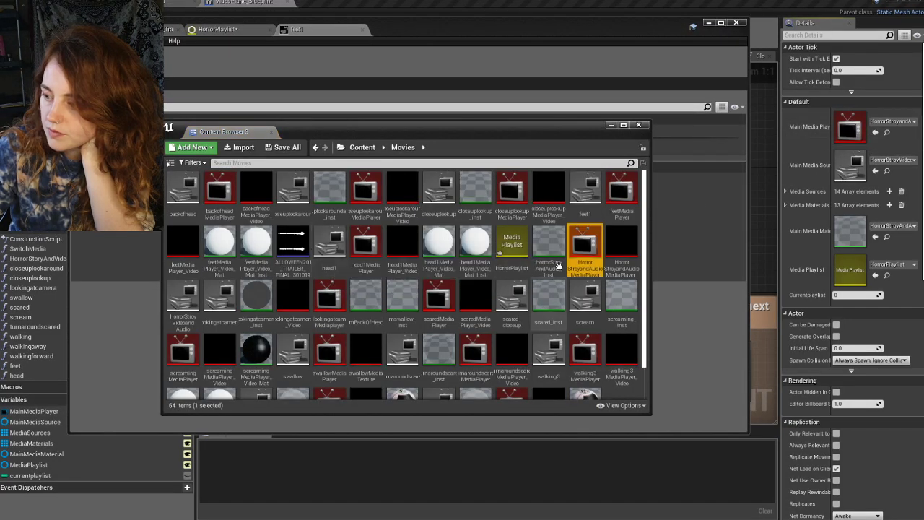
double_click(559, 251)
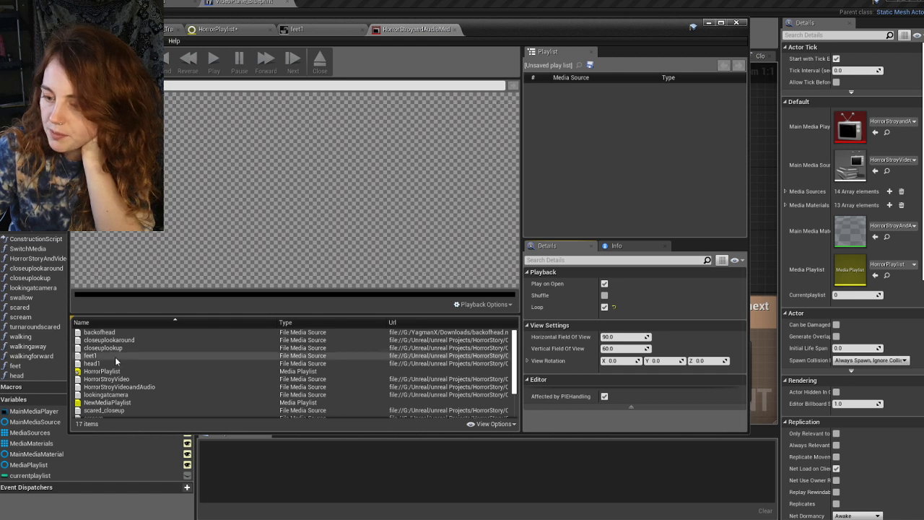
double_click(112, 373)
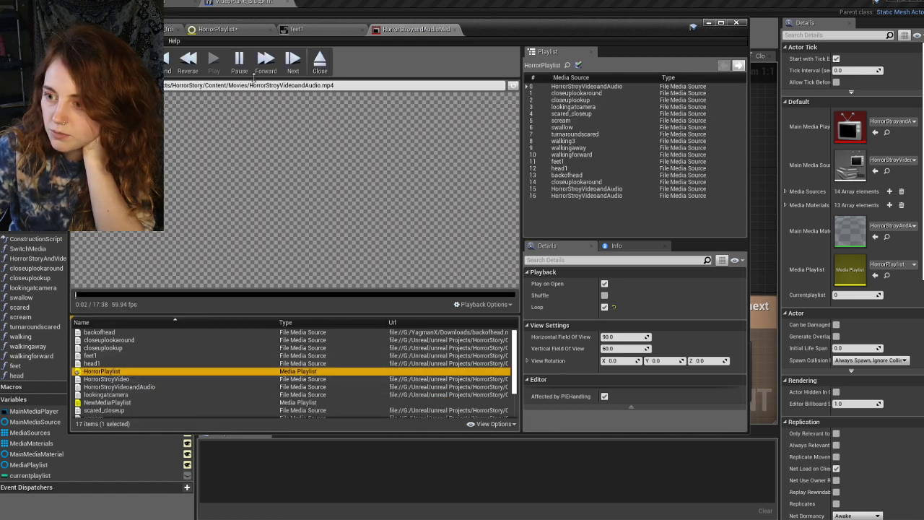
click(239, 60)
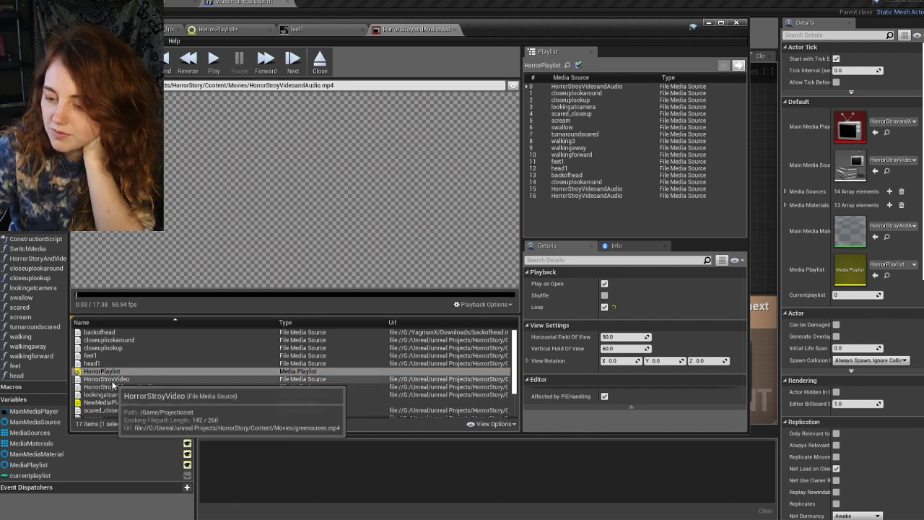
scroll(109, 361, down, 2)
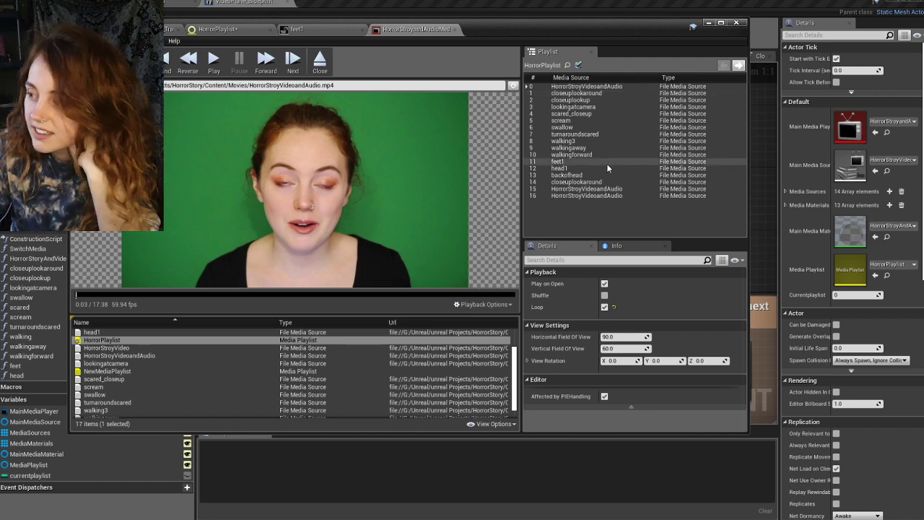
- Preview the lookingatcamera, feet1 and head1 videos from the playlist, pausing each one
double_click(590, 106)
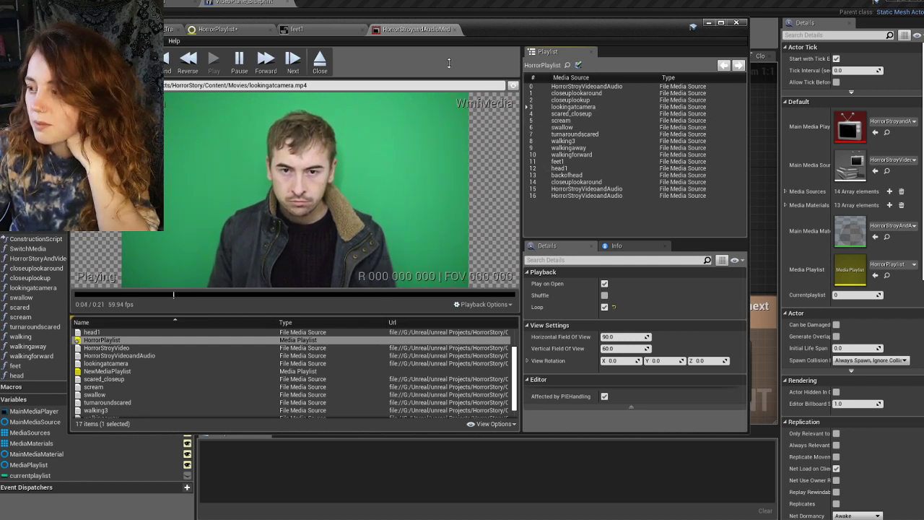
click(239, 62)
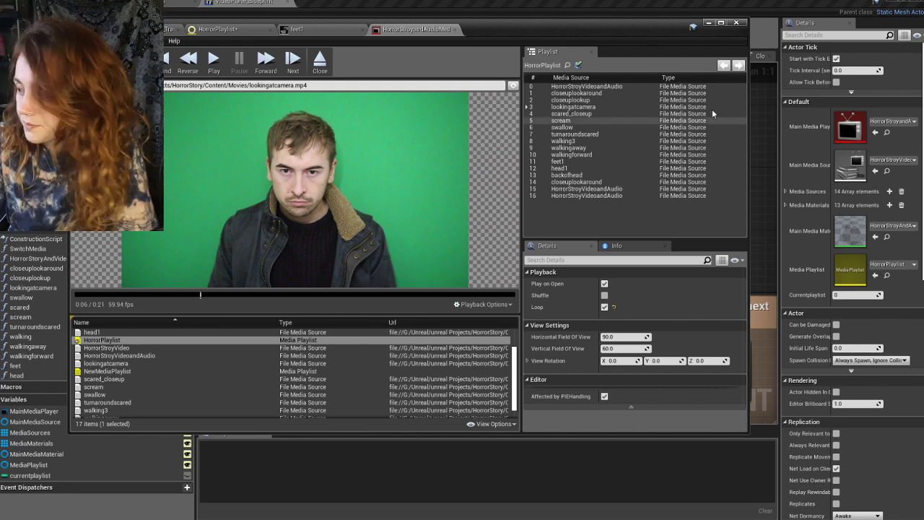
double_click(557, 161)
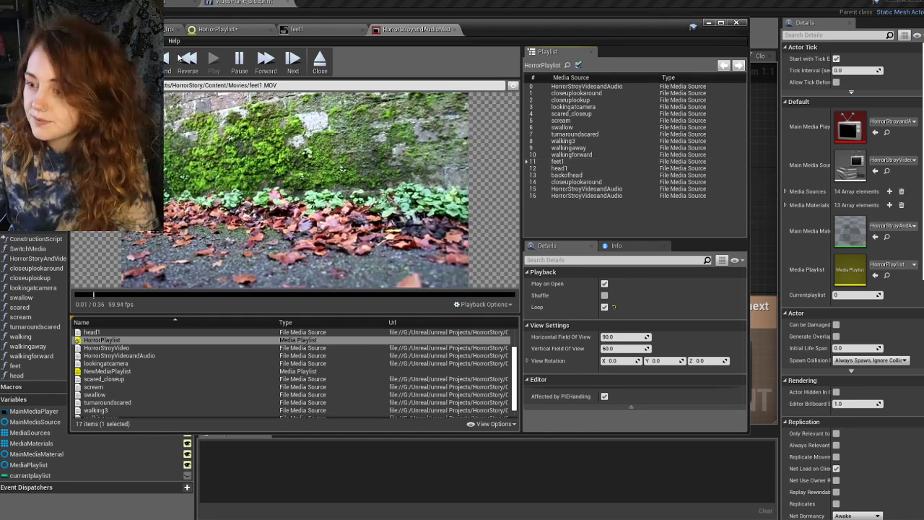
click(240, 63)
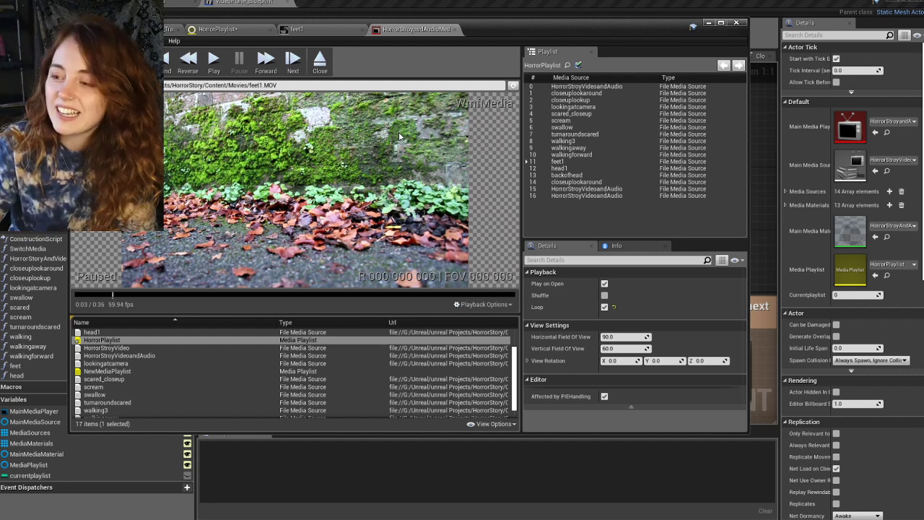
double_click(567, 169)
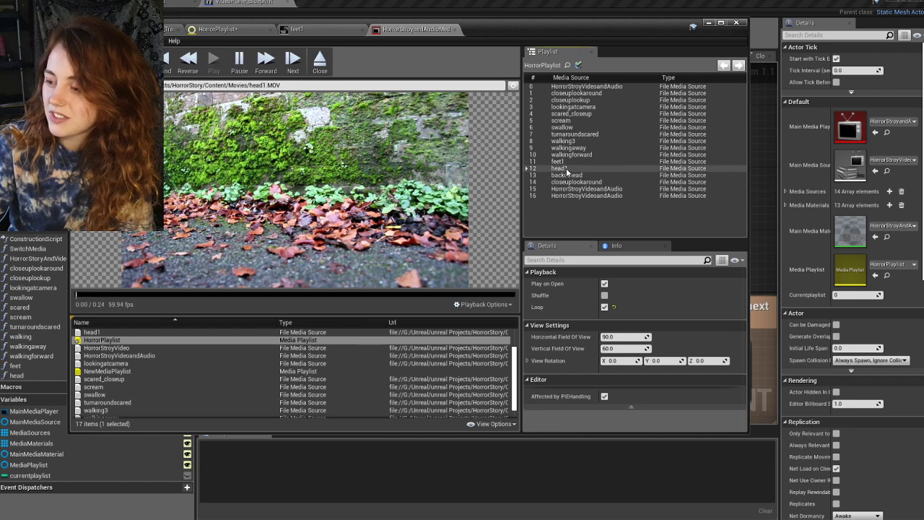
click(239, 61)
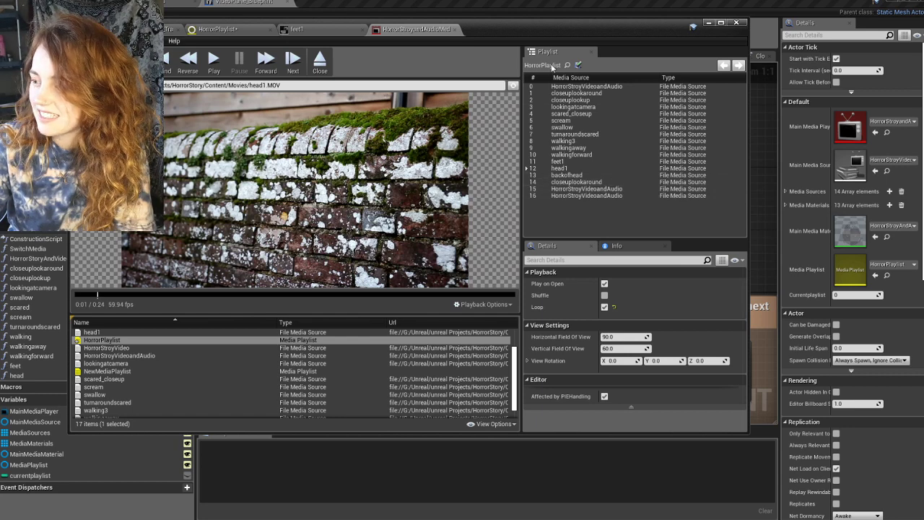
- Preview the scream video, pause it, and scrub back to about 0:03
click(564, 121)
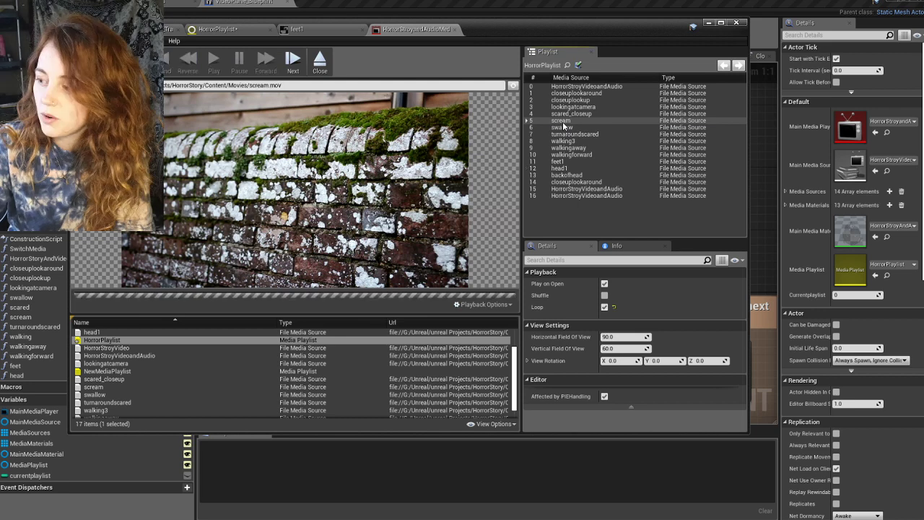
double_click(563, 123)
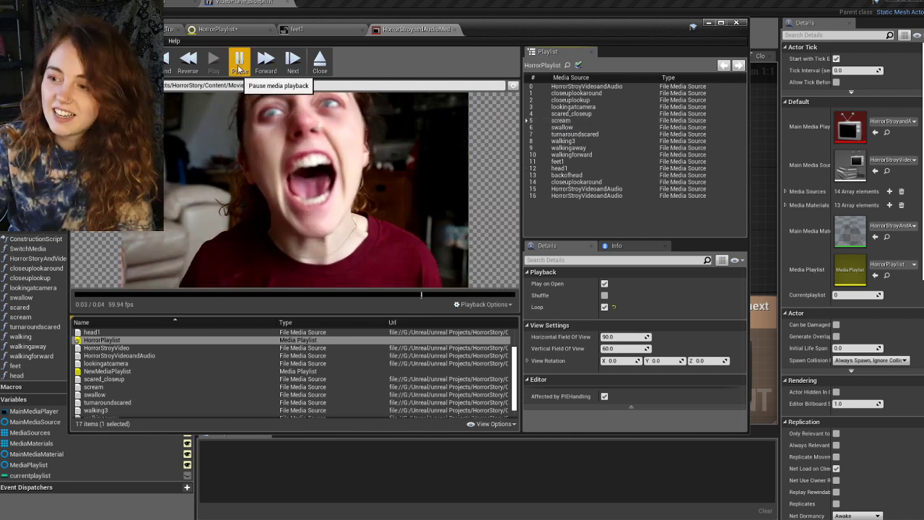
click(238, 64)
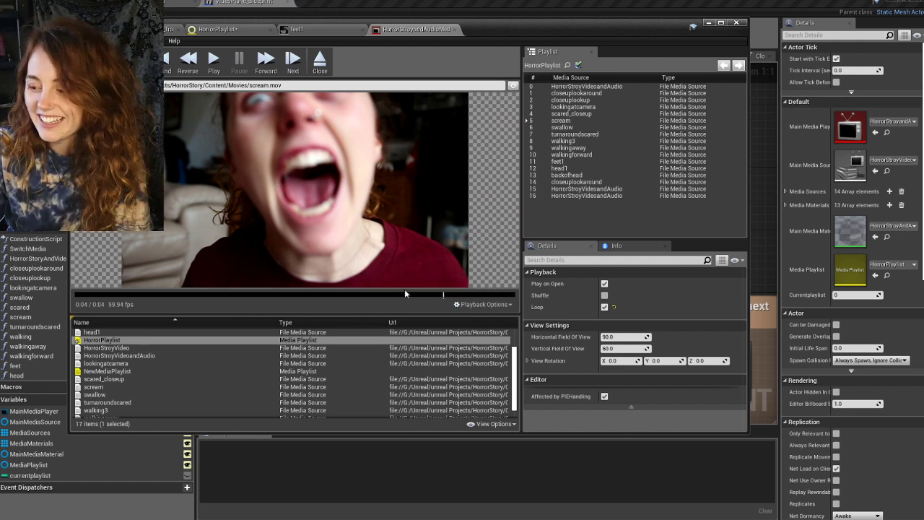
drag(424, 294, 405, 295)
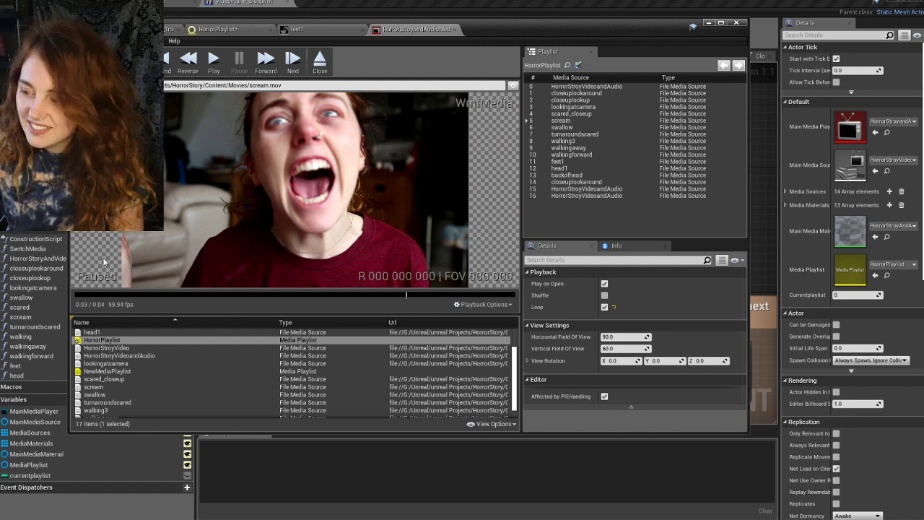
- Review the HorrorPlaylist items again, close the media asset editors, look over the Movies folder, and return to the level
click(215, 29)
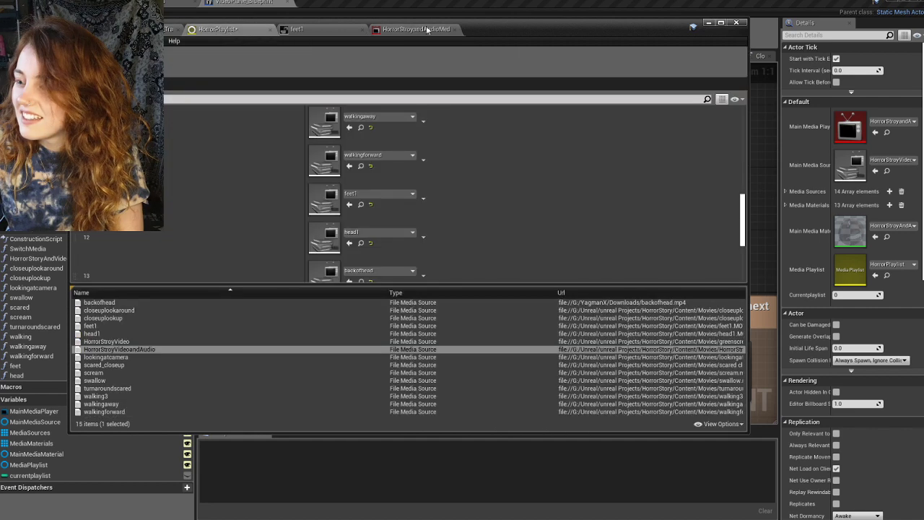
scroll(338, 187, up, 5)
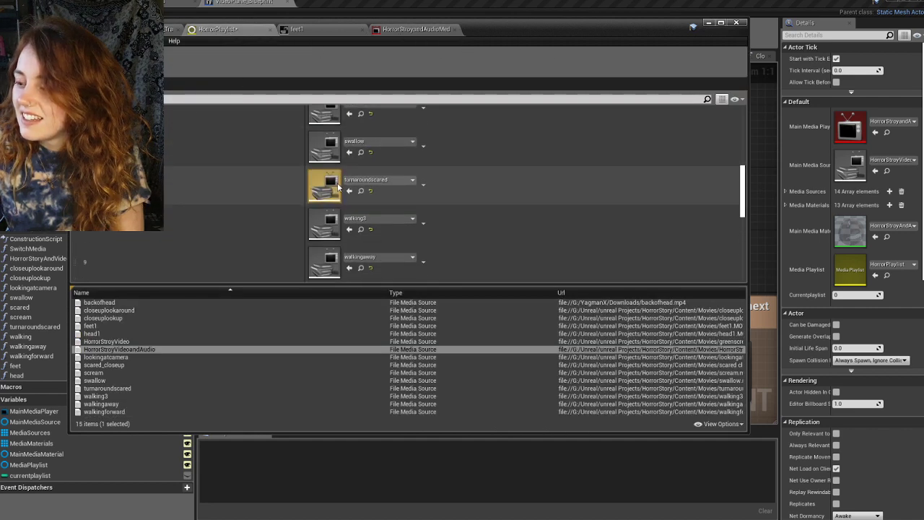
scroll(338, 187, up, 2)
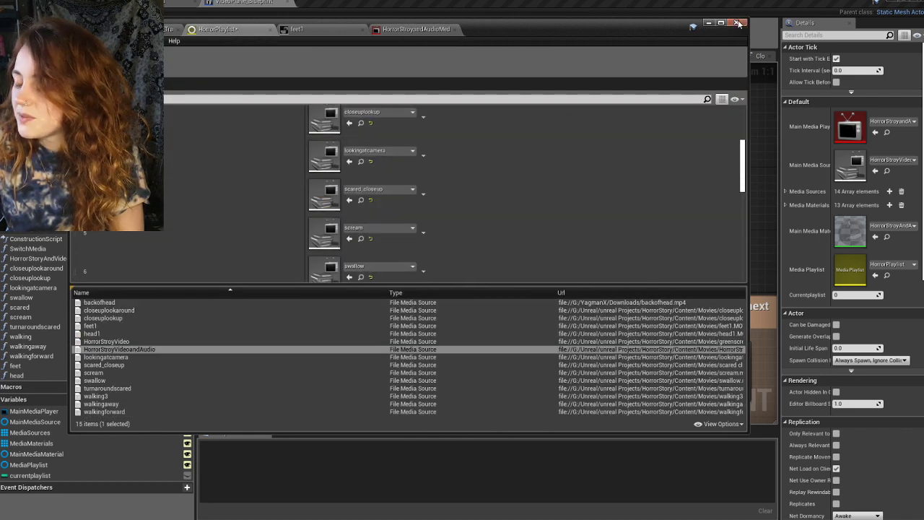
click(738, 23)
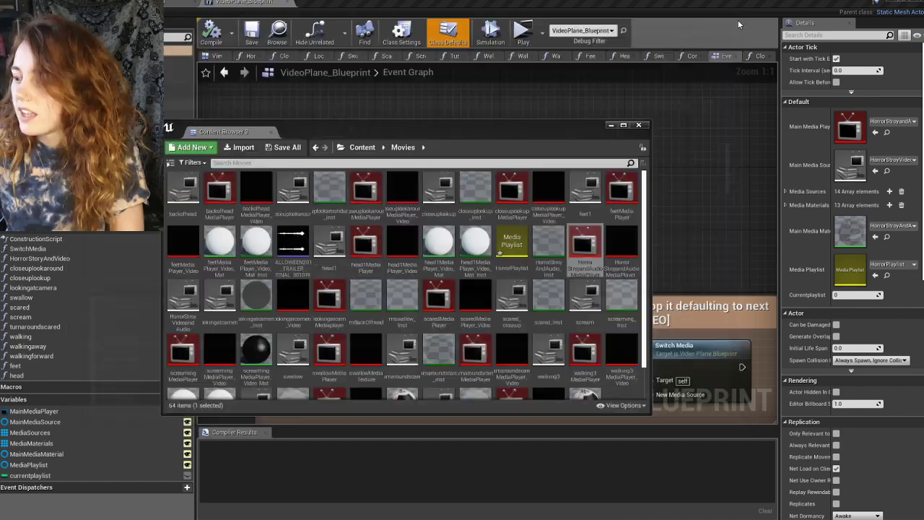
click(623, 125)
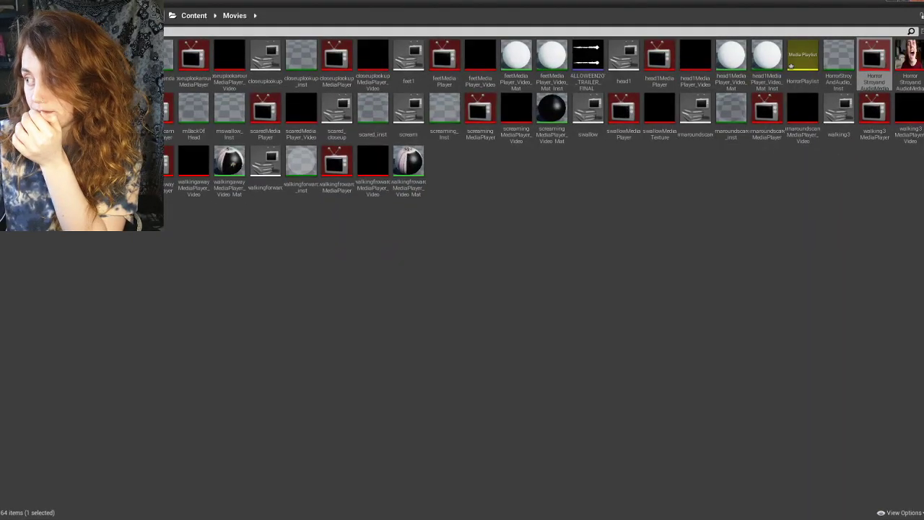
click(887, 1)
click(141, 2)
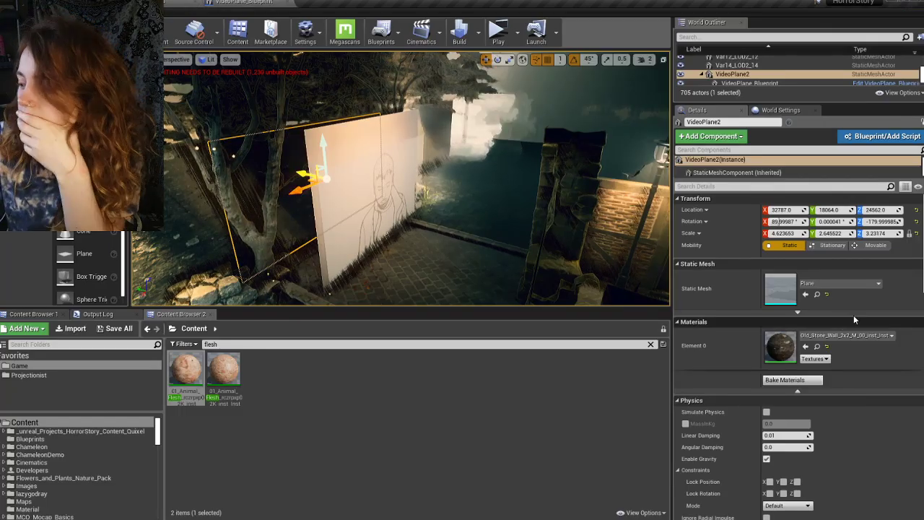
- View VideoPlane2 up close, locate its Plane mesh in the engine's BasicShapes folder, and return to the video planes
right_drag(461, 209, 463, 241)
key(w)
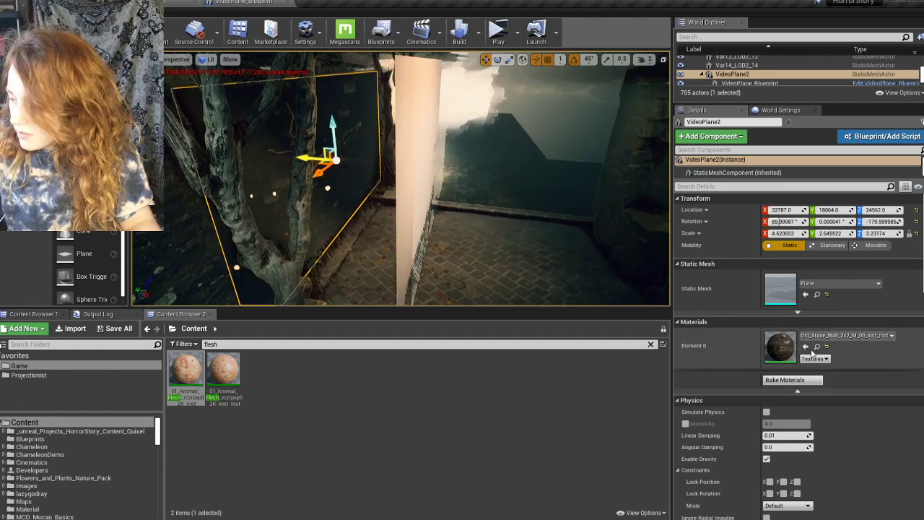
click(816, 296)
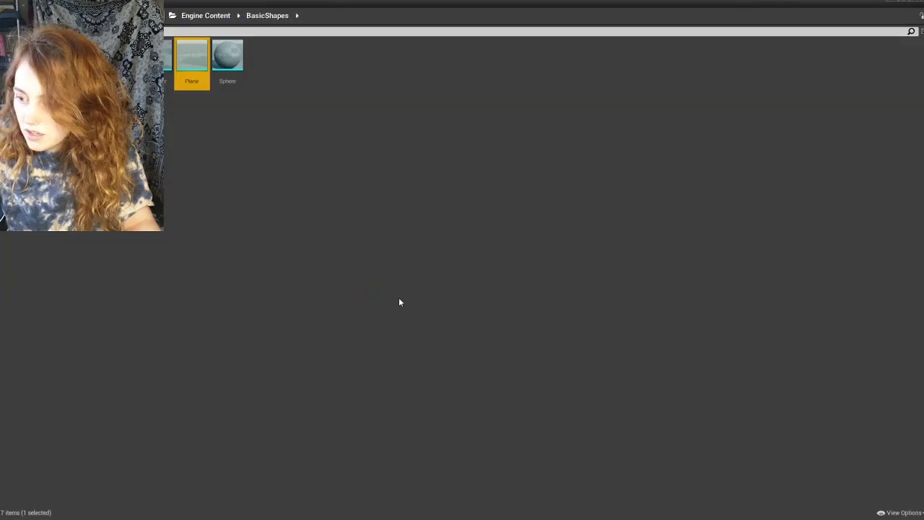
drag(339, 6, 449, 16)
click(678, 9)
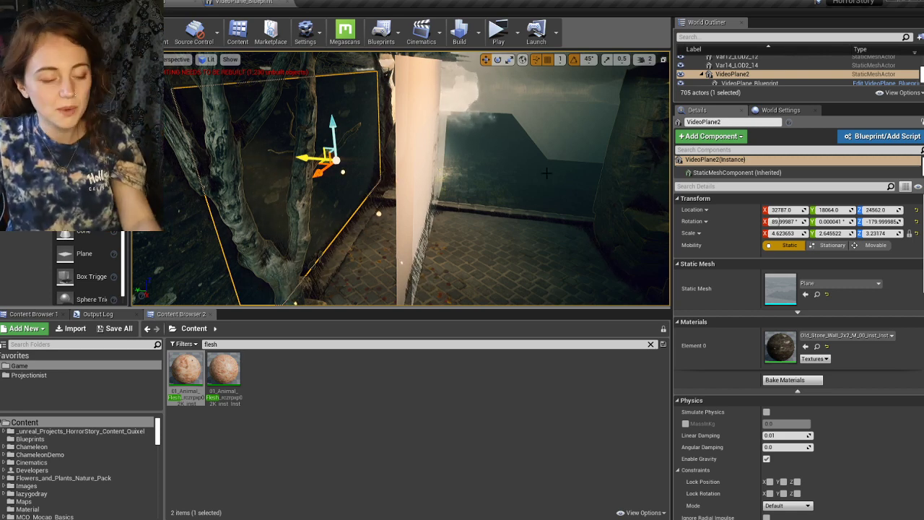
mouse_move(547, 173)
right_down()
mouse_move(441, 189)
mouse_move(592, 173)
mouse_move(555, 174)
right_up()
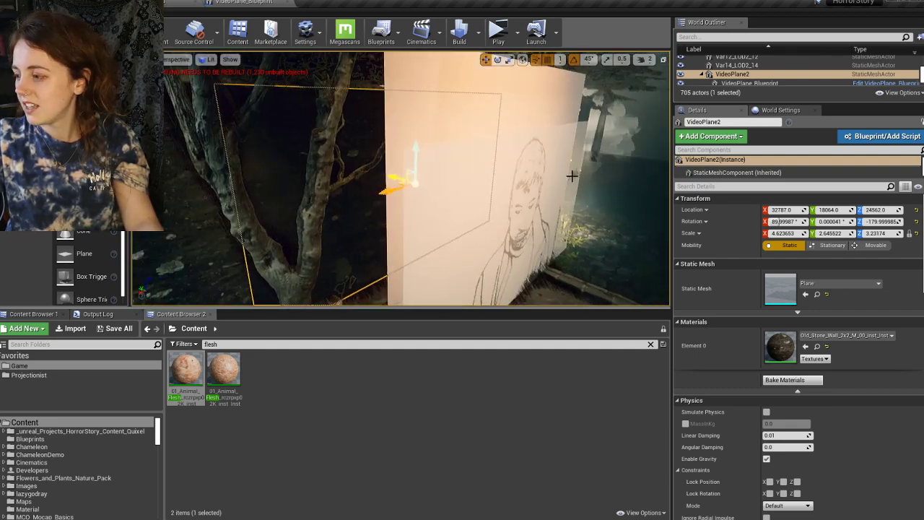
- Select VideoPlane2's inherited static mesh component and look over its materials and physics properties
scroll(752, 173, down, 1)
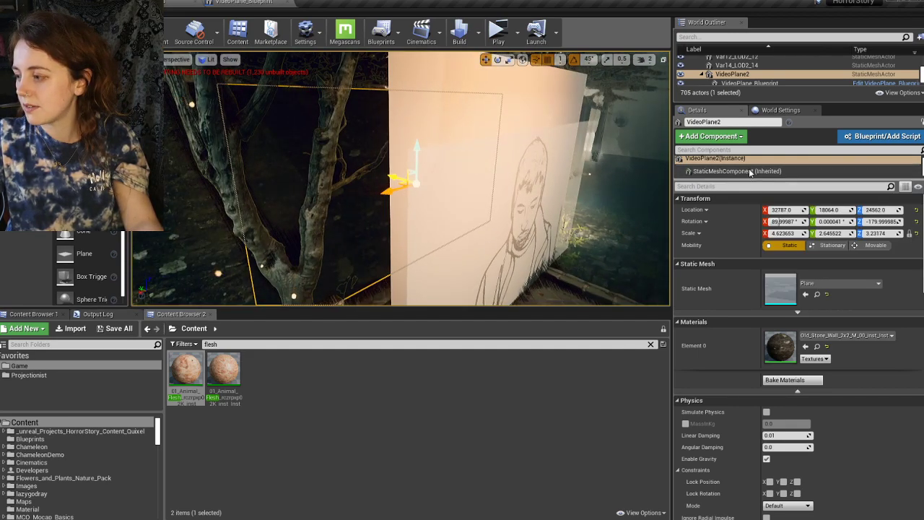
click(751, 172)
scroll(742, 342, down, 2)
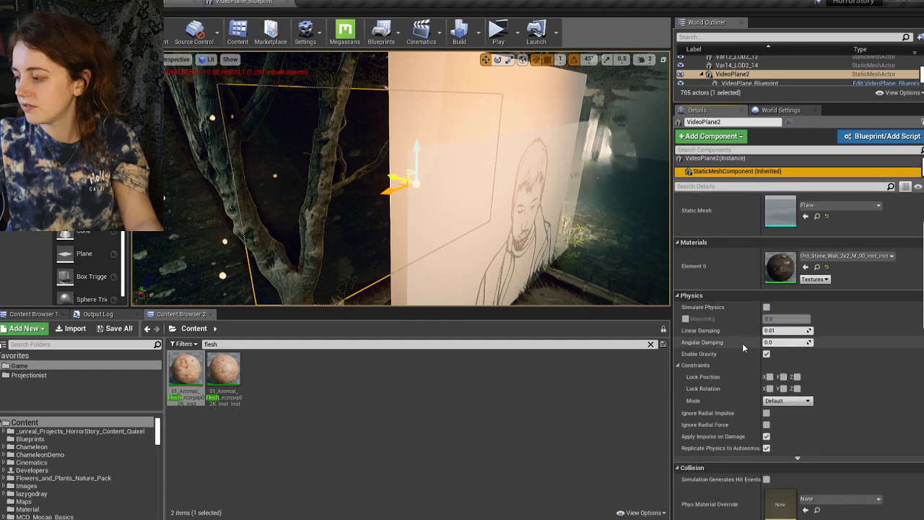
scroll(742, 343, up, 3)
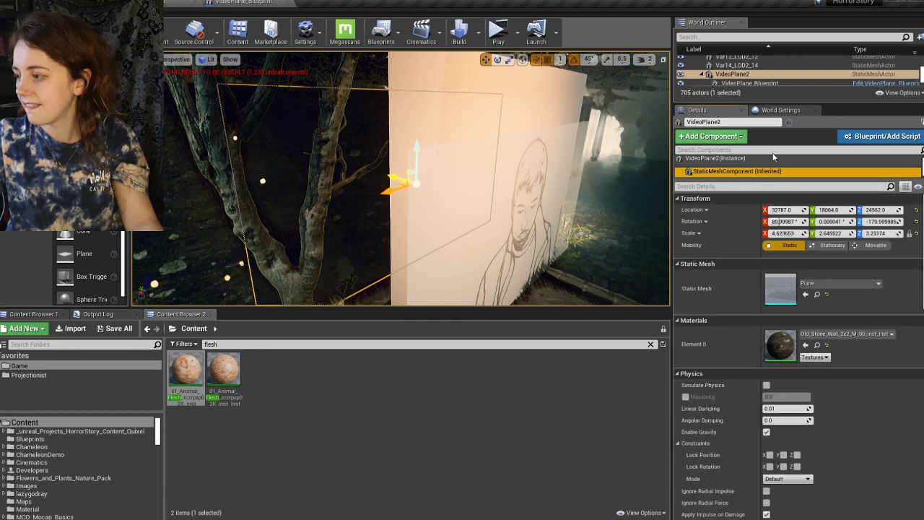
- From VideoPlane_Blueprint, locate the main media material in the Movies folder and view the material instance's parameters
click(892, 83)
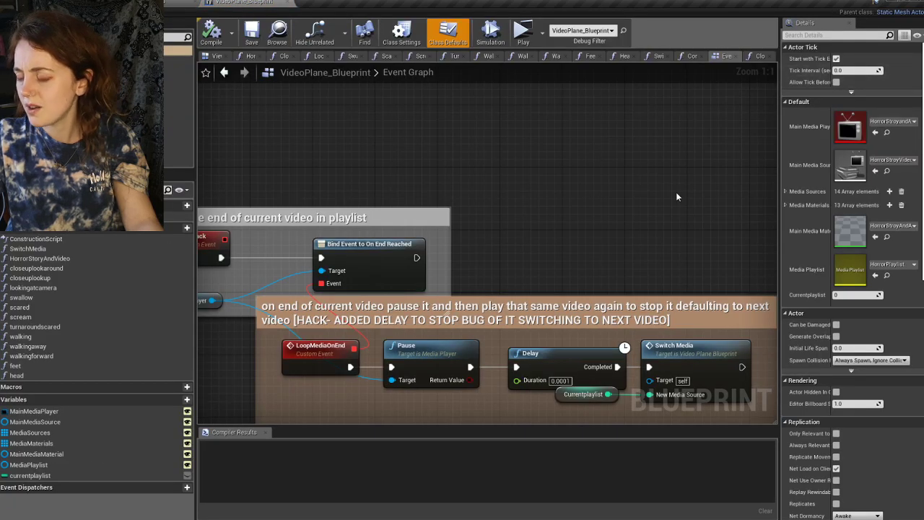
click(886, 237)
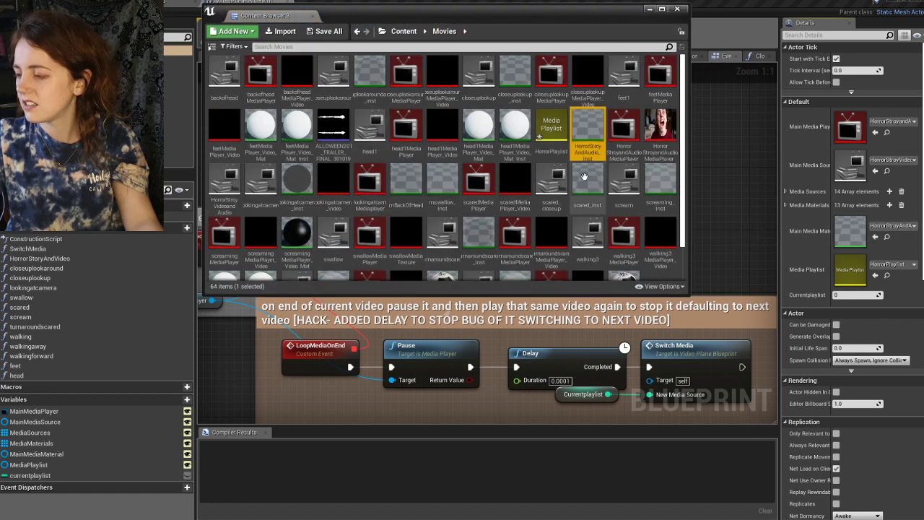
double_click(588, 127)
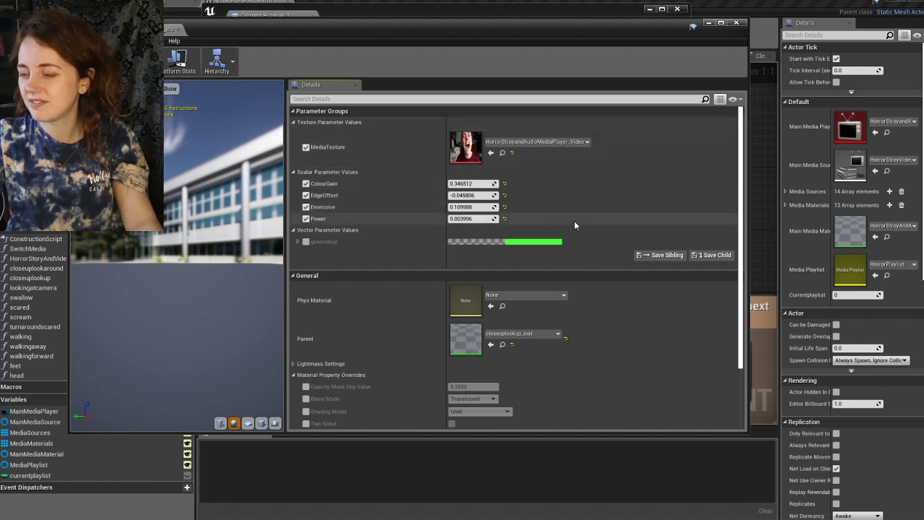
click(709, 23)
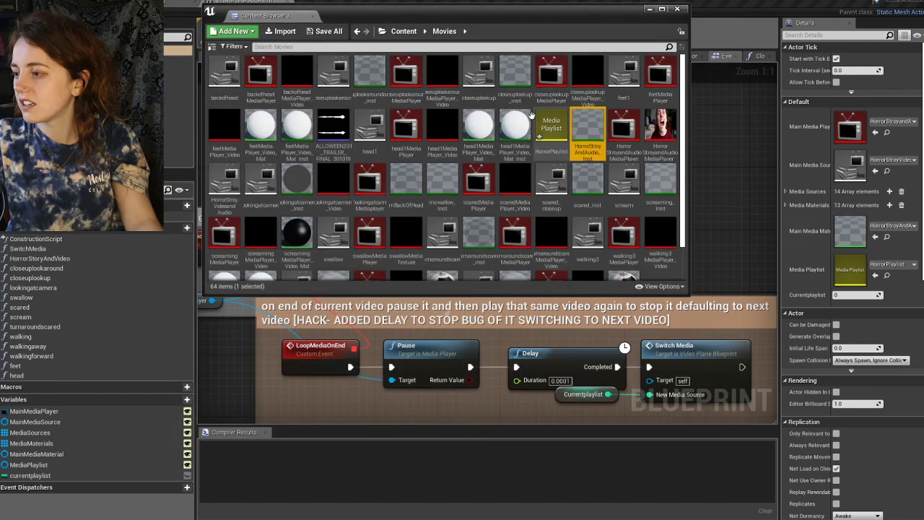
- Open the blueprint's main media player asset, load HorrorPlaylist into it, and pause the HorrorStroyVideoandAudio video
click(886, 132)
double_click(636, 135)
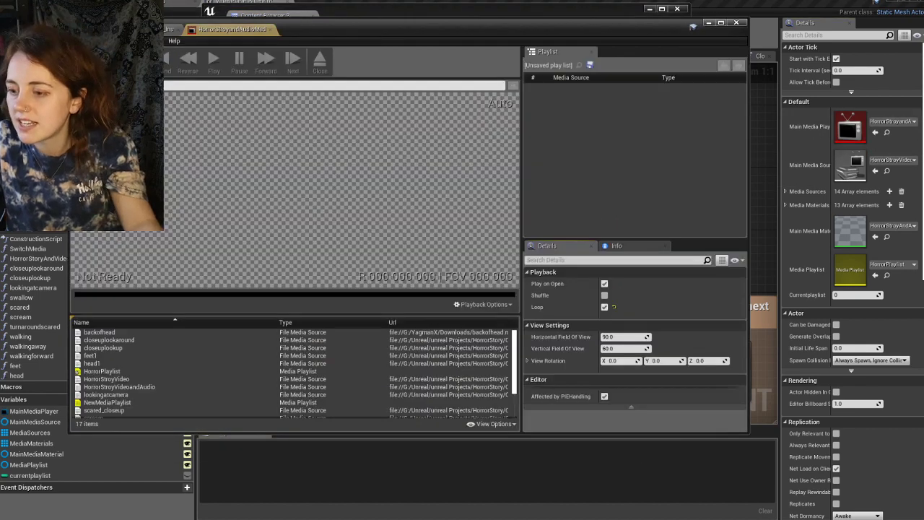
scroll(108, 366, down, 2)
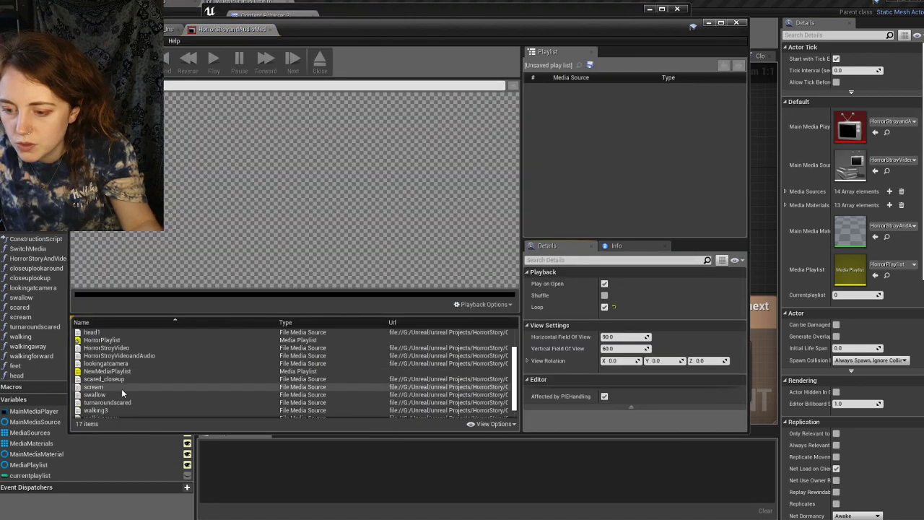
scroll(119, 365, up, 1)
double_click(105, 355)
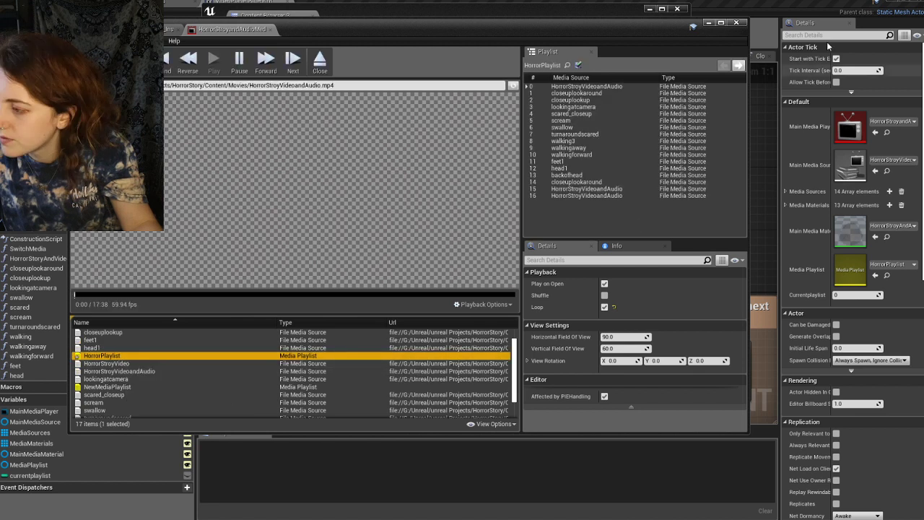
click(239, 61)
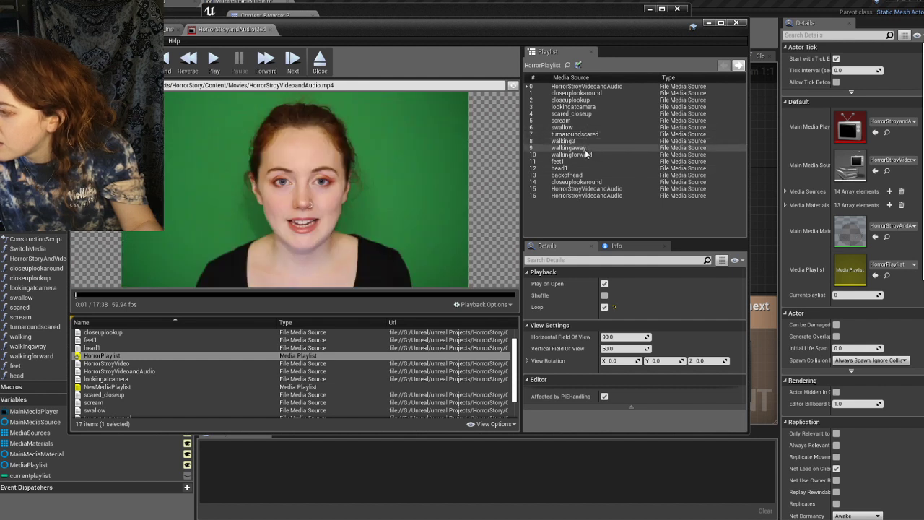
- Play and pause the closeuplookup video, and switch the playlist to lookingatcamera
double_click(573, 102)
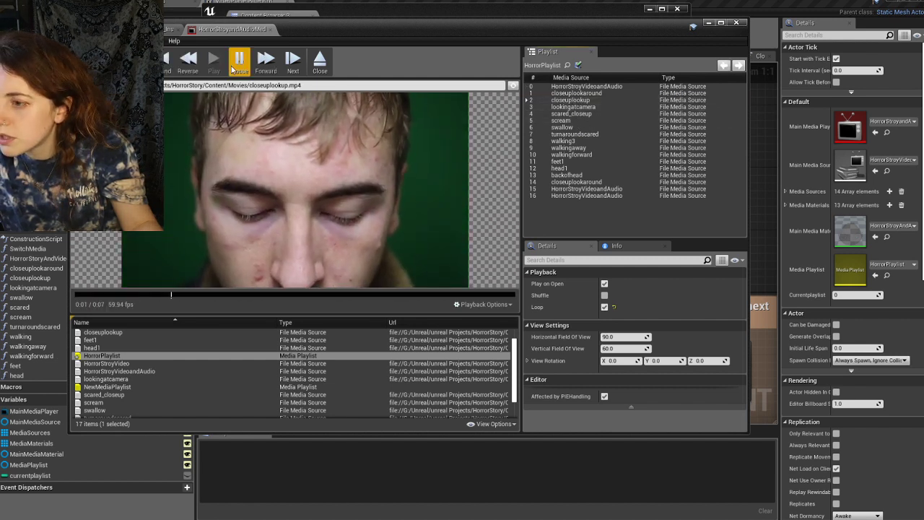
click(236, 62)
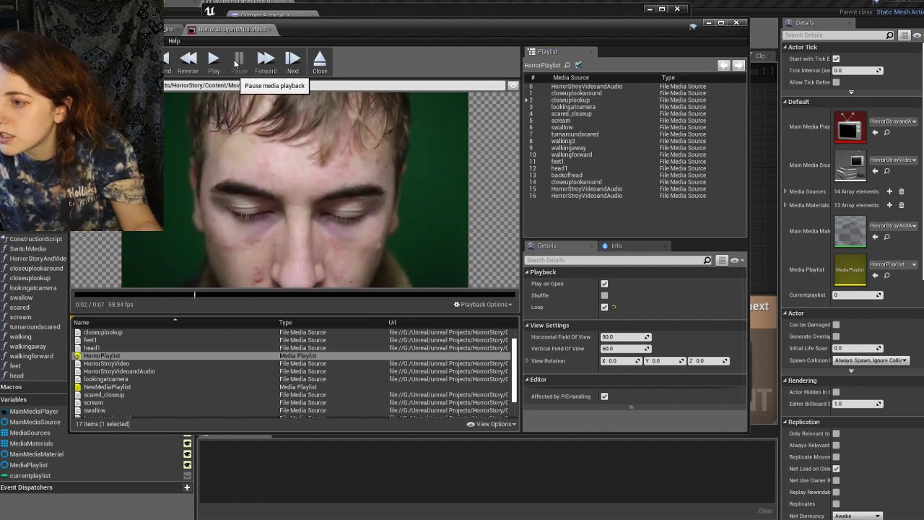
double_click(600, 109)
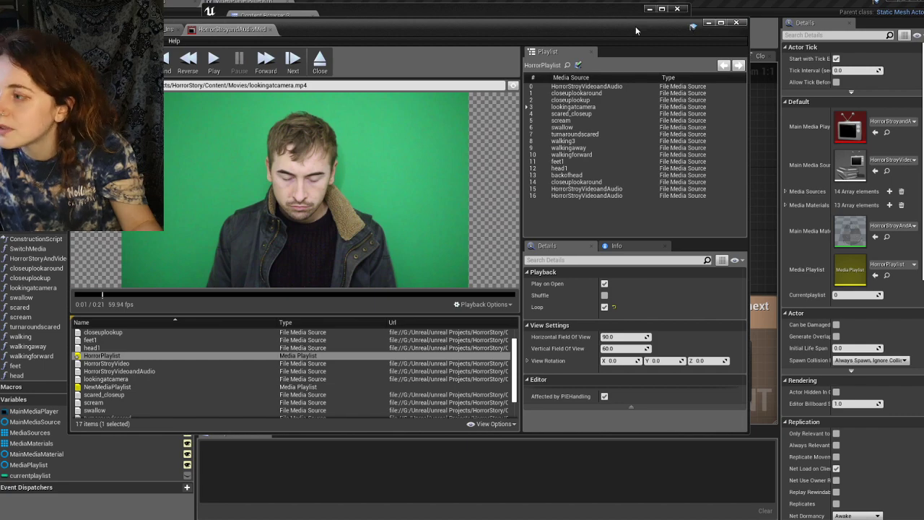
- Put away the media editor and Movies folder windows, and examine the video on VideoPlane2 up close in the level
drag(636, 30, 642, 146)
drag(536, 146, 540, 129)
click(717, 121)
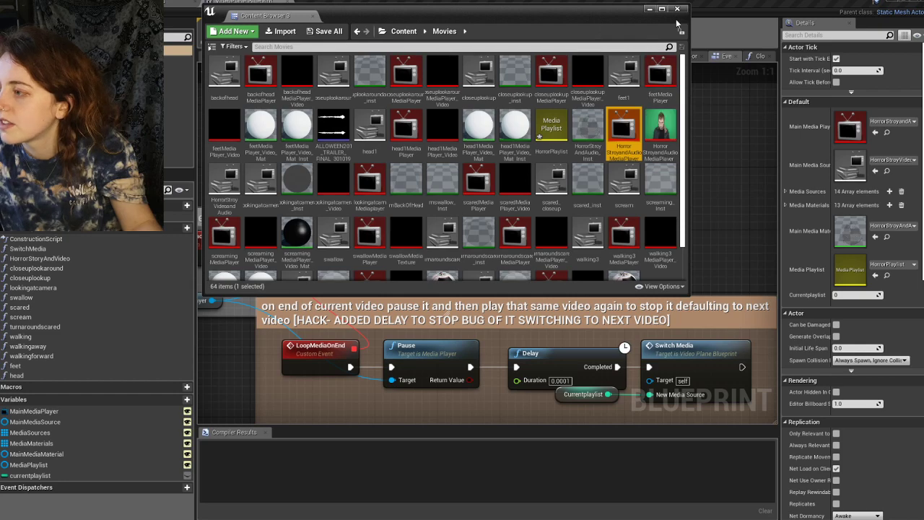
click(651, 9)
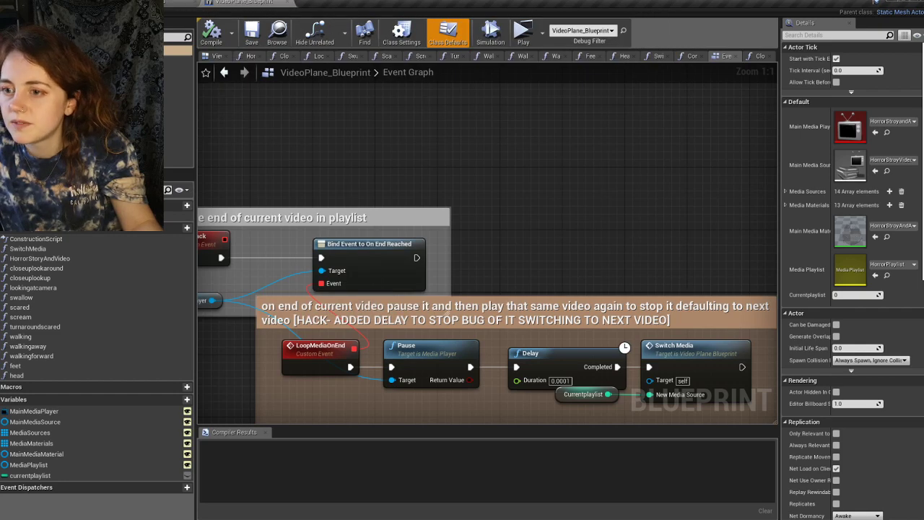
click(171, 3)
mouse_move(487, 202)
right_down()
mouse_move(494, 210)
mouse_move(478, 212)
right_up()
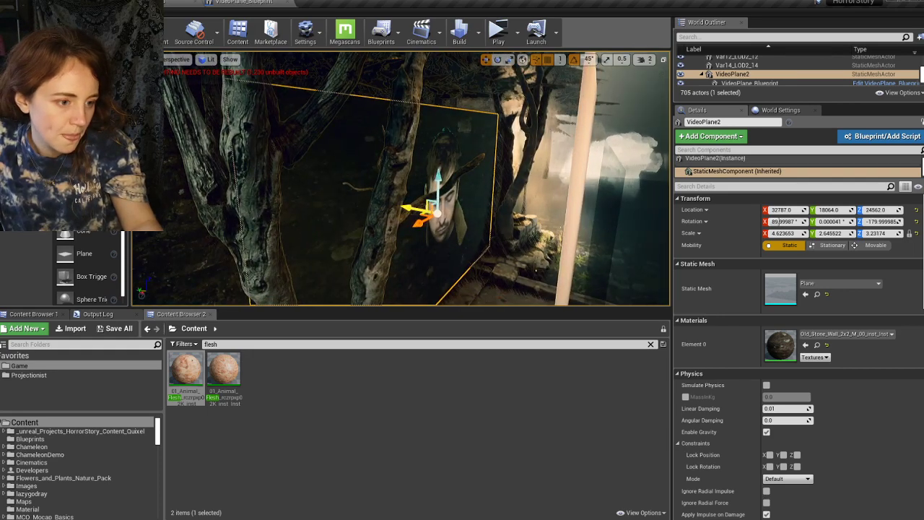
mouse_move(478, 212)
right_down()
mouse_move(448, 211)
mouse_move(479, 210)
right_up()
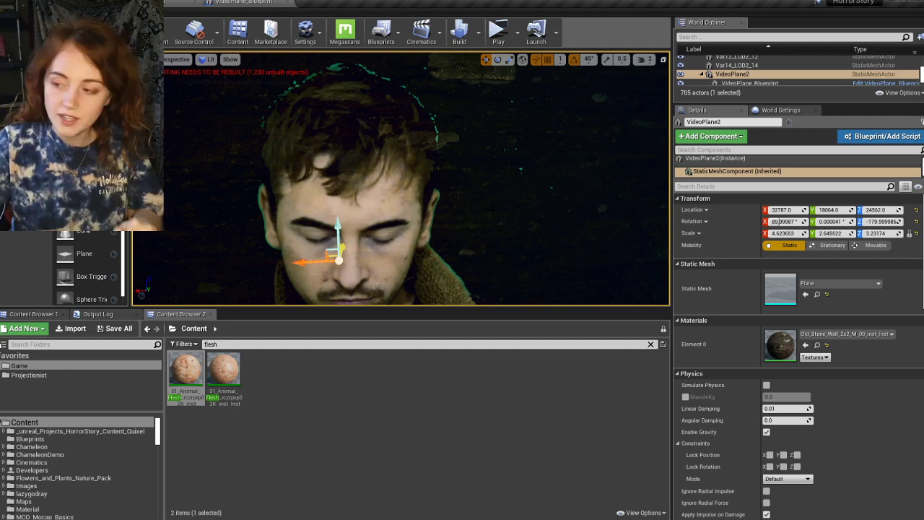
right_drag(462, 289, 460, 311)
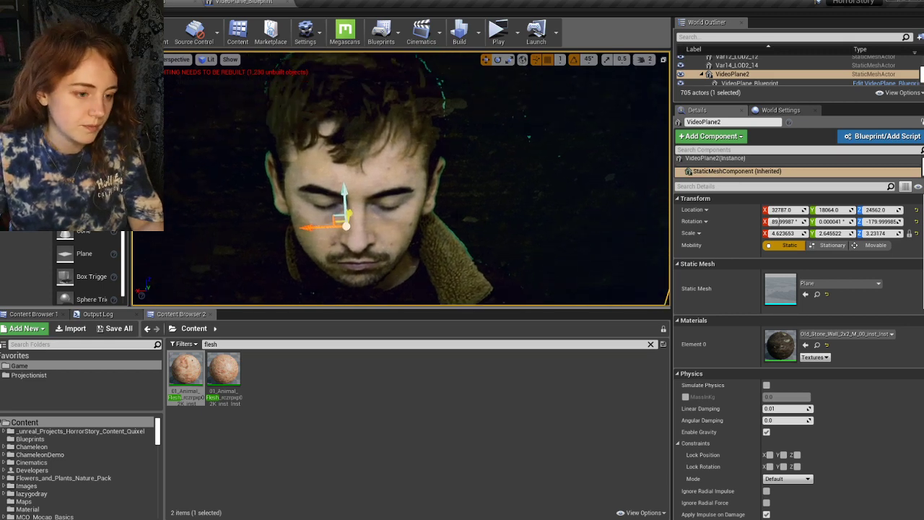
right_drag(460, 311, 471, 290)
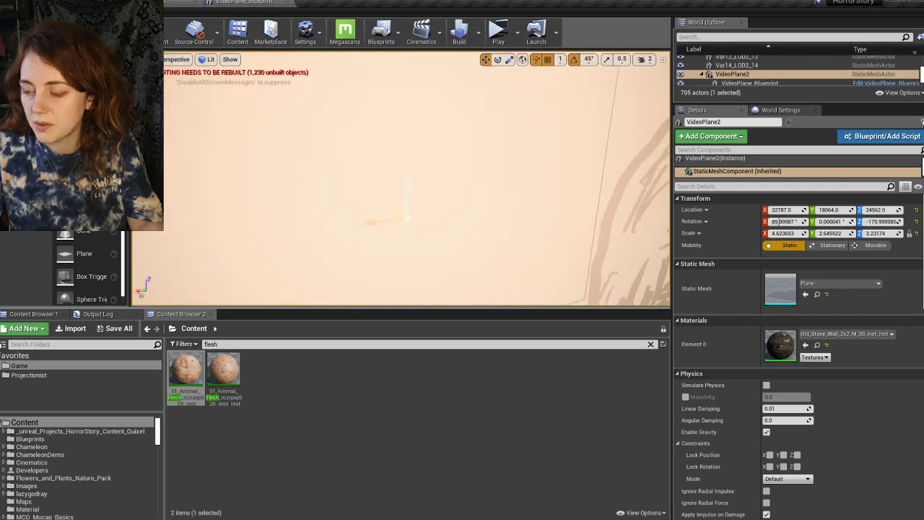
mouse_move(470, 290)
right_down()
mouse_move(482, 274)
mouse_move(440, 291)
mouse_move(498, 293)
mouse_move(440, 291)
mouse_move(437, 242)
mouse_move(436, 271)
right_up()
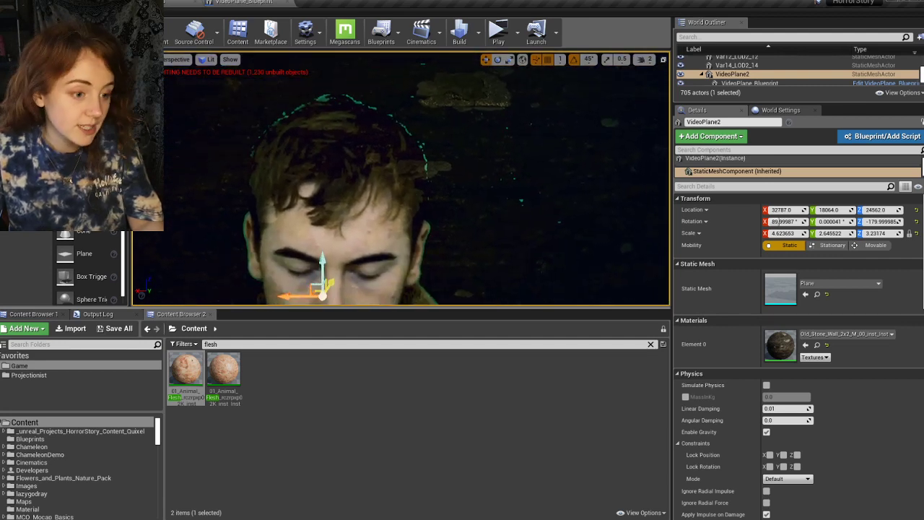
right_drag(436, 271, 422, 289)
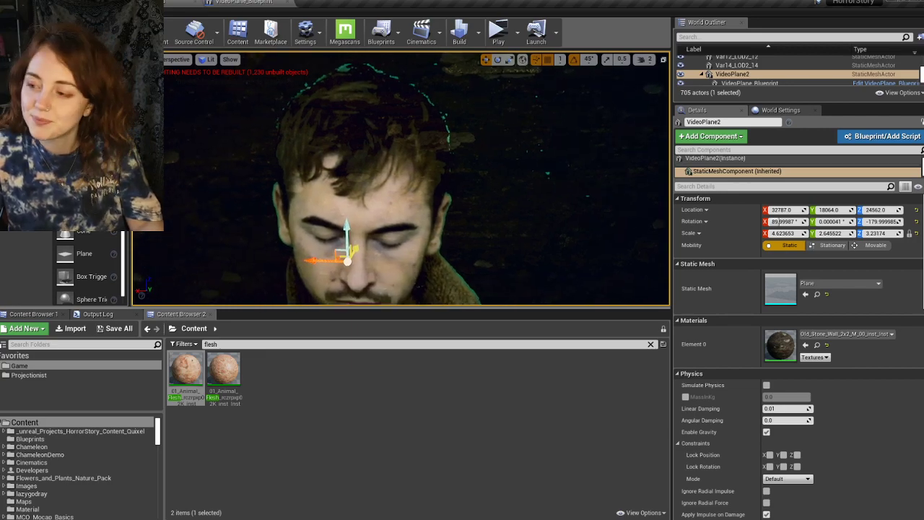
- Back away from VideoPlane2 and select the spriteplane_Blueprint_Transparent plane in front of it
right_drag(422, 246, 384, 295)
key(s)
mouse_move(400, 181)
right_down()
mouse_move(397, 249)
mouse_move(400, 193)
mouse_move(394, 215)
right_up()
key(w)
key(s)
key(w)
click(394, 215)
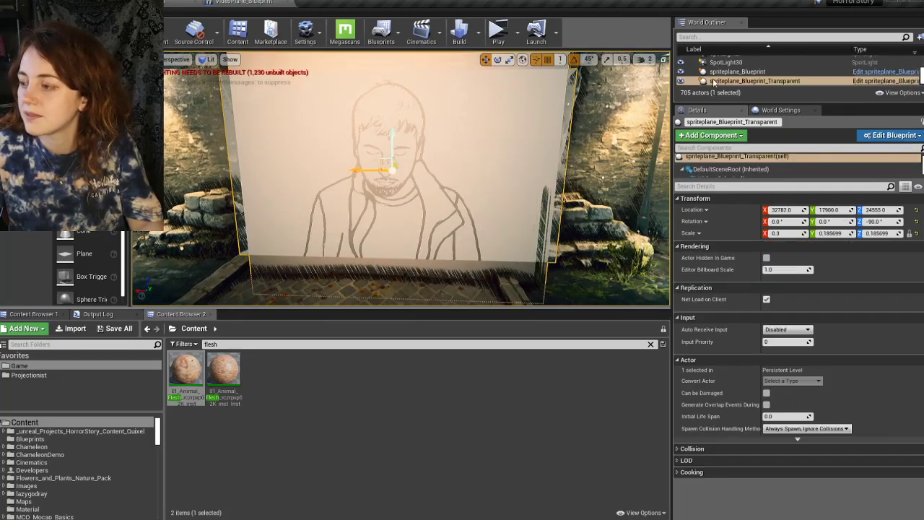
- Open the blueprint of spriteplane_Blueprint_Transparent and select its Plane component
click(865, 84)
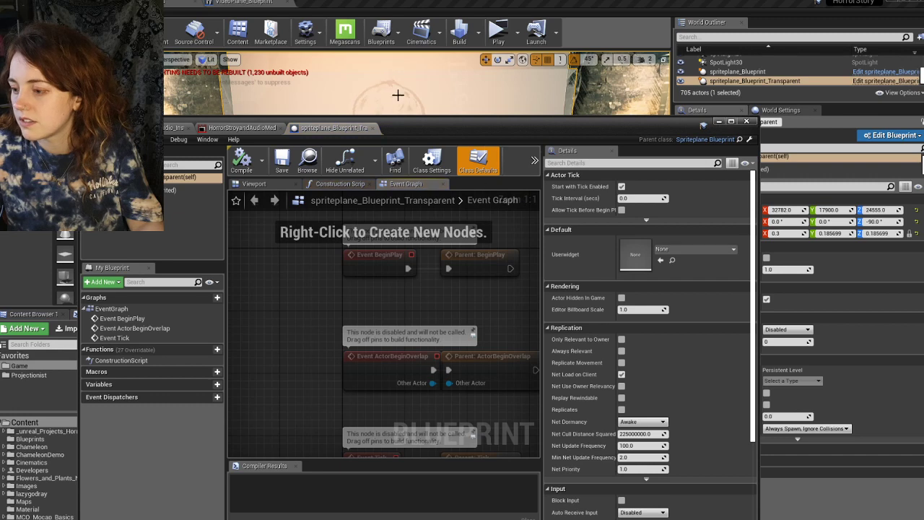
drag(419, 131, 326, 92)
click(118, 135)
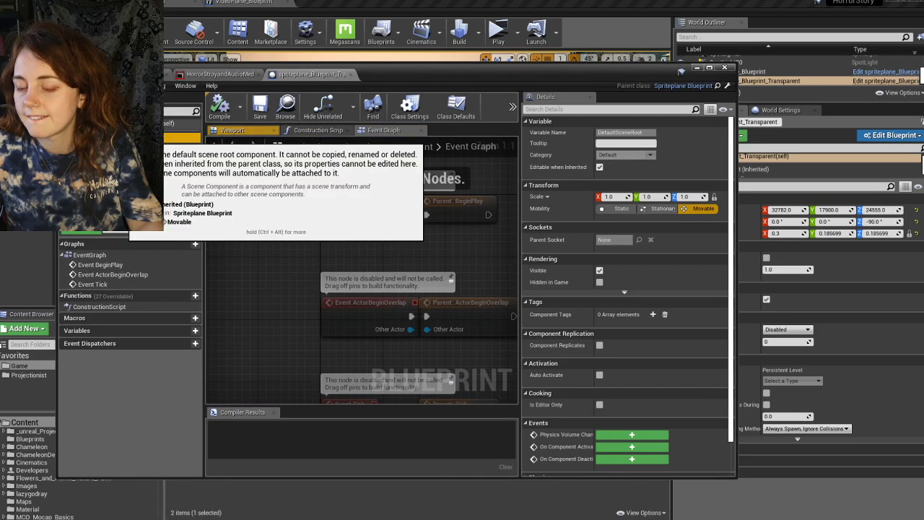
click(116, 146)
click(116, 157)
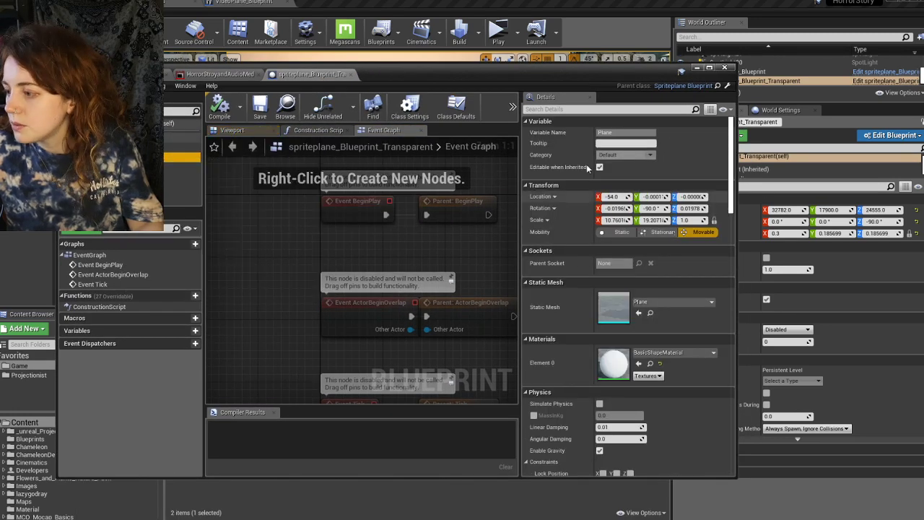
- Filter the Plane component's properties by "visi" and turn off its Visible option
click(570, 109)
text(vibil)
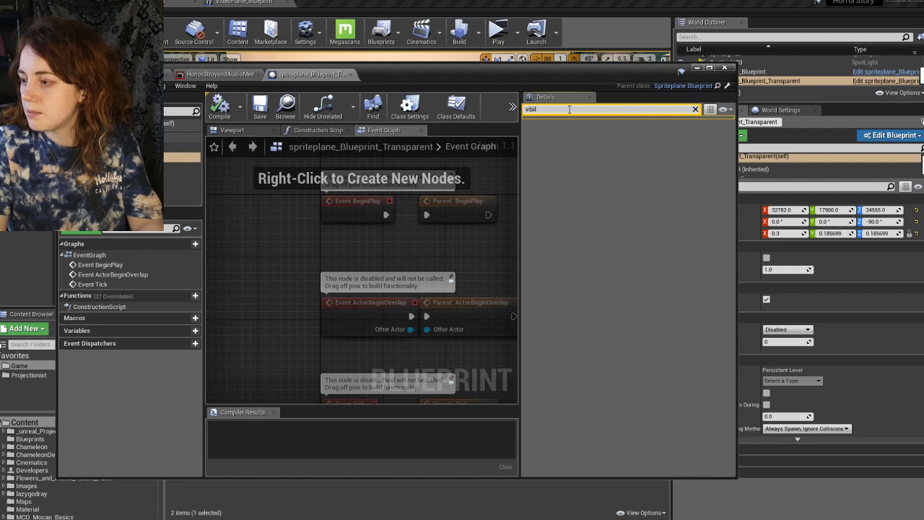
key(BackSpace)
key(BackSpace)
text(si)
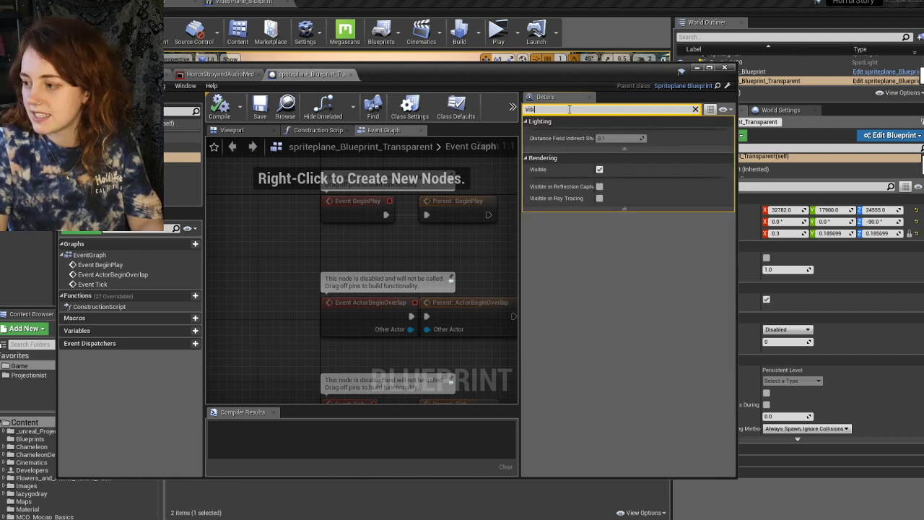
click(601, 168)
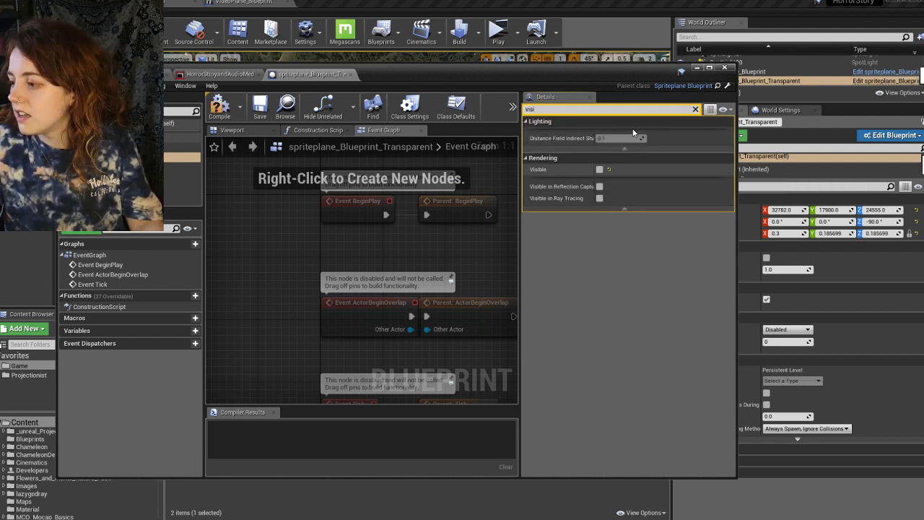
- Return to the level and examine the sprite plane and the video behind it from several distances
click(698, 69)
right_drag(447, 159, 433, 136)
key(s)
key(w)
key(s)
key(w)
key(s)
key(w)
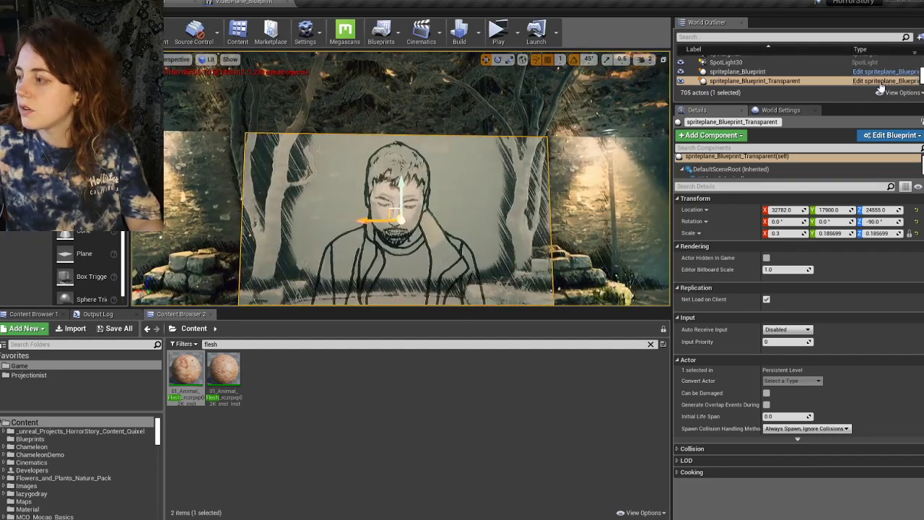
- Reopen the blueprint of spriteplane_Blueprint_Transparent and check its Widget, root and class settings under the "visi" filter
click(887, 81)
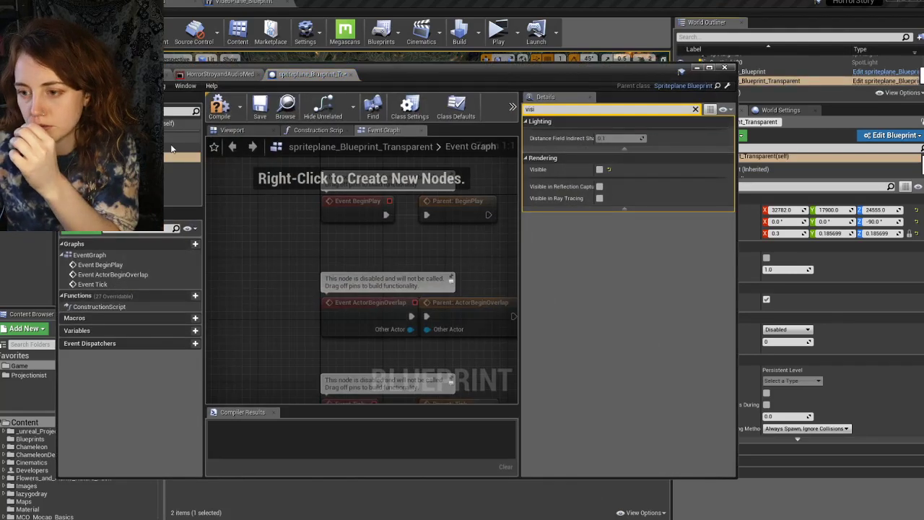
click(134, 147)
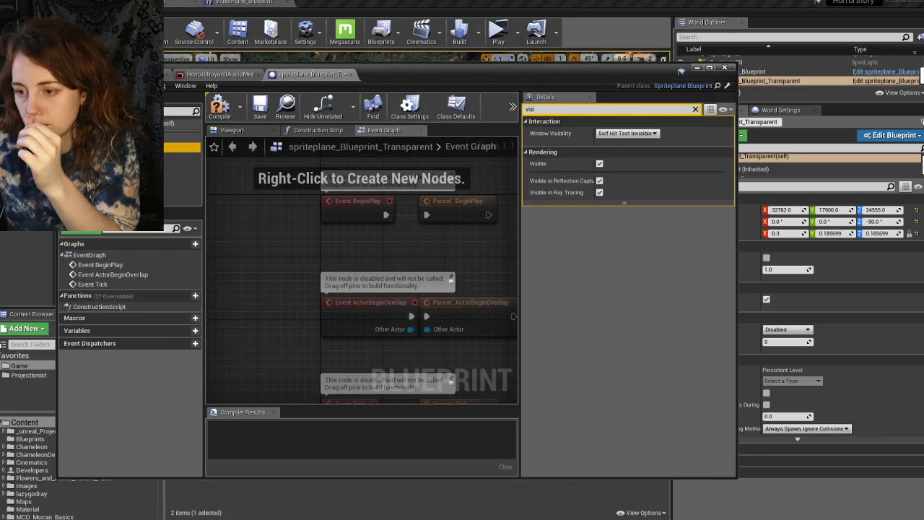
click(130, 138)
click(148, 123)
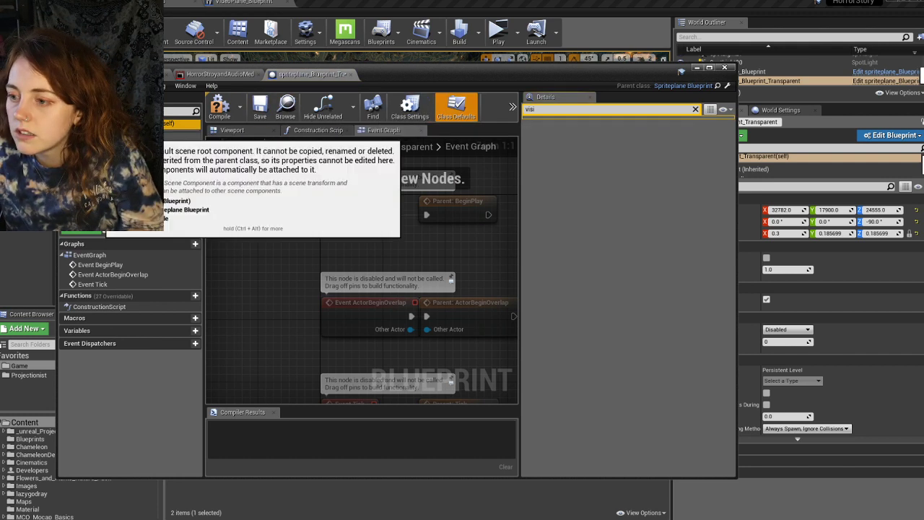
click(411, 108)
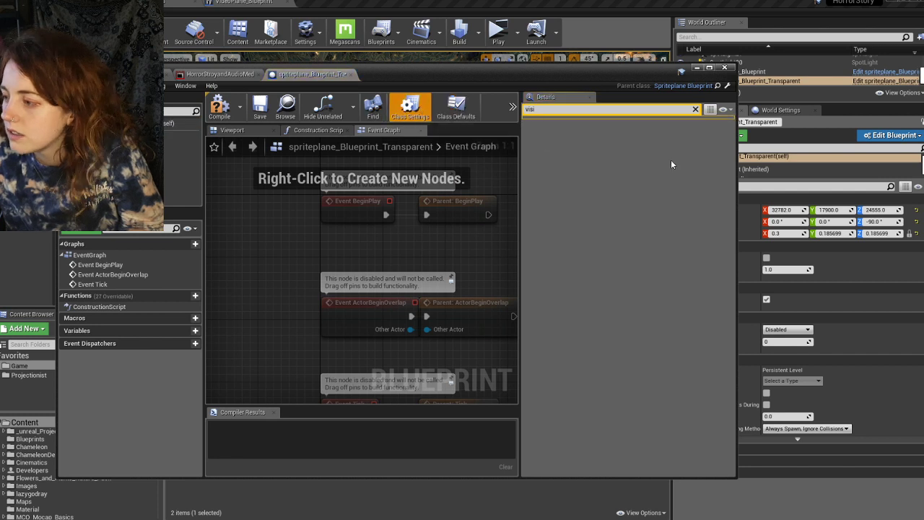
- Clear the "visi" property filter and review the blueprint's class defaults
click(695, 108)
click(458, 109)
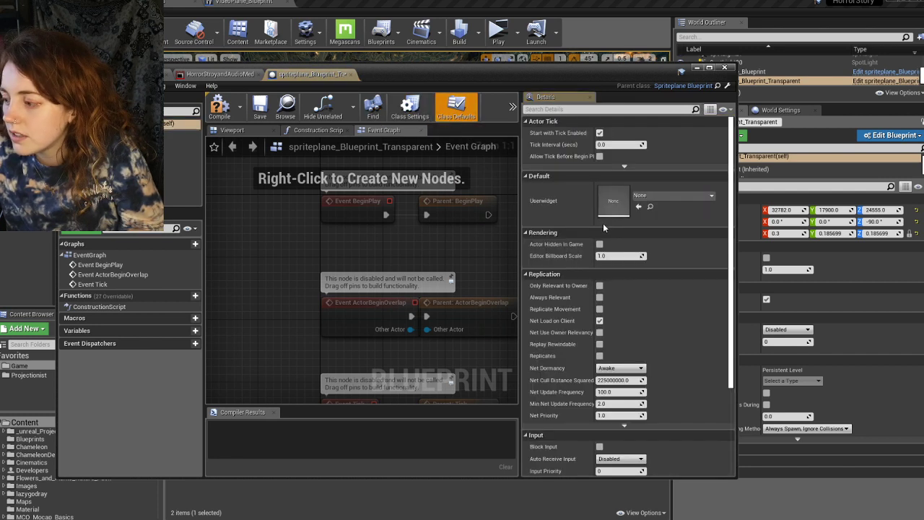
scroll(577, 258, down, 5)
scroll(577, 258, up, 3)
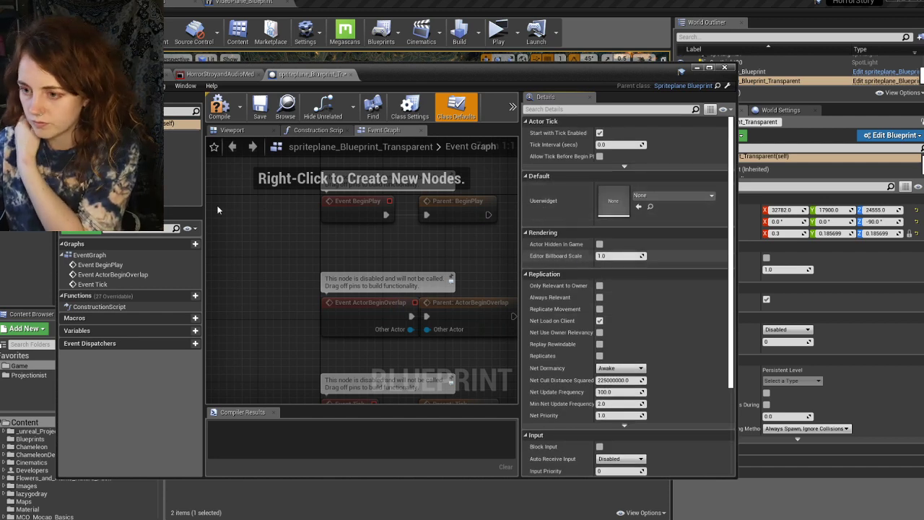
- Inspect the unfiltered properties of the Widget and Plane components, including their materials, and compare them with the blueprint's root defaults
click(188, 147)
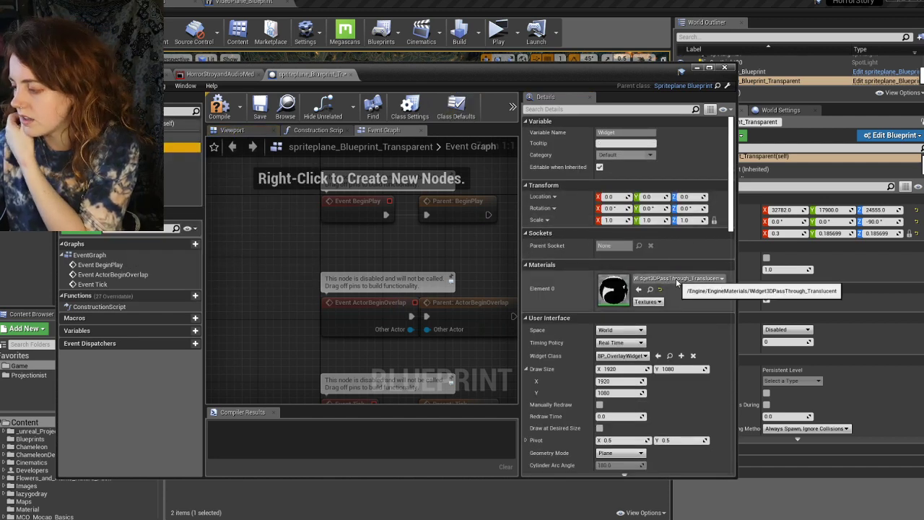
drag(481, 74, 420, 137)
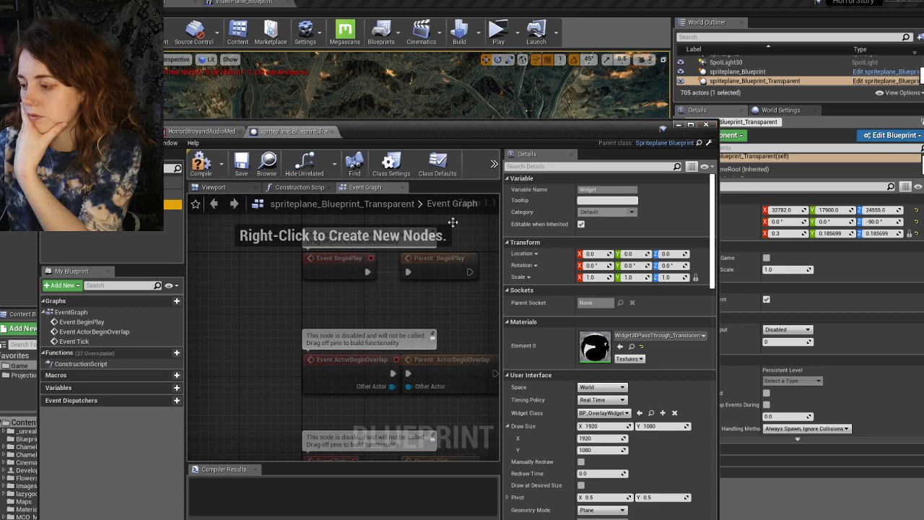
drag(467, 122, 508, 50)
click(189, 140)
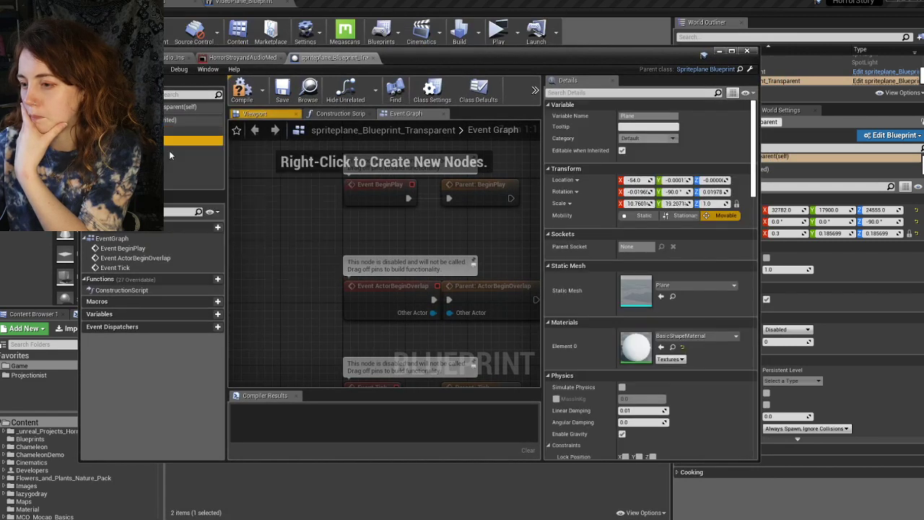
click(184, 130)
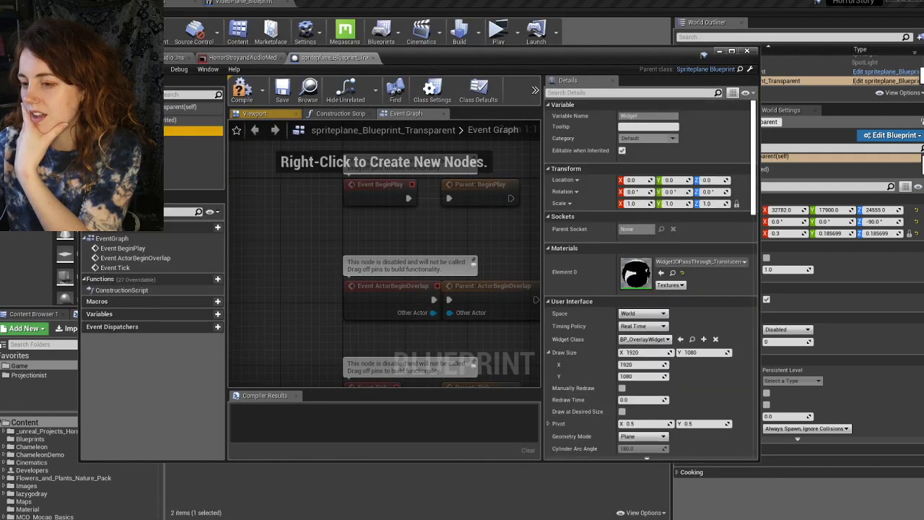
click(184, 120)
click(184, 107)
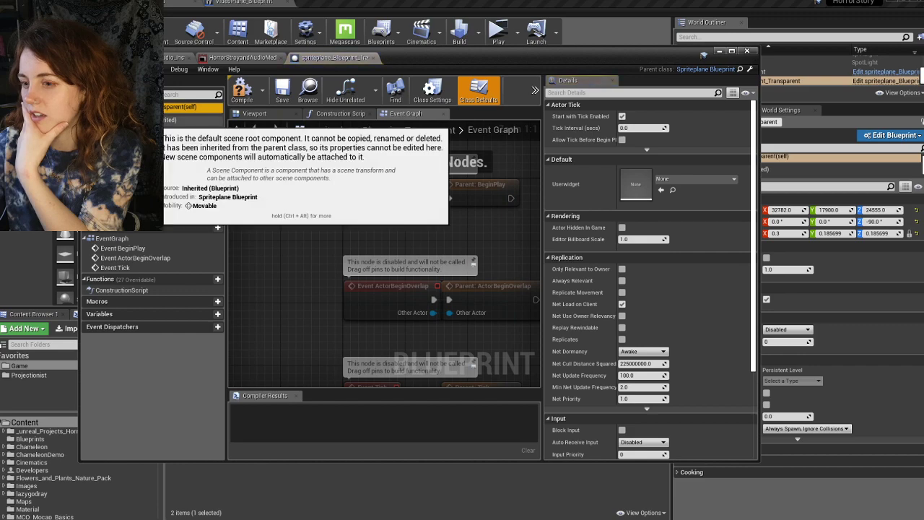
click(147, 120)
click(165, 110)
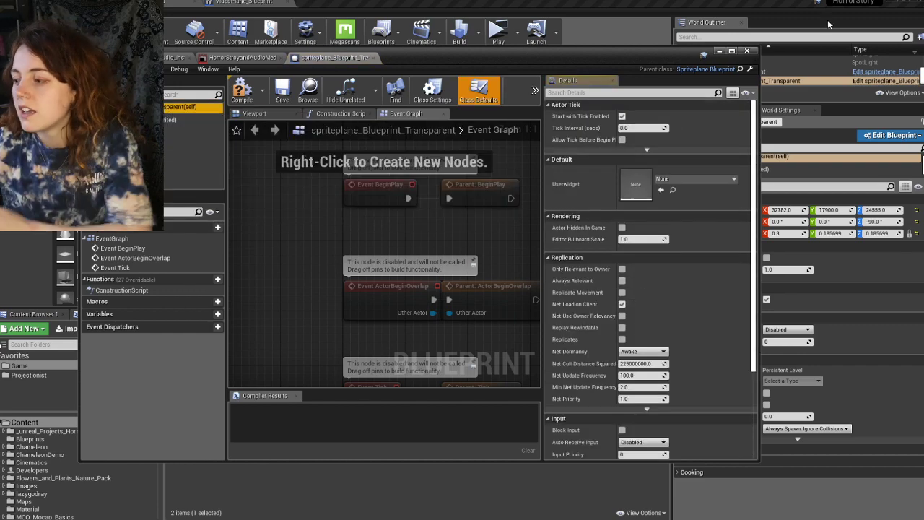
- Put the blueprint editor away and look at the sprite plane in the level
click(718, 52)
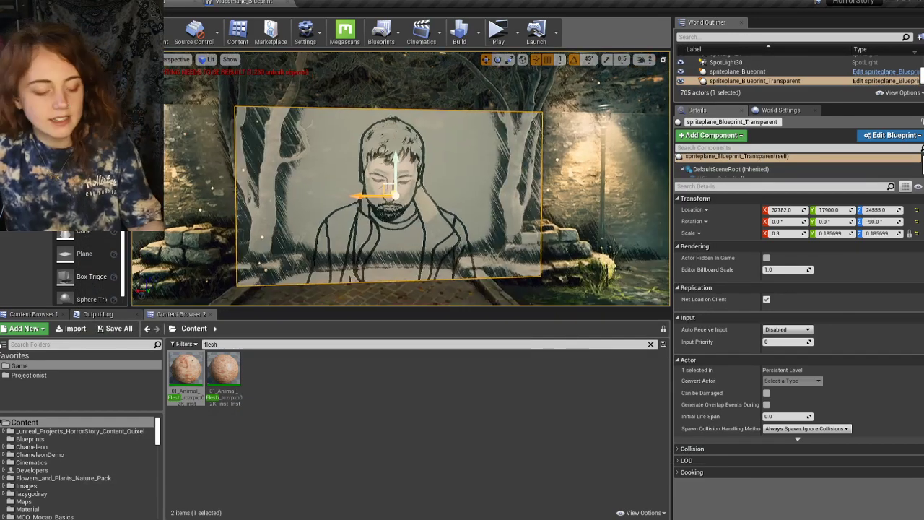
mouse_move(418, 194)
right_down()
mouse_move(423, 173)
mouse_move(427, 180)
right_up()
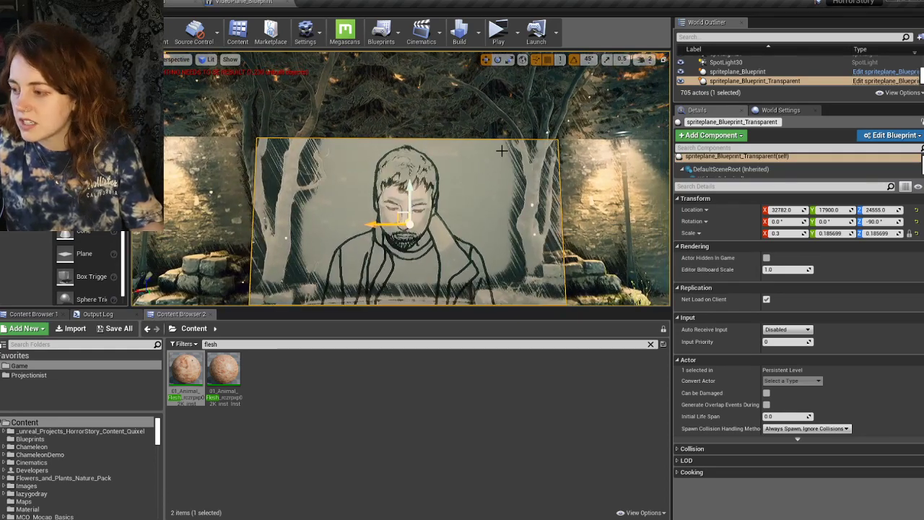
right_drag(474, 209, 442, 219)
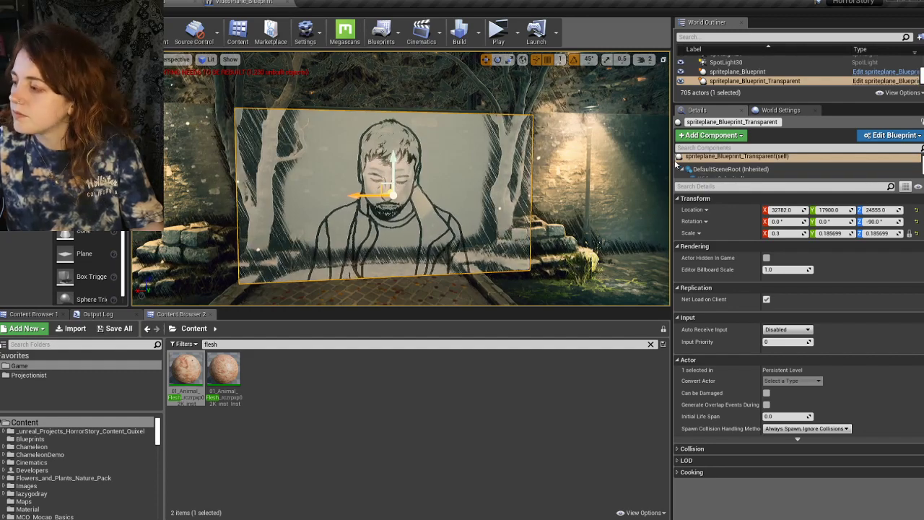
- Simulate the level, pause it to back the view away through the stone doorway, and stop the simulation
click(518, 36)
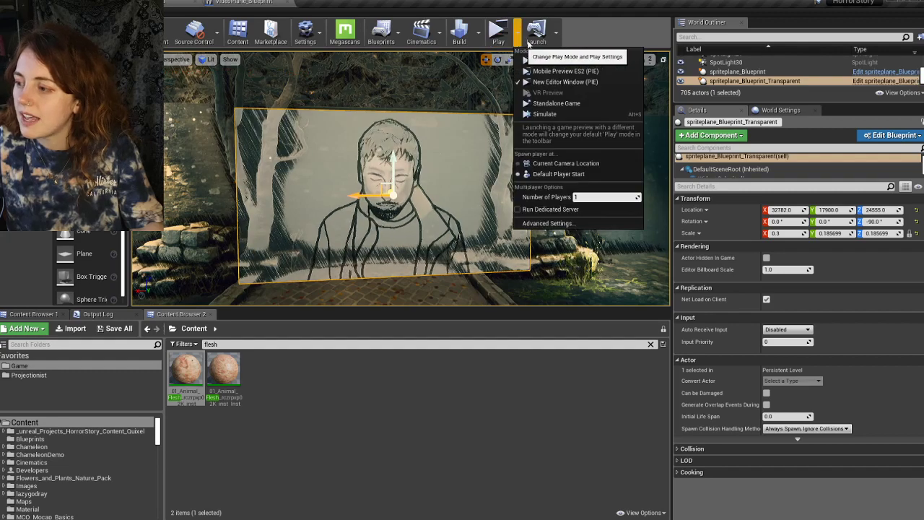
click(552, 115)
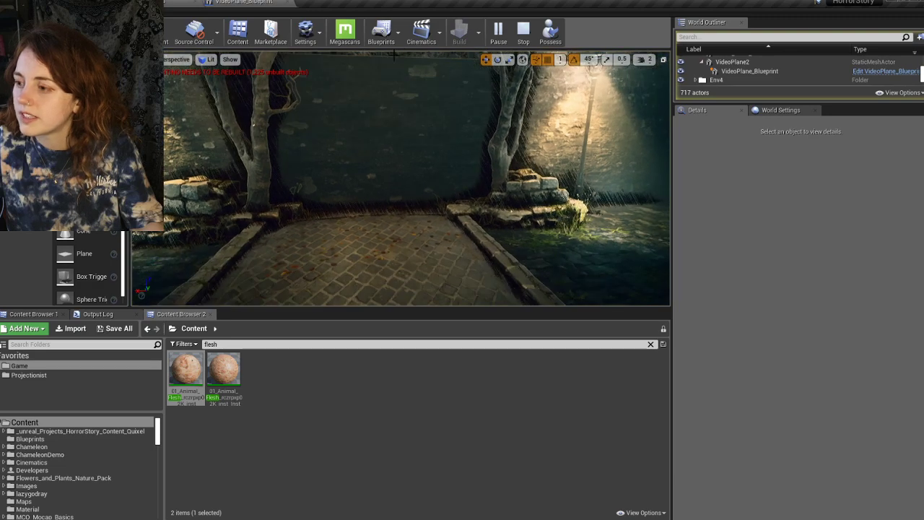
click(498, 31)
mouse_move(562, 123)
right_down()
mouse_move(520, 80)
mouse_move(562, 123)
right_up()
key(s)
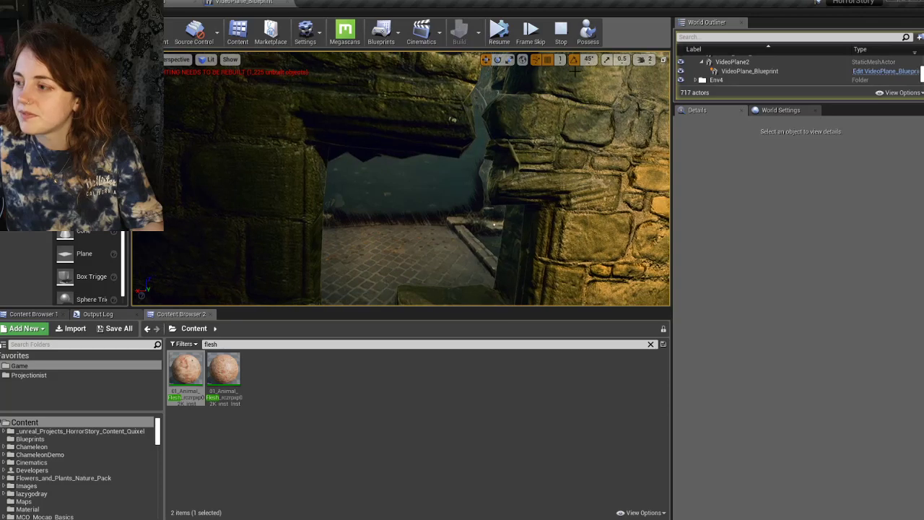
click(561, 30)
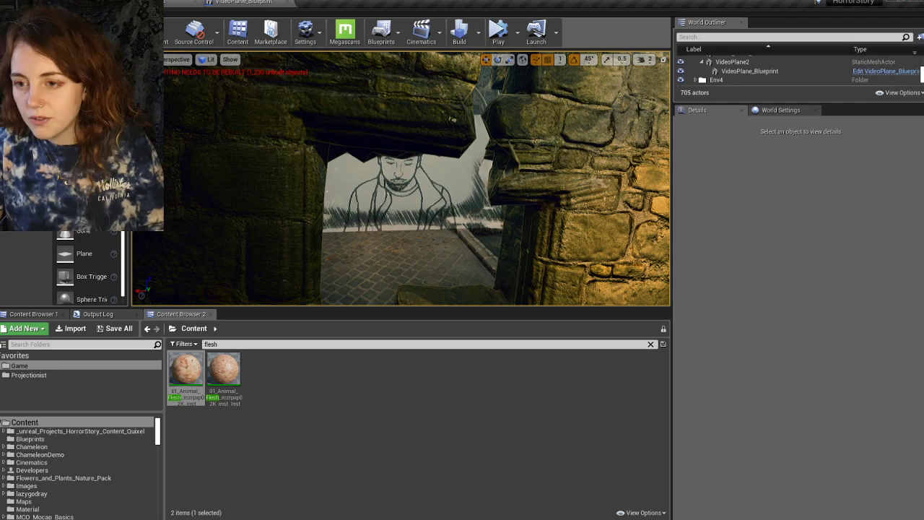
- Open the recent level FogMapPostProcess without saving the changes to FogMapPostProcessV2
click(4, 11)
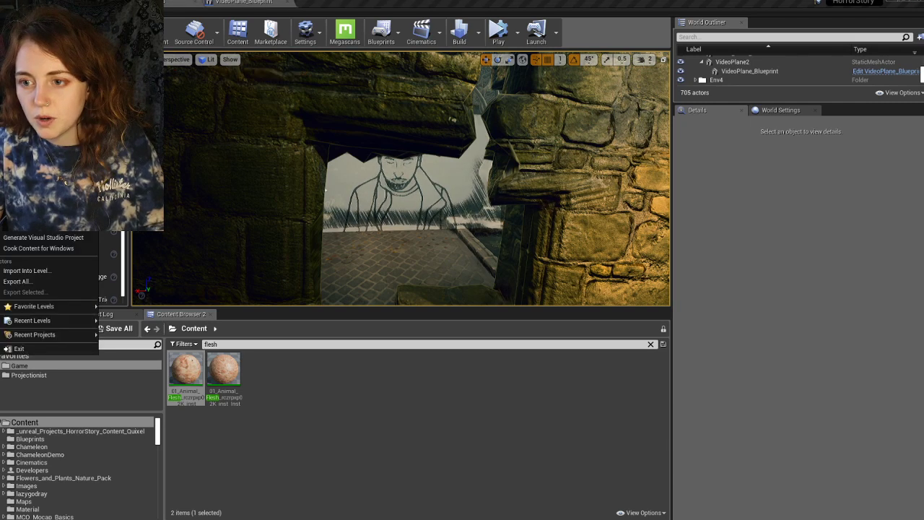
mouse_move(29, 322)
click(124, 326)
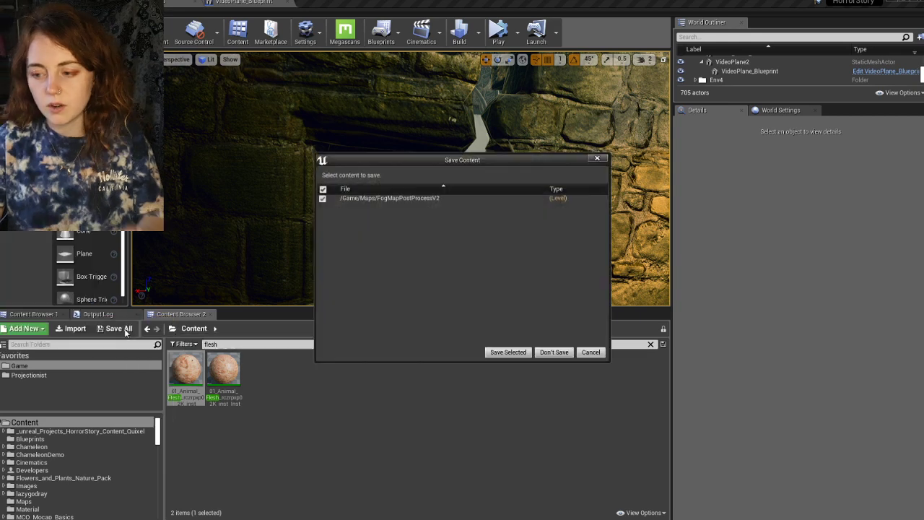
click(553, 352)
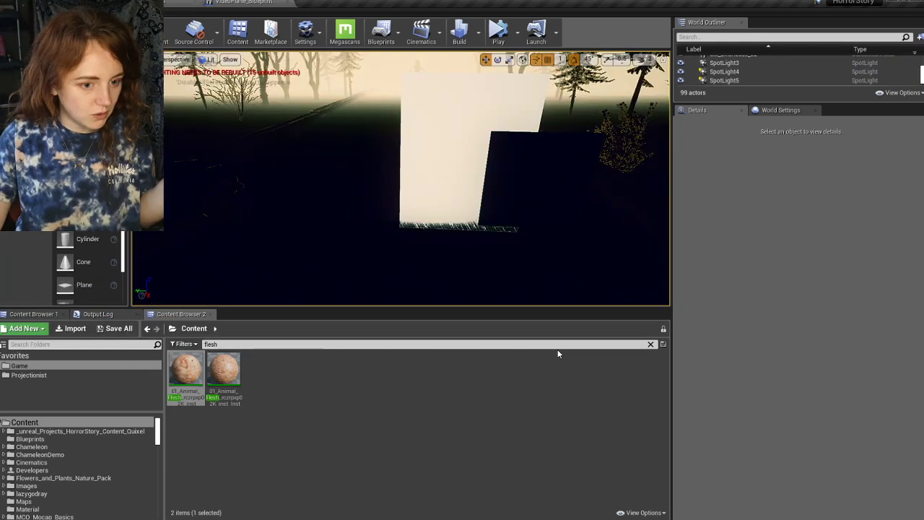
- Look around the foggy forest and its trees in the FogMapPostProcess level
right_drag(477, 207, 340, 194)
key(w)
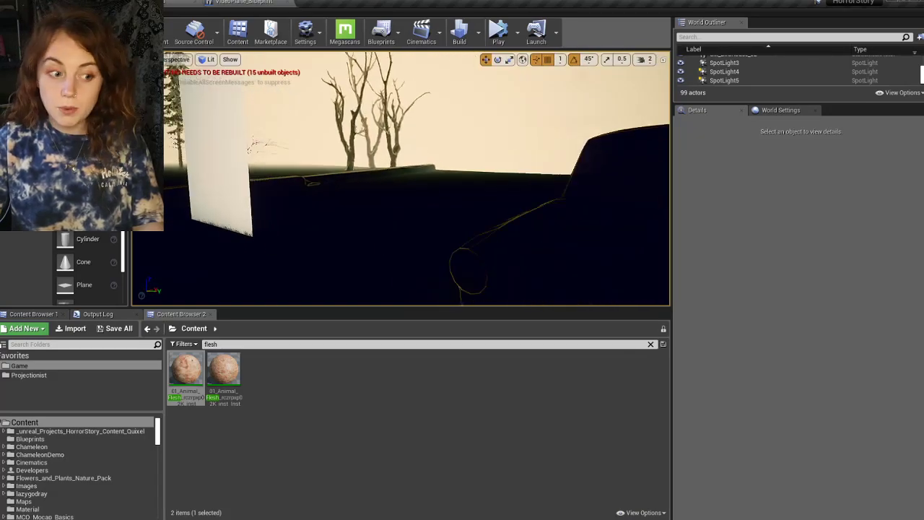
right_drag(340, 194, 173, 193)
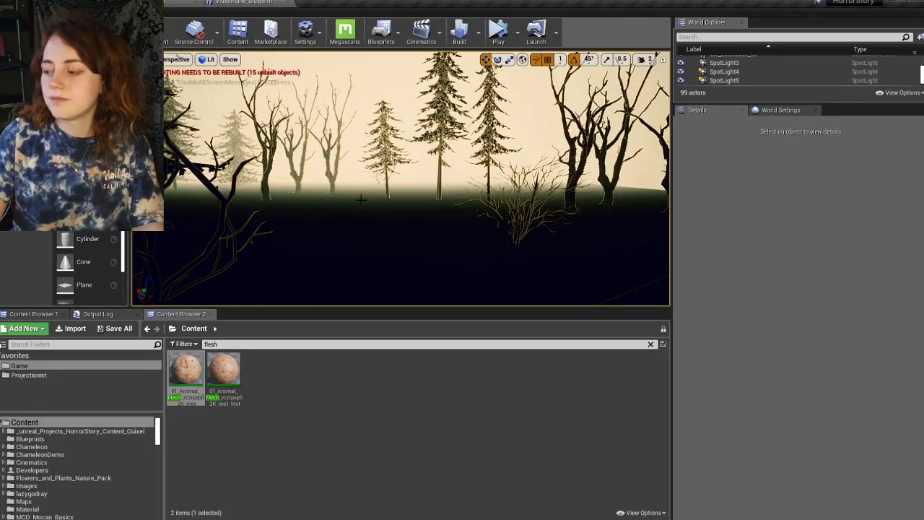
right_drag(173, 193, 436, 189)
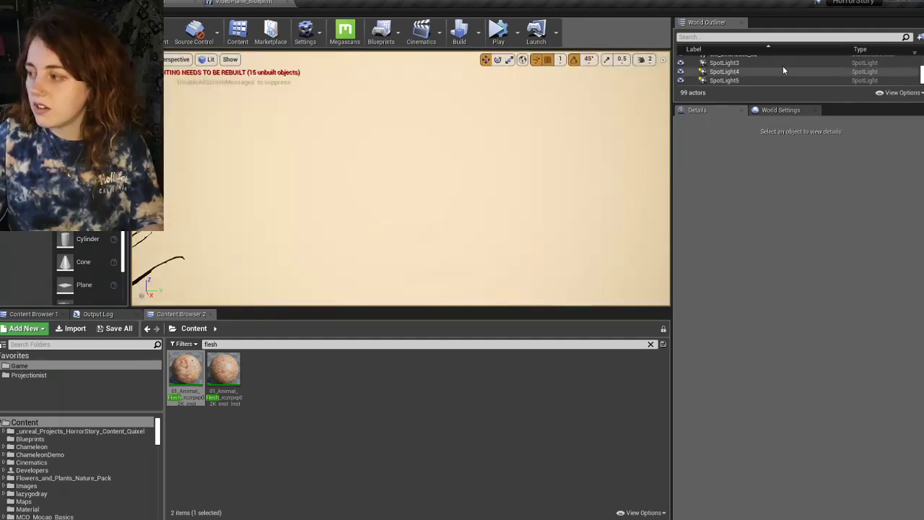
- Enlarge the World Outliner and focus the view on the 01_Bird_Carcass_slxomyd_2K_inst4 decal in the Env1 folder
drag(776, 101, 775, 238)
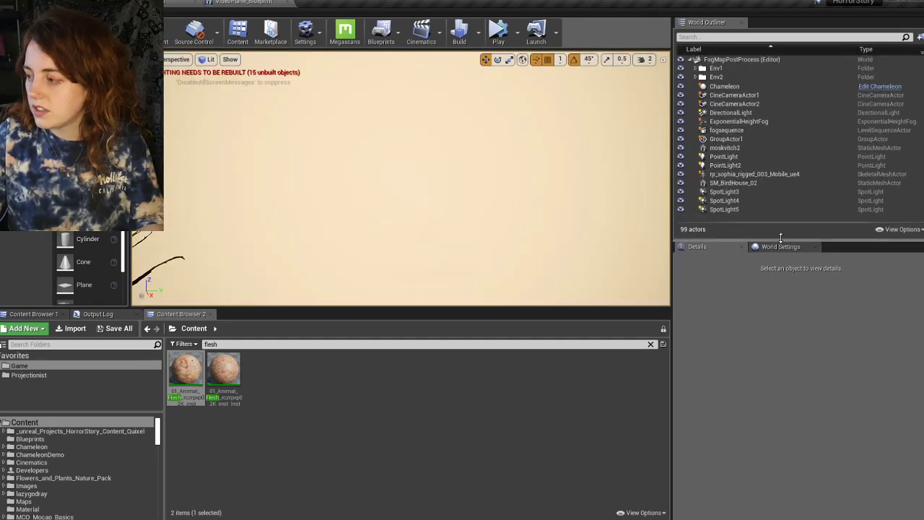
click(700, 68)
click(737, 96)
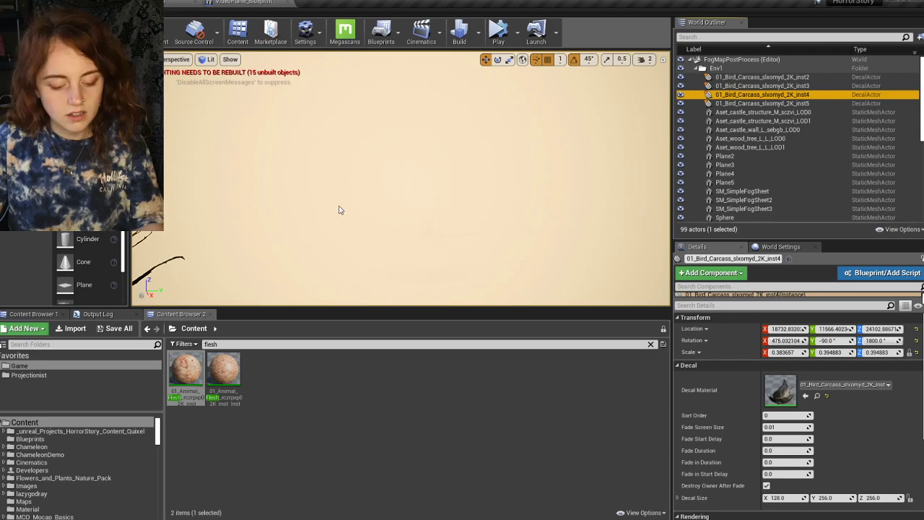
key(f)
- Examine the Env1 surroundings of the bird carcass decal from several distances, backing away until the whole set is in view
right_drag(340, 210, 399, 150)
key(s)
key(s)
key(w)
key(w)
key(s)
key(w)
key(w)
key(s)
key(s)
right_drag(209, 166, 209, 166)
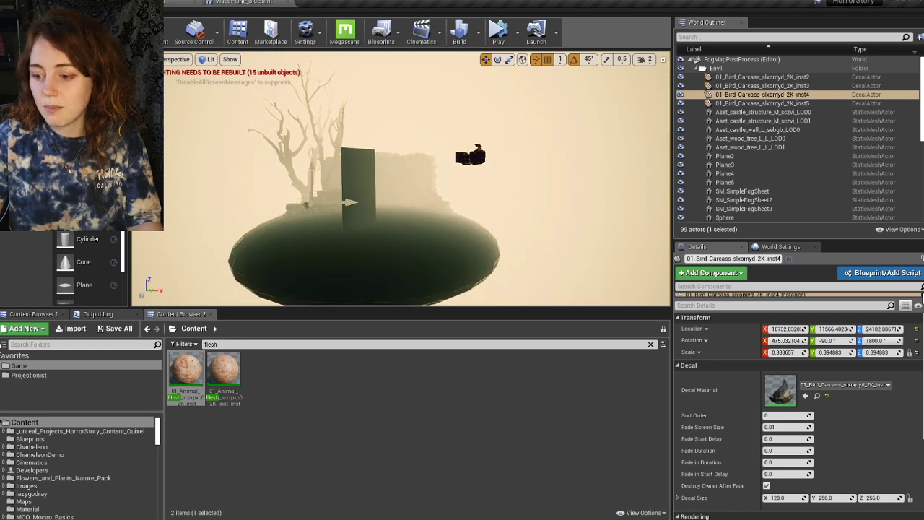
- Try to open the recent level PostProcessMap
click(4, 12)
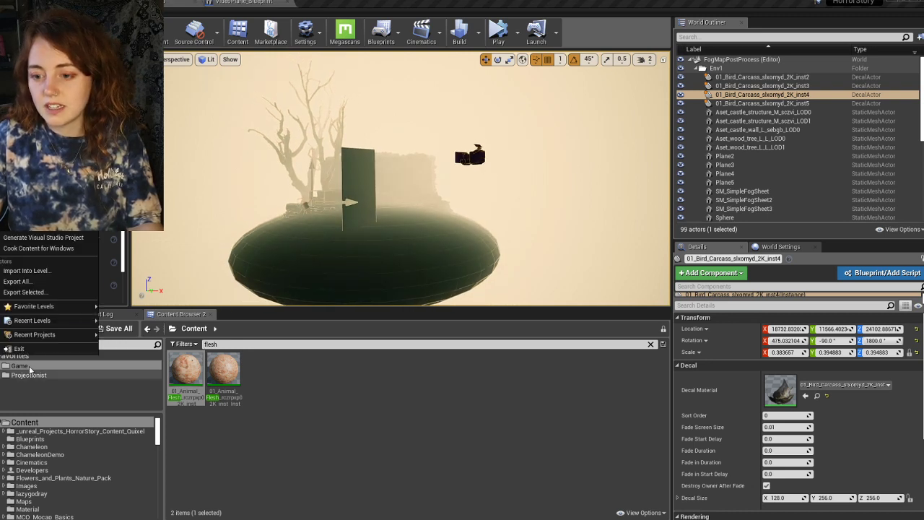
mouse_move(61, 321)
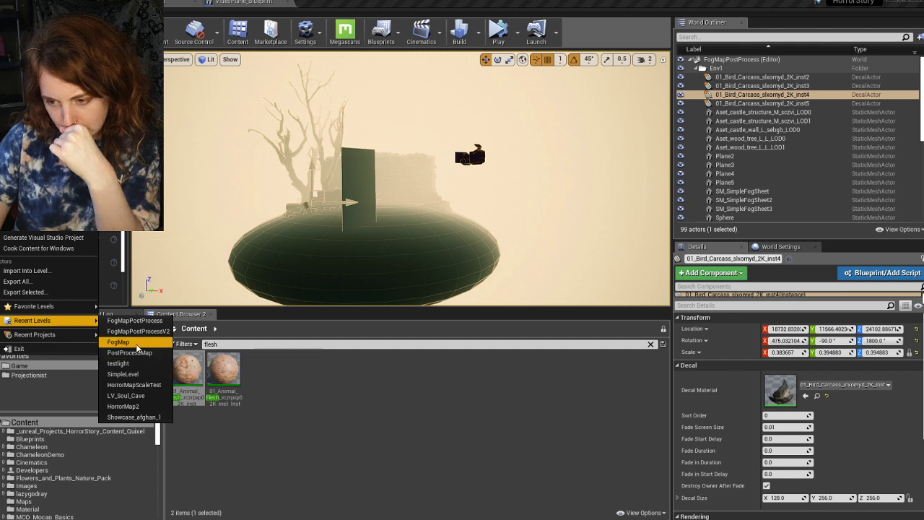
click(136, 346)
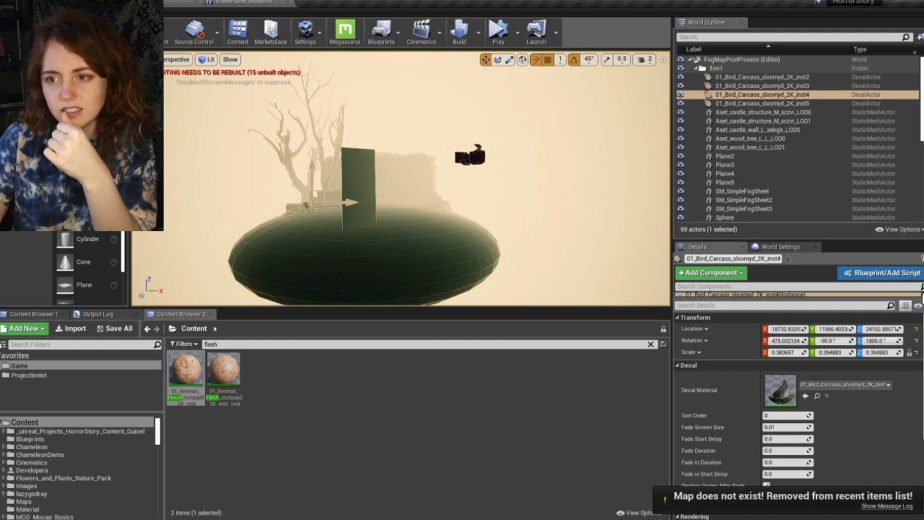
- Open the recent level FogMap and look over its ground and actor list
click(5, 12)
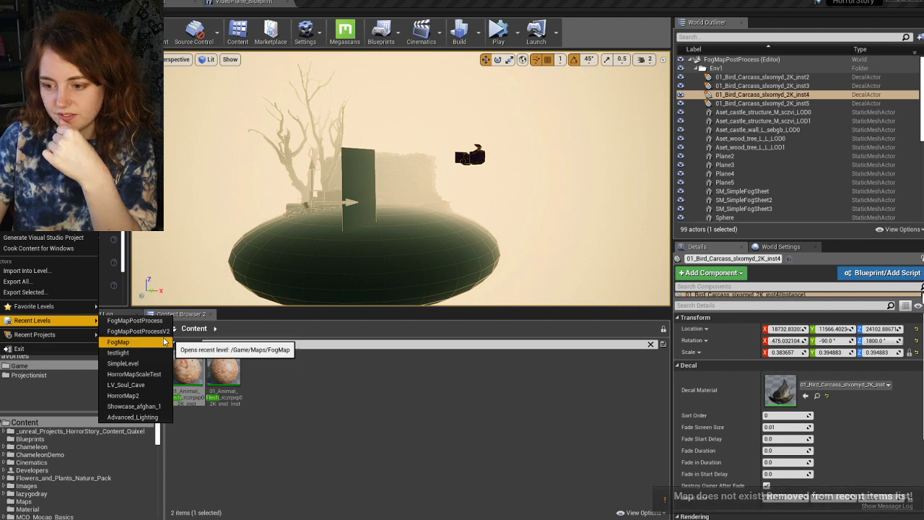
click(162, 342)
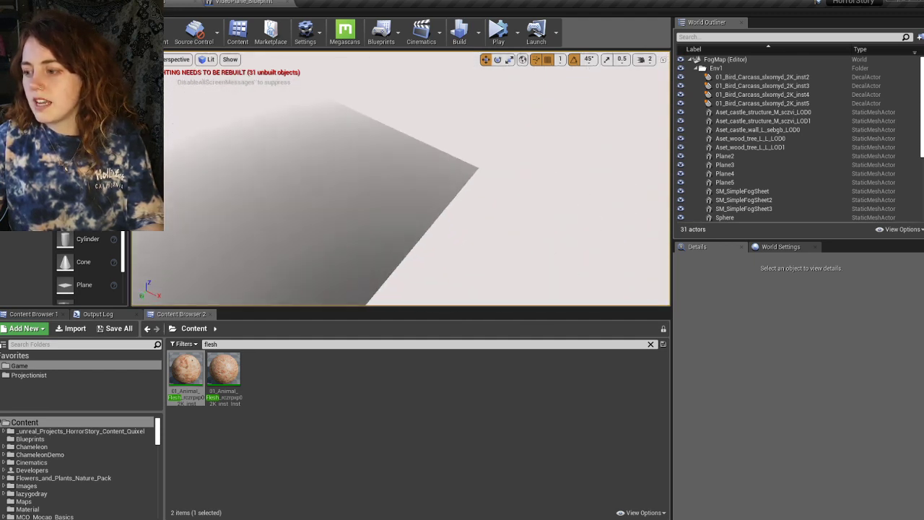
right_drag(400, 180, 433, 126)
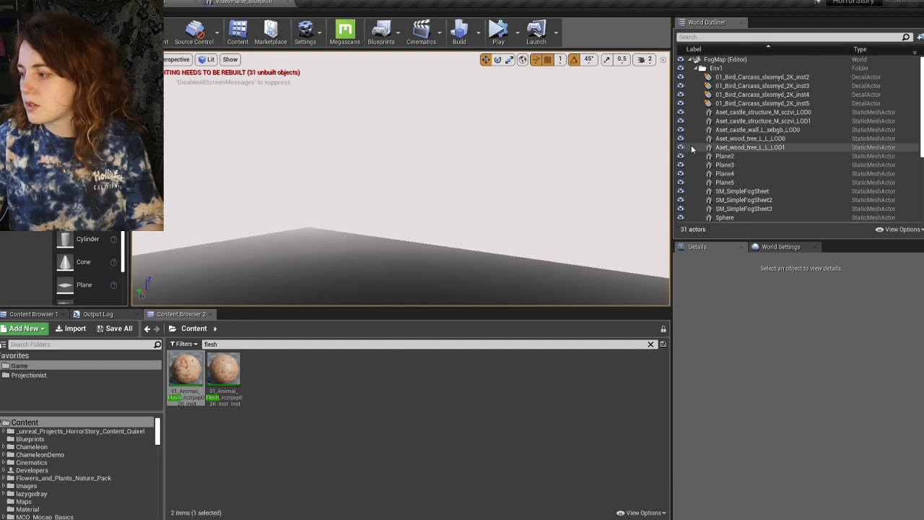
scroll(759, 144, down, 5)
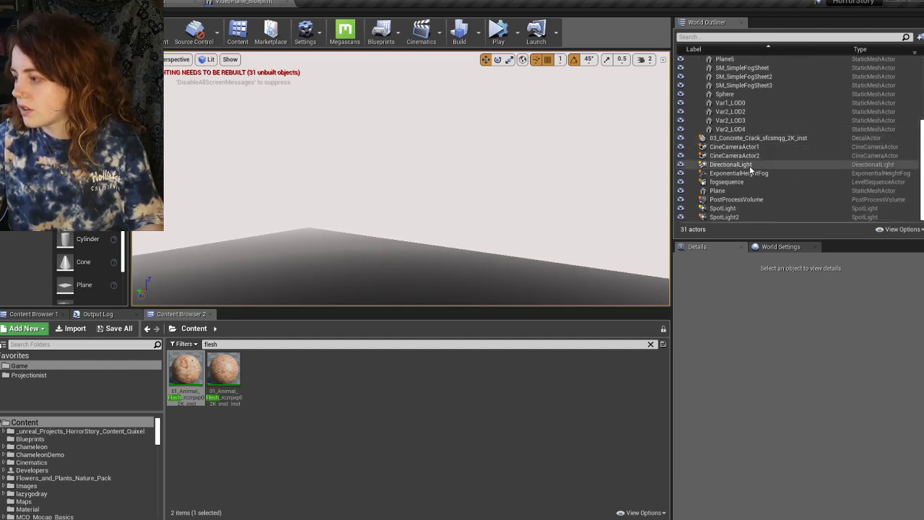
- Locate the PostProcessVolume's Fog_PostProcess_Inst material in the project and inspect the instance's fog colour and distance parameters
click(742, 202)
scroll(758, 330, down, 10)
scroll(758, 330, down, 3)
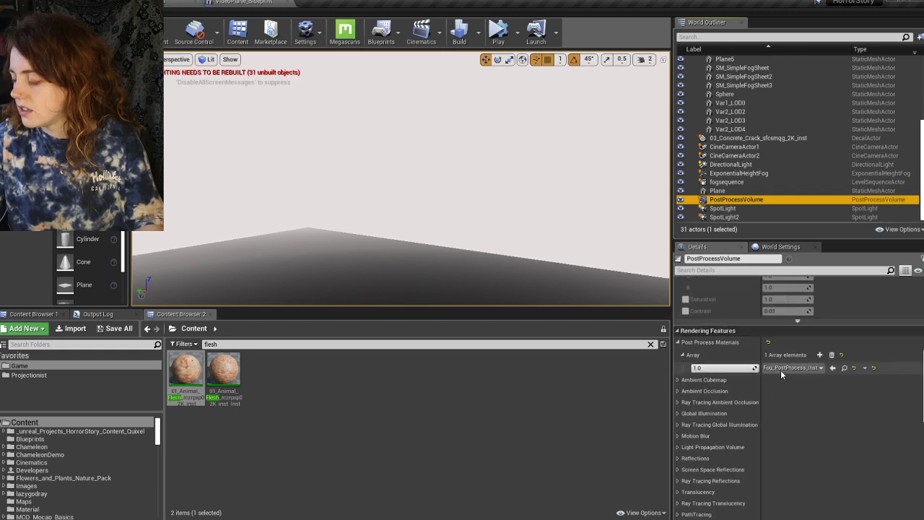
click(843, 368)
double_click(262, 70)
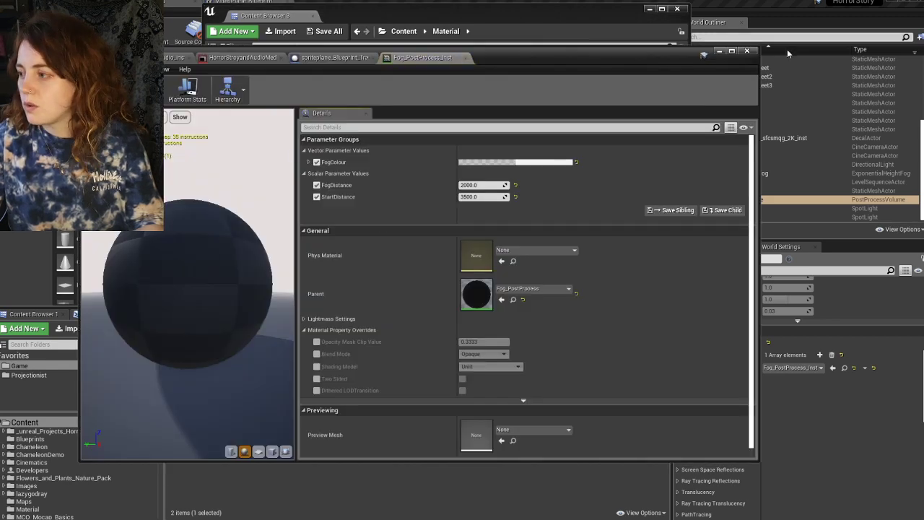
click(747, 52)
- Examine the Fog_PostProcess parent material's node graph, from the world and camera position inputs through the Lerp nodes to the output
click(224, 72)
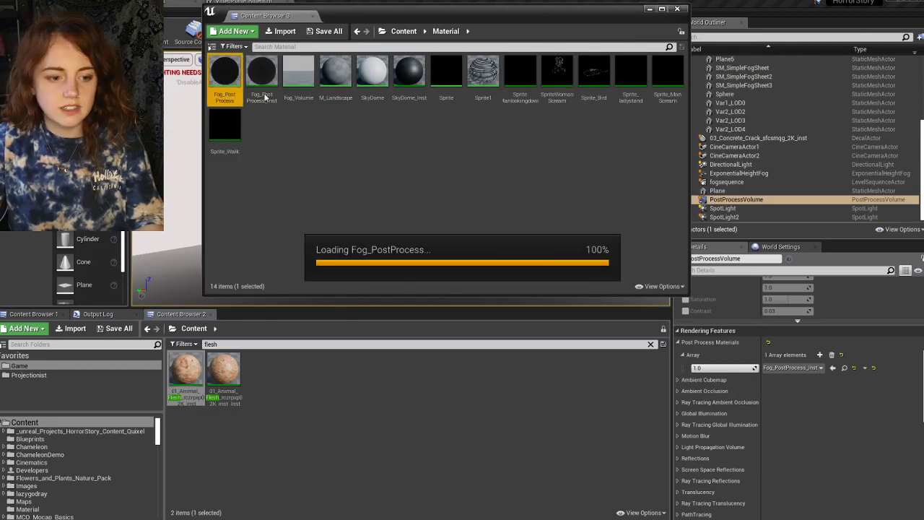
scroll(500, 181, down, 7)
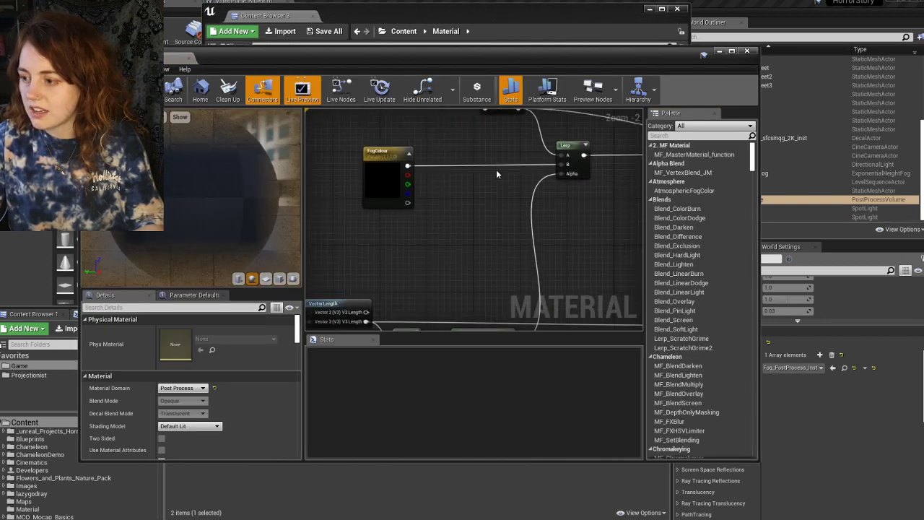
scroll(505, 198, up, 3)
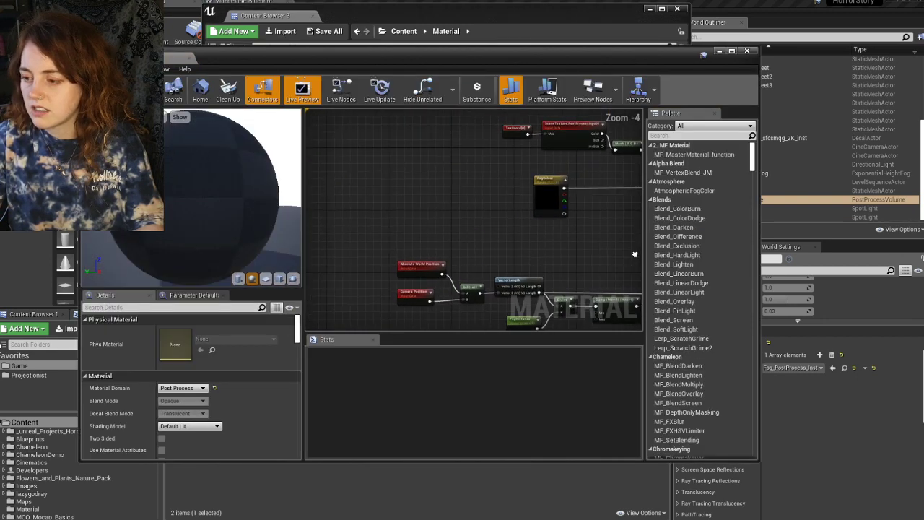
right_drag(590, 194, 581, 182)
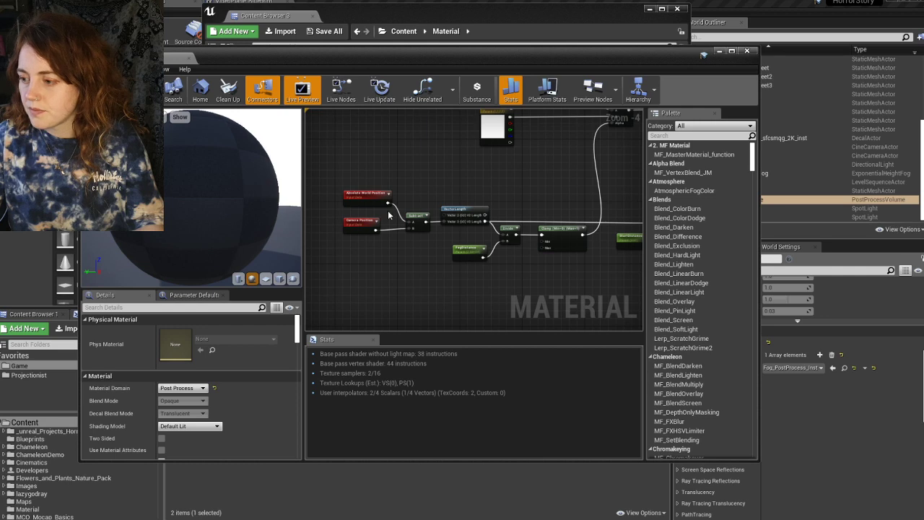
right_drag(511, 180, 340, 238)
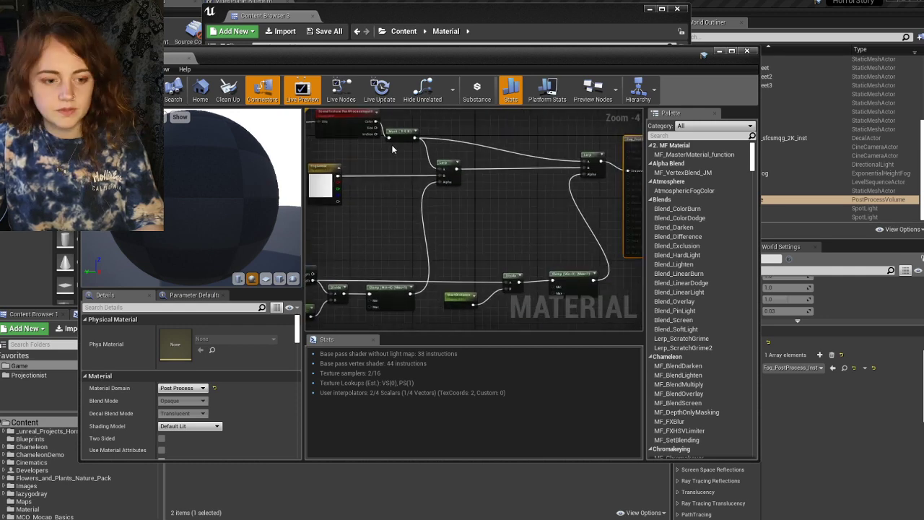
double_click(446, 57)
right_drag(397, 192, 488, 214)
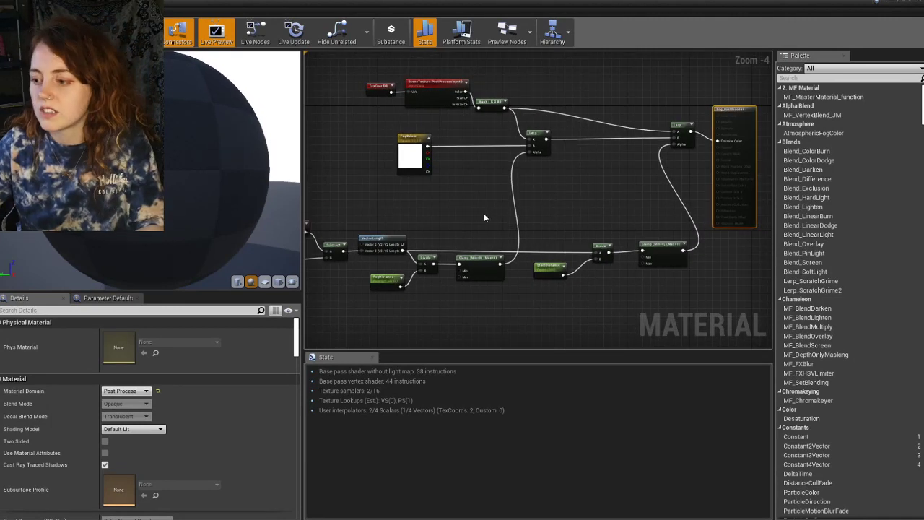
right_drag(458, 229, 483, 187)
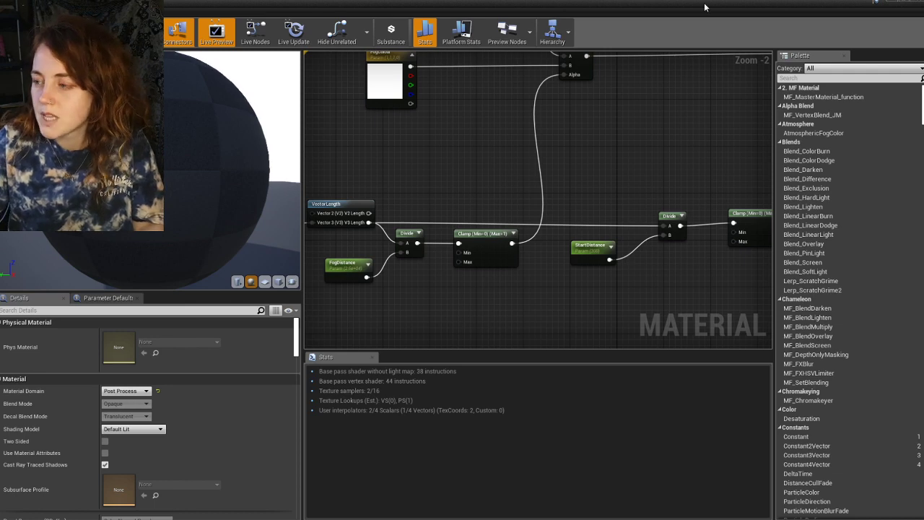
drag(866, 1, 794, 14)
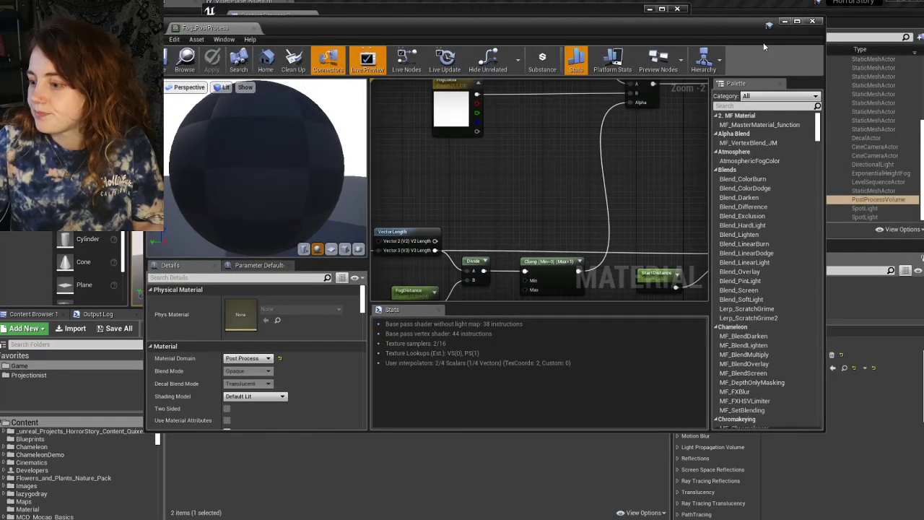
click(817, 21)
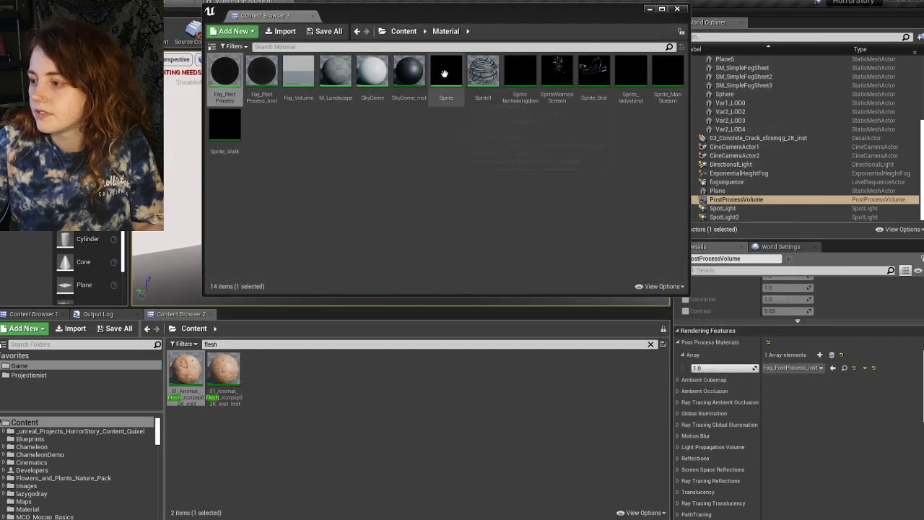
- Open the Sprite1 material and inspect its Time, FlipBook, Speed, RowNumber and ColumnNumber nodes
click(482, 72)
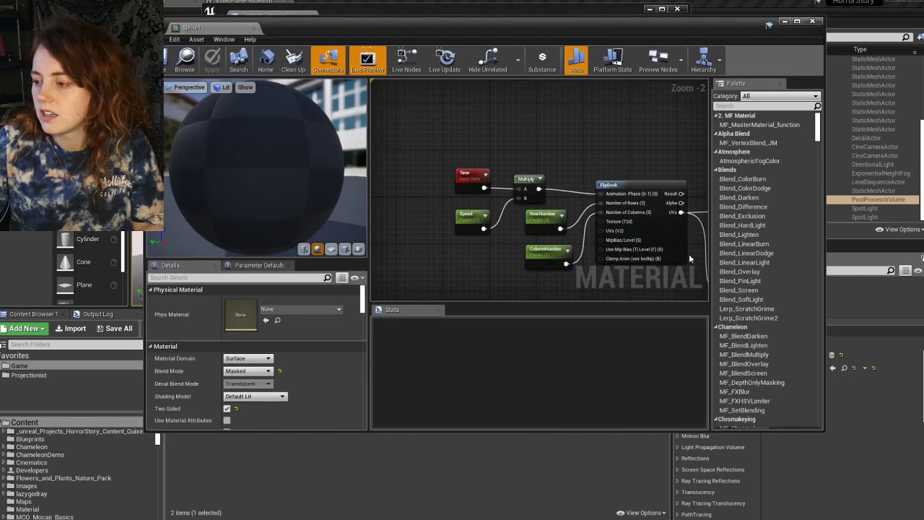
click(446, 154)
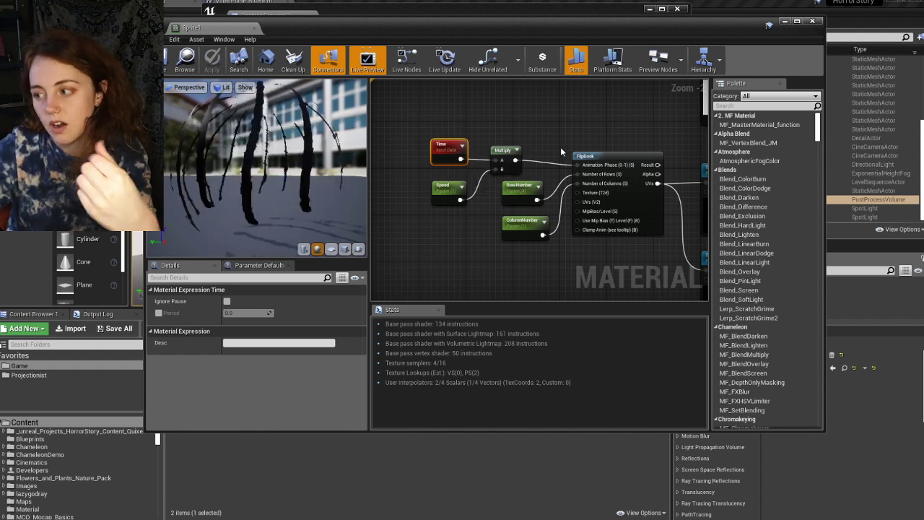
click(601, 155)
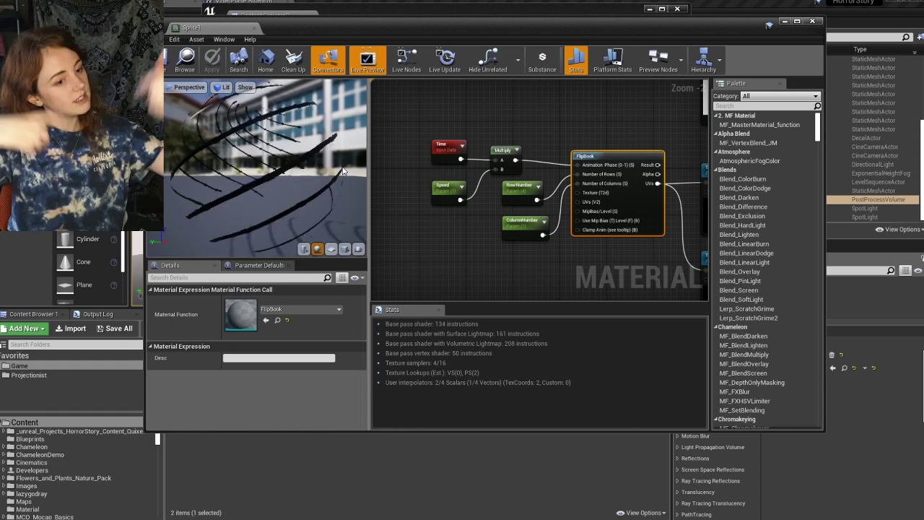
mouse_move(577, 255)
right_down()
mouse_move(502, 255)
mouse_move(565, 248)
right_up()
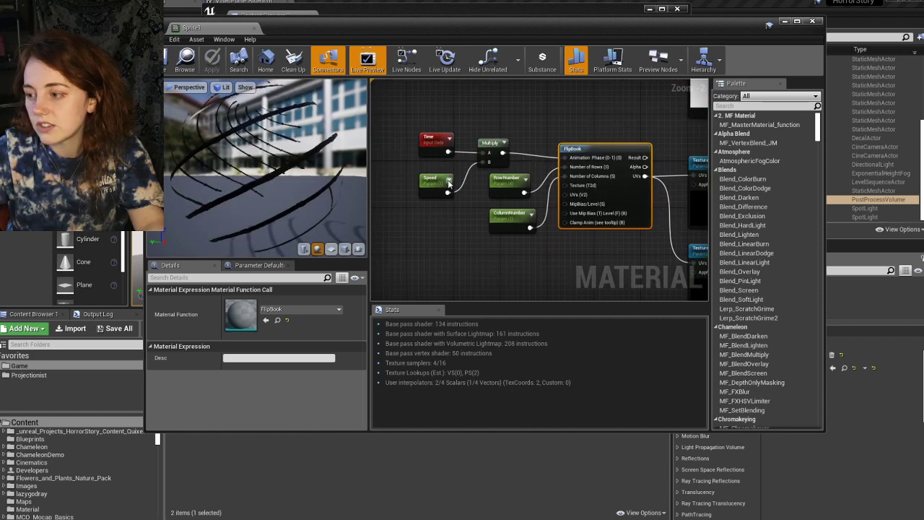
click(436, 183)
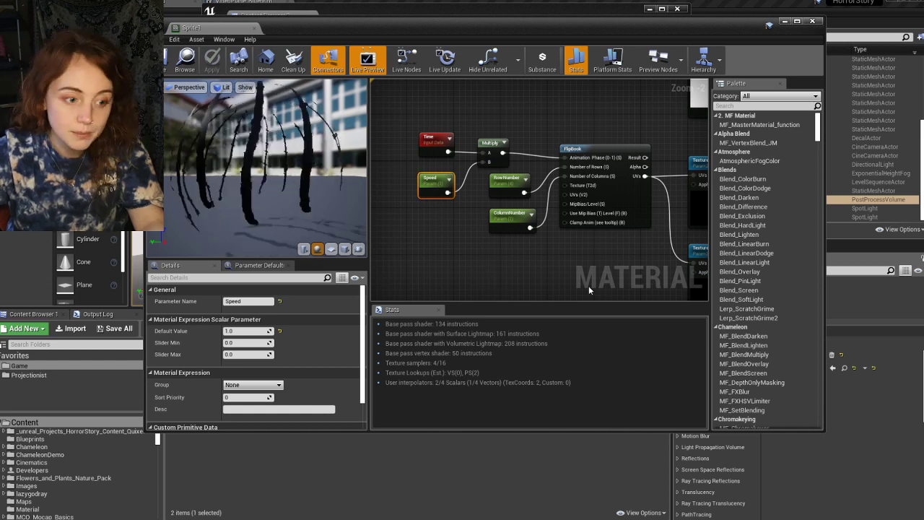
click(503, 180)
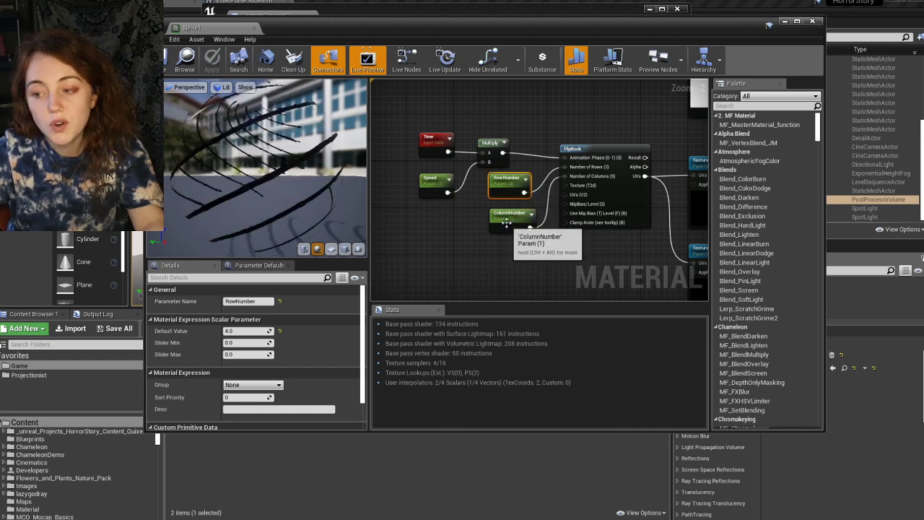
click(506, 219)
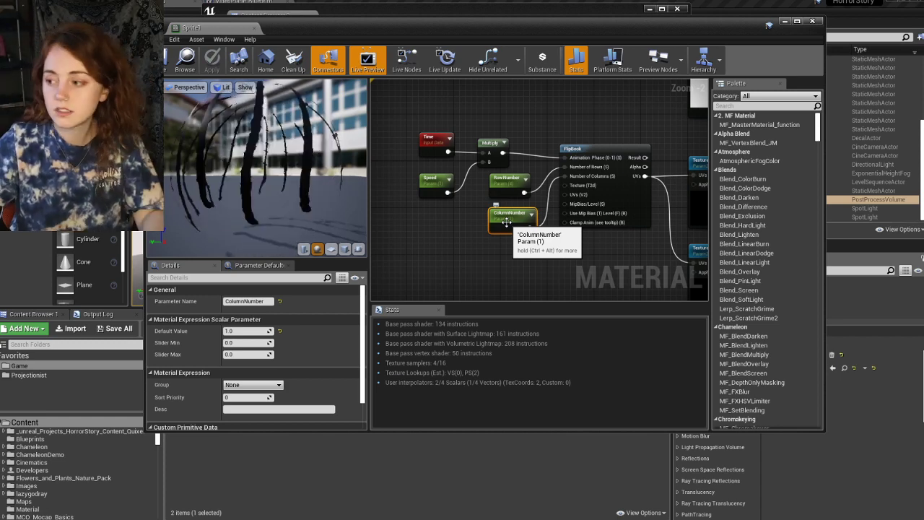
- Review how Sprite1's Texture and Multiply nodes feed the material output, and close the material
right_drag(629, 242, 349, 232)
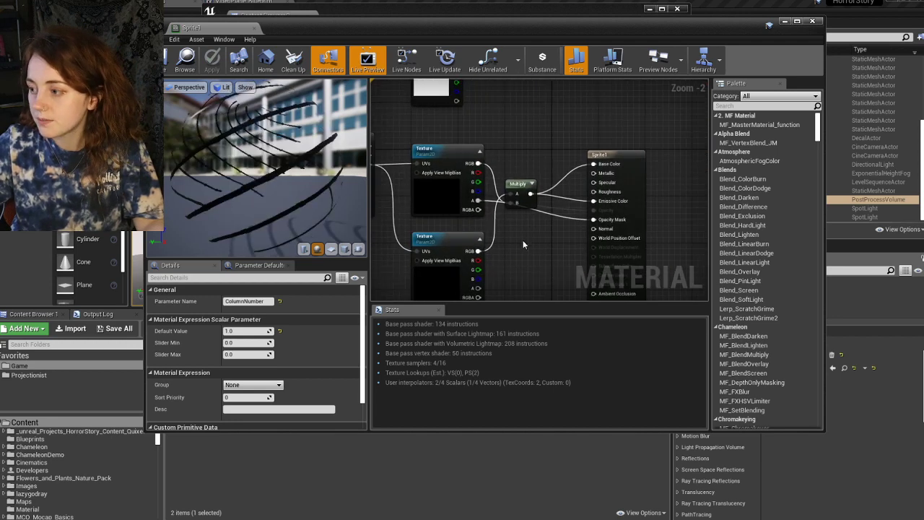
right_drag(521, 237, 560, 367)
right_drag(557, 280, 535, 88)
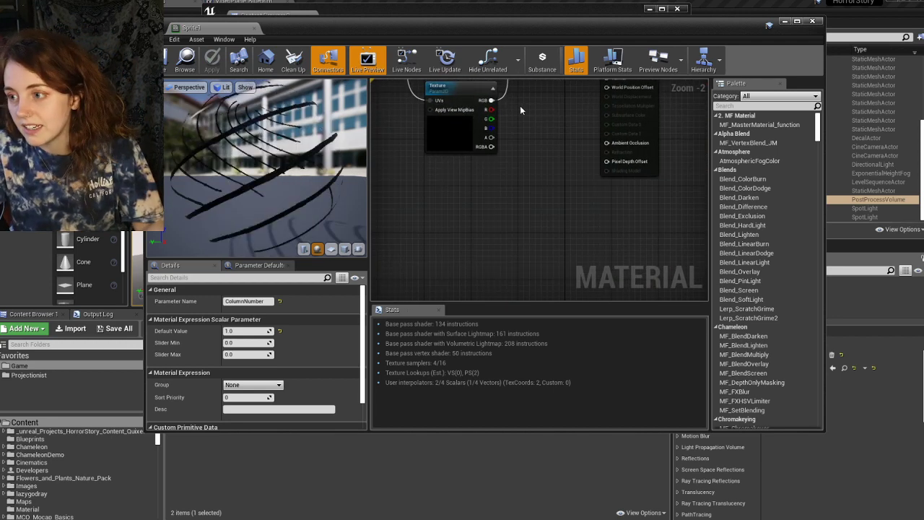
click(812, 21)
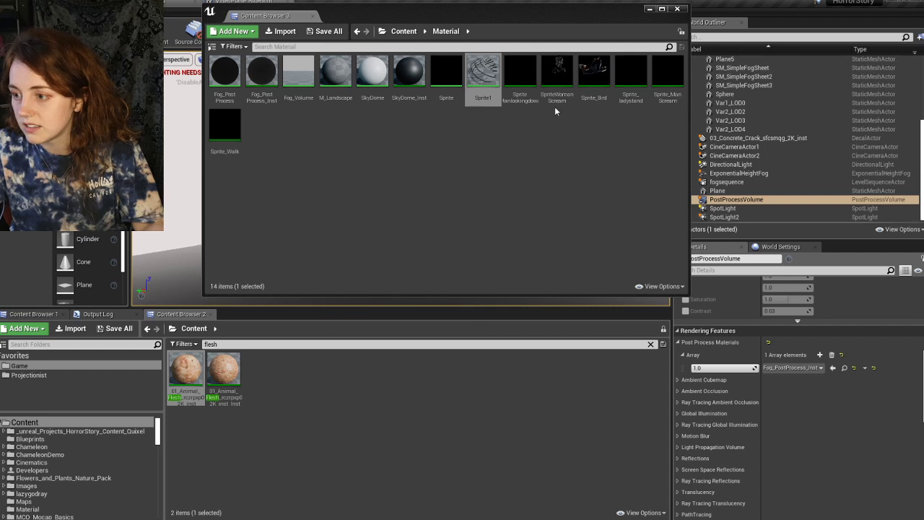
- Inspect the SpriteWomanScream instance's preview, sprite texture, row and speed parameters and material overrides
double_click(556, 78)
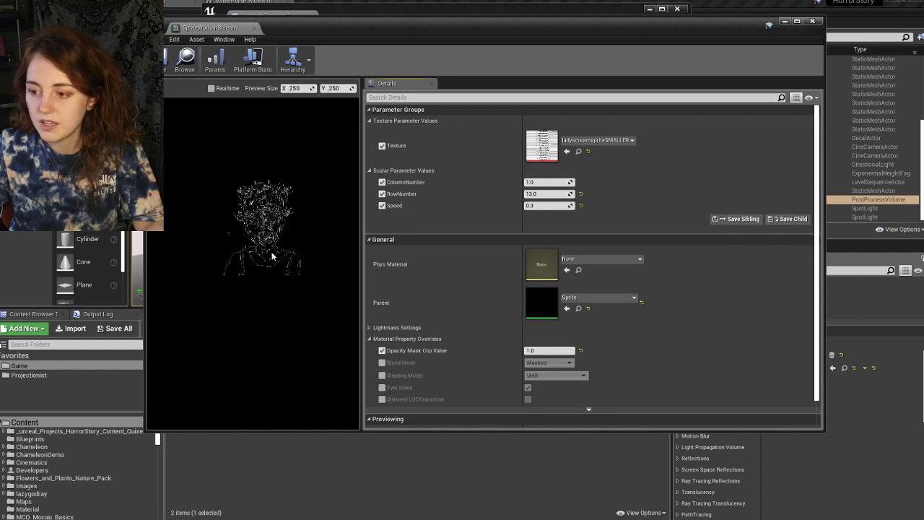
scroll(484, 249, down, 2)
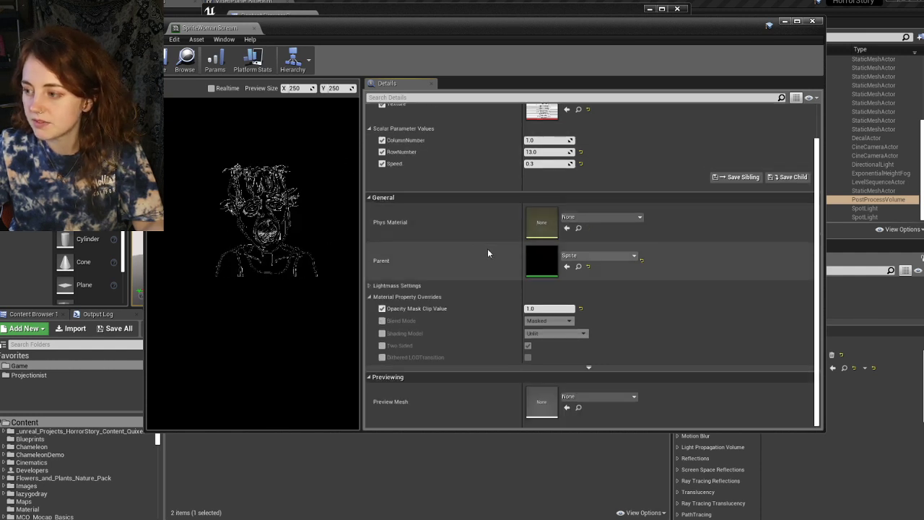
click(813, 20)
- Inspect the Sprite_Bird and Sprite_ladystand material instances, closing each one and the separate Material folder window
click(604, 101)
double_click(593, 80)
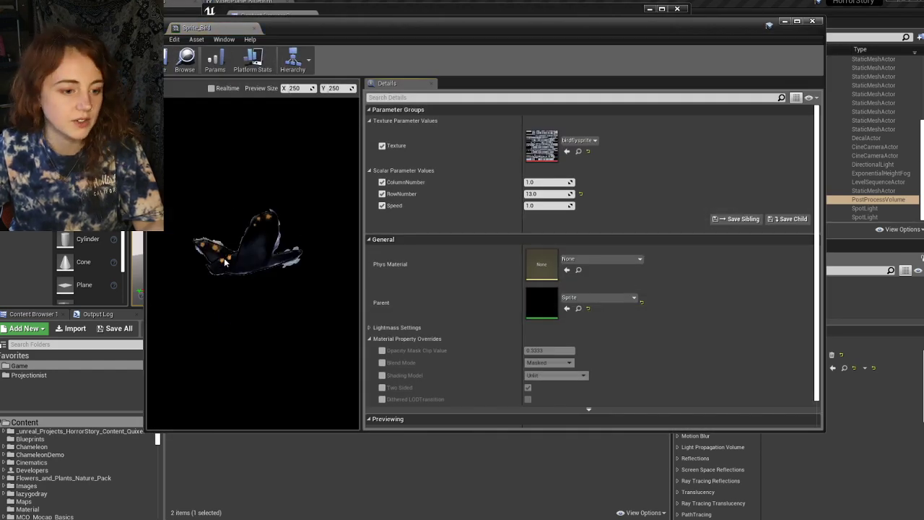
click(812, 20)
double_click(630, 72)
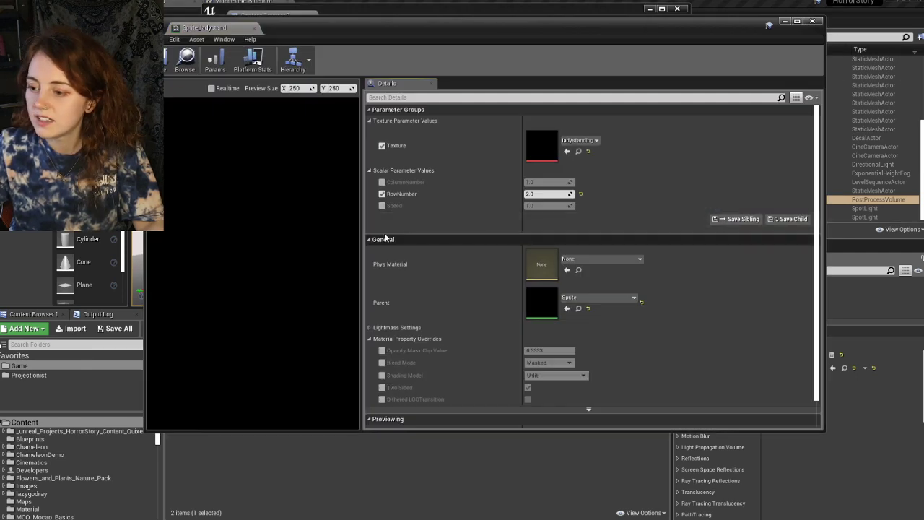
click(814, 22)
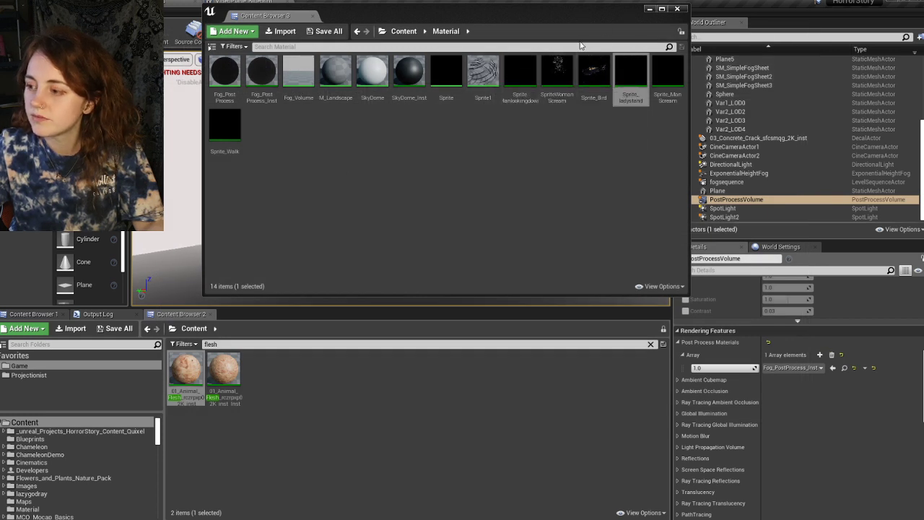
click(676, 9)
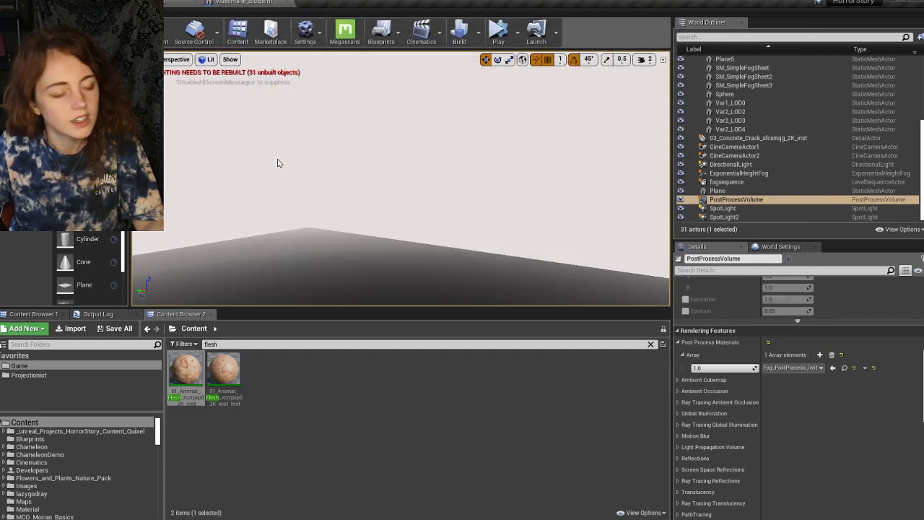
- Open the recent level FogMapPostProcessV2 and frame the standing figure in the cobbled alley
click(8, 12)
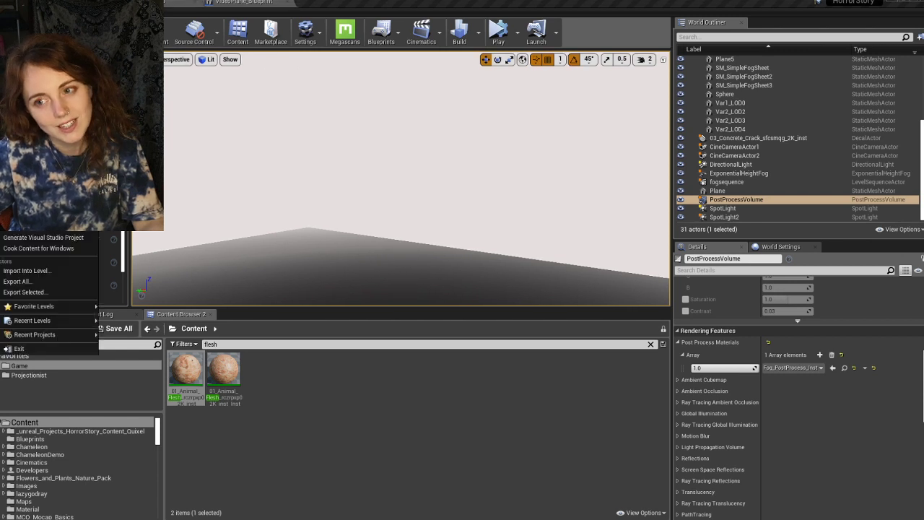
mouse_move(82, 319)
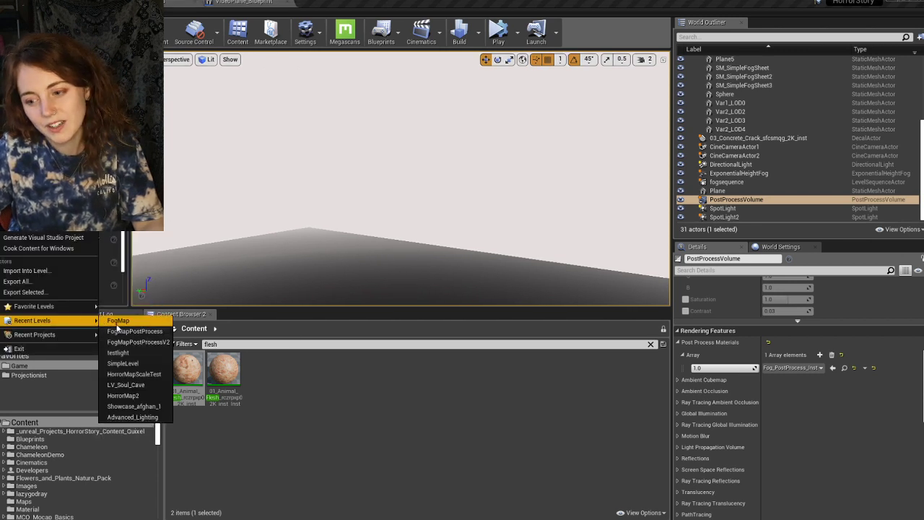
click(135, 342)
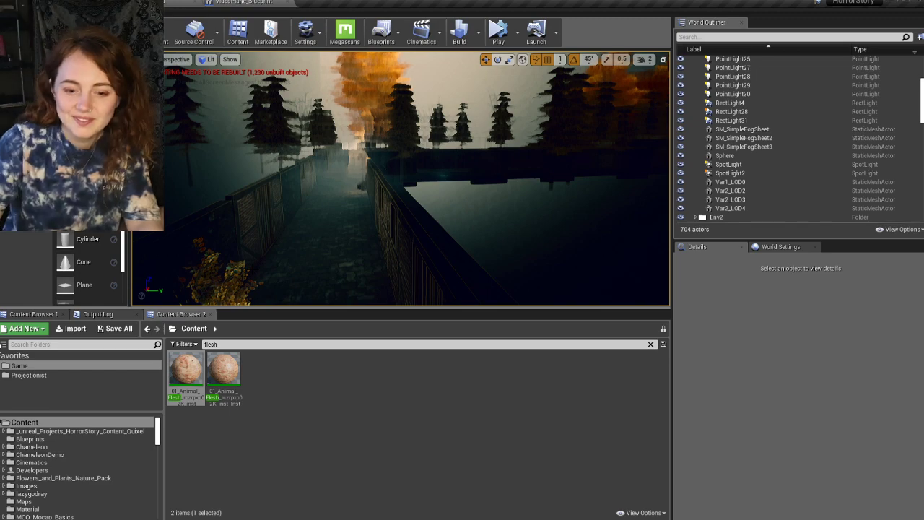
right_drag(400, 178, 411, 198)
key(w)
key(s)
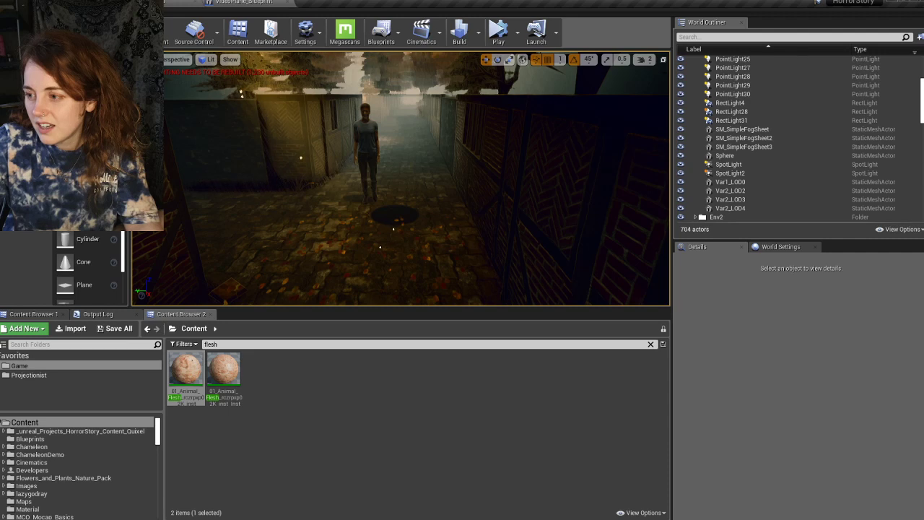
right_drag(401, 178, 338, 187)
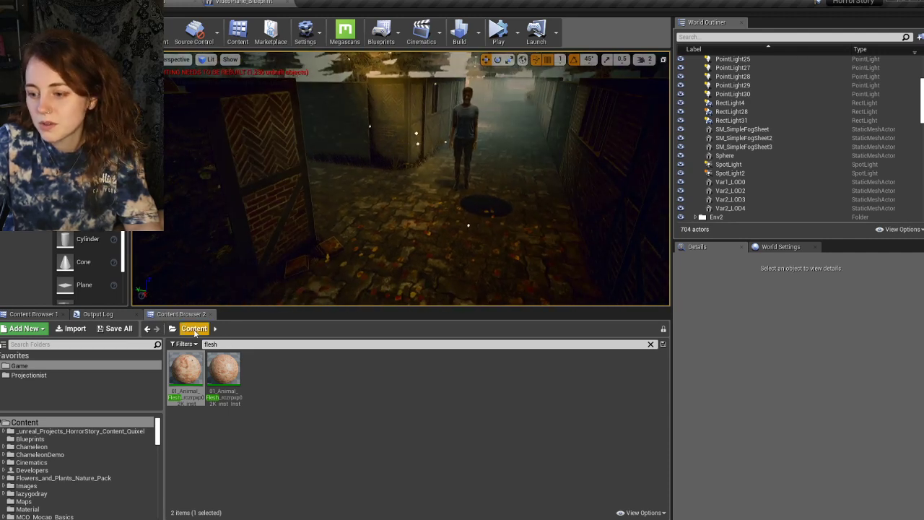
- Clear the "flesh" asset search and open the Cinematics folder in the project content
click(651, 343)
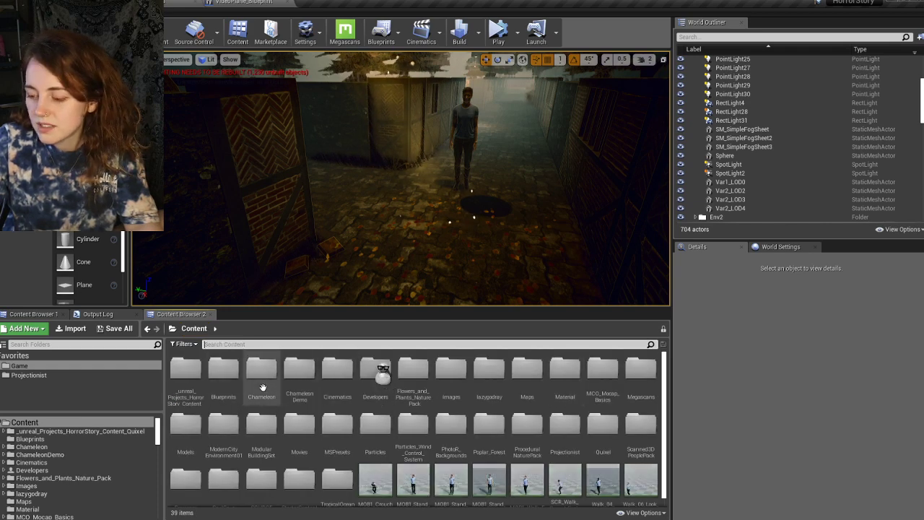
scroll(361, 408, down, 1)
scroll(362, 407, up, 2)
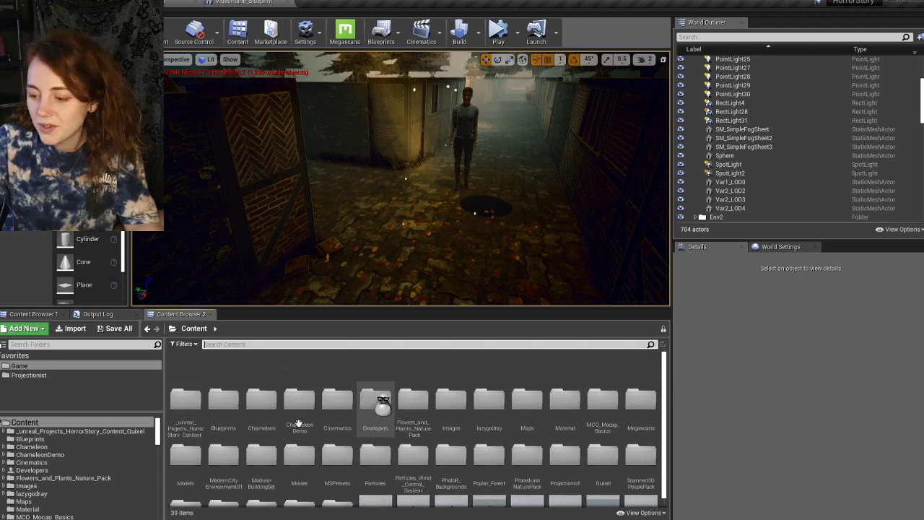
double_click(350, 413)
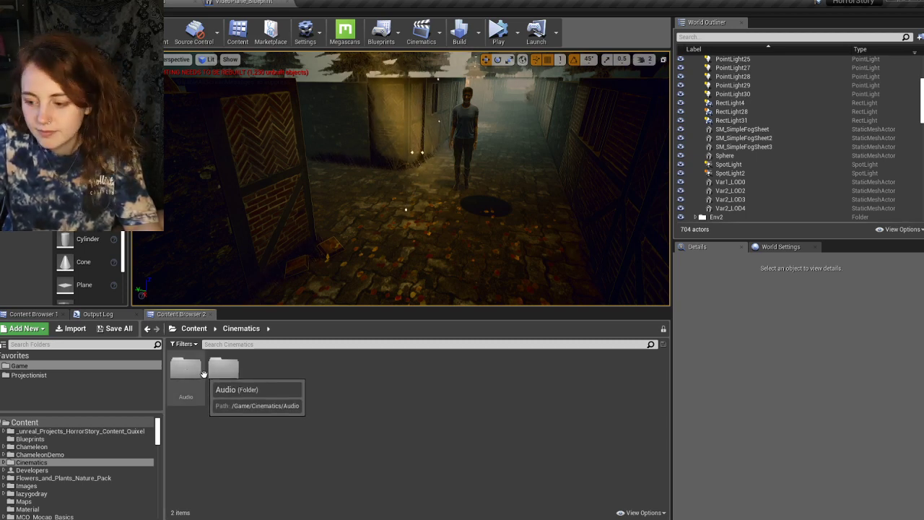
- Open the fogsequence level sequence from the Cinematics Sequence folder and bring its full Sequencer timeline into view
click(232, 372)
double_click(232, 372)
double_click(223, 372)
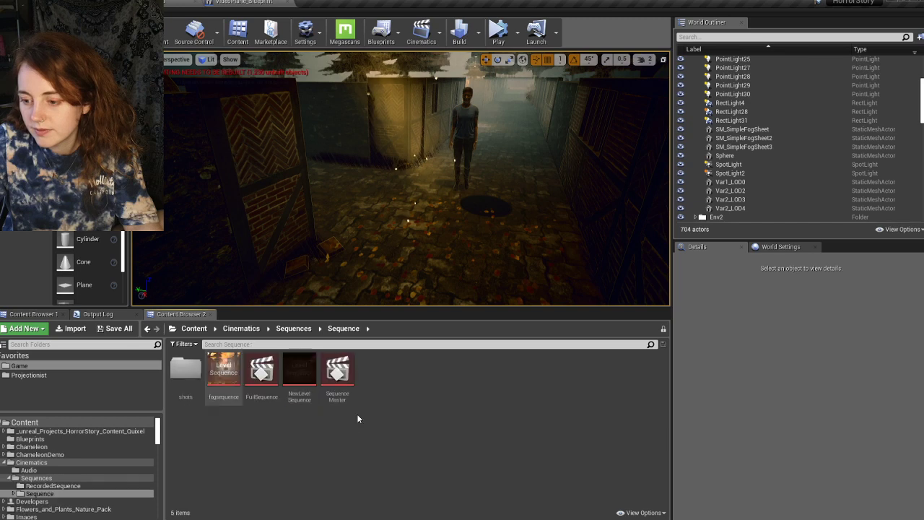
double_click(226, 378)
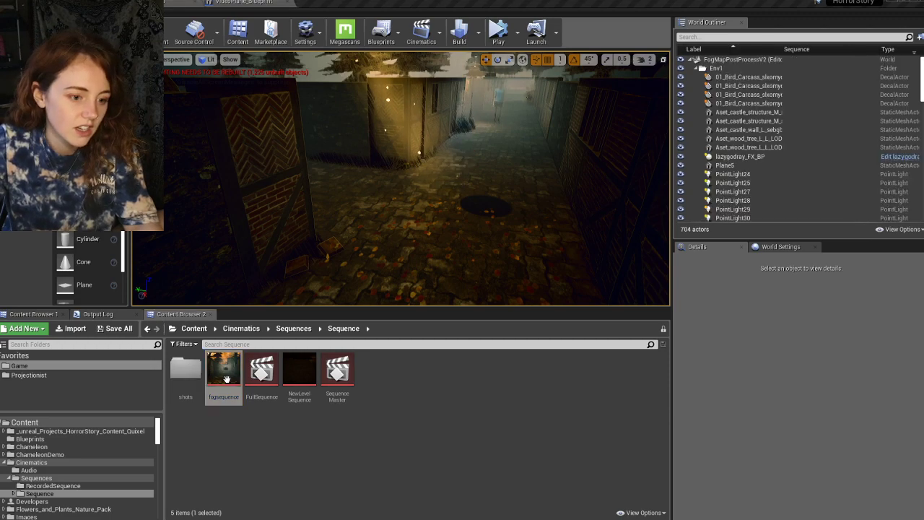
drag(0, 122, 379, 1)
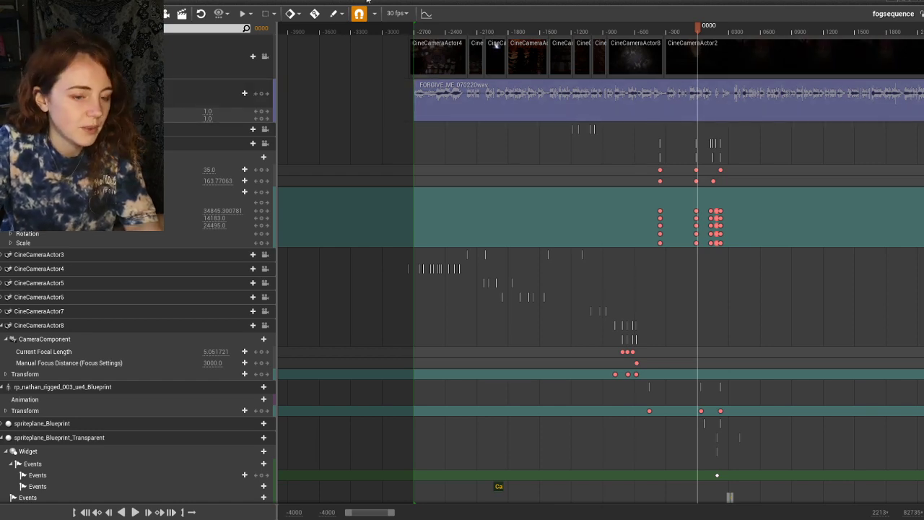
- Set the current frame to -2513, select the FORGIVE_ME audio section, and extend the playback start back to the beginning of the CineCameraActor4 shot
click(434, 32)
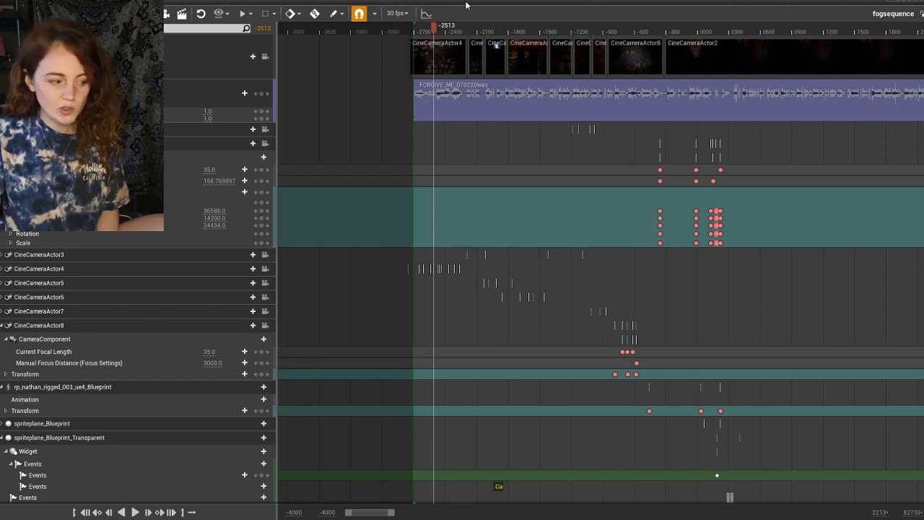
click(447, 105)
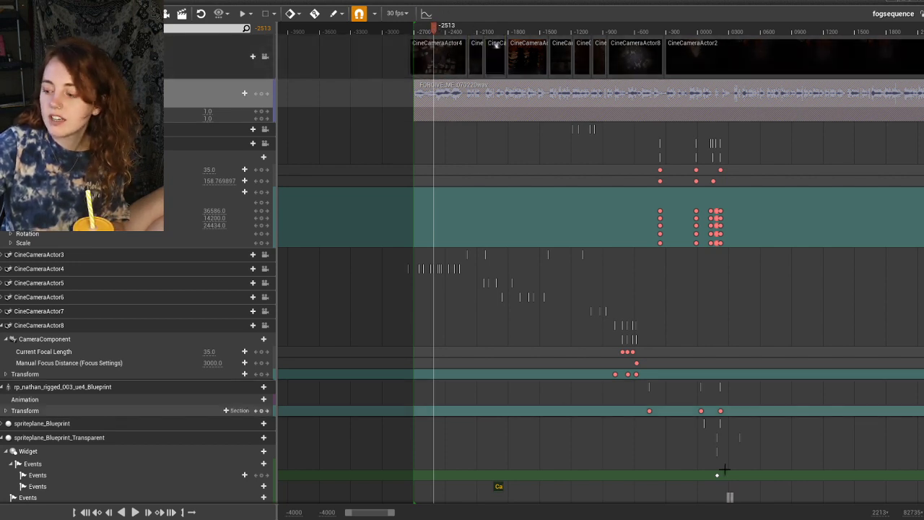
drag(392, 514, 366, 513)
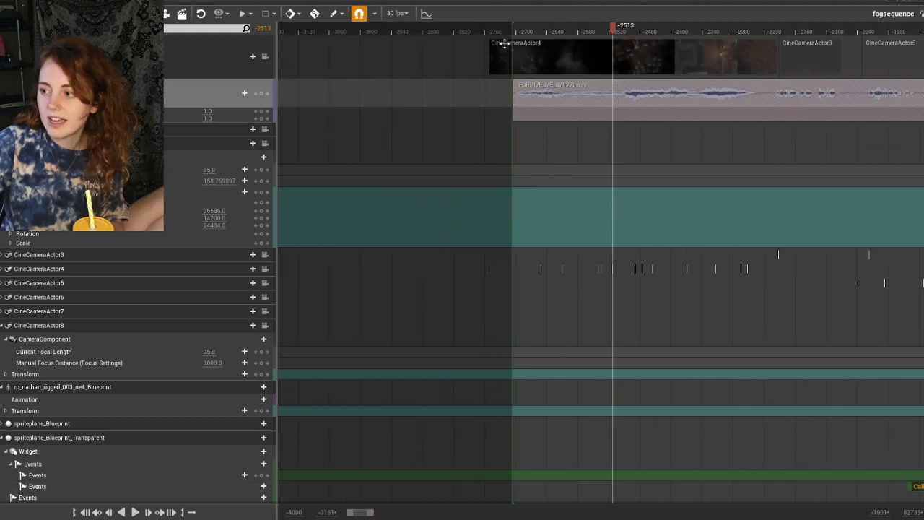
drag(512, 31, 488, 32)
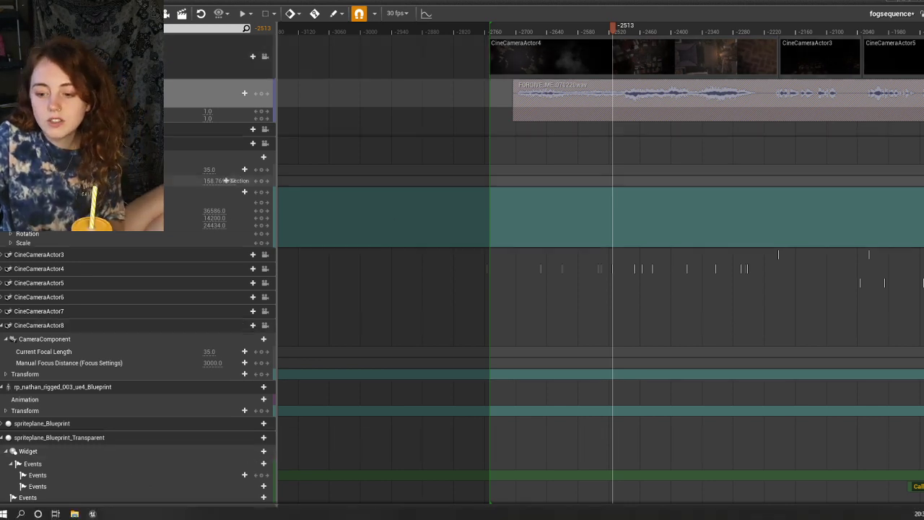
- Scrub the CineCameraActor4 shot at frames -2709 and -2603 and inspect the focus distance and transform tracks of CineCameraActor7
mouse_move(373, 512)
mouse_down()
mouse_move(384, 513)
mouse_move(366, 515)
mouse_up()
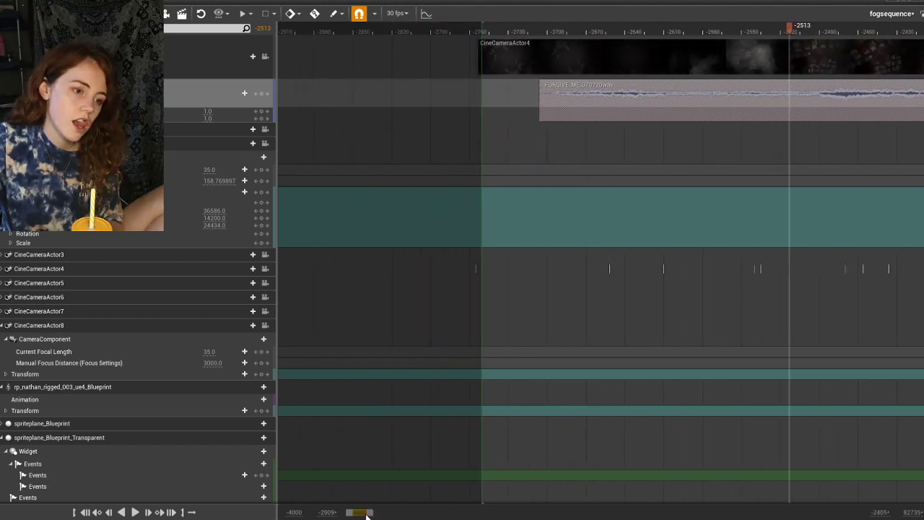
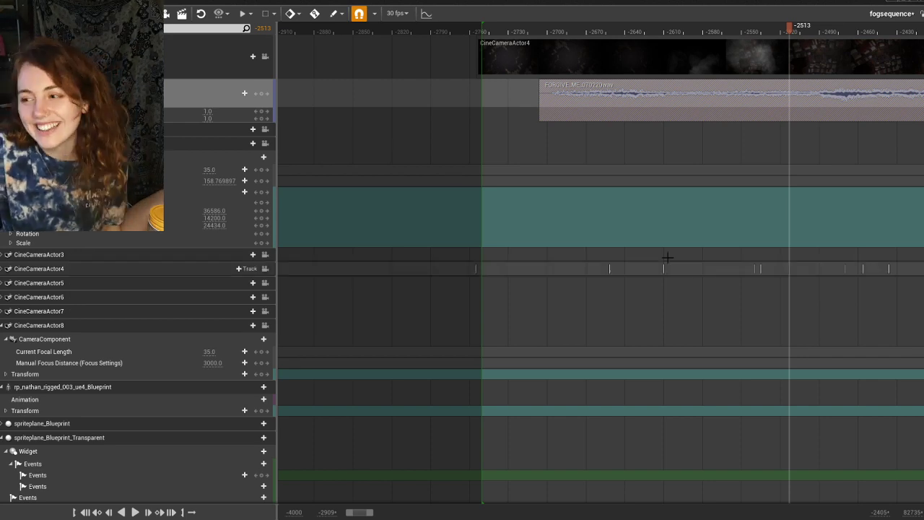
click(536, 32)
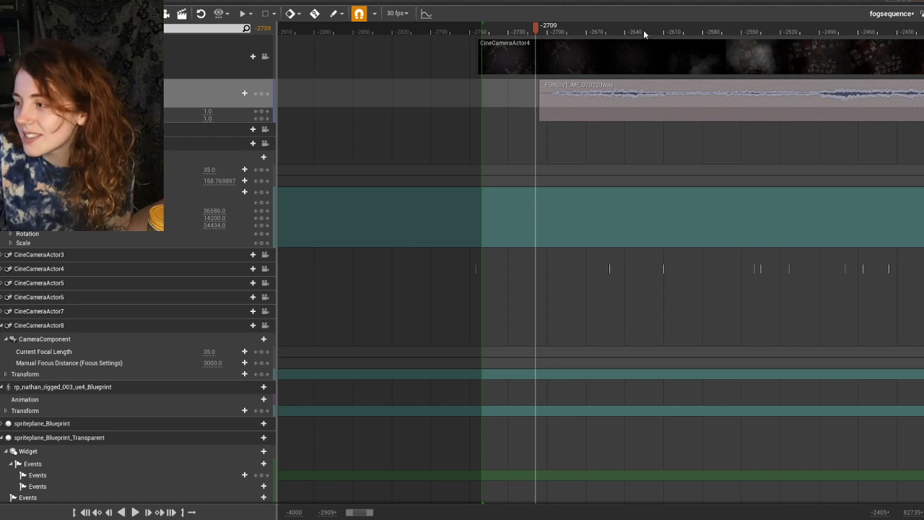
click(674, 28)
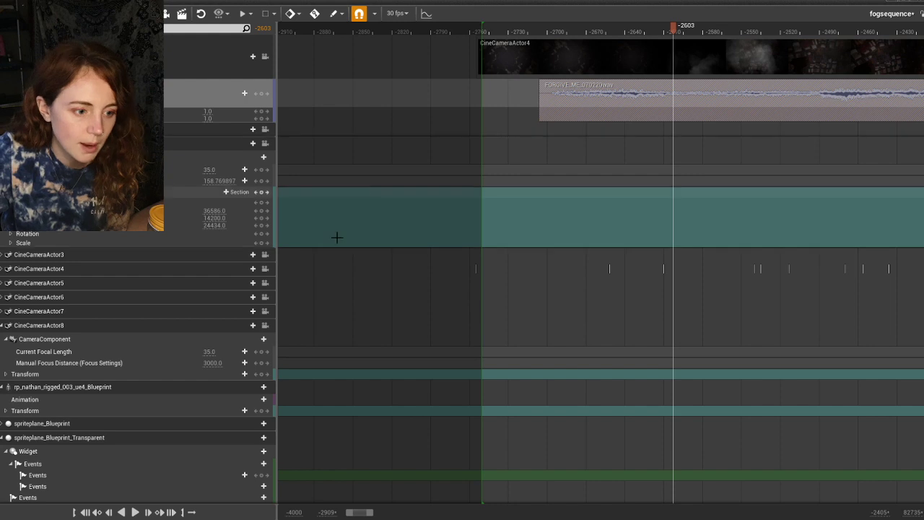
click(3, 311)
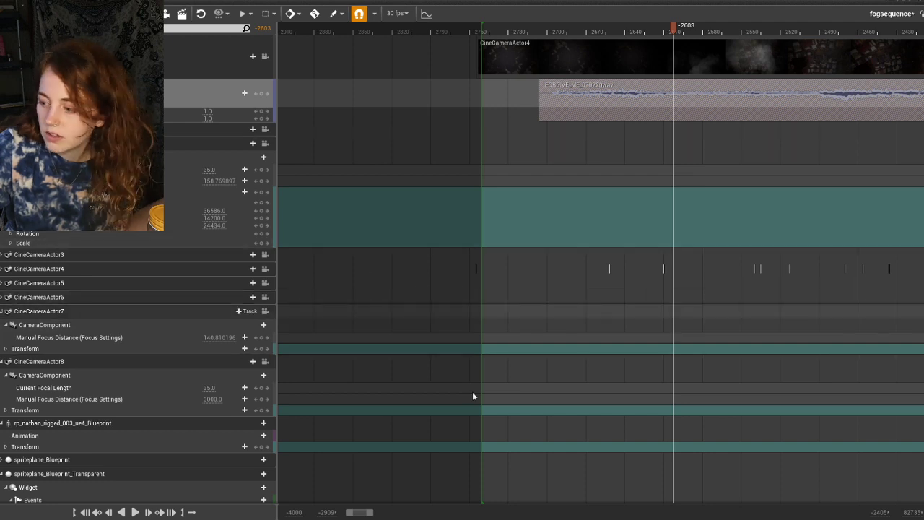
click(1, 311)
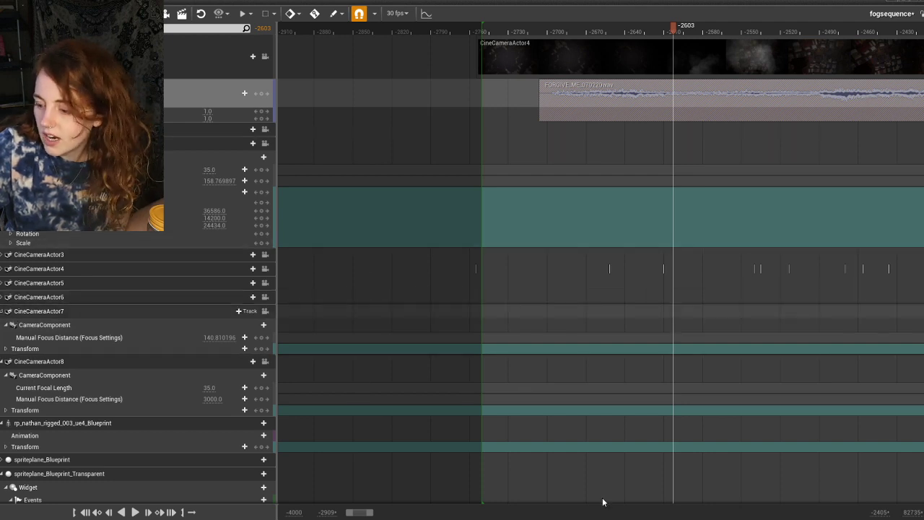
mouse_move(376, 514)
mouse_down()
mouse_move(385, 514)
mouse_move(372, 514)
mouse_up()
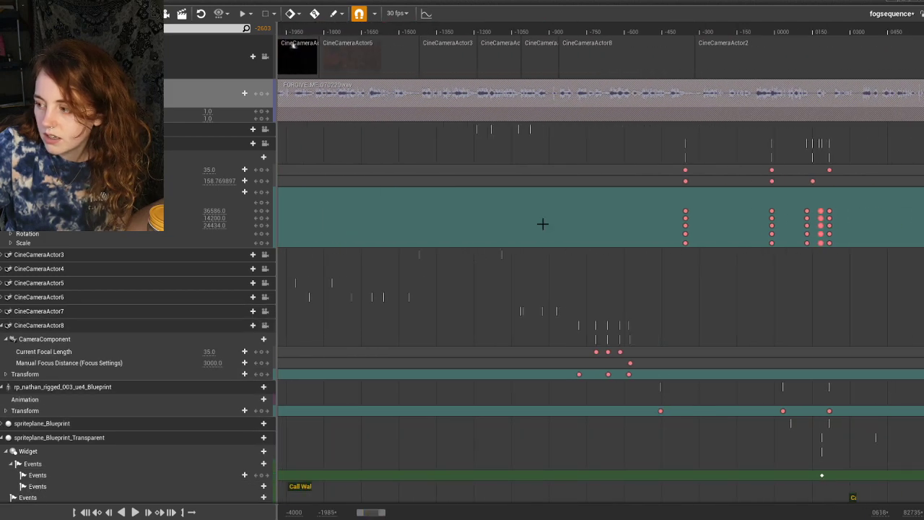
- Scrub the CineCameraActor8 shot from frame -761 to -622 to examine its focal length keys, selecting the rp_nathan_rigged_003_ue4_Blueprint track along the way
click(584, 33)
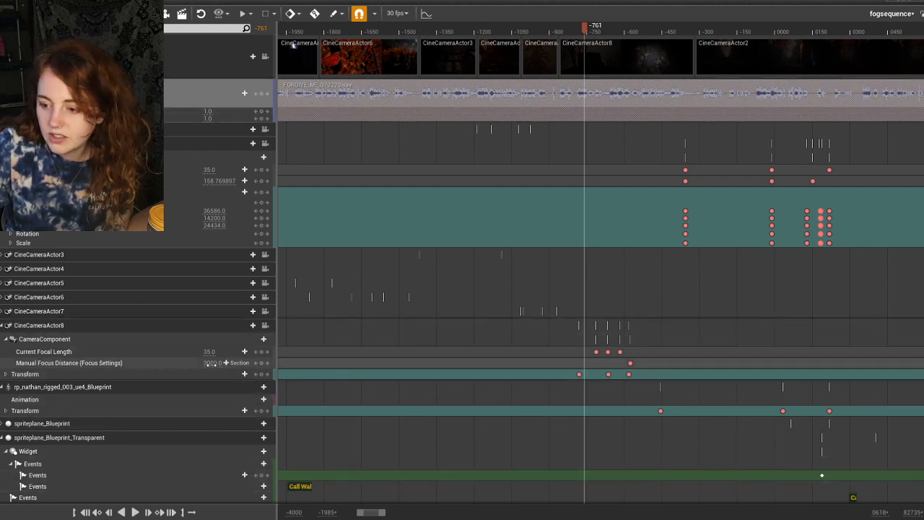
drag(586, 30, 605, 44)
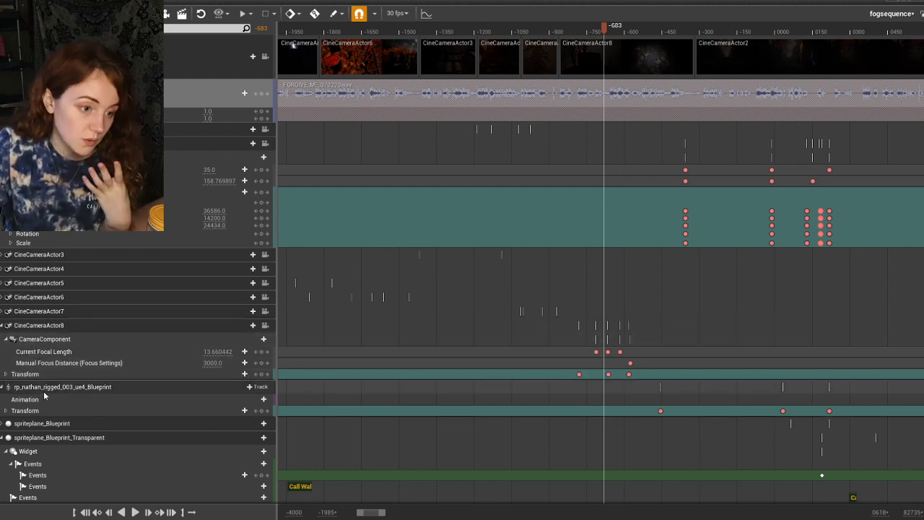
click(72, 387)
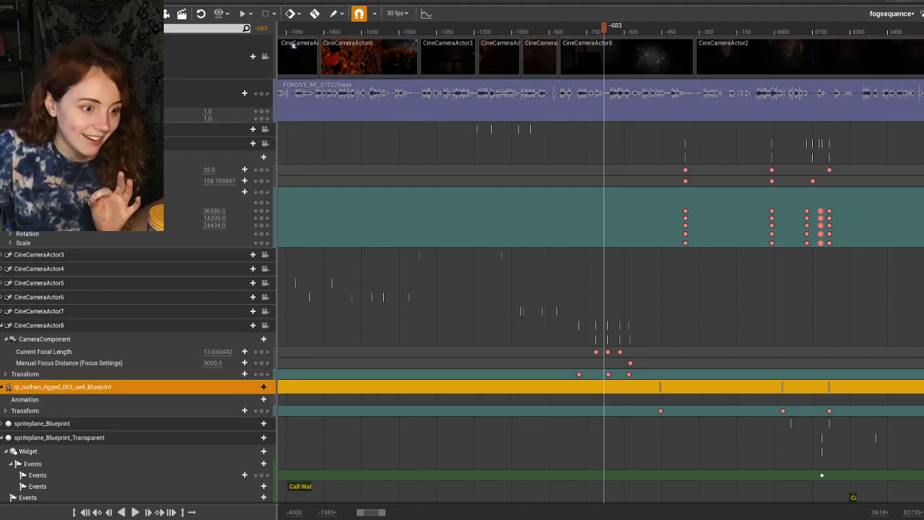
drag(604, 29, 622, 34)
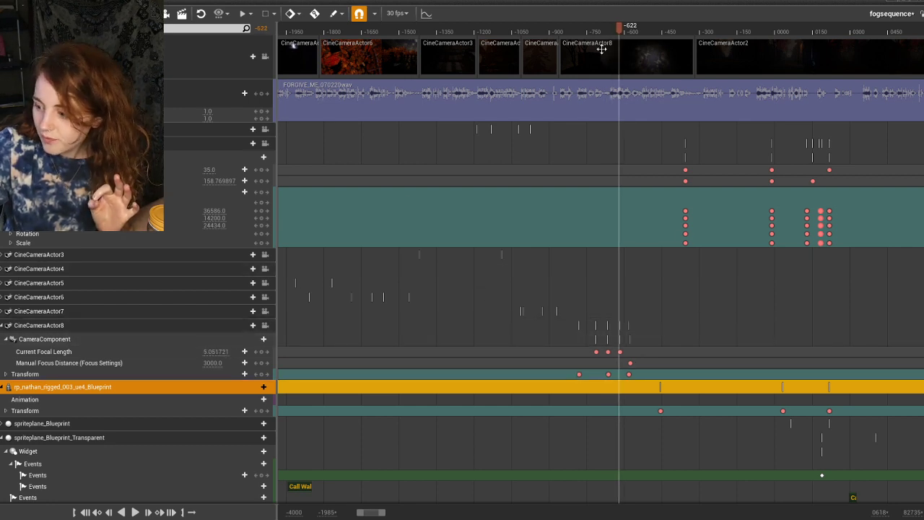
- Inspect the rigged character's animation and transform tracks, plus the spriteplane_Blueprint and spriteplane_Blueprint_Transparent tracks
click(66, 399)
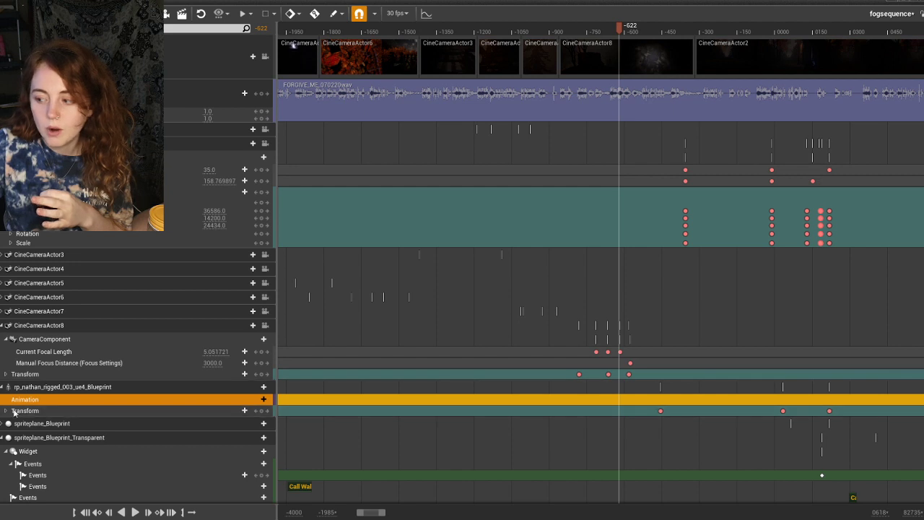
click(5, 411)
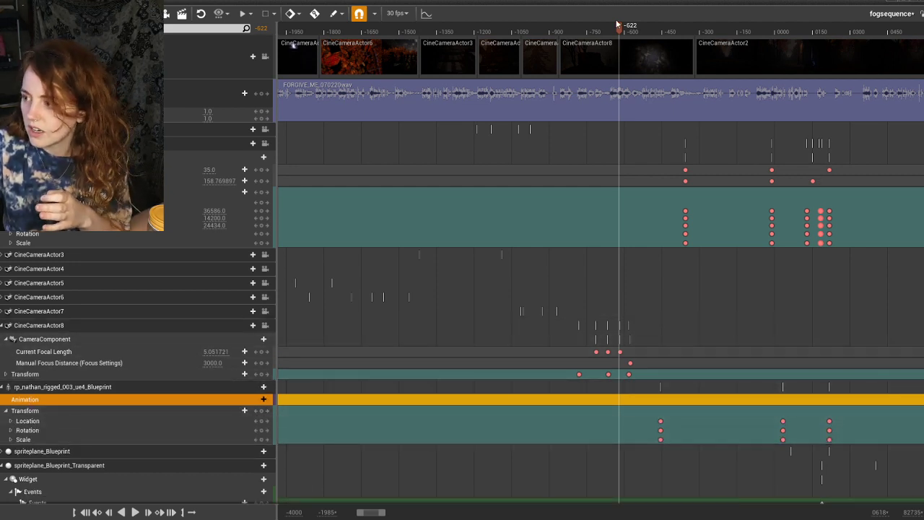
scroll(571, 285, down, 3)
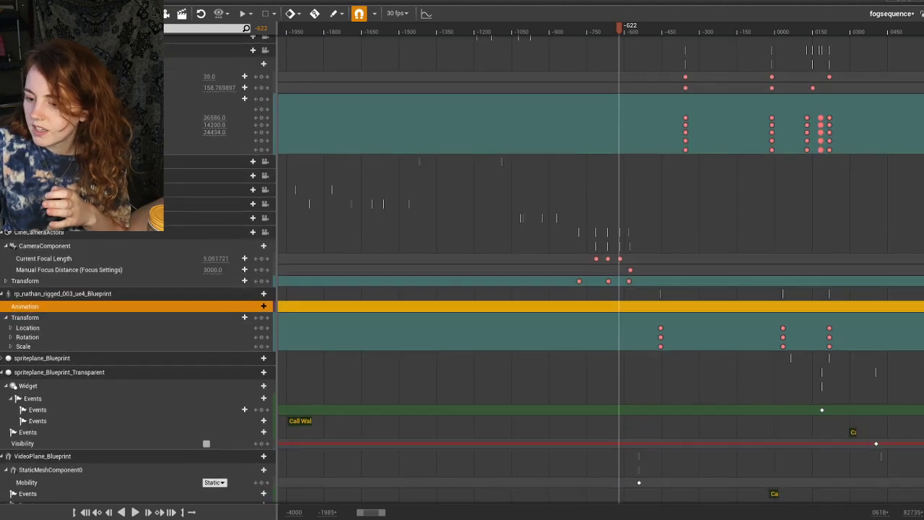
scroll(902, 305, down, 2)
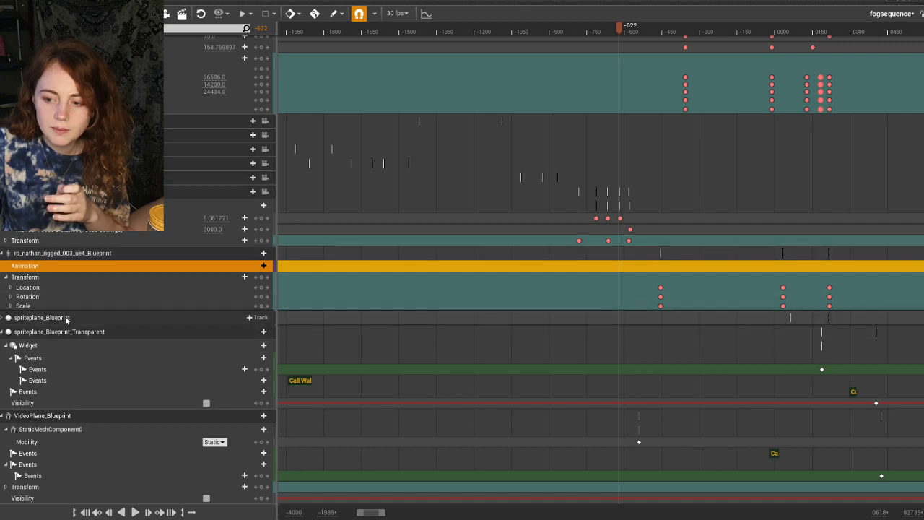
click(5, 319)
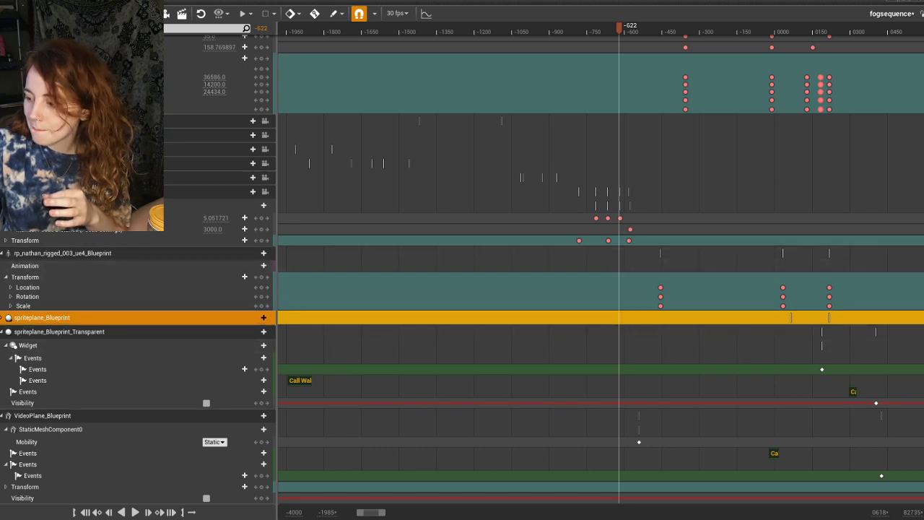
click(51, 332)
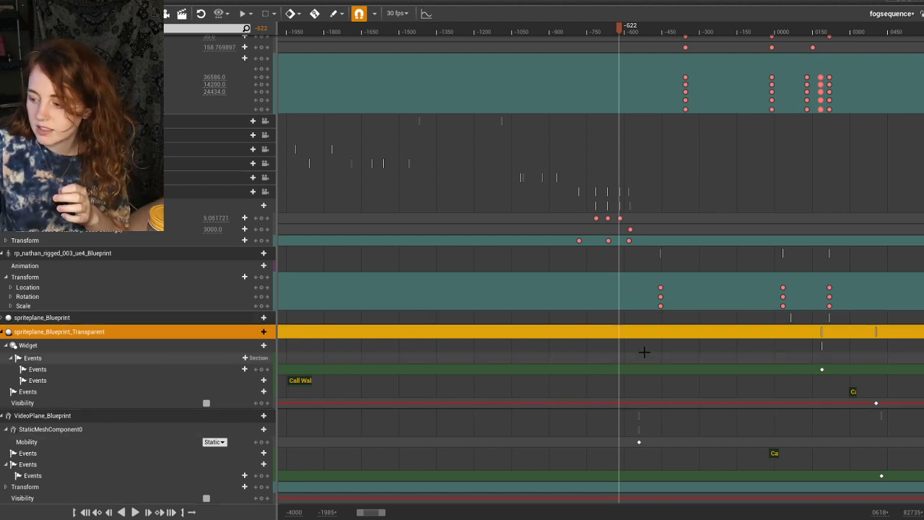
- Add a trigger event section under the transparent sprite plane's Widget events and key it at frame -1489
click(298, 29)
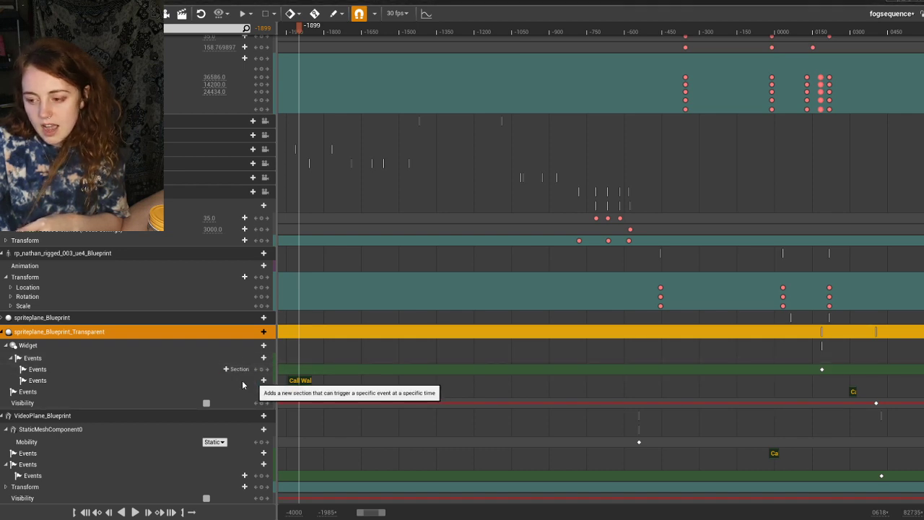
click(238, 379)
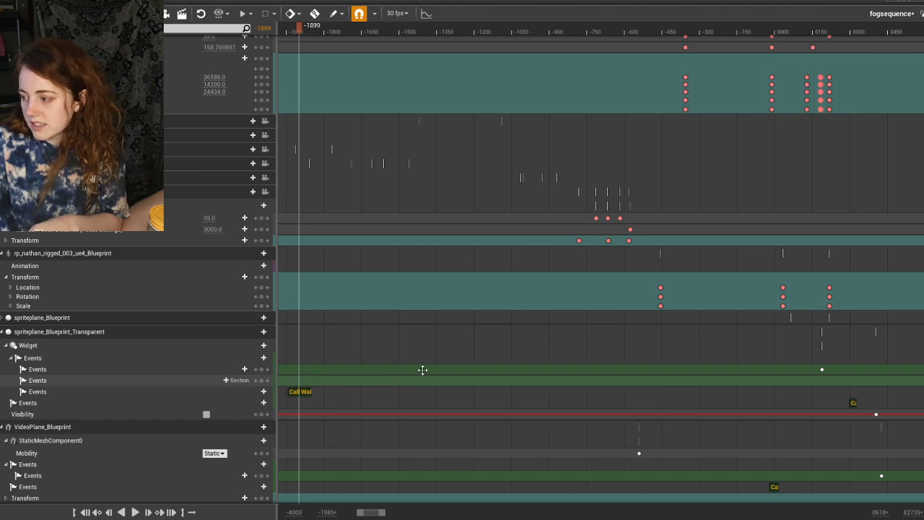
click(402, 32)
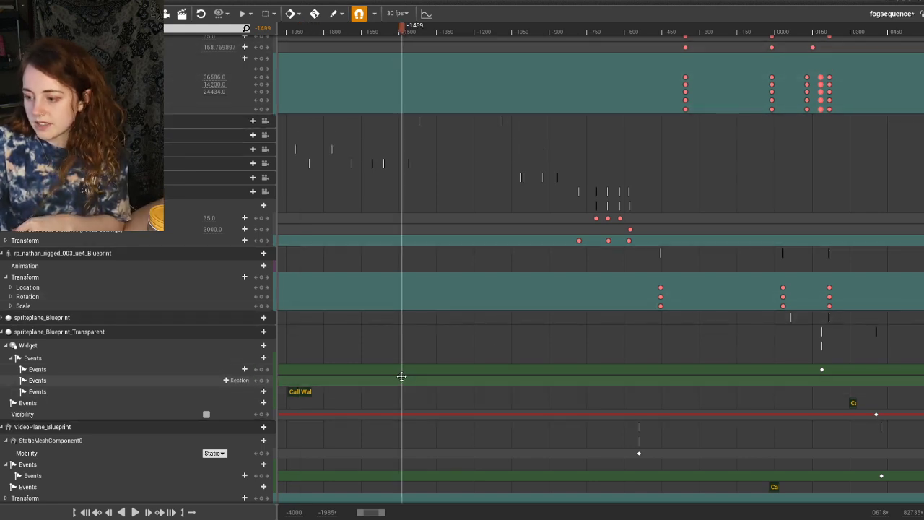
right_click(401, 376)
mouse_move(408, 381)
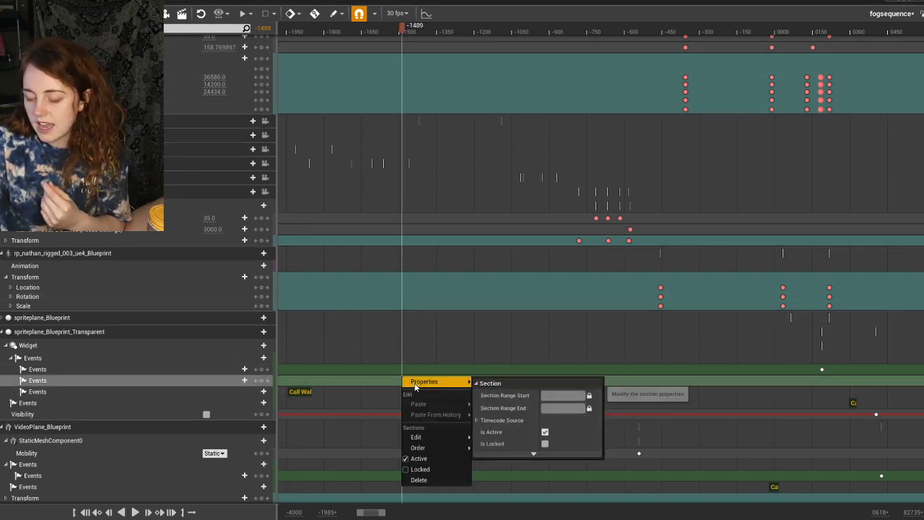
click(262, 382)
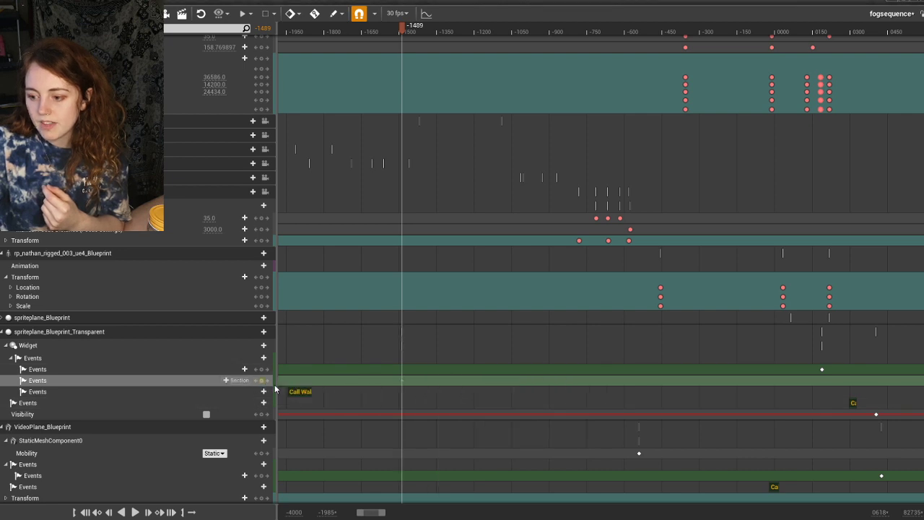
- Open the new event key's properties and review the existing call endpoints available for binding, leaving it unbound
right_click(401, 381)
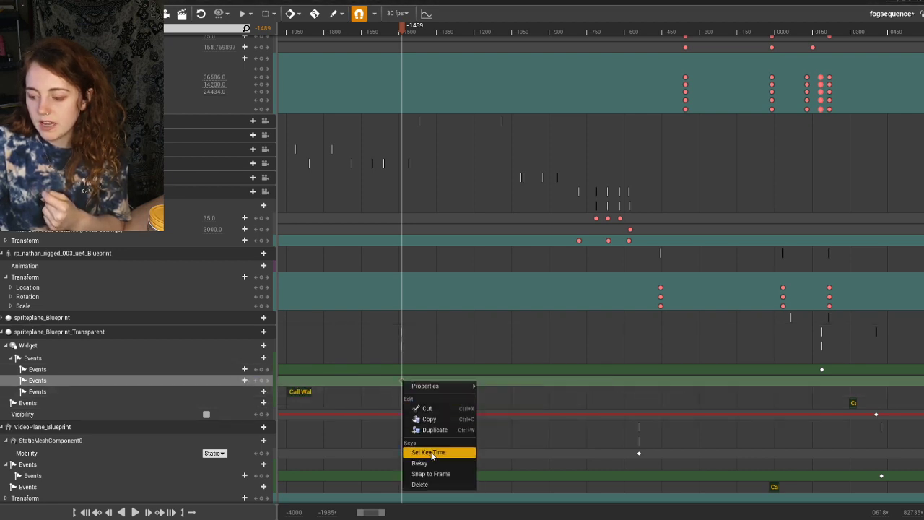
mouse_move(428, 386)
click(534, 410)
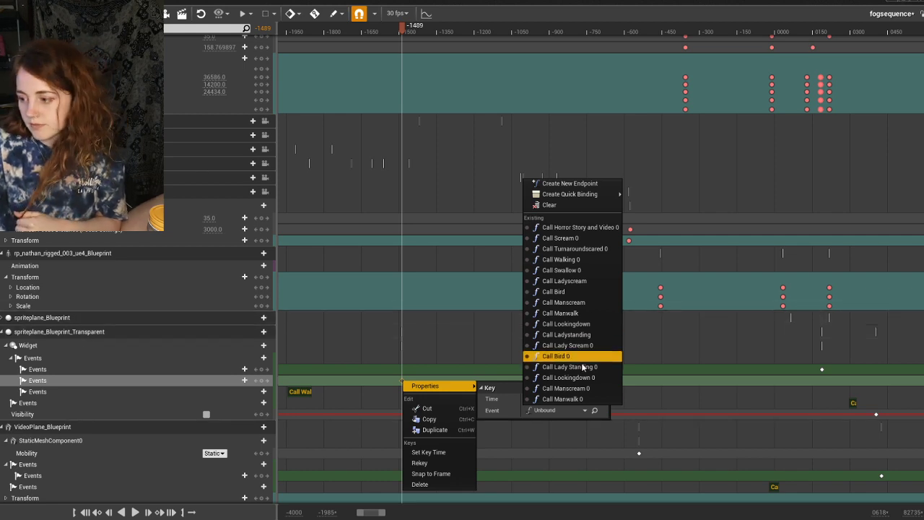
click(563, 437)
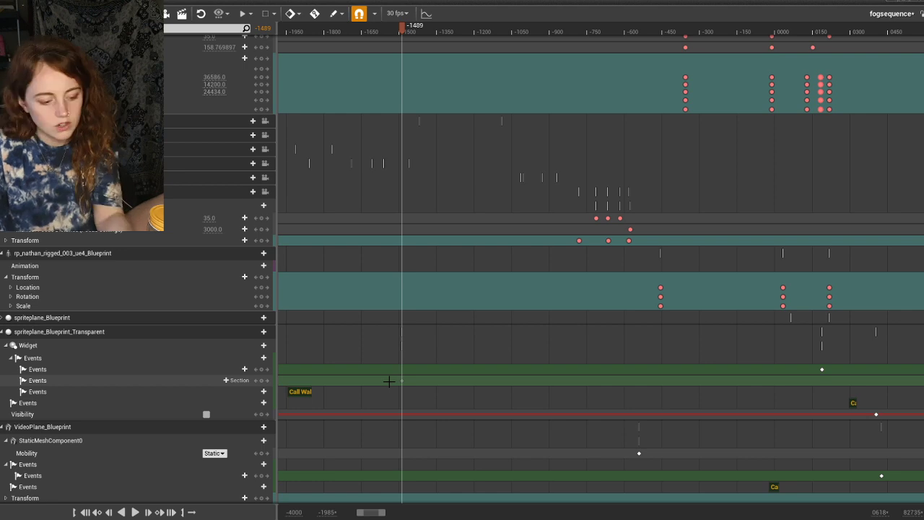
- Undo the added event key and trigger section on the transparent sprite plane's Widget track
key(ctrl+z)
key(ctrl+z)
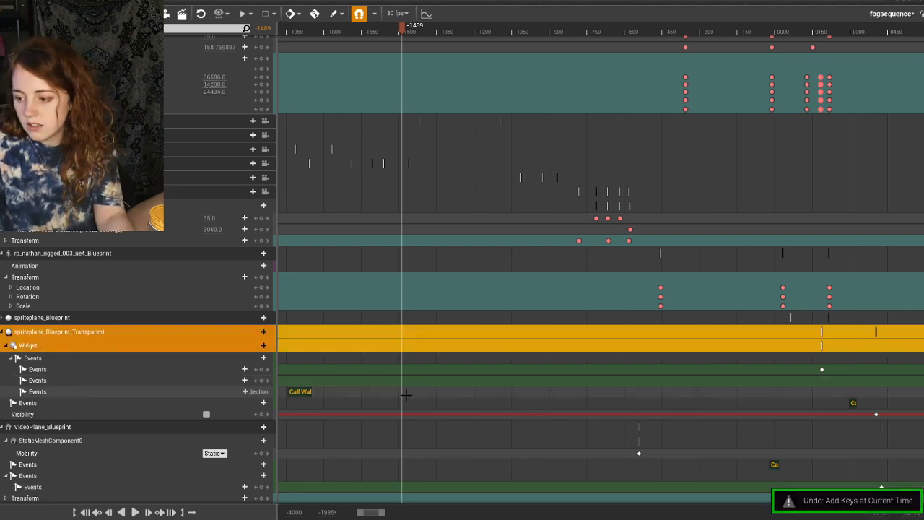
key(ctrl+z)
key(ctrl+z)
key(ctrl+z)
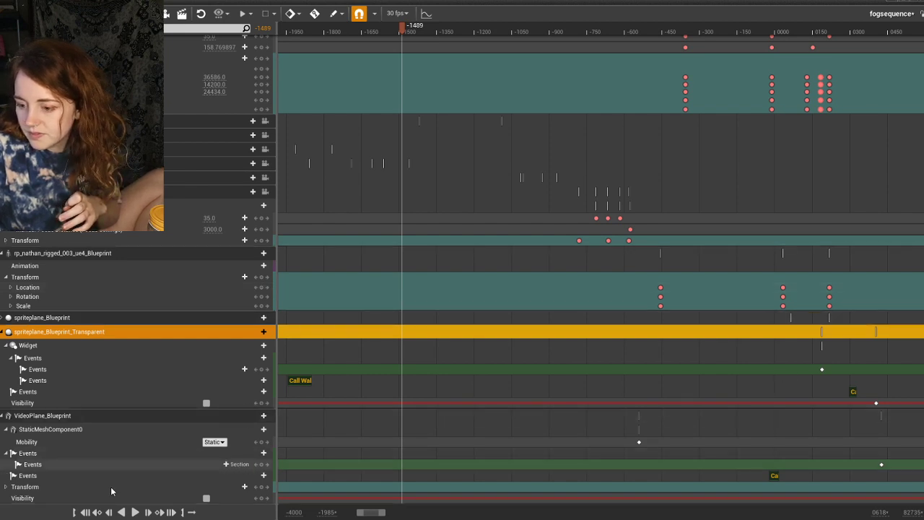
scroll(2, 418, up, 3)
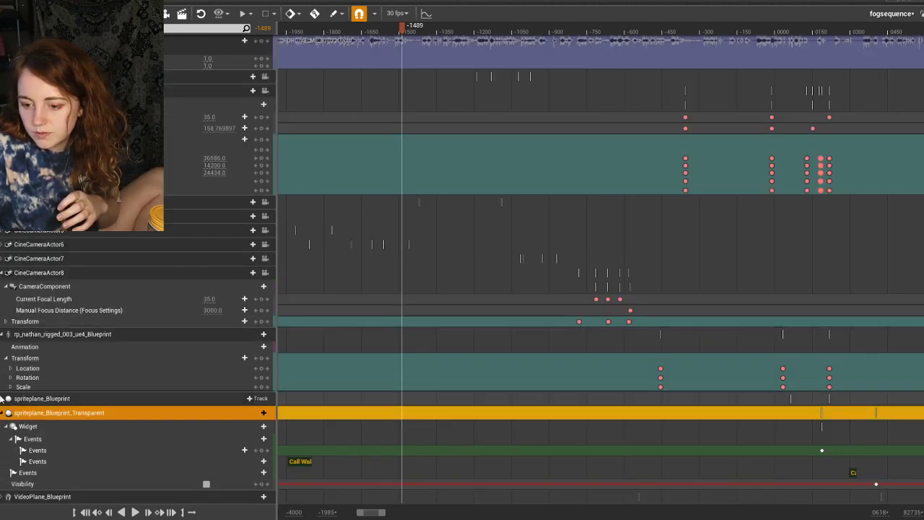
- Review the spriteplane_Blueprint's event, transform and visibility tracks and the fogsequence's camera cuts, and return to the level viewport
click(3, 398)
click(3, 399)
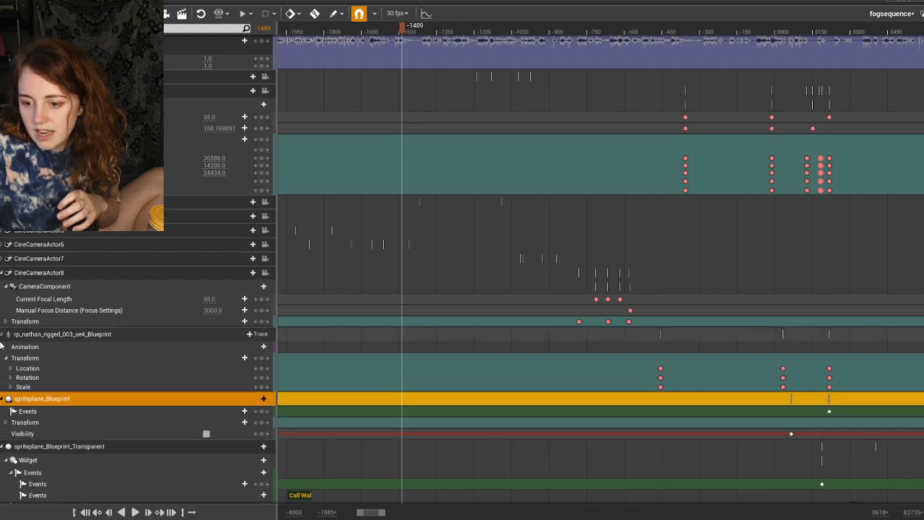
click(3, 334)
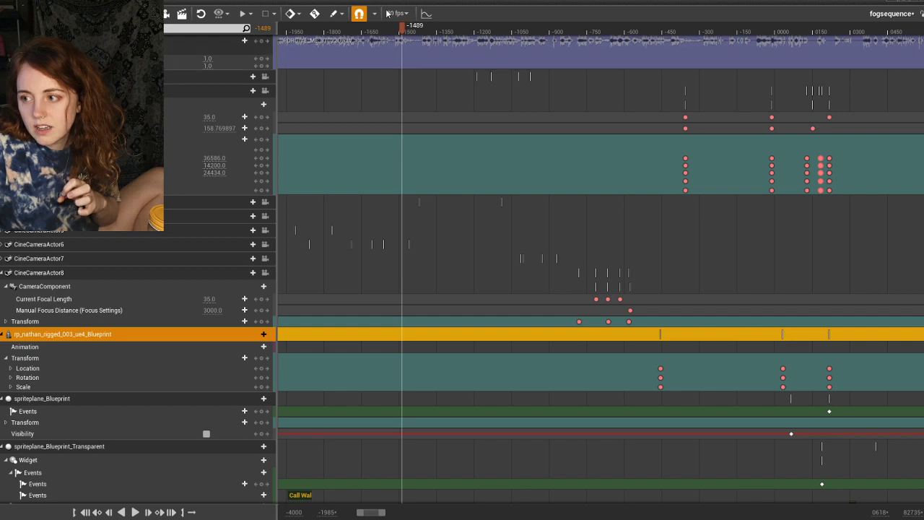
scroll(843, 69, up, 2)
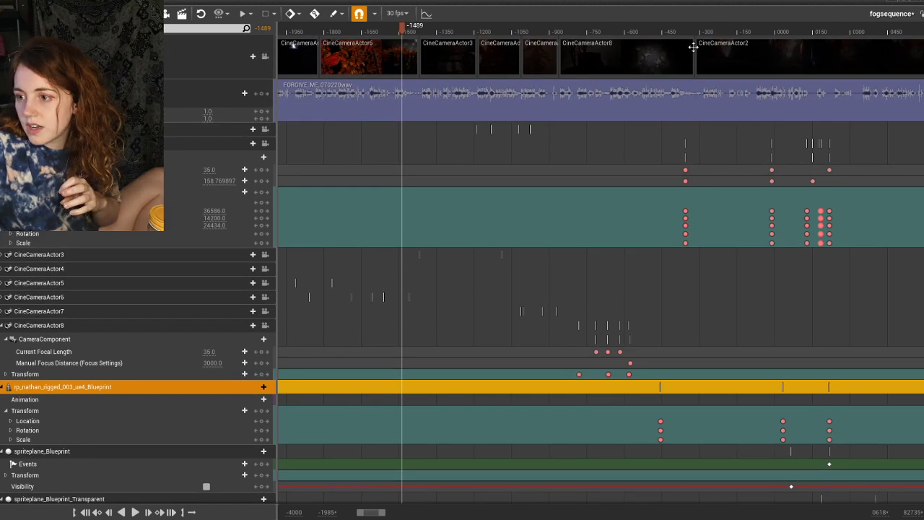
click(264, 57)
drag(383, 2, 0, 123)
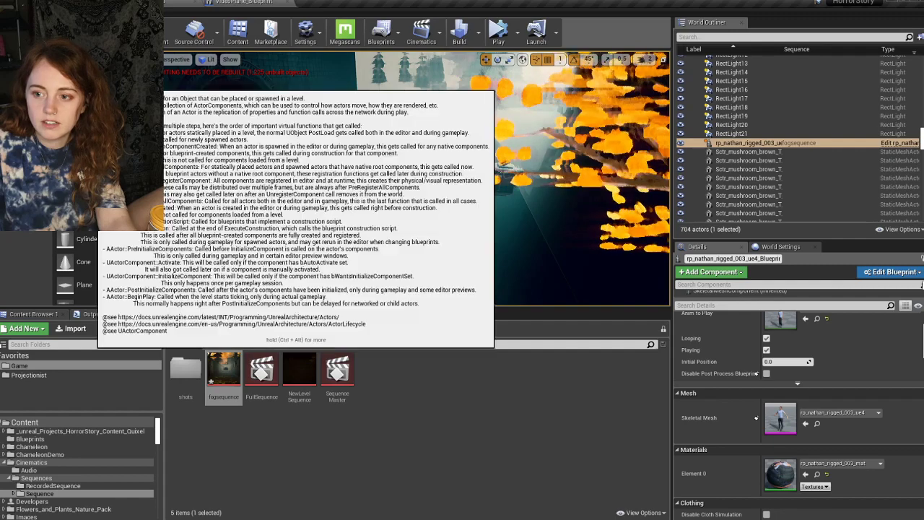
- Try placing a cylinder by the arched doorway and shifting it sideways, and delete it
drag(235, 192, 253, 171)
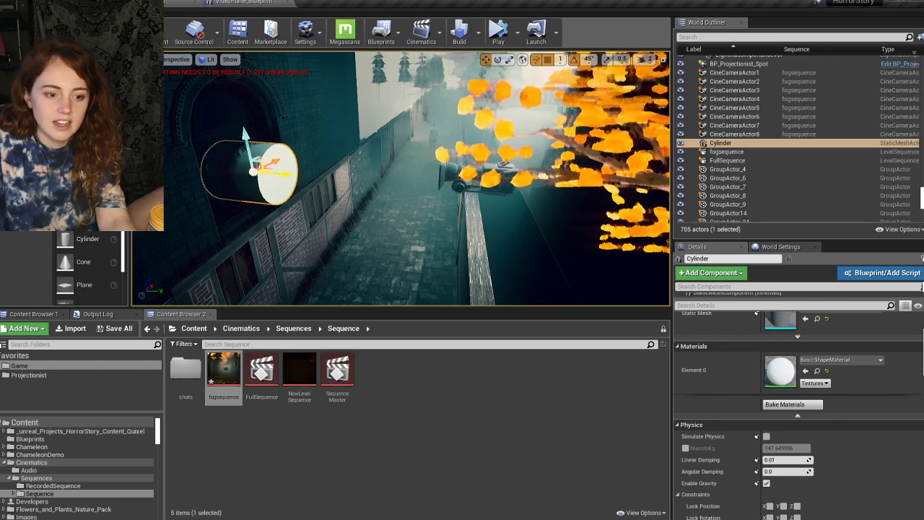
key(f)
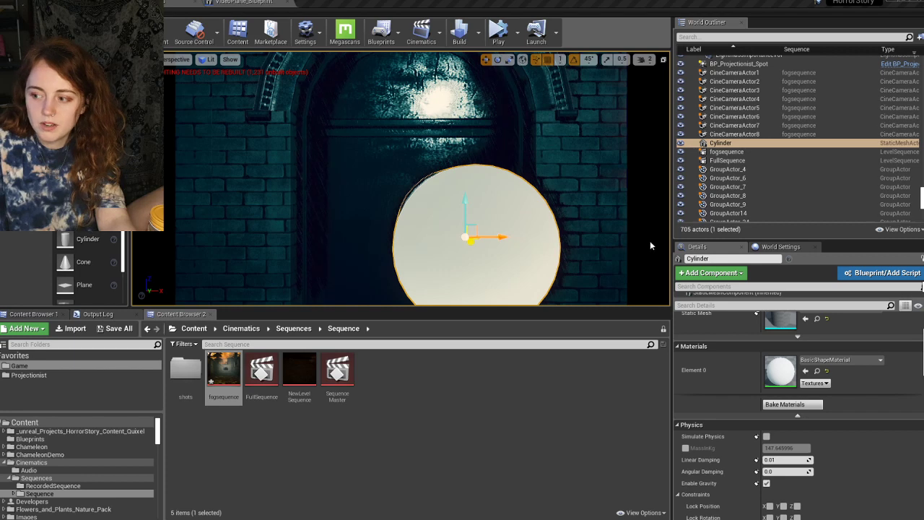
drag(498, 236, 408, 238)
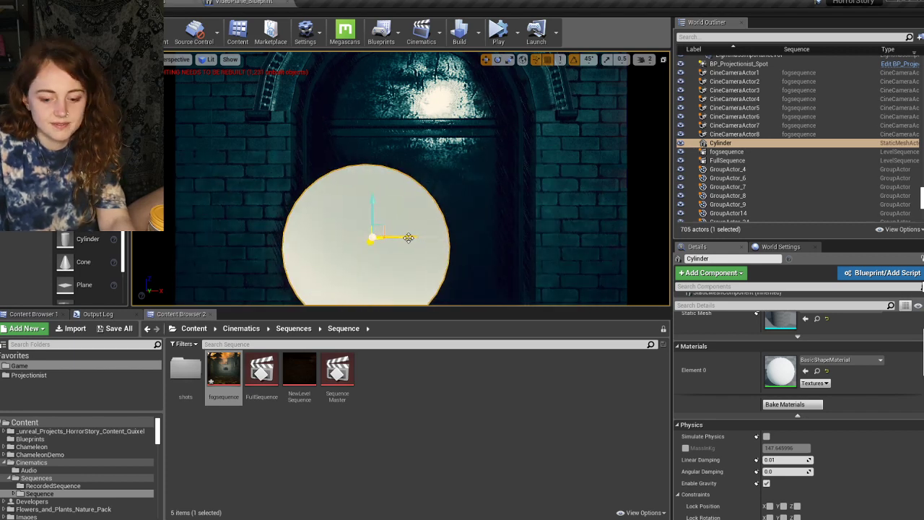
key(Delete)
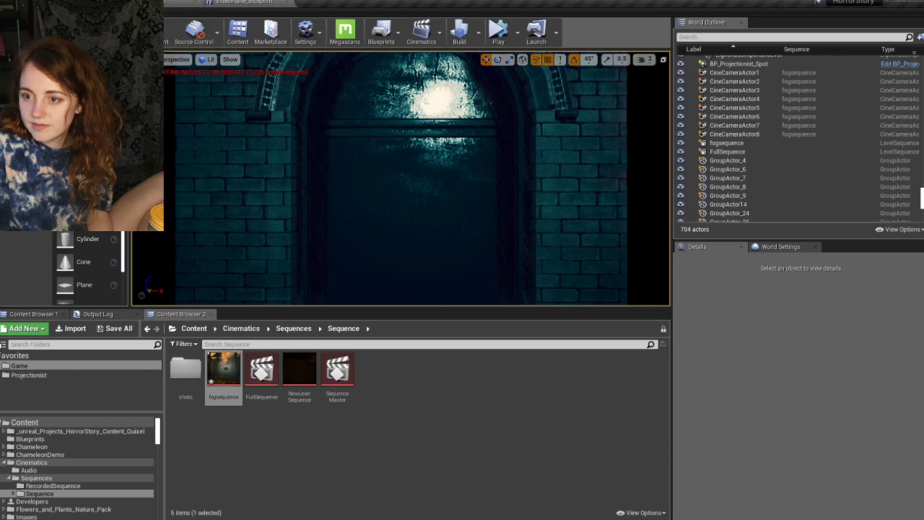
- Open the recent level FogMapPostProcess without saving the changes to FogMapPostProcessV2
click(7, 12)
mouse_move(50, 322)
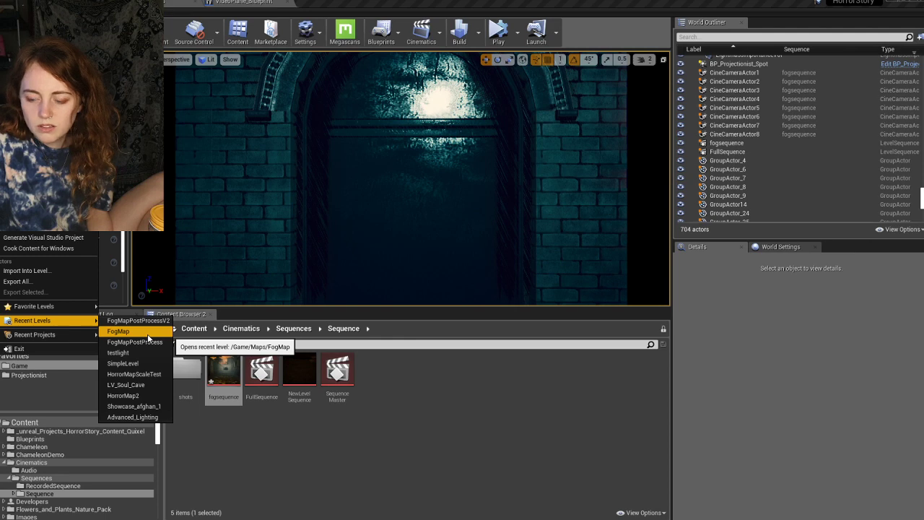
click(147, 334)
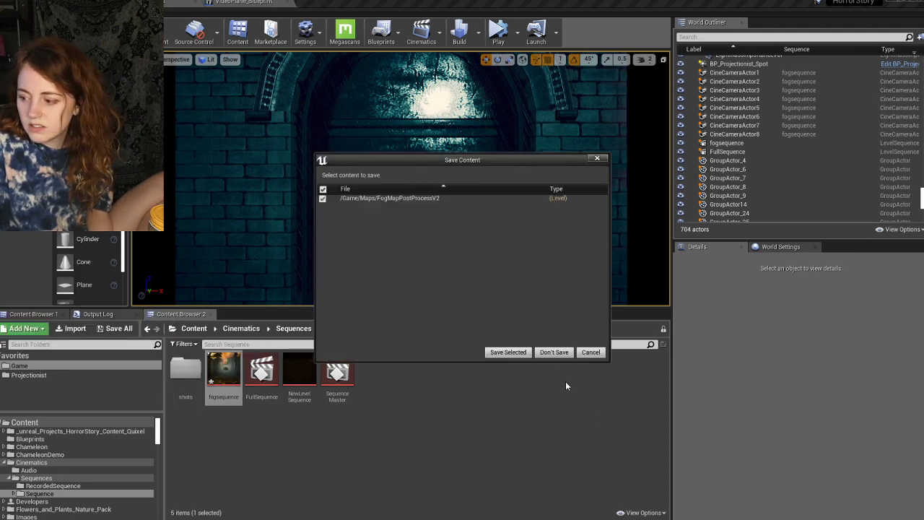
click(553, 352)
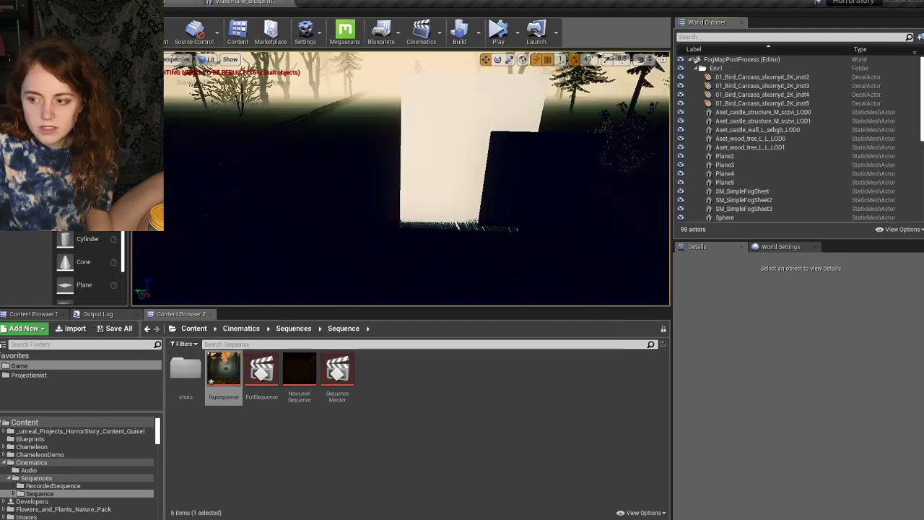
- Reopen the FogMapPostProcessV2 level from the recent levels
click(8, 12)
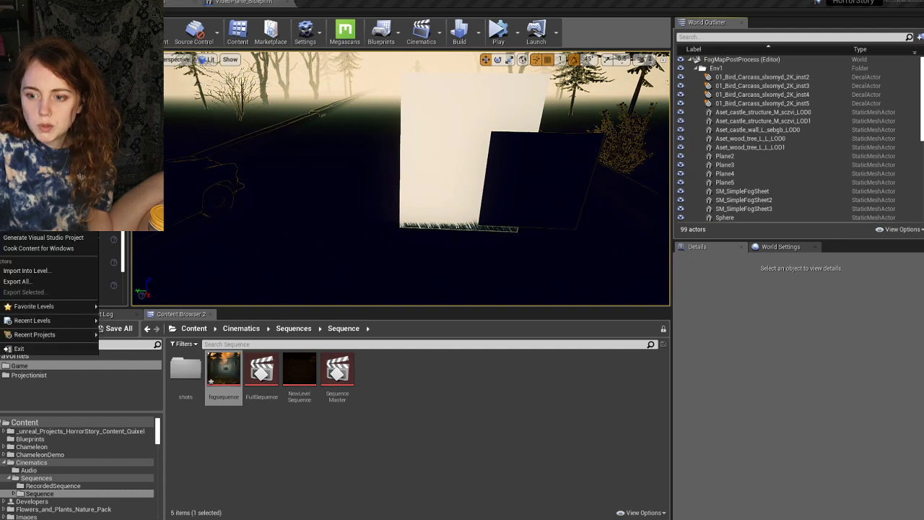
mouse_move(31, 322)
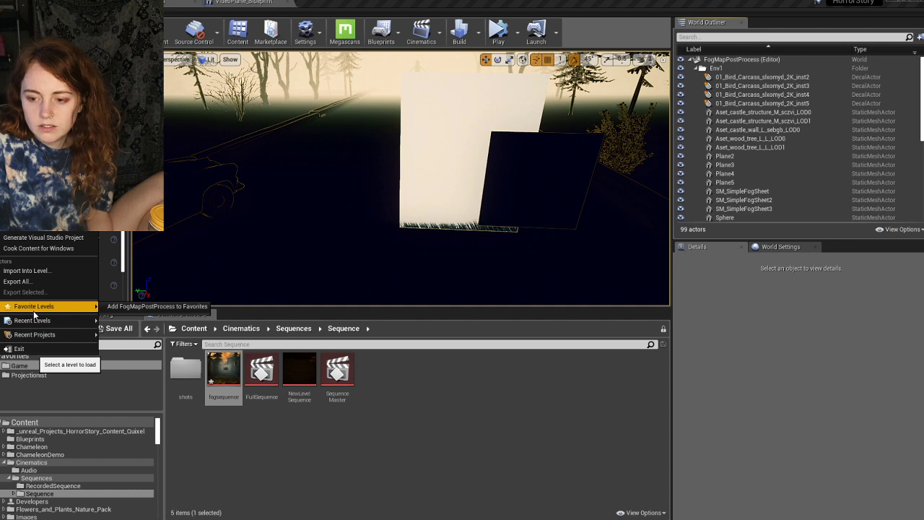
mouse_move(34, 334)
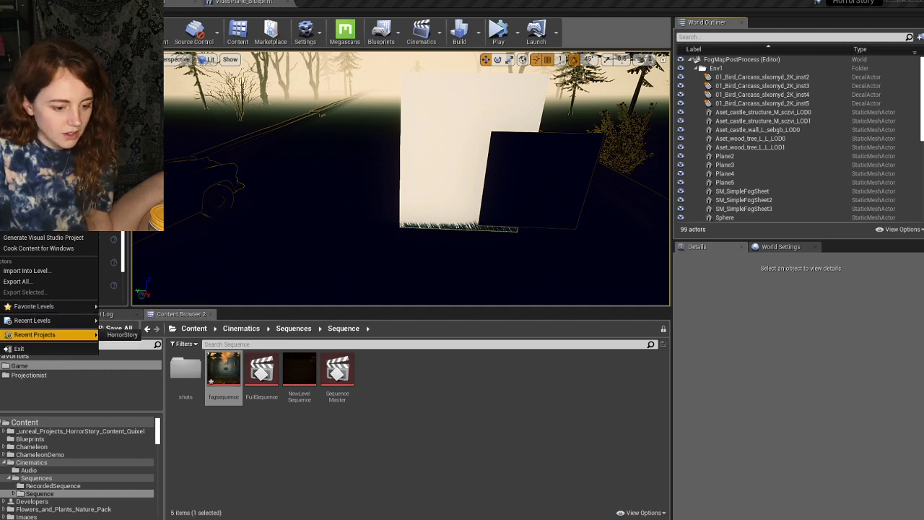
key(Escape)
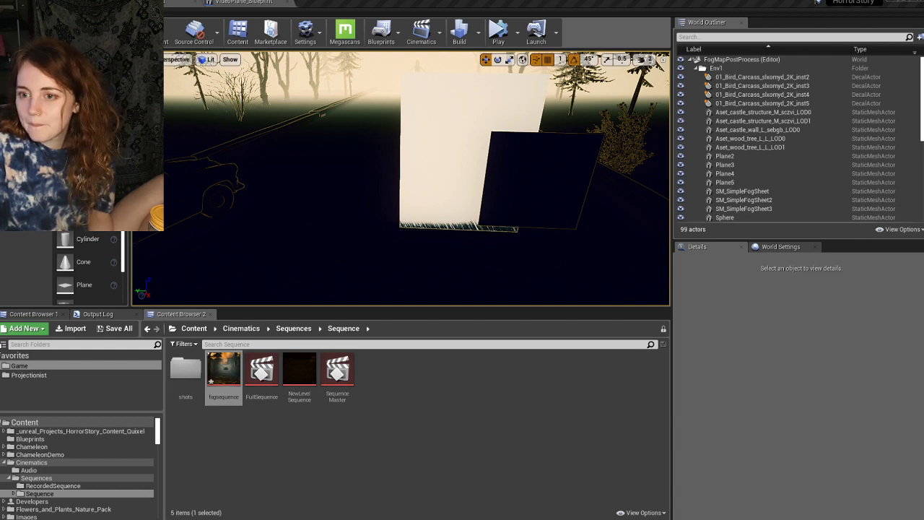
click(6, 12)
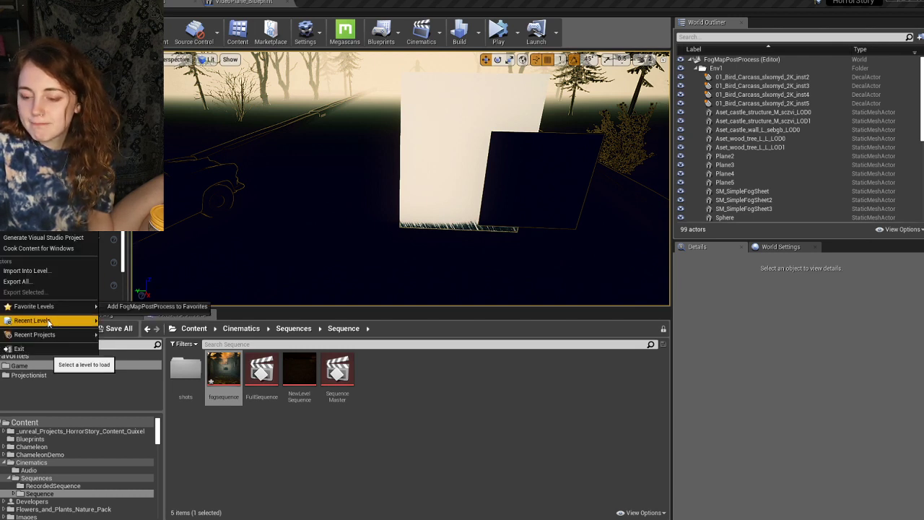
mouse_move(51, 321)
click(137, 330)
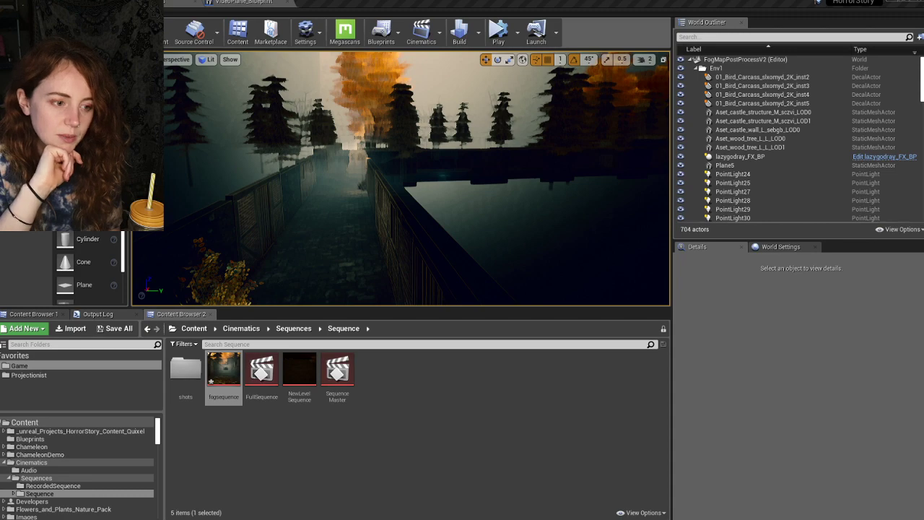
- Search the level's actors for "cham", select the Chameleon post-process actor and show the sky in Unlit view
mouse_move(311, 190)
right_down()
mouse_move(325, 196)
mouse_move(246, 176)
mouse_move(184, 227)
mouse_move(174, 192)
mouse_move(135, 206)
mouse_move(116, 196)
mouse_move(309, 191)
right_up()
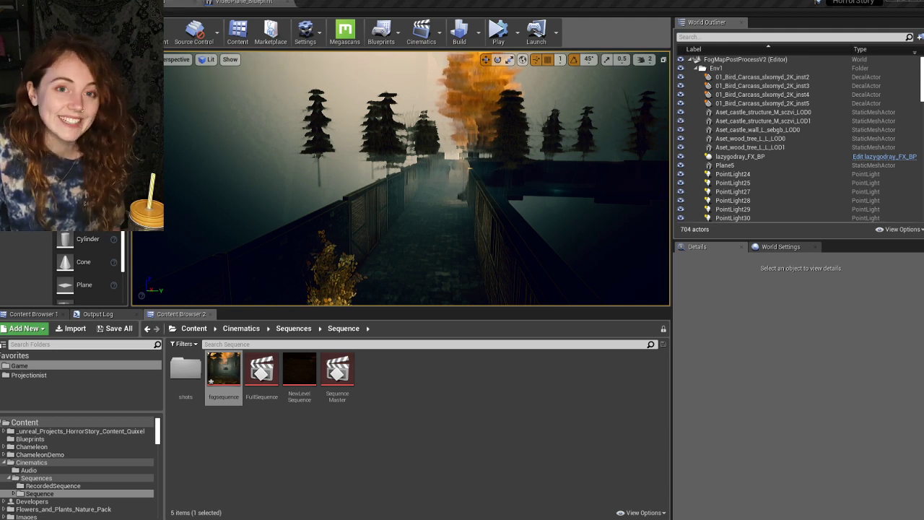
right_drag(516, 126, 389, 181)
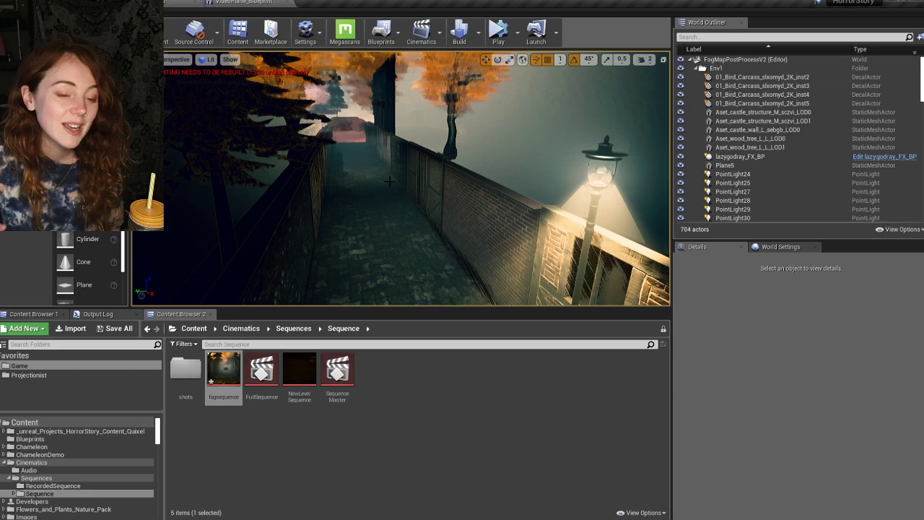
right_drag(427, 202, 350, 63)
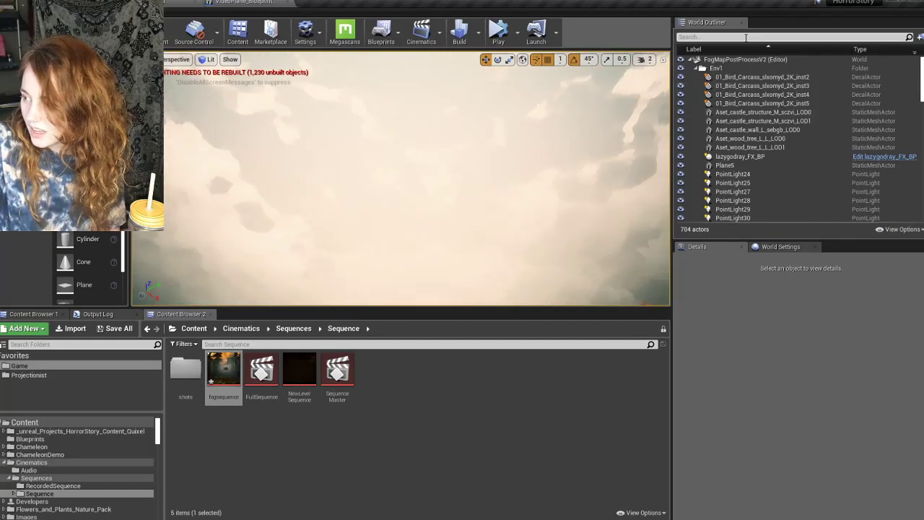
click(720, 36)
text(cham)
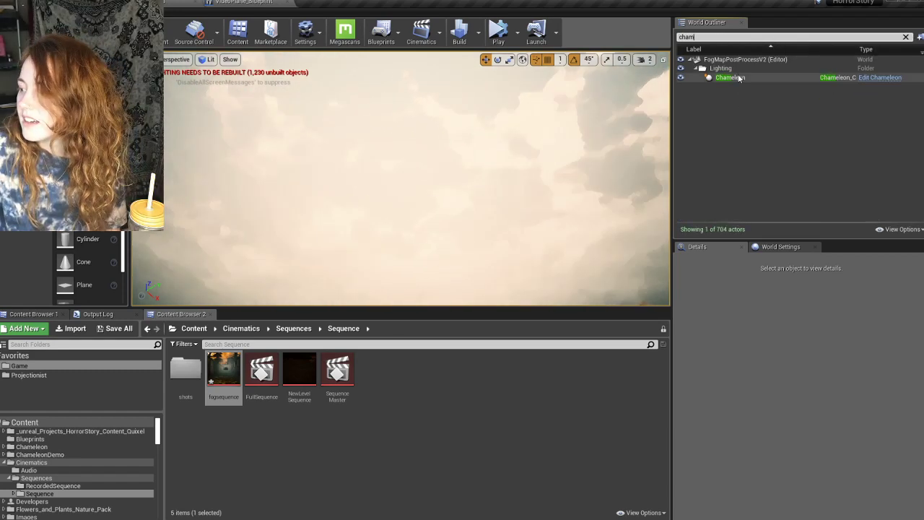
click(738, 78)
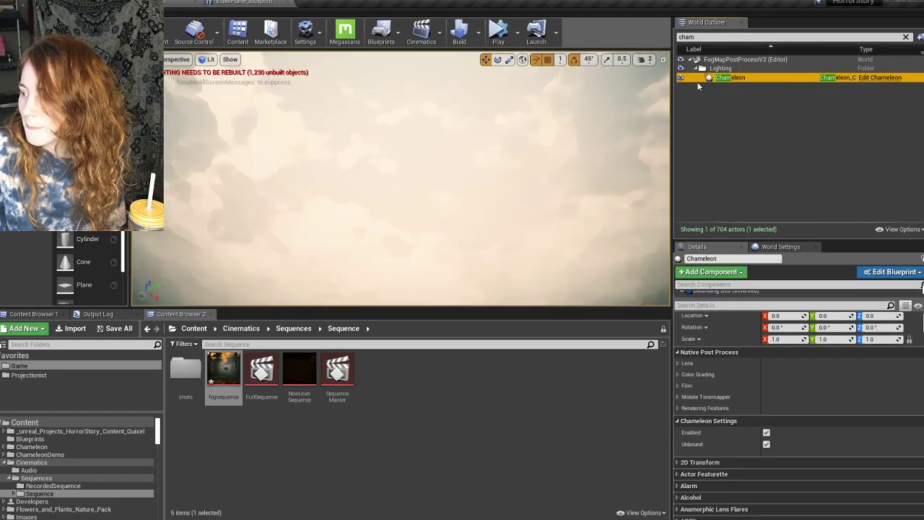
click(207, 59)
click(216, 87)
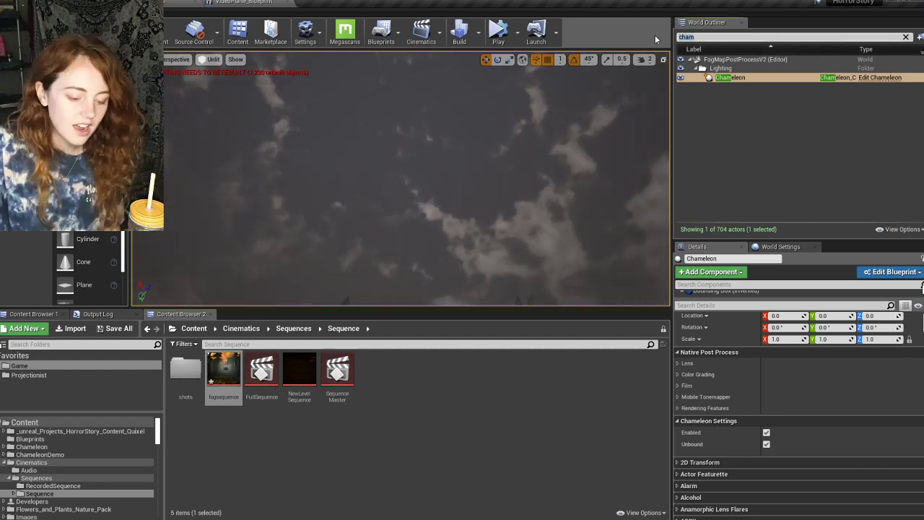
- Search the level's actors for "sky" and select BP_Sky_Sphere
key(BackSpace)
key(BackSpace)
key(BackSpace)
key(BackSpace)
text(sky)
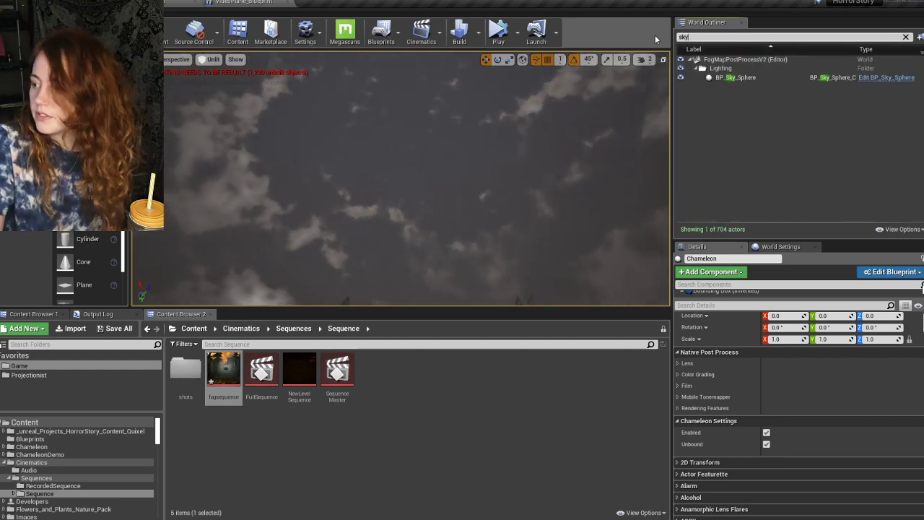
click(735, 78)
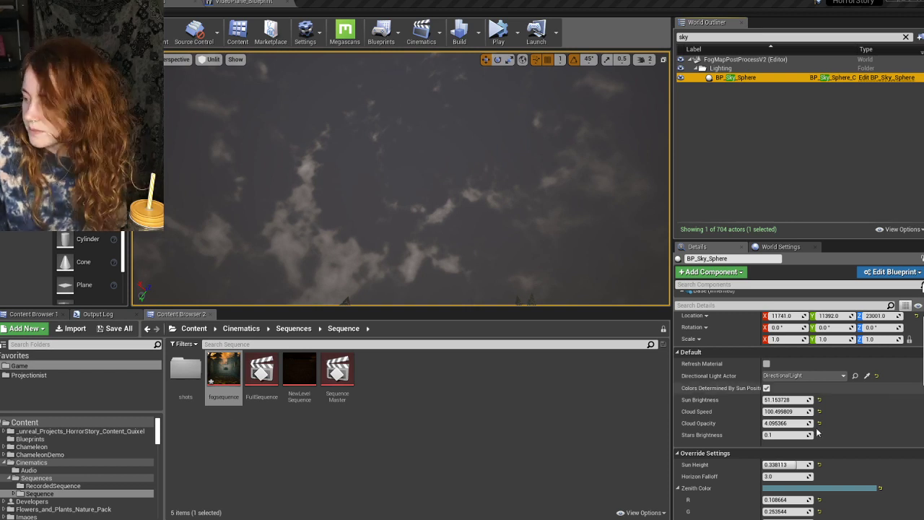
- Filter the BP_Sky_Sphere details by "cloud" and return the viewport to Lit view
scroll(788, 383, up, 1)
scroll(791, 388, down, 5)
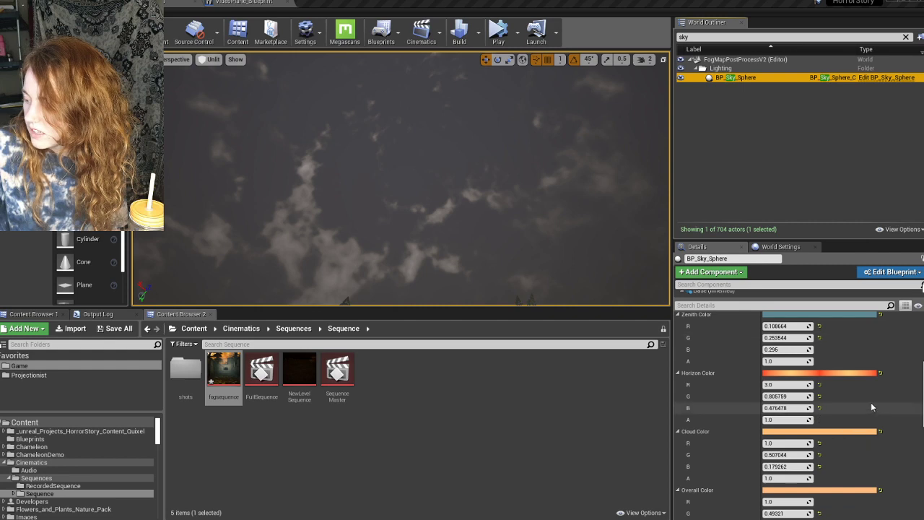
scroll(870, 402, down, 5)
click(714, 306)
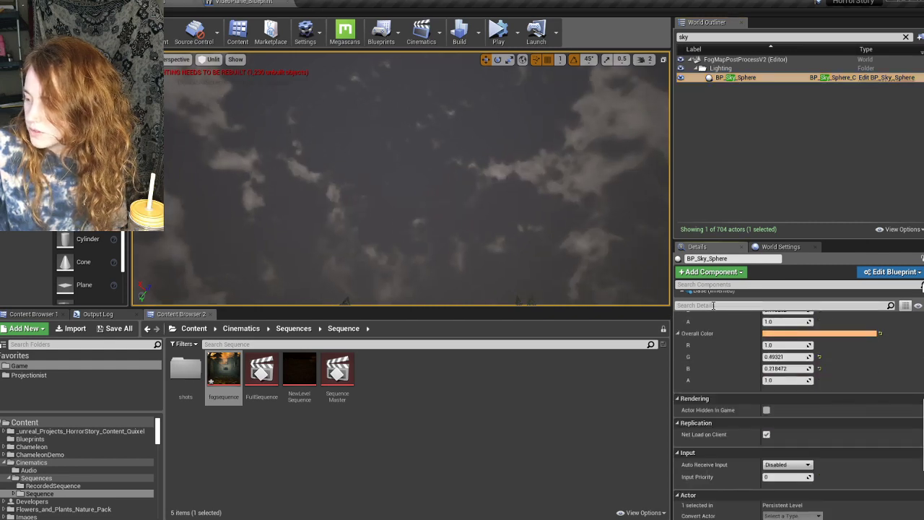
text(cloud)
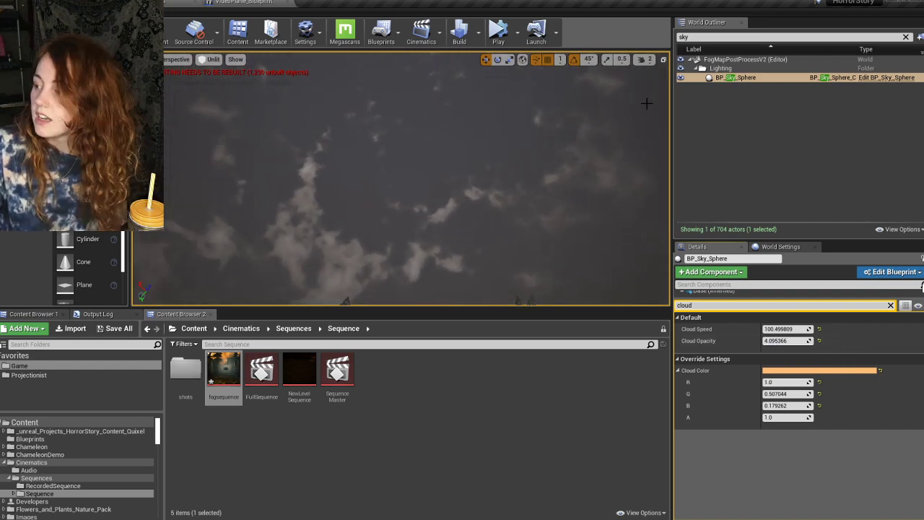
click(210, 59)
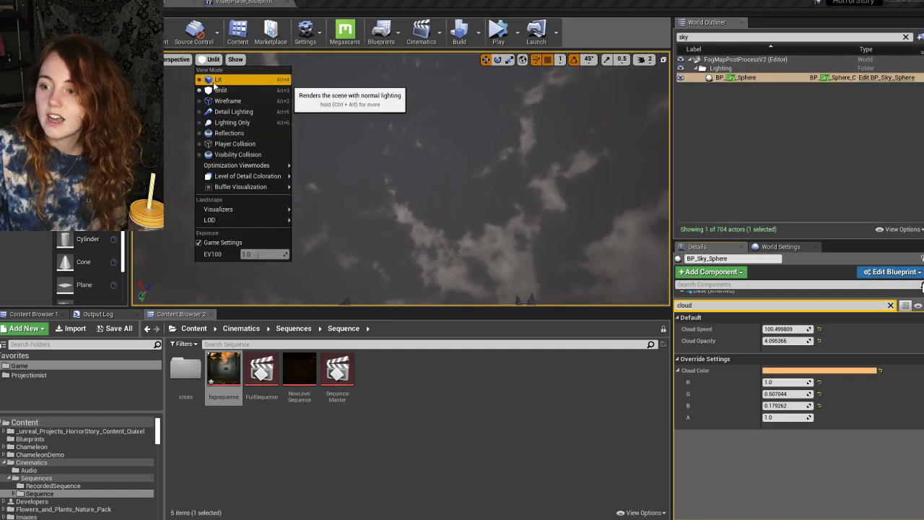
click(220, 86)
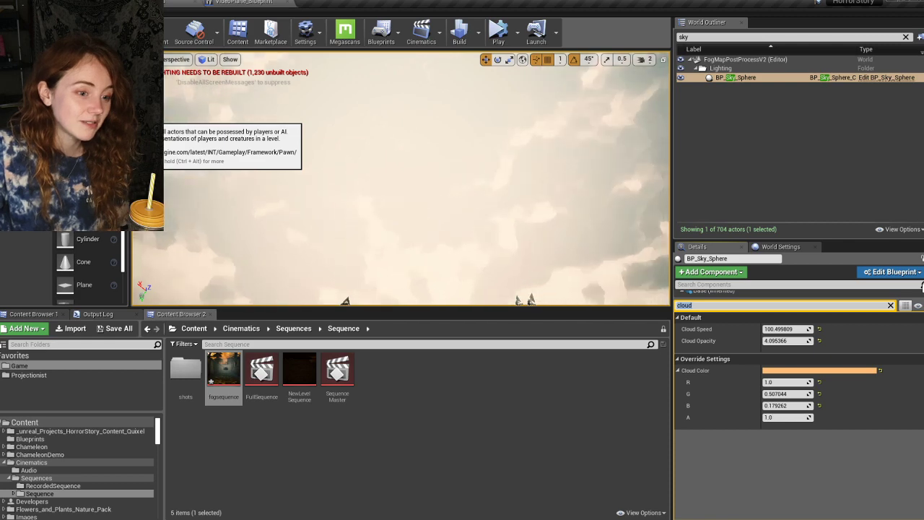
- Try different Cloud Speed and Cloud Opacity values on BP_Sky_Sphere, including an opacity of 2.562422, and undo each change
mouse_move(778, 330)
mouse_down()
mouse_move(809, 330)
mouse_move(792, 329)
mouse_up()
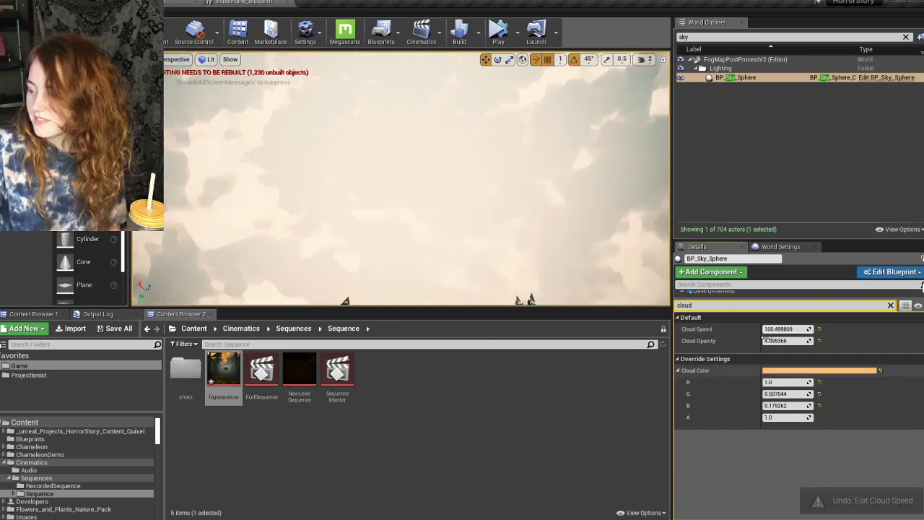
drag(787, 341, 782, 340)
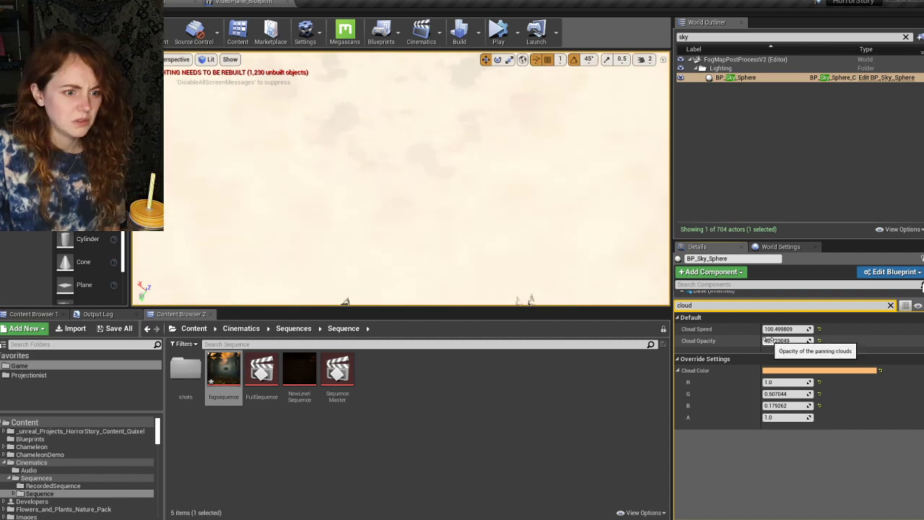
key(ctrl+z)
key(ctrl+z)
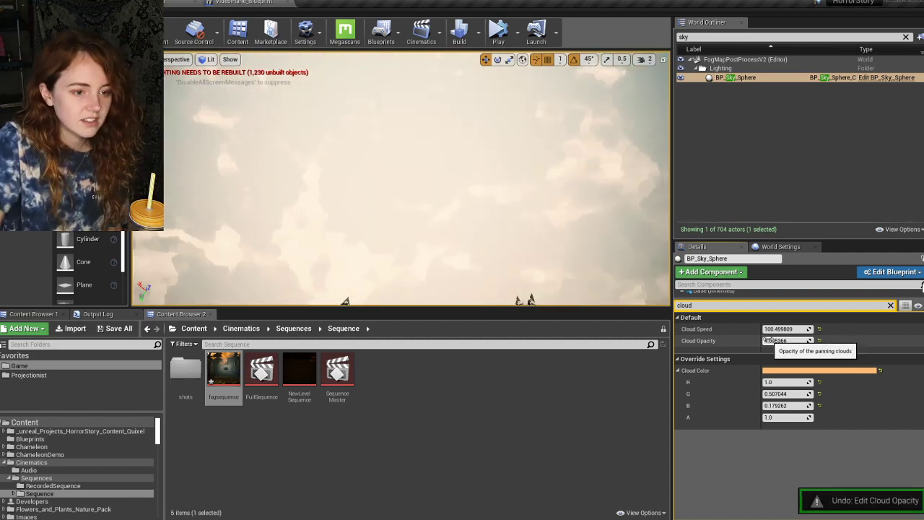
drag(777, 340, 772, 341)
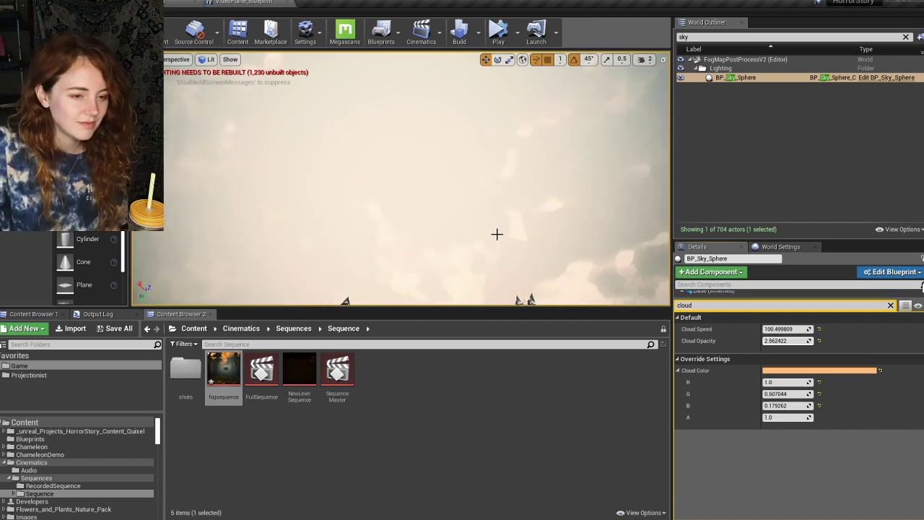
key(ctrl+z)
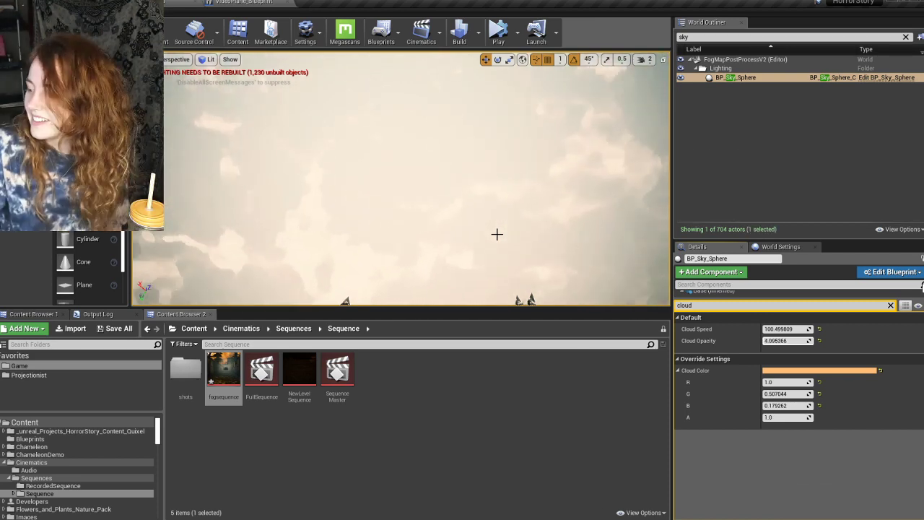
- Look around the level to examine the cloudy sky, the autumn trees and the foggy walkway
right_drag(462, 170, 478, 261)
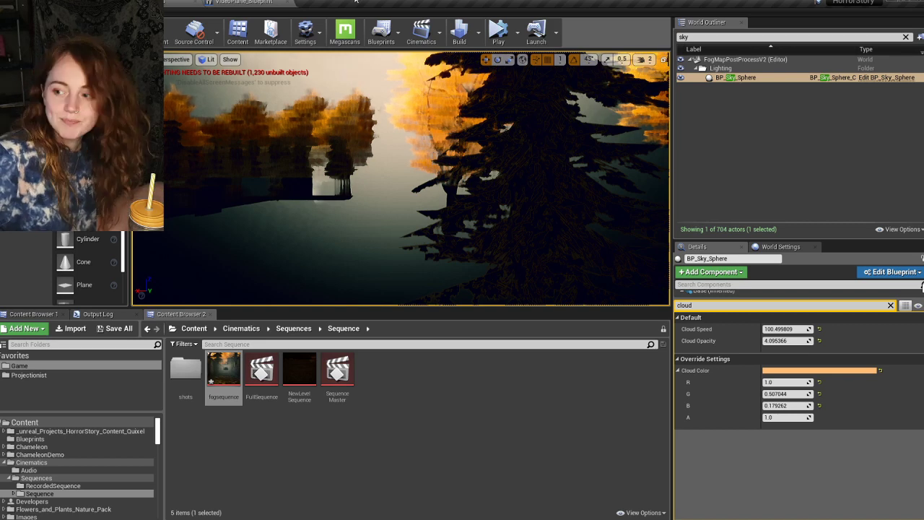
mouse_move(410, 134)
right_down()
mouse_move(403, 124)
mouse_move(414, 79)
mouse_move(411, 134)
right_up()
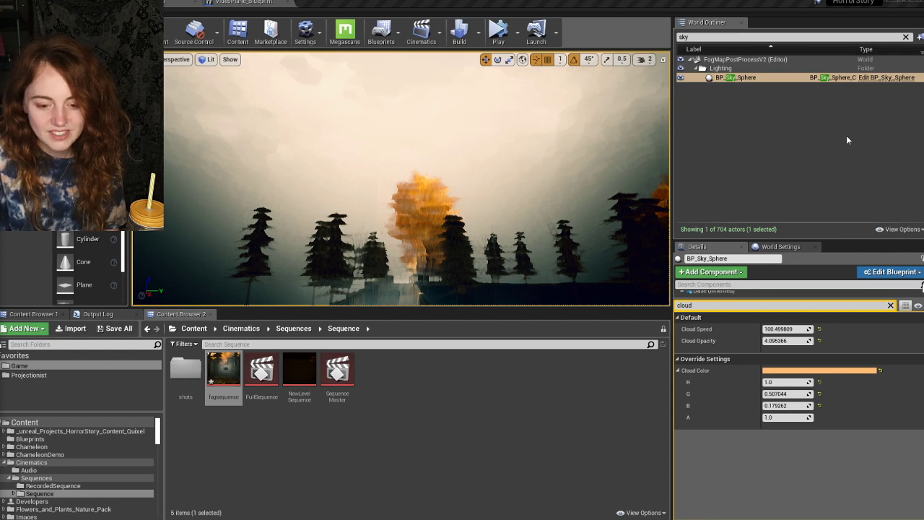
right_drag(641, 144, 551, 149)
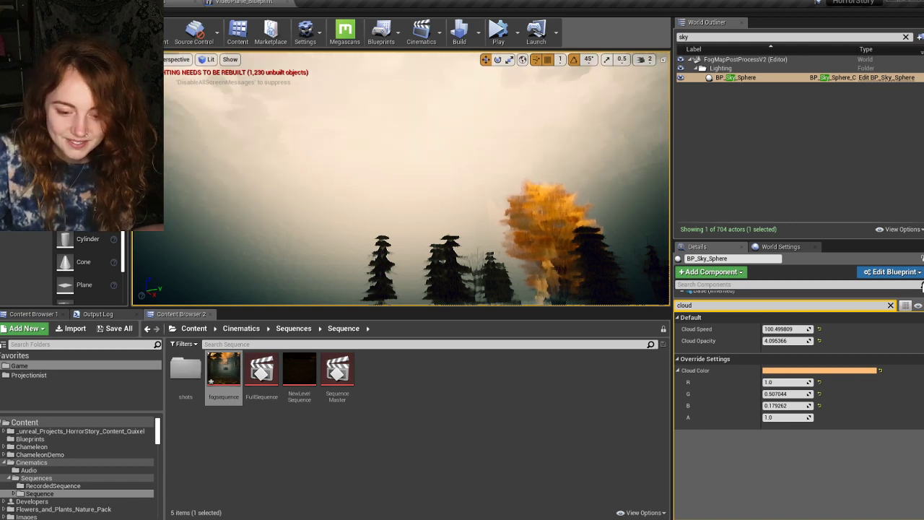
mouse_move(281, 212)
right_down()
mouse_move(295, 231)
mouse_move(280, 214)
right_up()
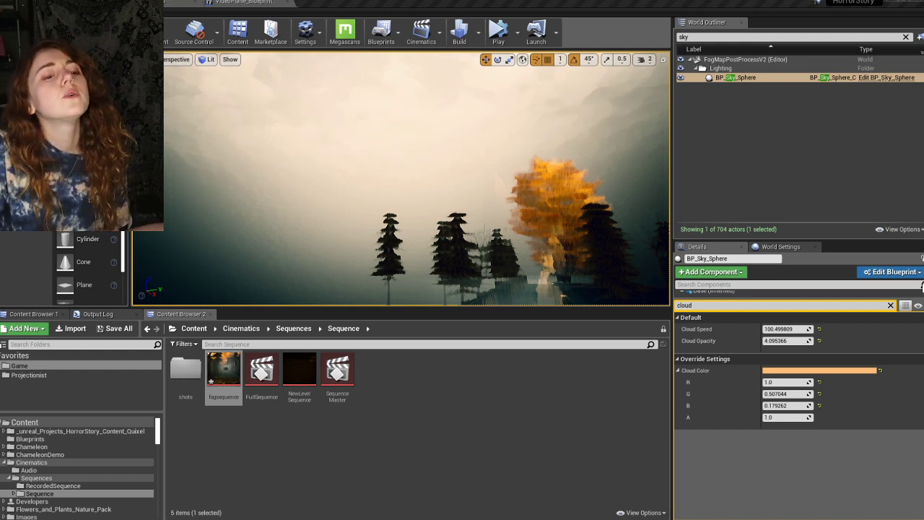
click(721, 306)
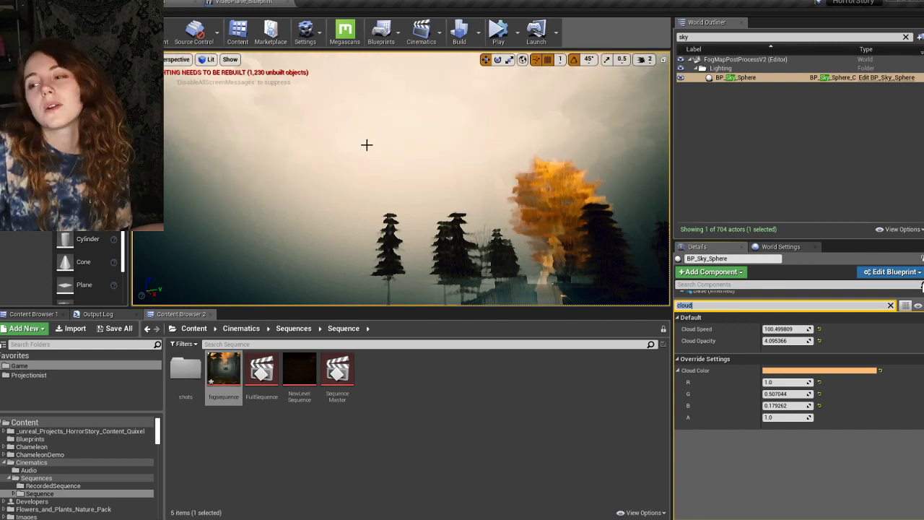
right_drag(367, 147, 358, 130)
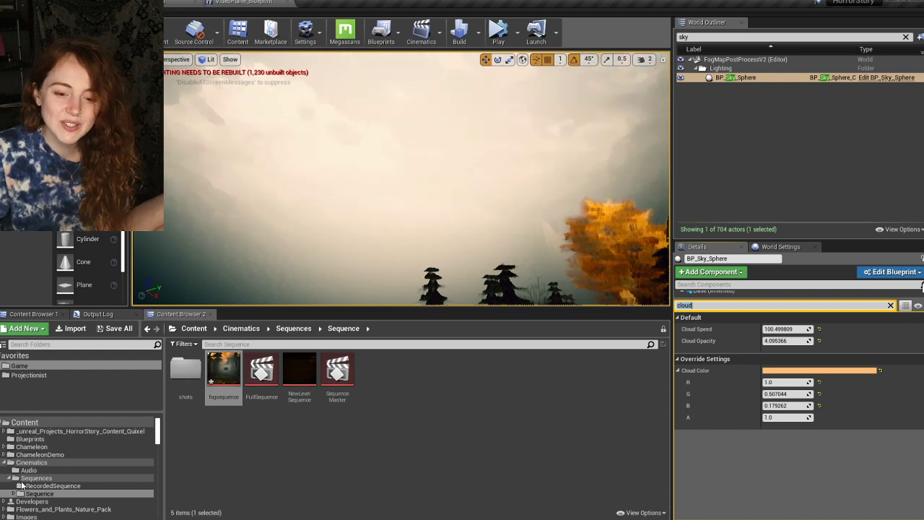
mouse_move(51, 505)
click(20, 514)
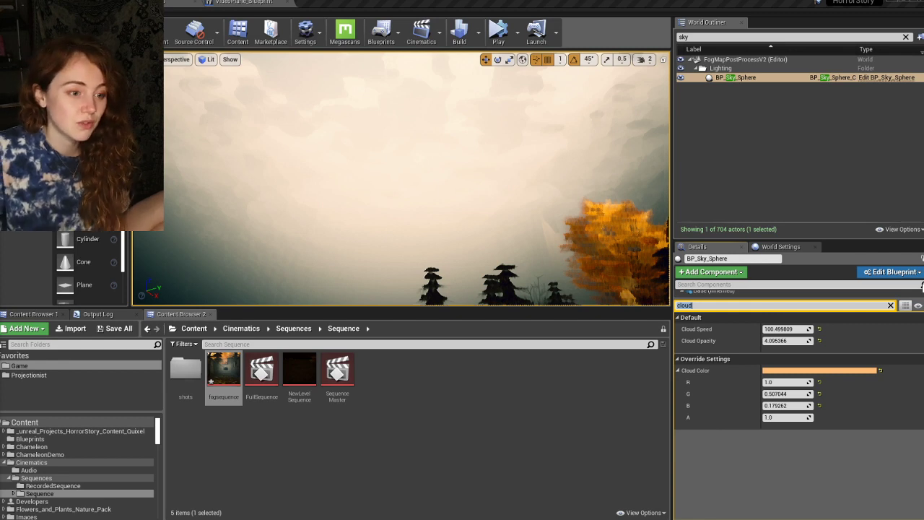
right_drag(401, 178, 474, 93)
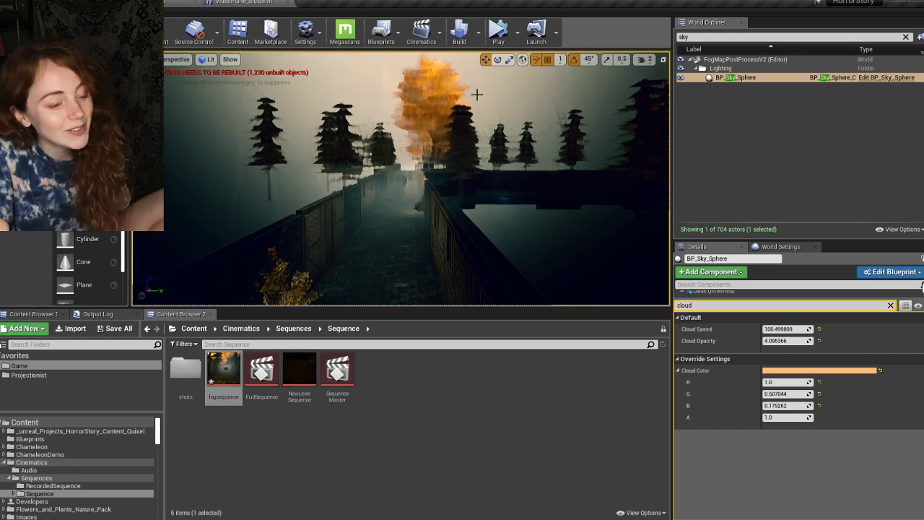